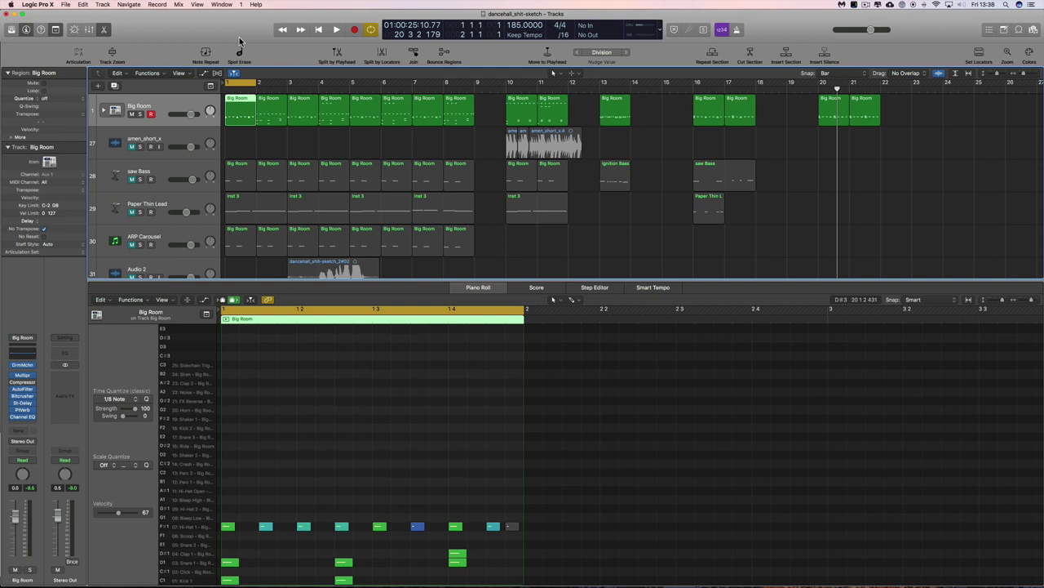
Step: Audition the looped Big Room drum region in bar 1 twice
{"action": "key", "text": "space"}
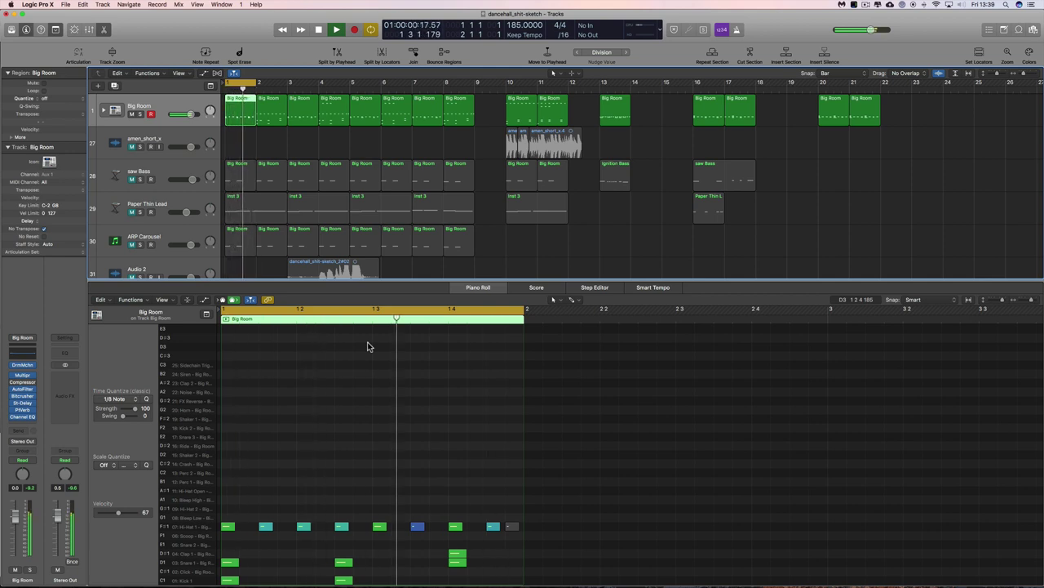
{"action": "key", "text": "space"}
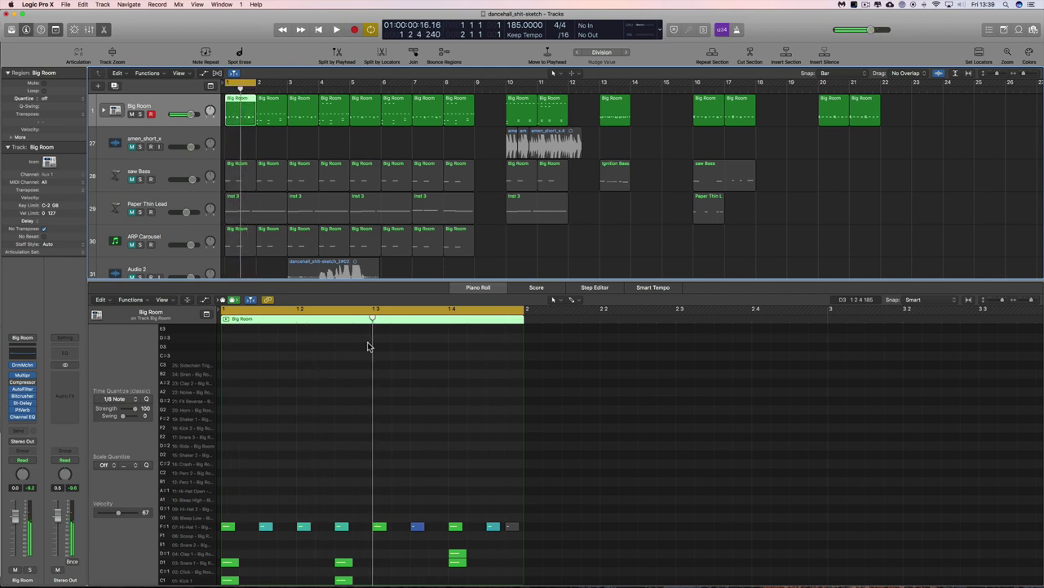
{"action": "key", "text": "space"}
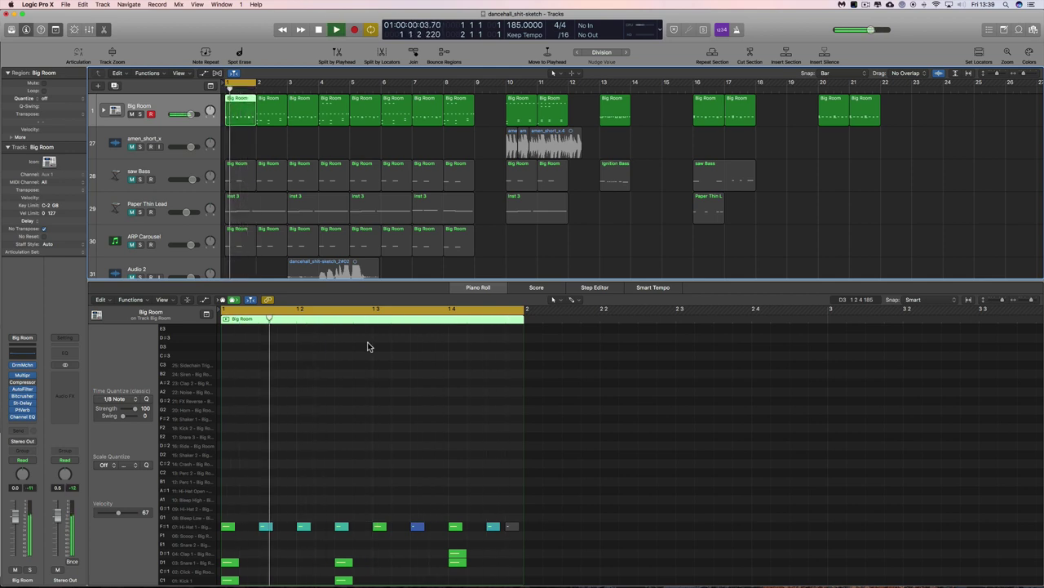
{"action": "key", "text": "space"}
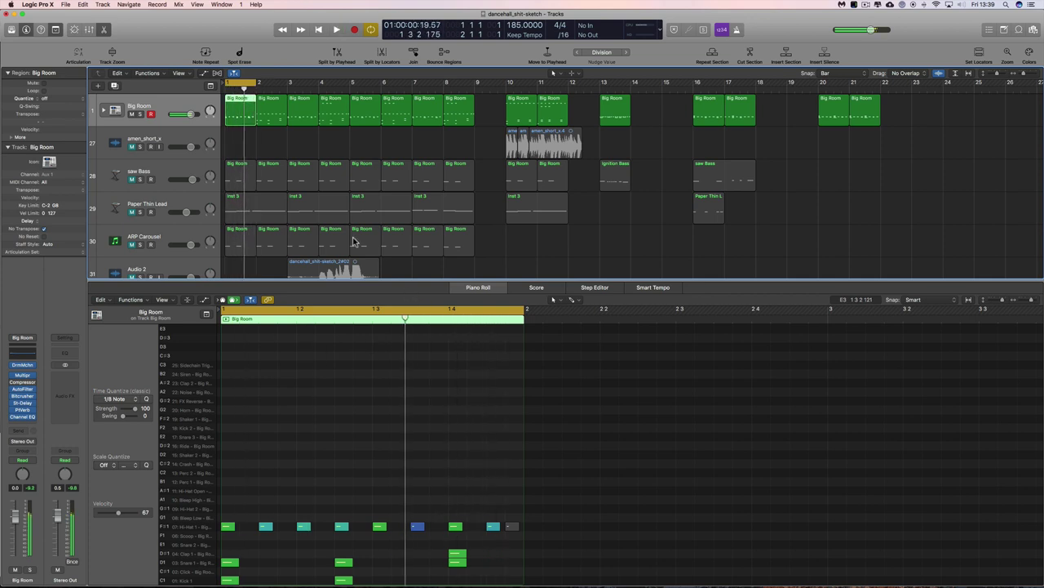
Step: Add the bar 2 Big Room region to the selection, extend the cycle over bars 1 and 2, and audition it
{"action": "left_click", "coordinate": [269, 122], "text": "shift"}
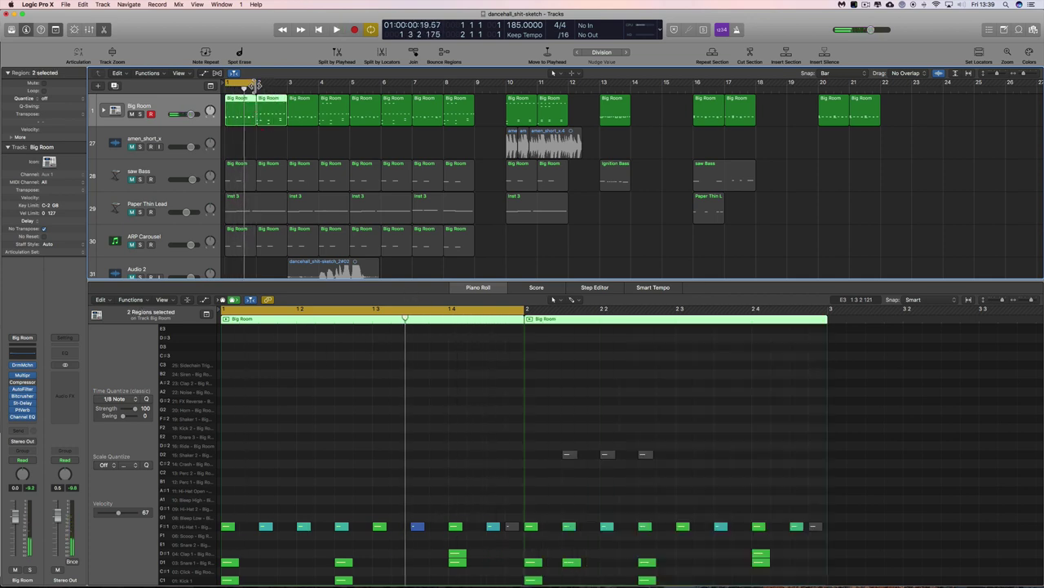
{"action": "key", "text": "space"}
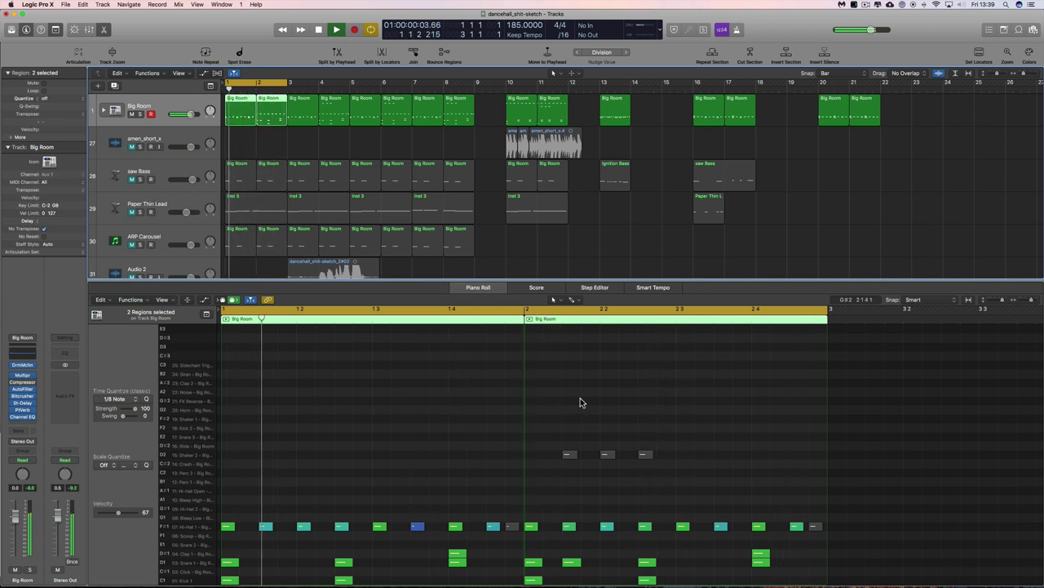
{"action": "key", "text": "space"}
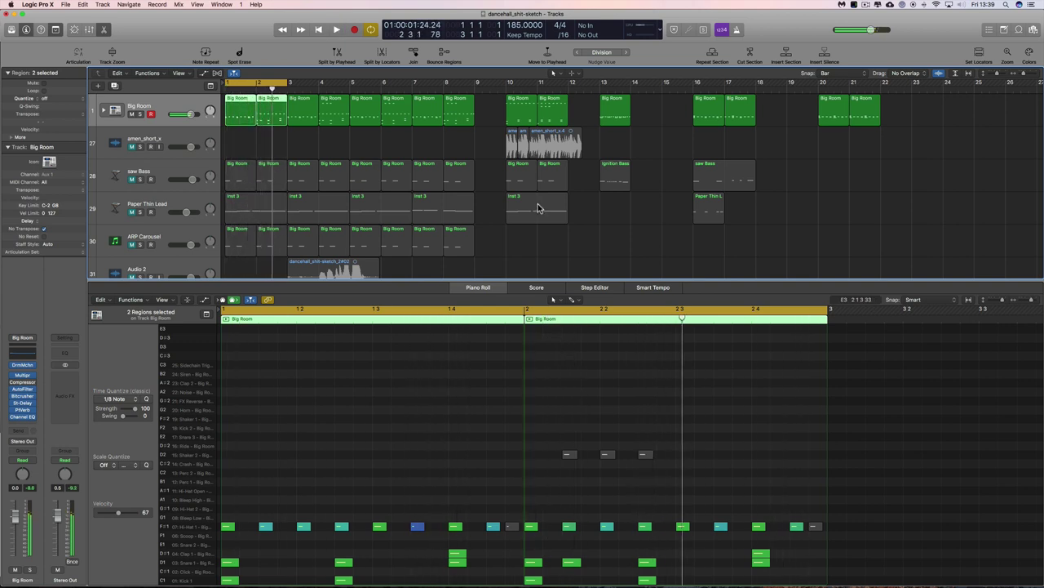
Step: Select the two Big Room regions at bars 10 and 11, with the cycle covering both bars, and audition them
{"action": "left_click_drag", "start_coordinate": [576, 110], "coordinate": [512, 86]}
{"action": "key", "text": "space"}
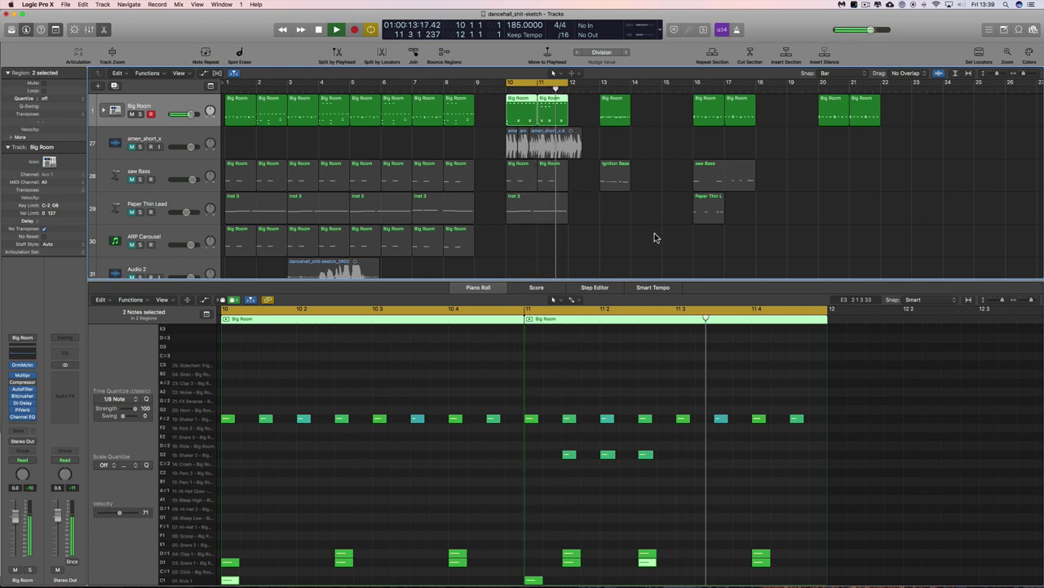
{"action": "key", "text": "space"}
Step: Cycle bars 16 and 17, select their two Big Room regions for display in the Piano Roll, and audition them
{"action": "left_click_drag", "start_coordinate": [694, 83], "coordinate": [756, 83]}
{"action": "left_click_drag", "start_coordinate": [742, 133], "coordinate": [702, 114]}
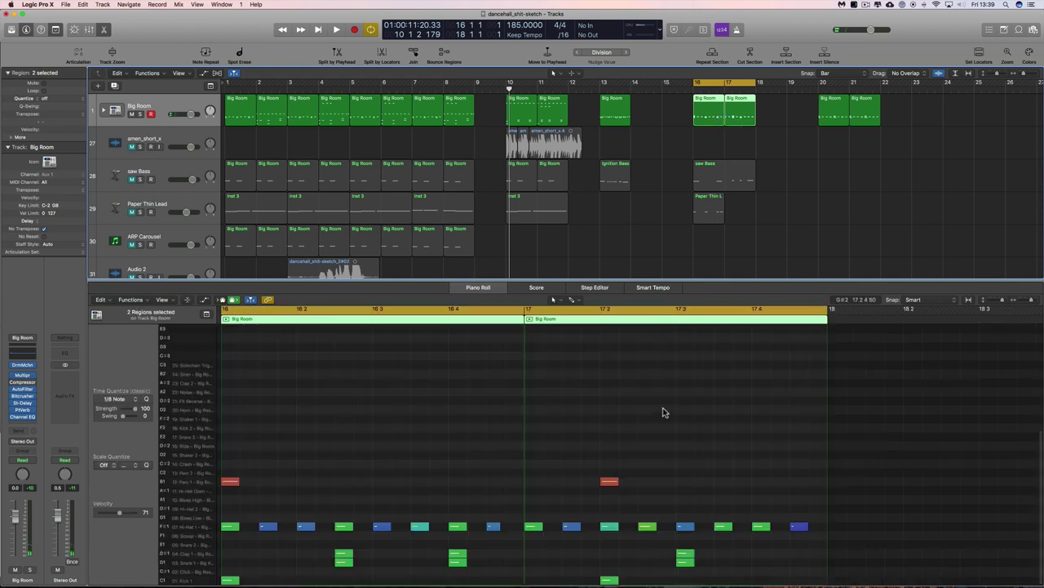
{"action": "scroll", "coordinate": [669, 427], "scroll_direction": "left", "scroll_amount": 2}
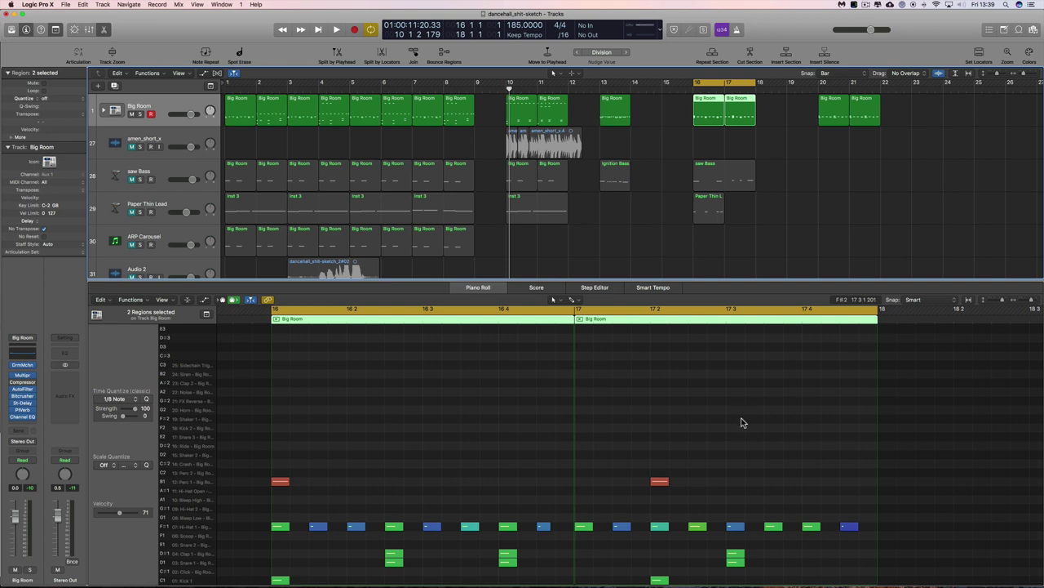
{"action": "scroll", "coordinate": [686, 458], "scroll_direction": "left", "scroll_amount": 1}
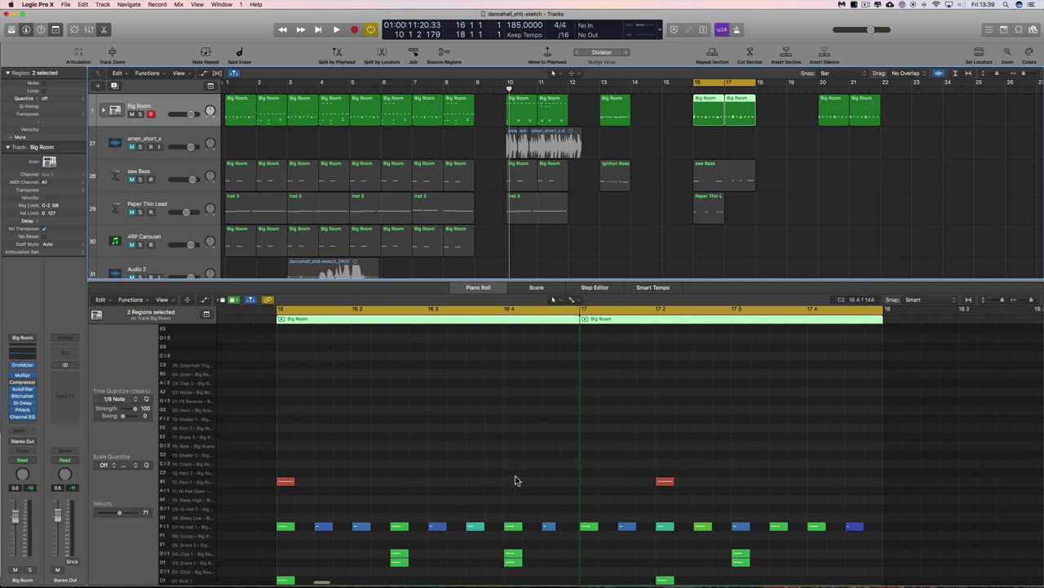
{"action": "key", "text": "space"}
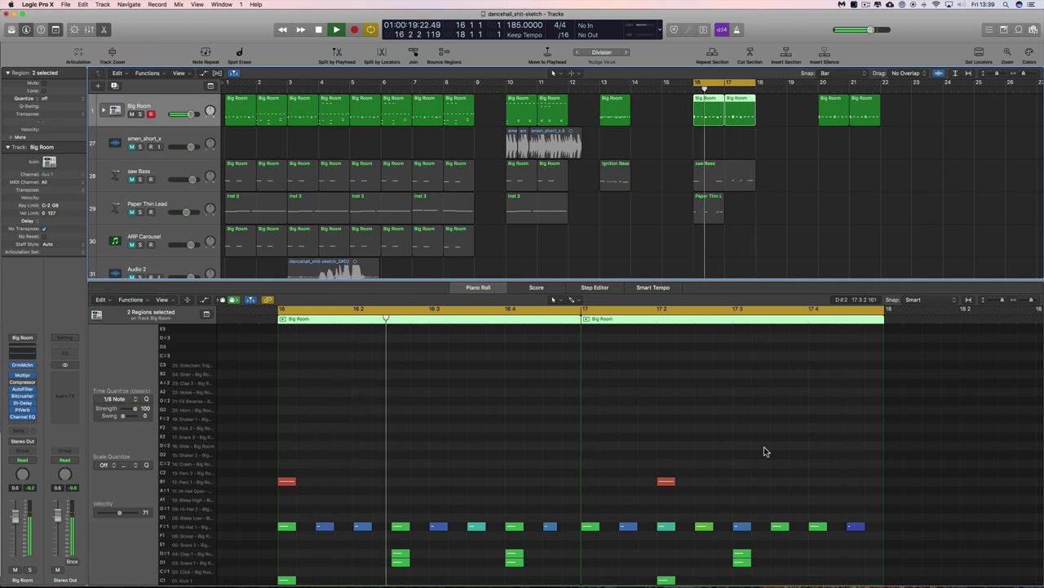
{"action": "key", "text": "space"}
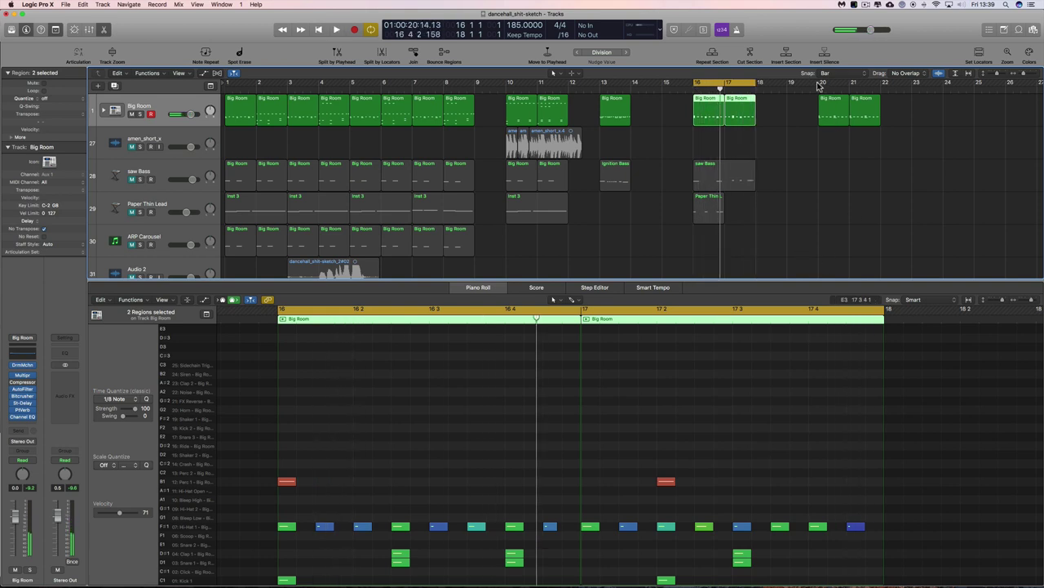
Step: Cycle bars 20 and 21, select their two Big Room regions, and audition them with the tempo raised to 194
{"action": "left_click_drag", "start_coordinate": [822, 89], "coordinate": [869, 90]}
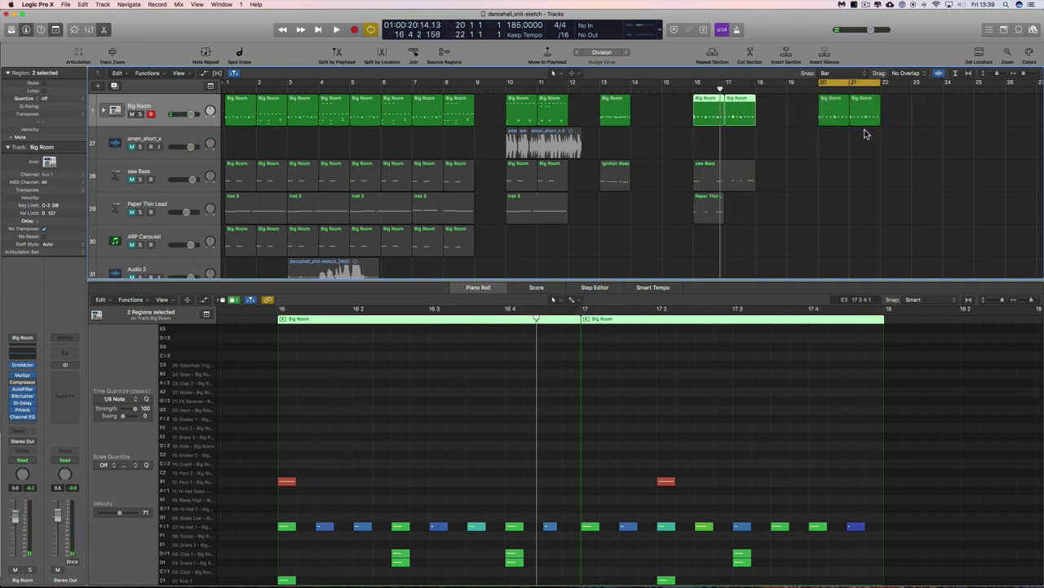
{"action": "left_click_drag", "start_coordinate": [867, 133], "coordinate": [847, 117]}
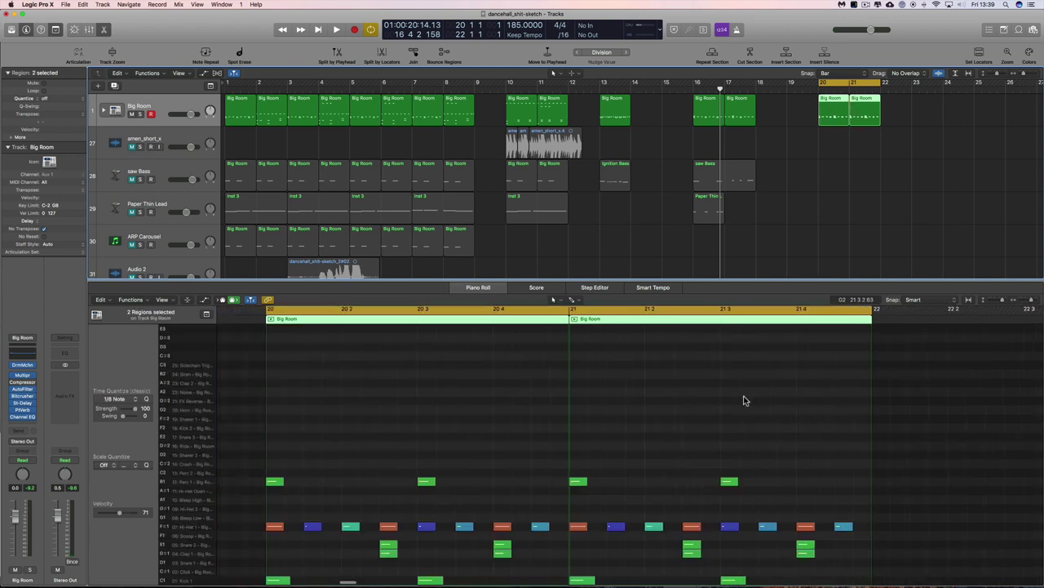
{"action": "left_click_drag", "start_coordinate": [516, 25], "coordinate": [518, 10]}
{"action": "key", "text": "space"}
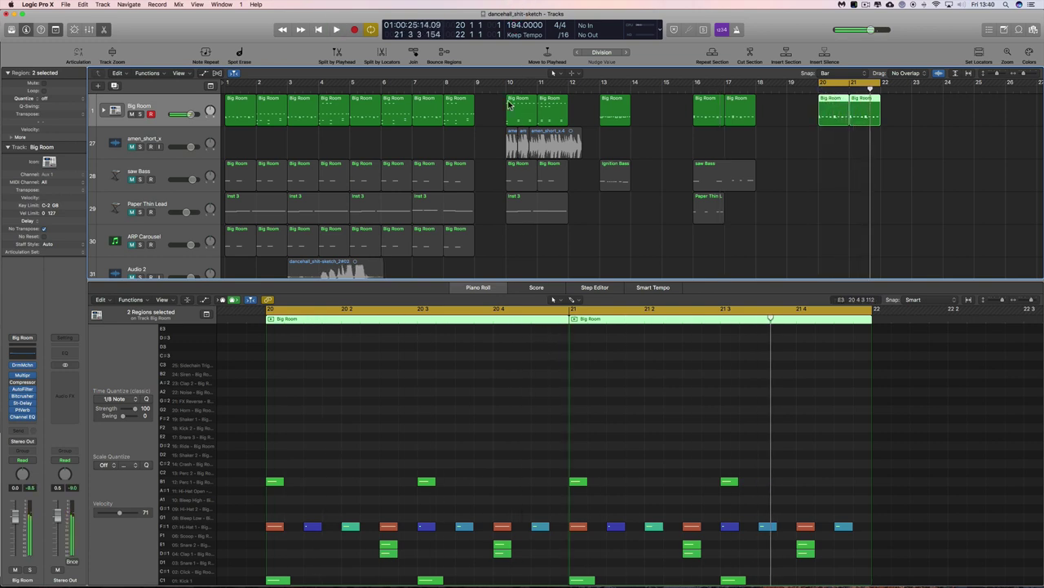
Step: Set the project tempo back to 185 and audition the bars 20 and 21 loop
{"action": "left_click_drag", "start_coordinate": [514, 29], "coordinate": [516, 1]}
{"action": "key", "text": "space"}
{"action": "key", "text": "space"}
{"action": "key", "text": "space"}
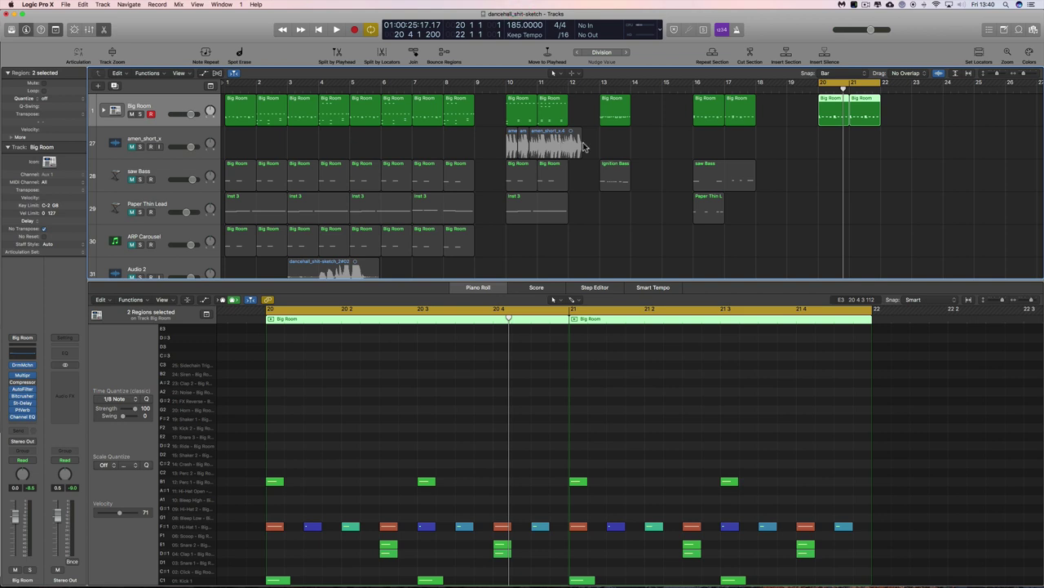
Step: Select only the bar 1 Big Room region, cycle bar 1, and audition its drum pattern twice
{"action": "left_click", "coordinate": [661, 144]}
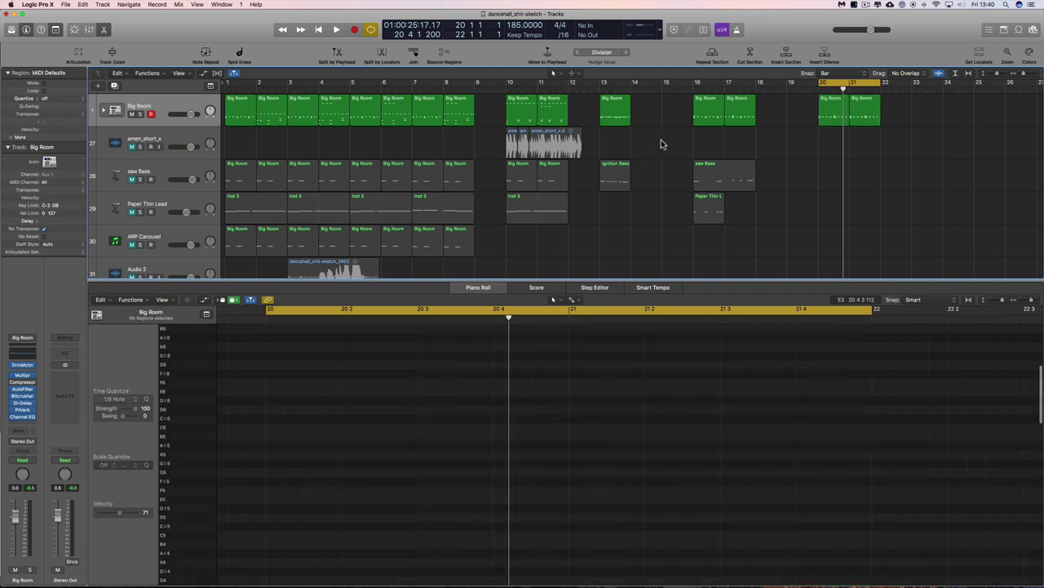
{"action": "left_click", "coordinate": [243, 105]}
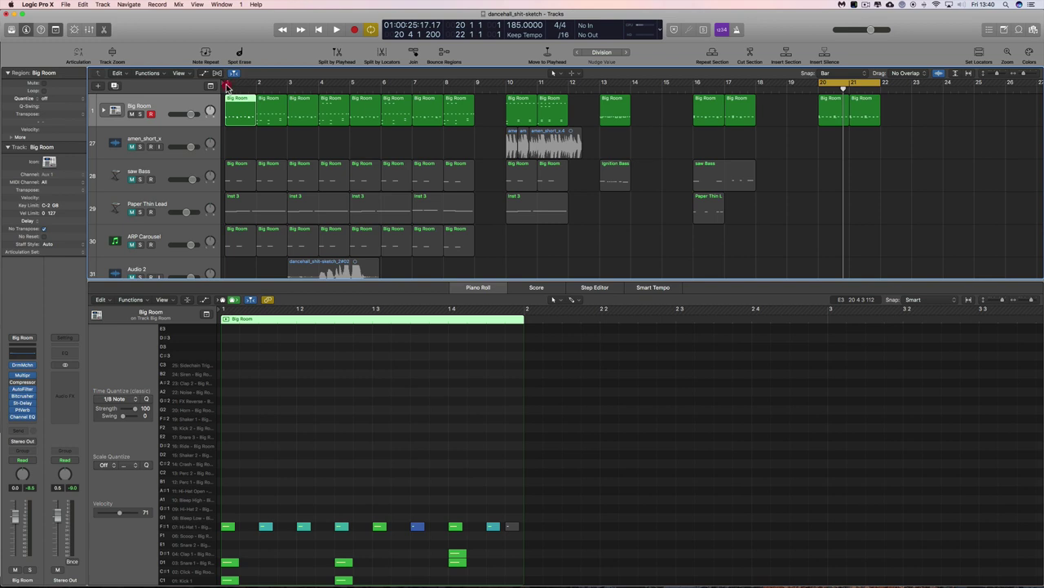
{"action": "left_click_drag", "start_coordinate": [228, 84], "coordinate": [258, 83]}
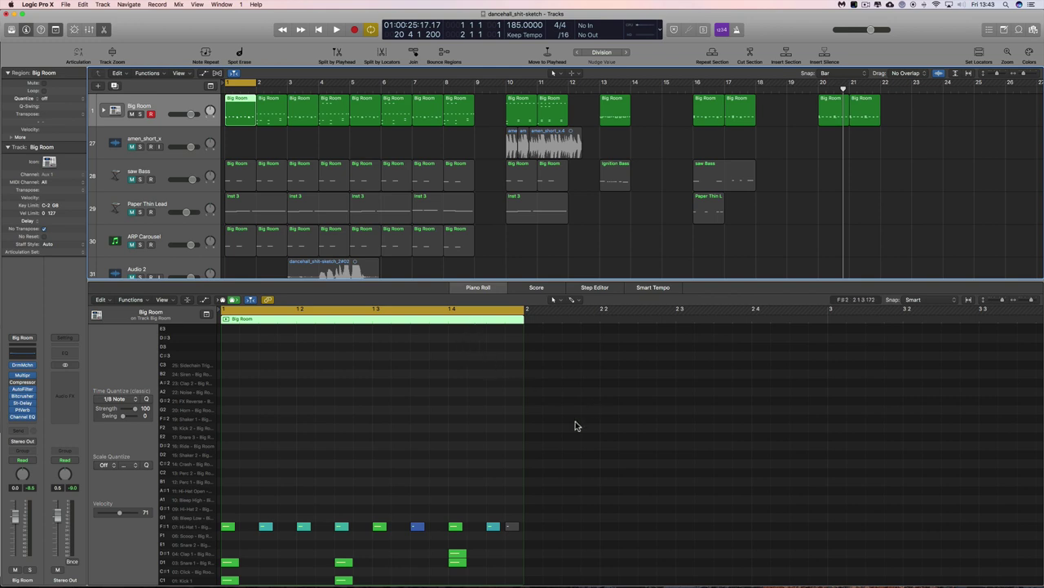
{"action": "key", "text": "space"}
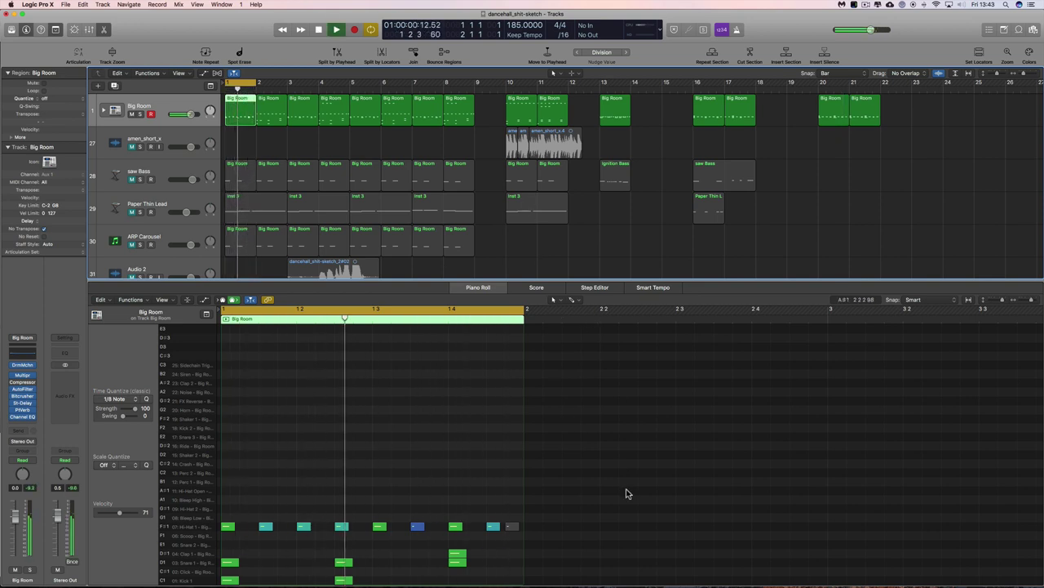
{"action": "key", "text": "space"}
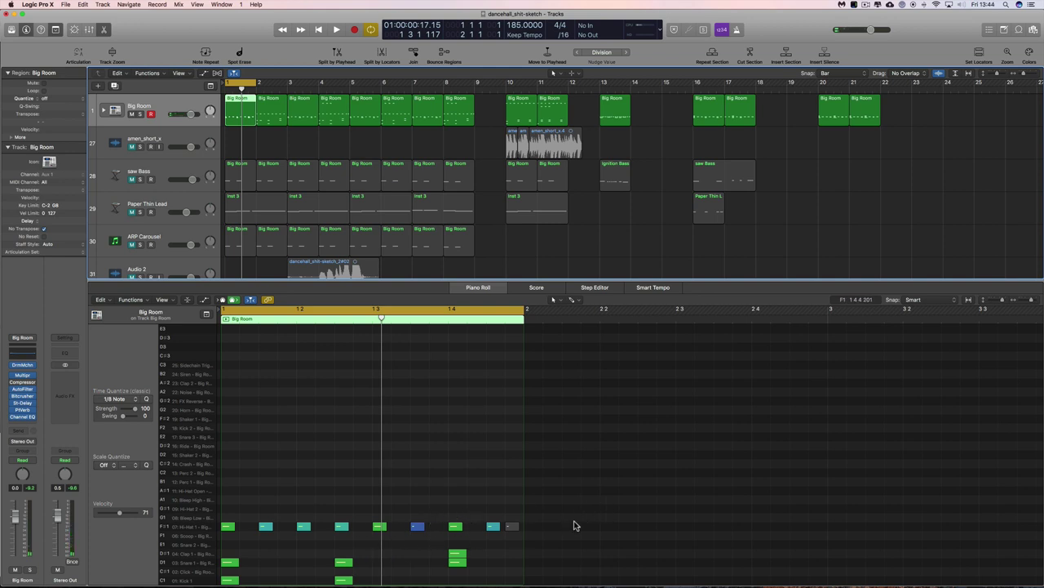
{"action": "key", "text": "space"}
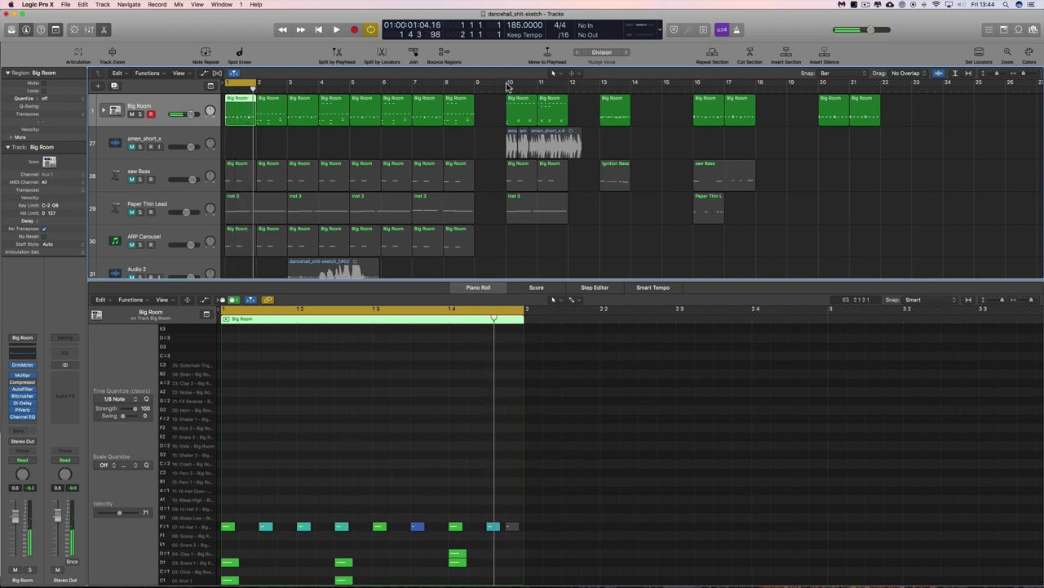
Step: Cycle bar 10, select its Big Room region, and audition the pattern
{"action": "left_click_drag", "start_coordinate": [508, 85], "coordinate": [532, 87]}
{"action": "left_click", "coordinate": [526, 105]}
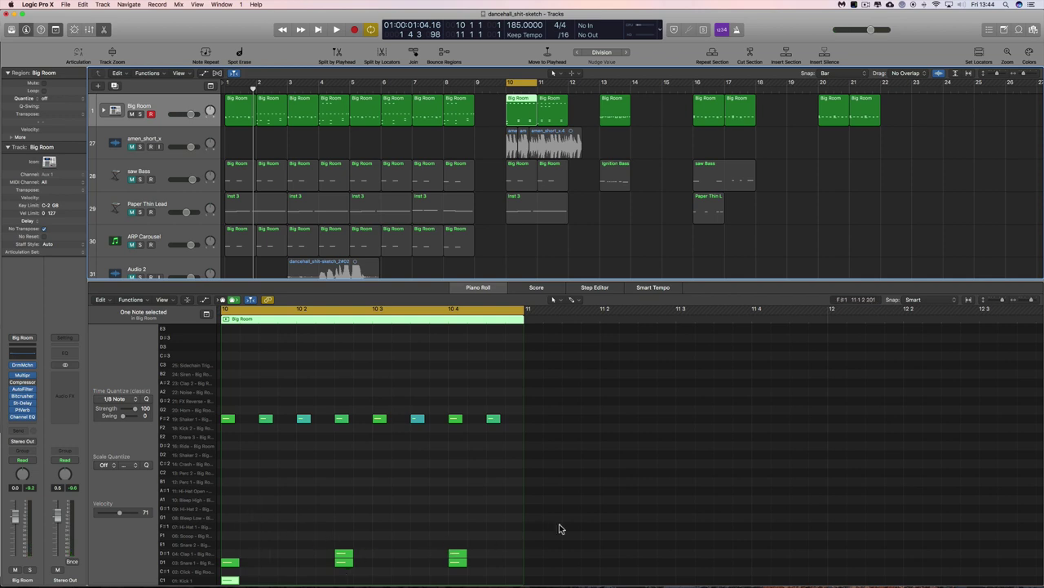
{"action": "key", "text": "space"}
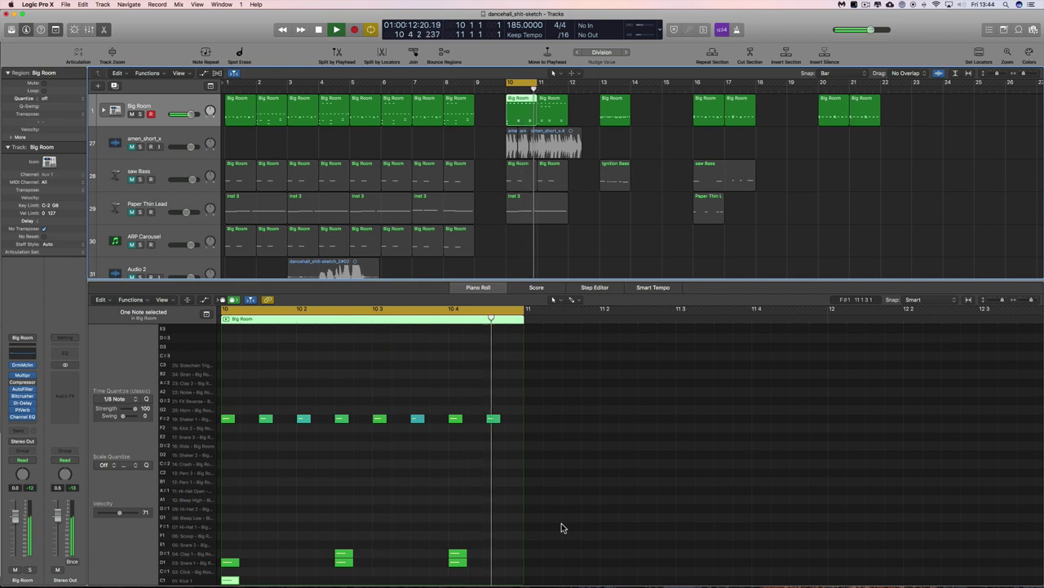
{"action": "key", "text": "space"}
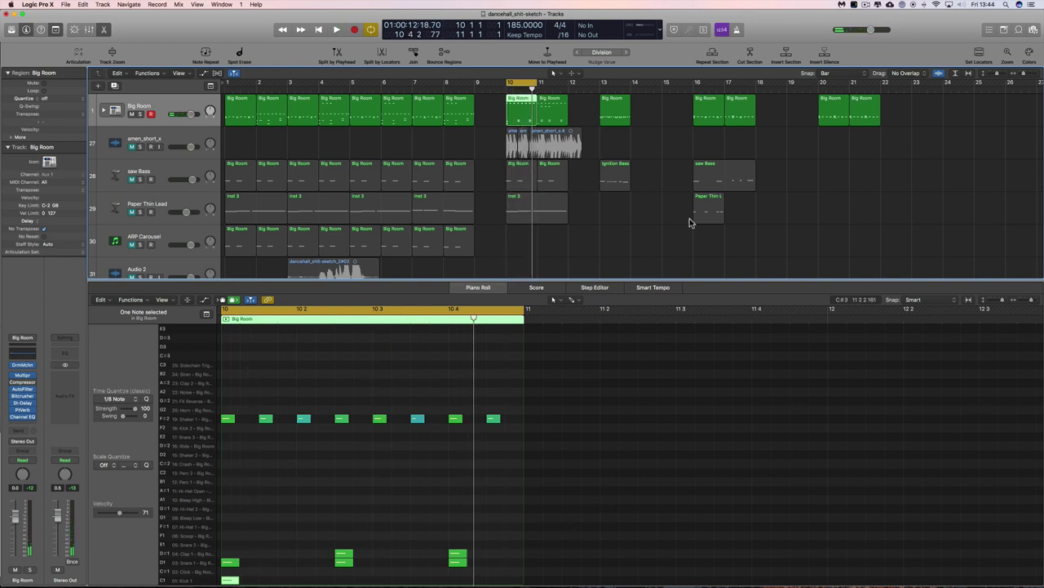
Step: Cycle bar 16, select its Big Room region, and audition the pattern
{"action": "left_click_drag", "start_coordinate": [699, 82], "coordinate": [718, 82]}
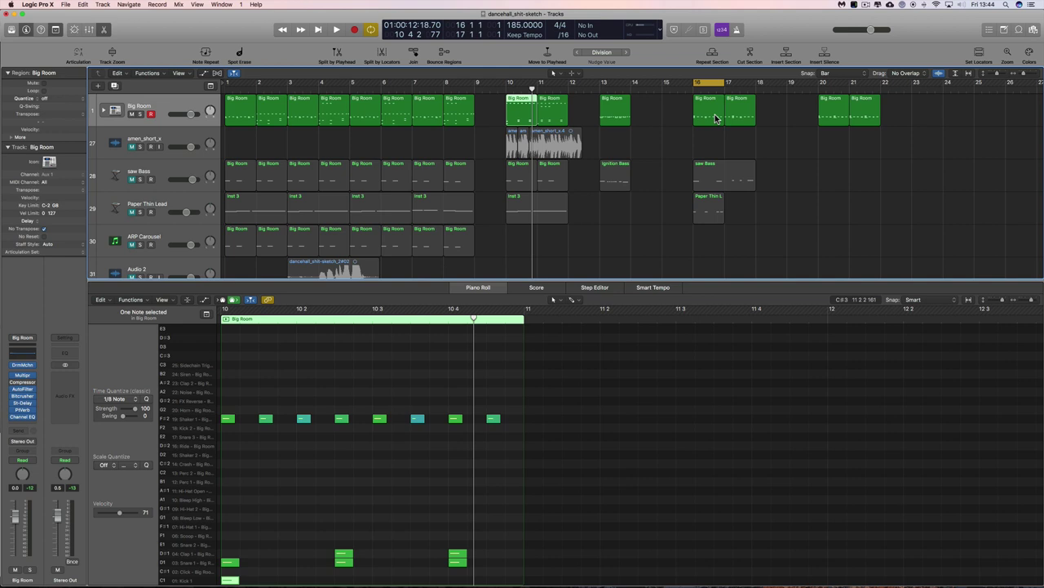
{"action": "left_click", "coordinate": [715, 118]}
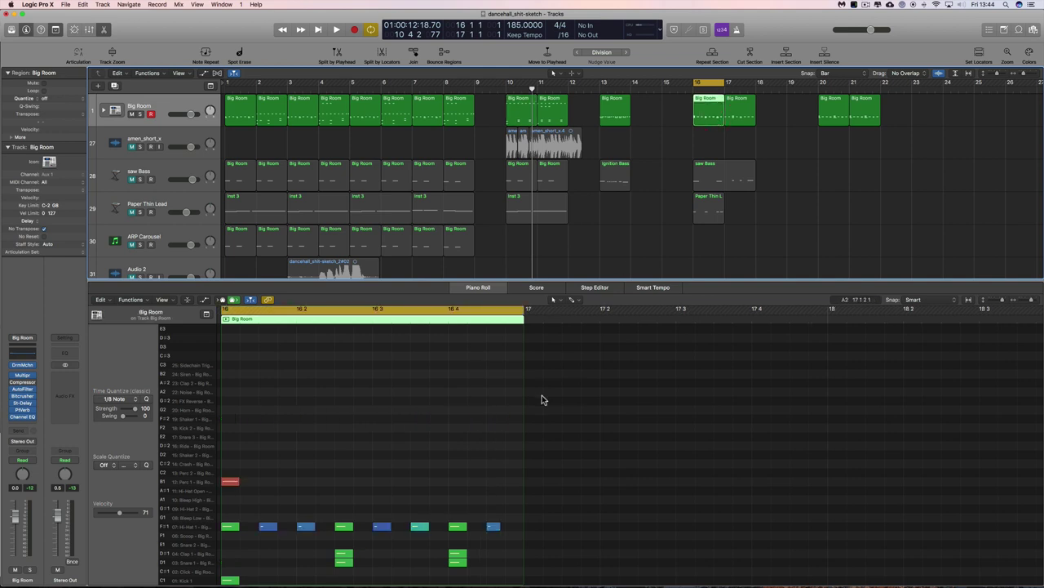
{"action": "key", "text": "space"}
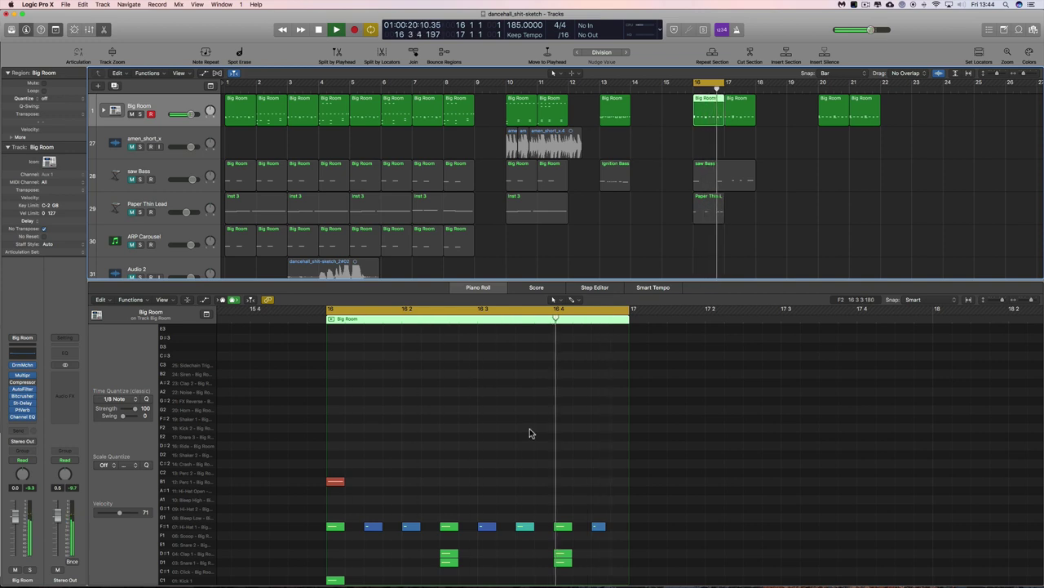
{"action": "key", "text": "space"}
Step: Try moving the first clap and snare pair in bar 16 down to the Click and Kick 1 rows, and audition it
{"action": "left_click", "coordinate": [449, 561]}
{"action": "left_click_drag", "start_coordinate": [450, 563], "coordinate": [452, 583]}
{"action": "key", "text": "space"}
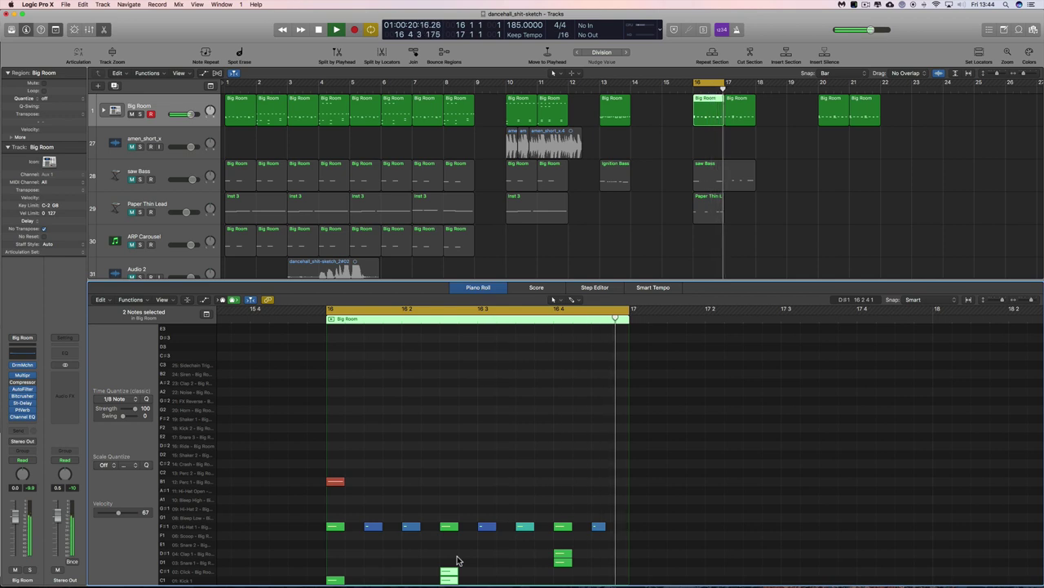
{"action": "key", "text": "space"}
Step: Move the two selected notes in bar 16 back up to the Clap 1 and Snare 1 rows, and audition the pattern
{"action": "scroll", "coordinate": [450, 575], "scroll_direction": "right", "scroll_amount": 8}
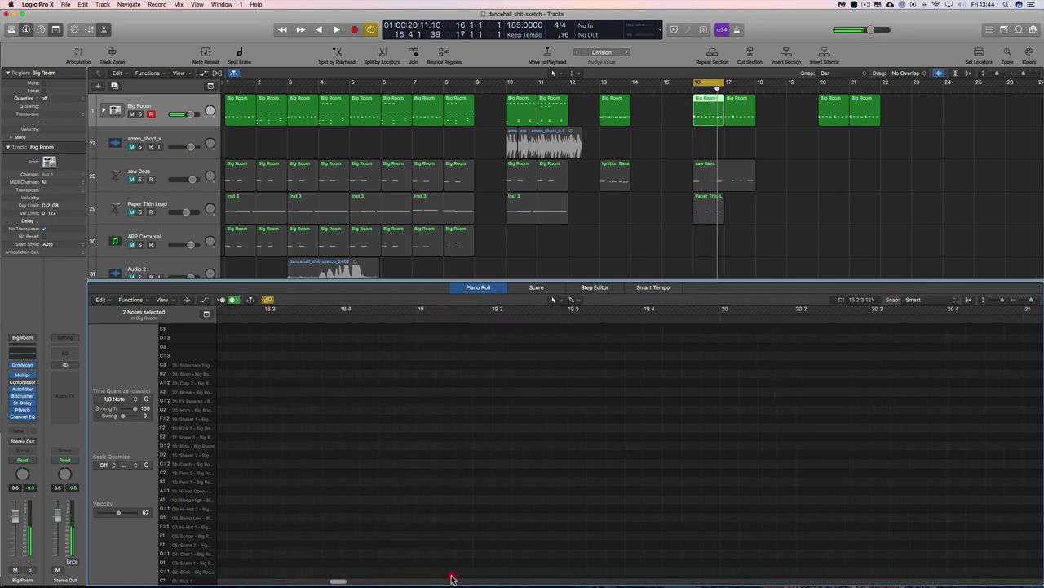
{"action": "scroll", "coordinate": [431, 532], "scroll_direction": "left", "scroll_amount": 7}
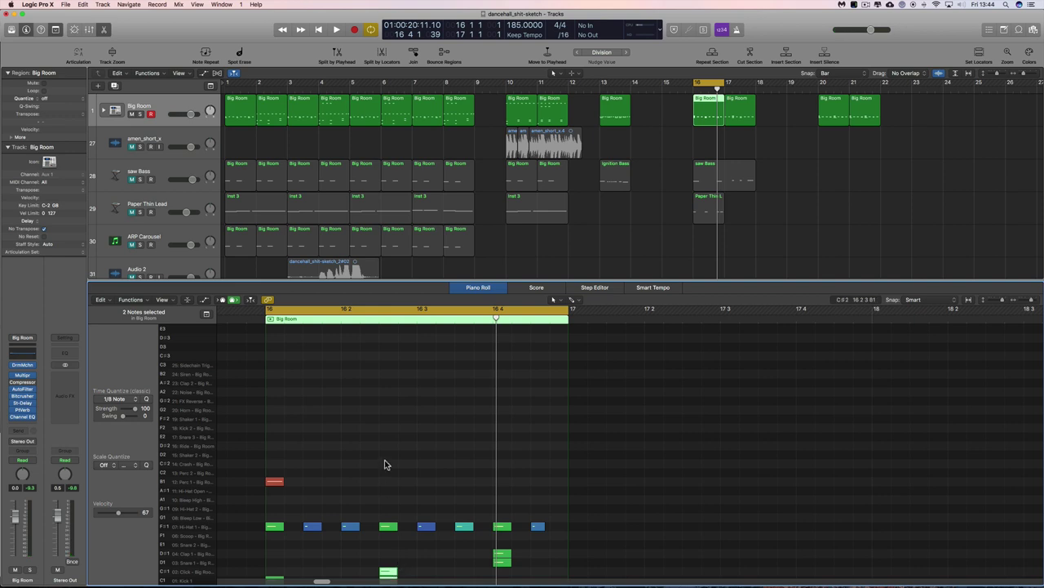
{"action": "left_click_drag", "start_coordinate": [389, 577], "coordinate": [400, 552]}
{"action": "key", "text": "space"}
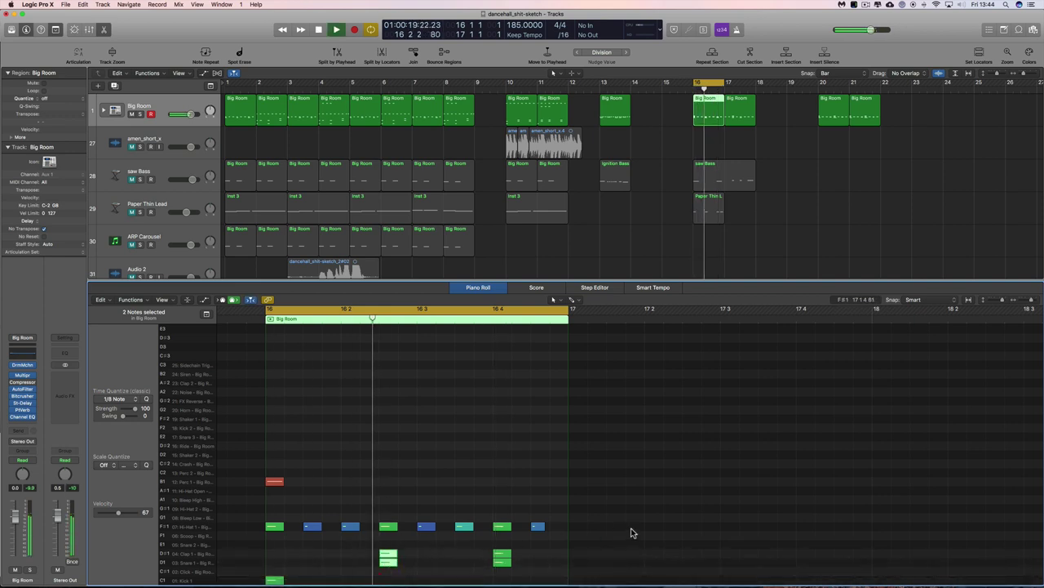
{"action": "key", "text": "space"}
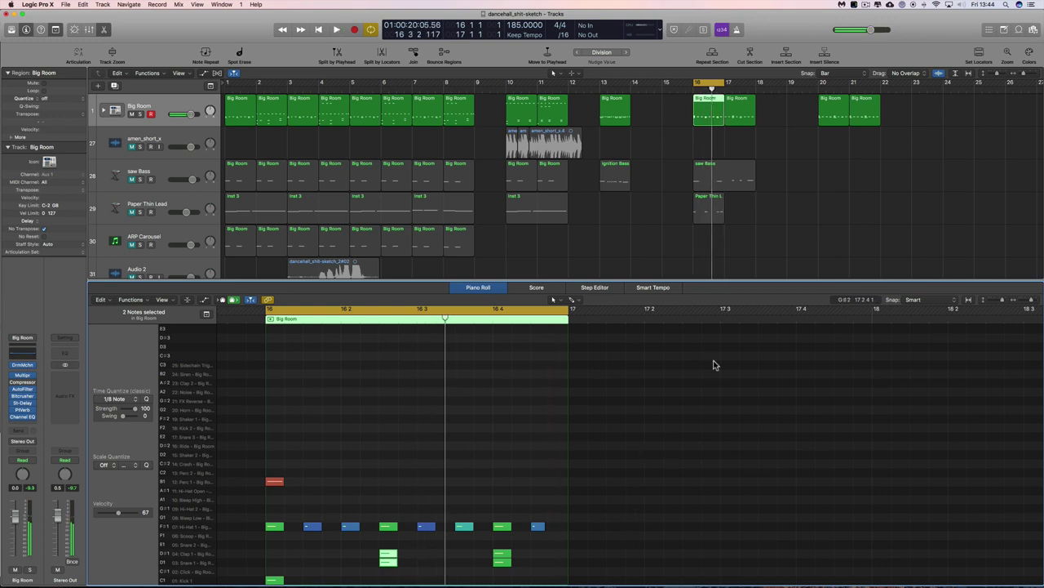
Step: Add the bar 17 Big Room region to the selection, extend the cycle over bars 16 and 17, and audition from bar 17
{"action": "left_click", "coordinate": [739, 108], "text": "shift"}
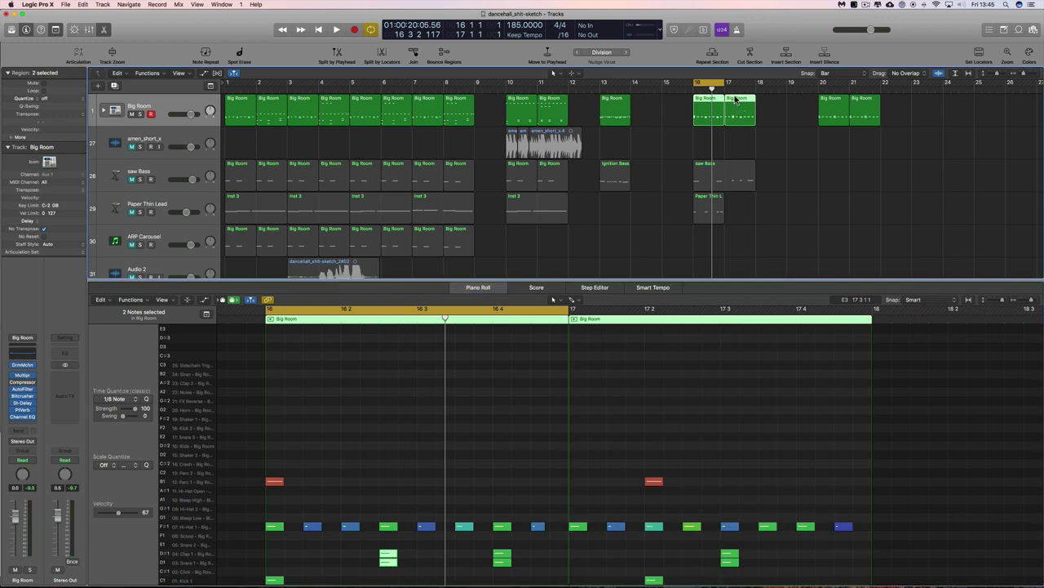
{"action": "left_click_drag", "start_coordinate": [726, 87], "coordinate": [759, 88]}
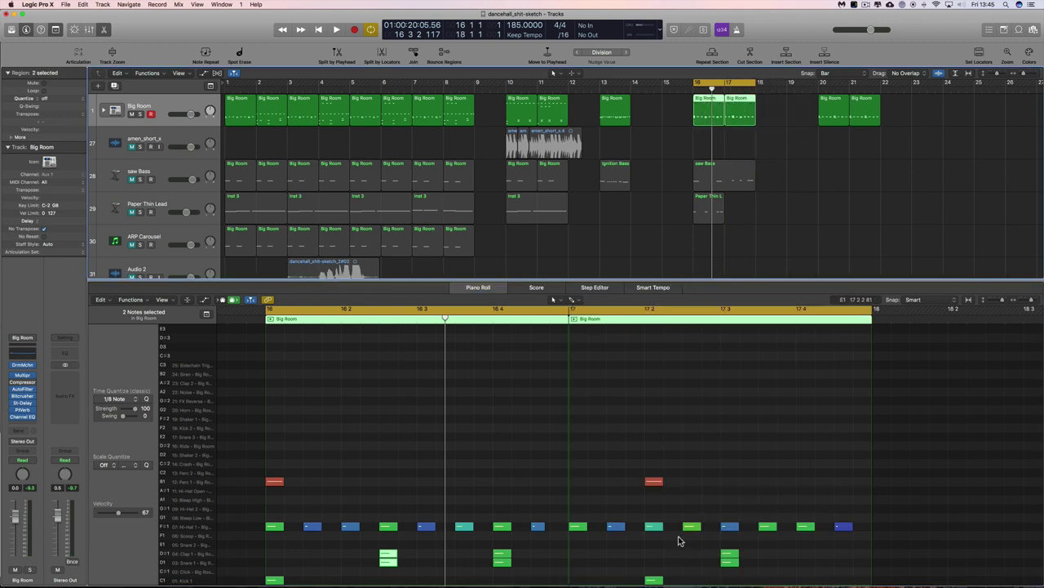
{"action": "left_click_drag", "start_coordinate": [444, 317], "coordinate": [569, 317]}
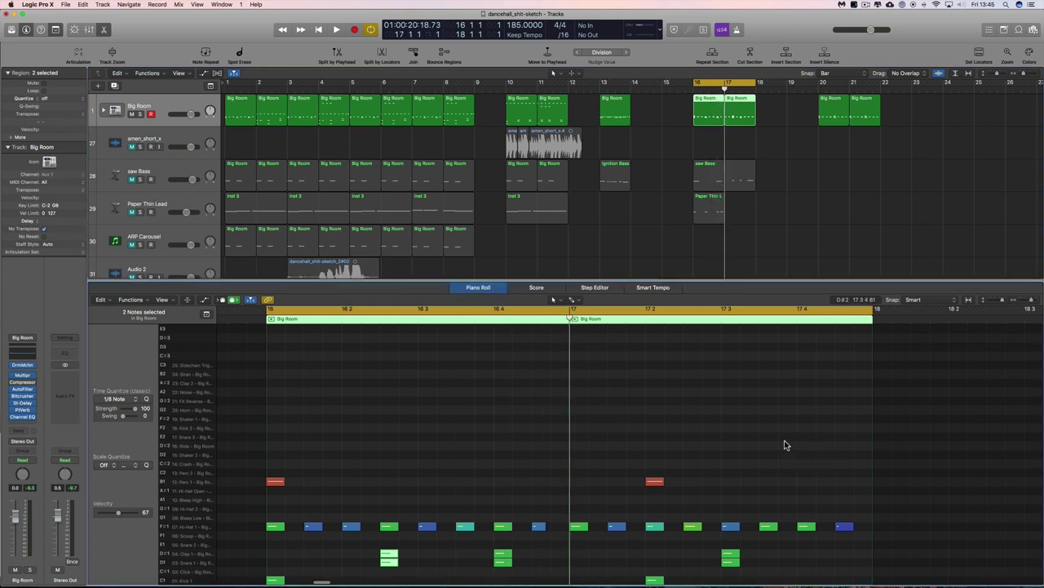
{"action": "key", "text": "space"}
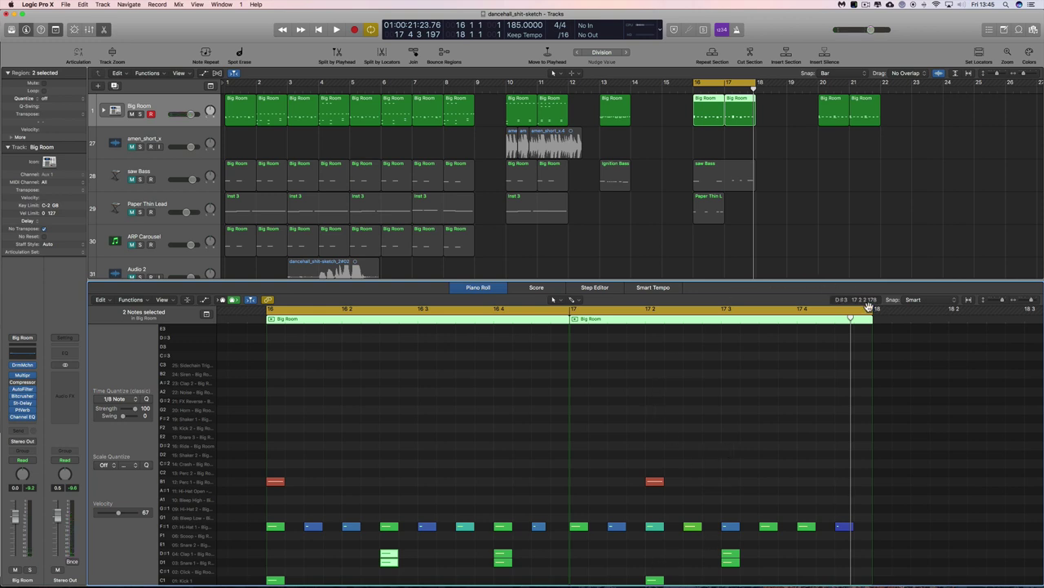
Step: Shorten the cycle range to bar 16 only and audition its drum pattern by itself
{"action": "left_click_drag", "start_coordinate": [870, 310], "coordinate": [569, 314]}
{"action": "key", "text": "space"}
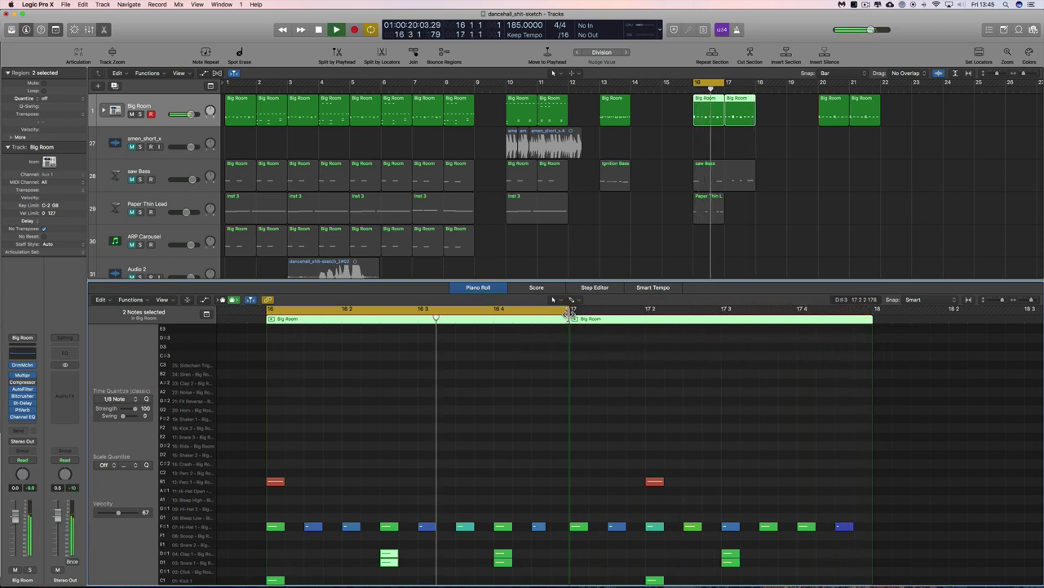
{"action": "key", "text": "space"}
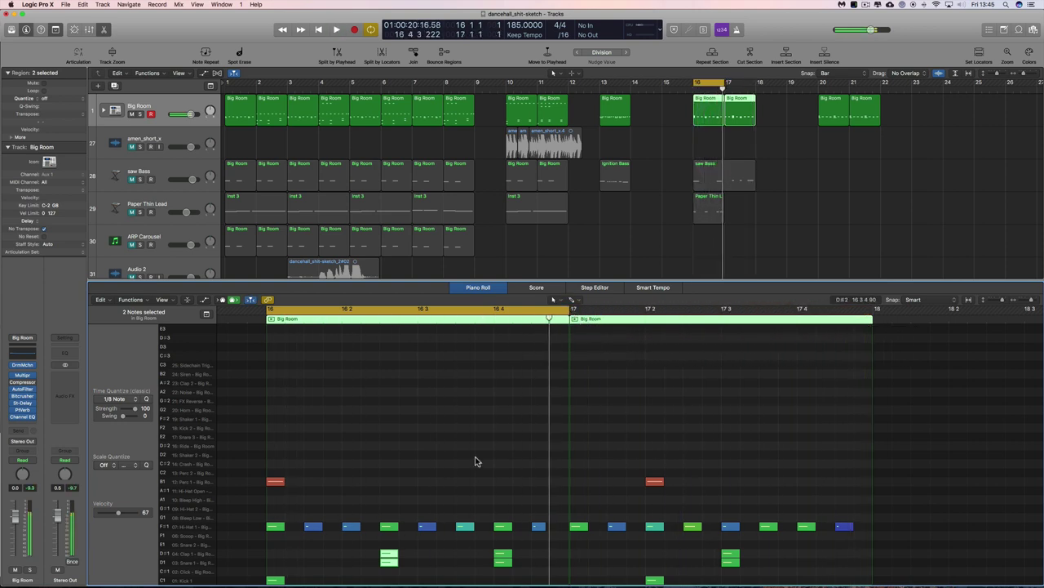
{"action": "left_click", "coordinate": [387, 559]}
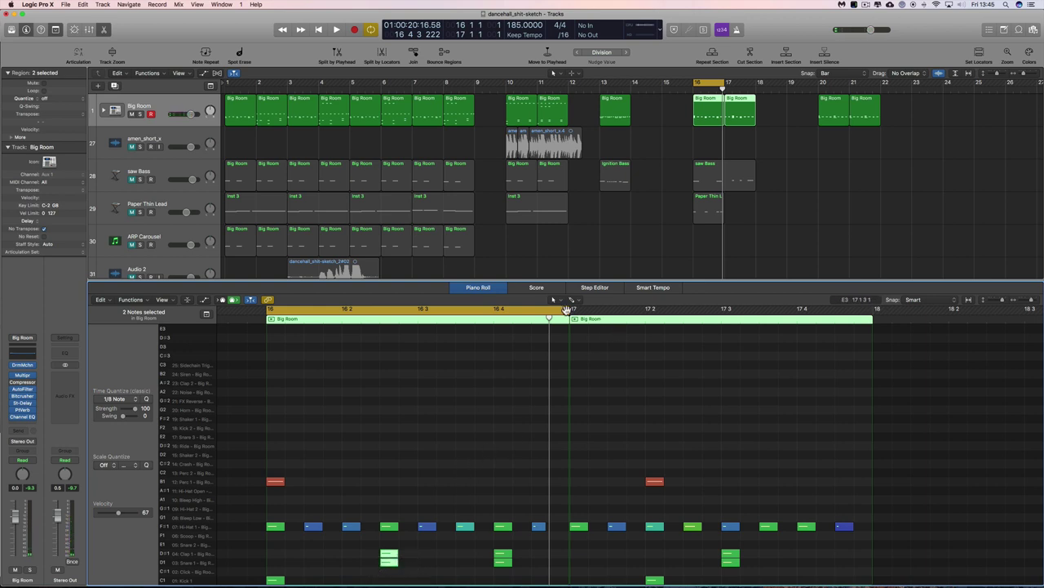
Step: Extend the cycle range from bar 16 through bar 17 again and audition the full two-bar pattern
{"action": "left_click_drag", "start_coordinate": [569, 310], "coordinate": [873, 311]}
{"action": "key", "text": "space"}
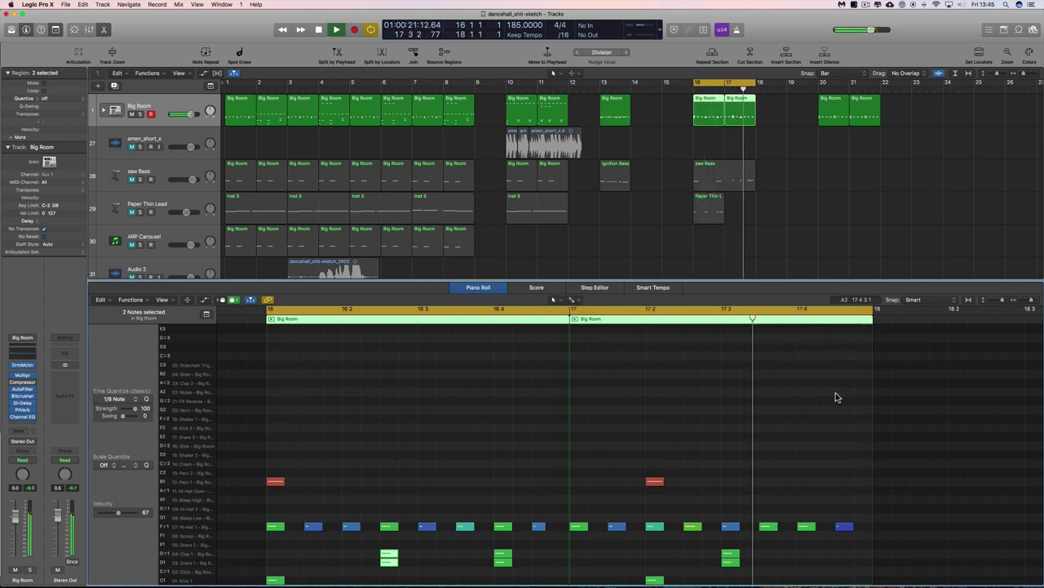
{"action": "key", "text": "space"}
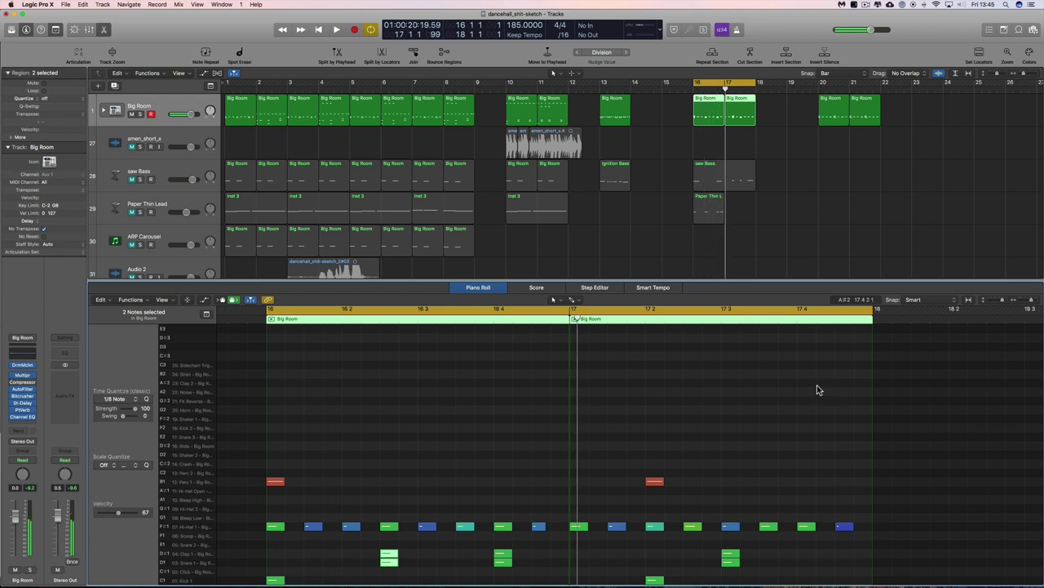
Step: Switch to the ScreenFlow video editor, return to the start of the timeline, and play the first screen recording clip
{"action": "key", "text": "super+Tab"}
{"action": "key", "text": "super+Tab"}
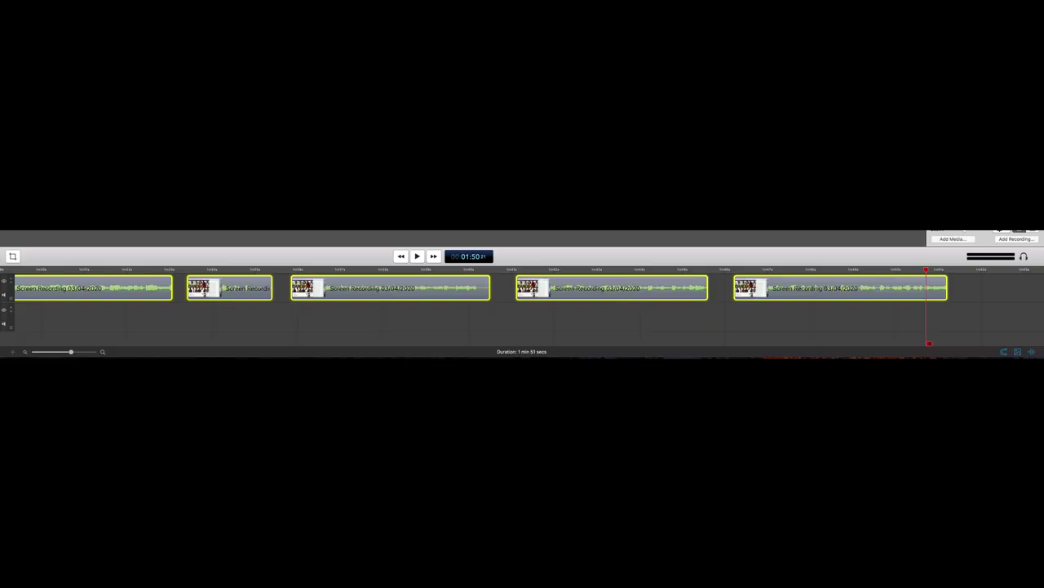
{"action": "left_click", "coordinate": [401, 257]}
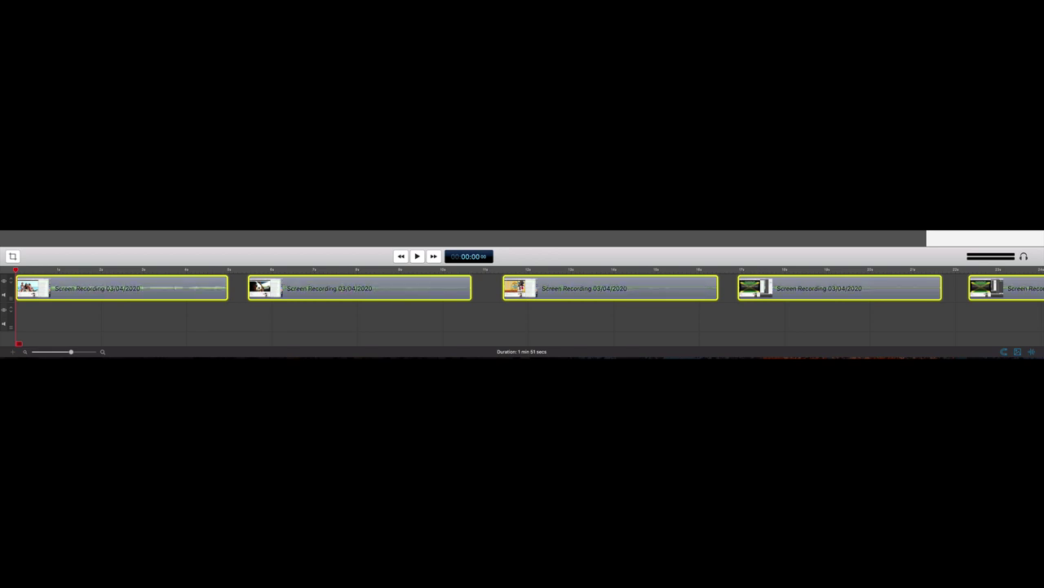
{"action": "key", "text": "space"}
{"action": "key", "text": "space"}
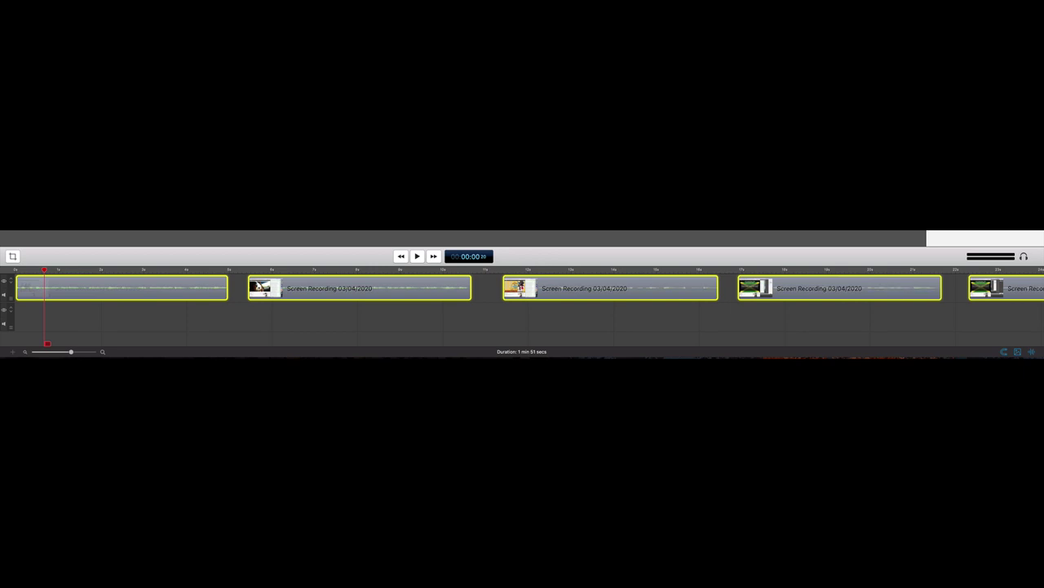
{"action": "left_click", "coordinate": [401, 256]}
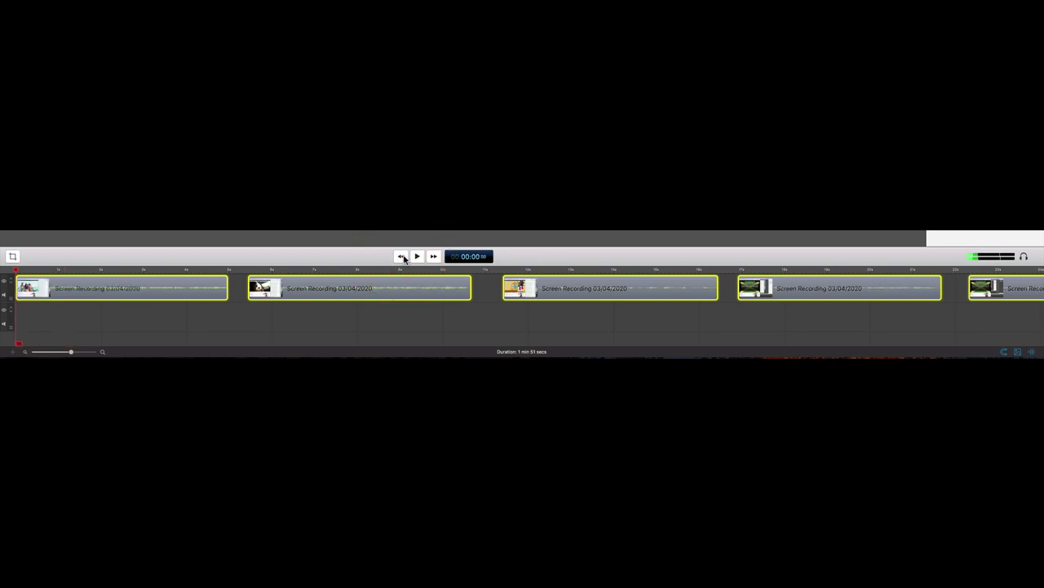
{"action": "key", "text": "space"}
{"action": "key", "text": "space"}
Step: Play the second screen recording clip from its beginning
{"action": "left_click", "coordinate": [250, 271]}
{"action": "key", "text": "space"}
{"action": "key", "text": "space"}
Step: Play the fourth screen recording clip, and replay the third one from its beginning for comparison
{"action": "left_click", "coordinate": [505, 271]}
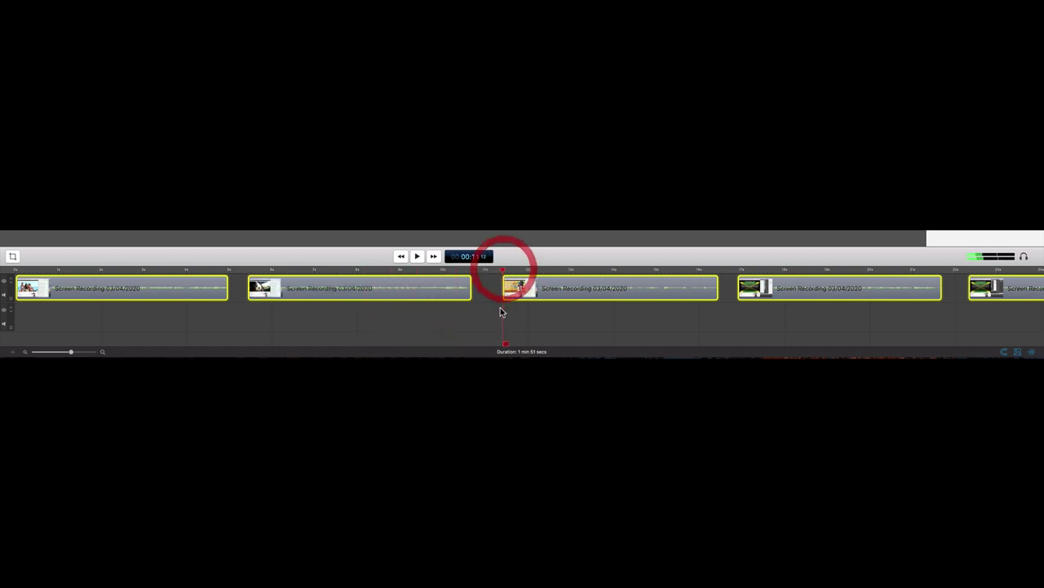
{"action": "left_click", "coordinate": [741, 271]}
{"action": "key", "text": "space"}
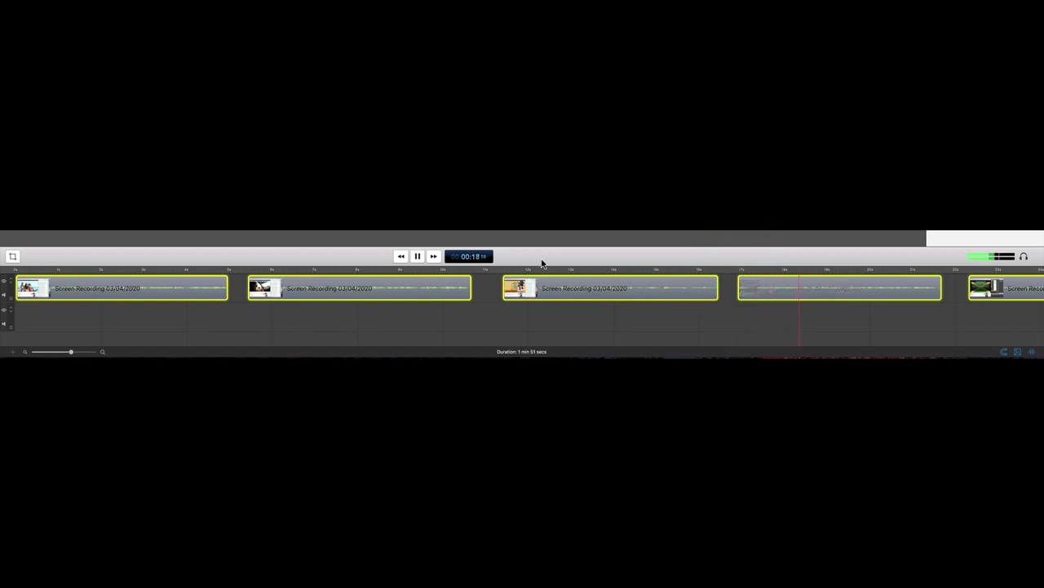
{"action": "key", "text": "space"}
{"action": "left_click", "coordinate": [504, 272]}
{"action": "key", "text": "space"}
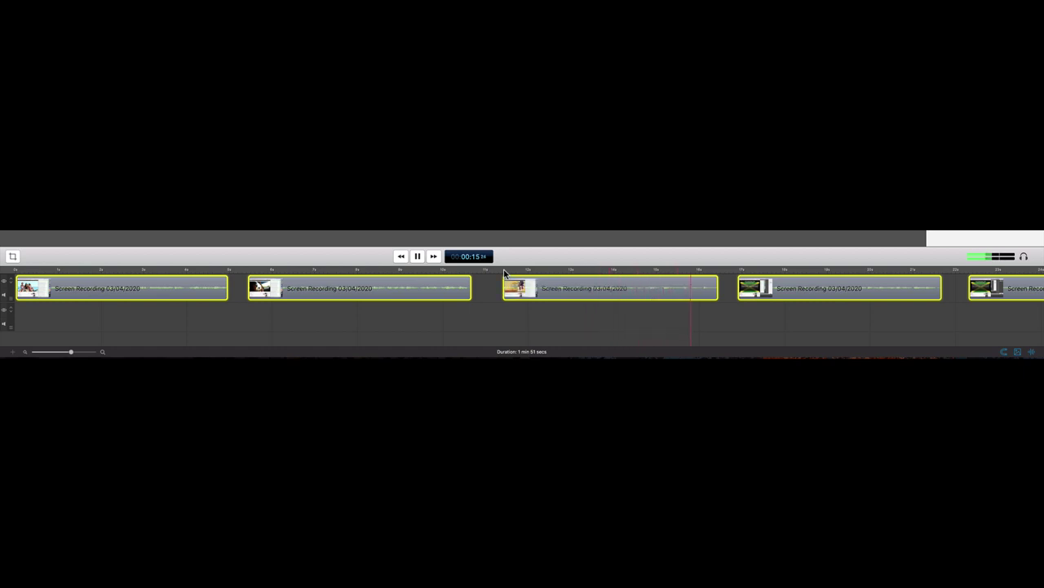
{"action": "key", "text": "space"}
Step: Play the fifth screen recording clip from its beginning, and replay it through to its end
{"action": "scroll", "coordinate": [564, 302], "scroll_direction": "right", "scroll_amount": 5}
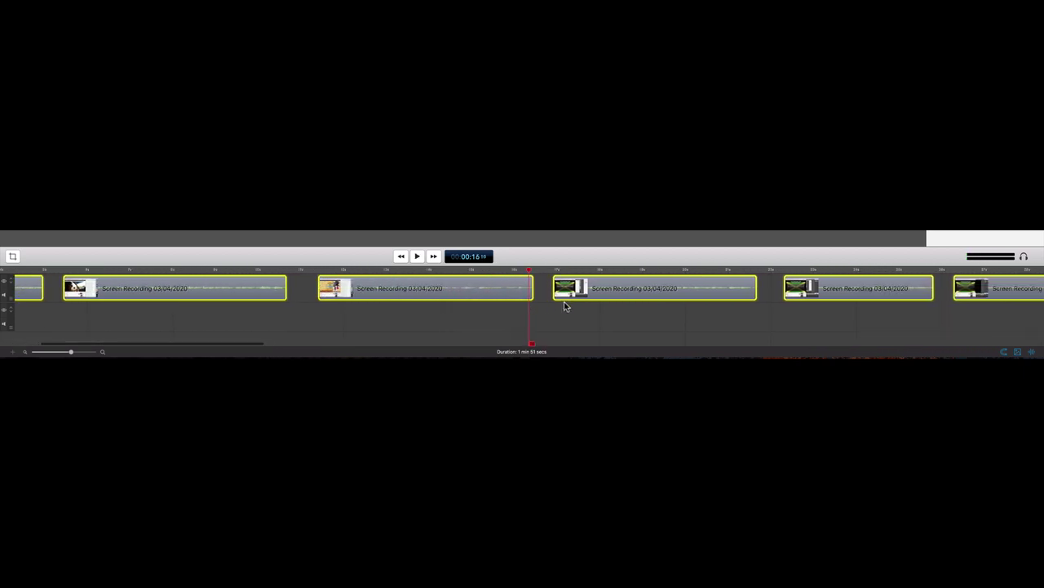
{"action": "scroll", "coordinate": [566, 306], "scroll_direction": "right", "scroll_amount": 5}
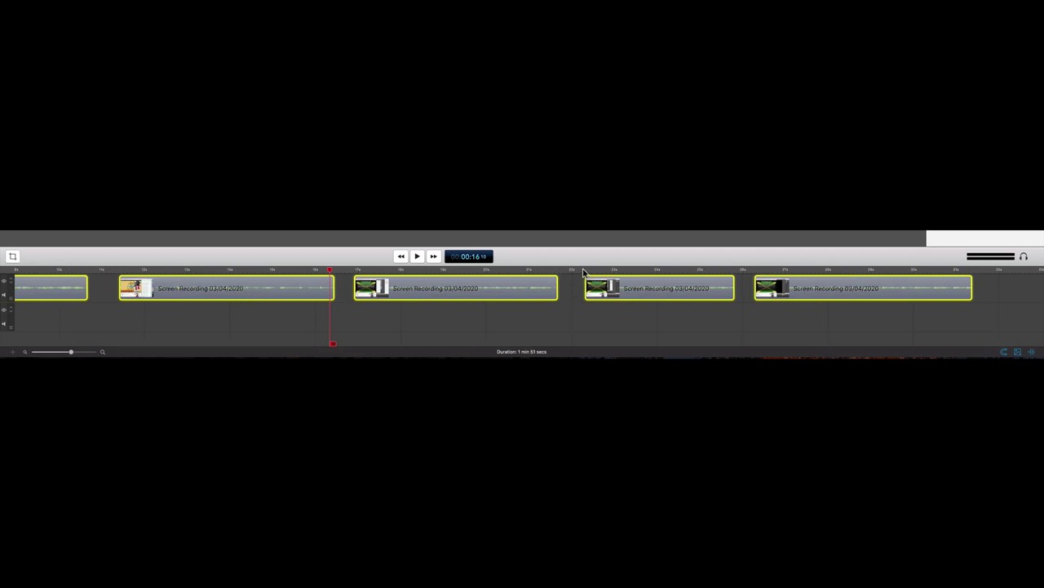
{"action": "left_click", "coordinate": [584, 271]}
{"action": "key", "text": "space"}
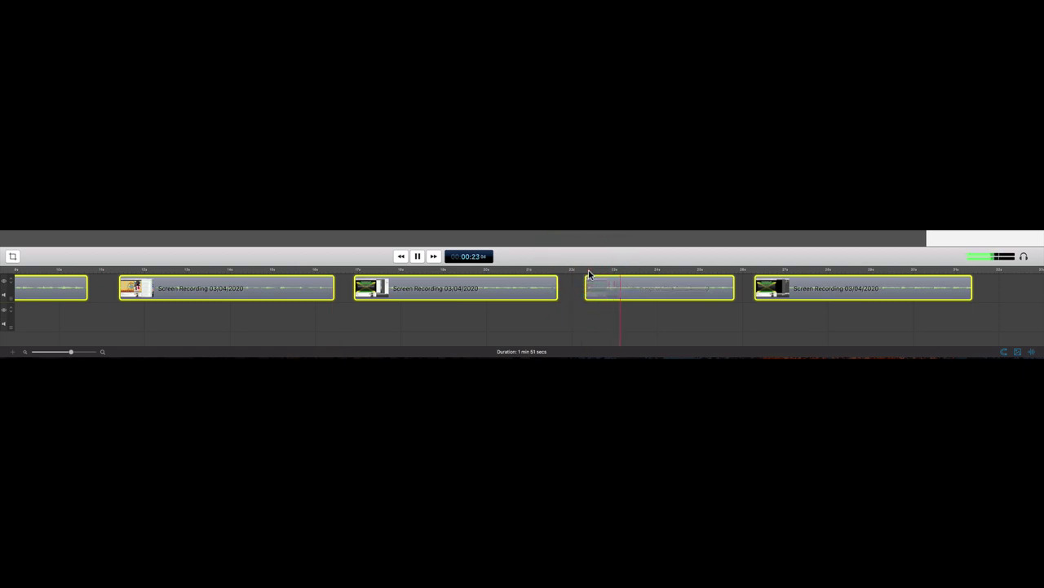
{"action": "key", "text": "space"}
{"action": "scroll", "coordinate": [589, 294], "scroll_direction": "right", "scroll_amount": 1}
{"action": "left_click", "coordinate": [580, 270]}
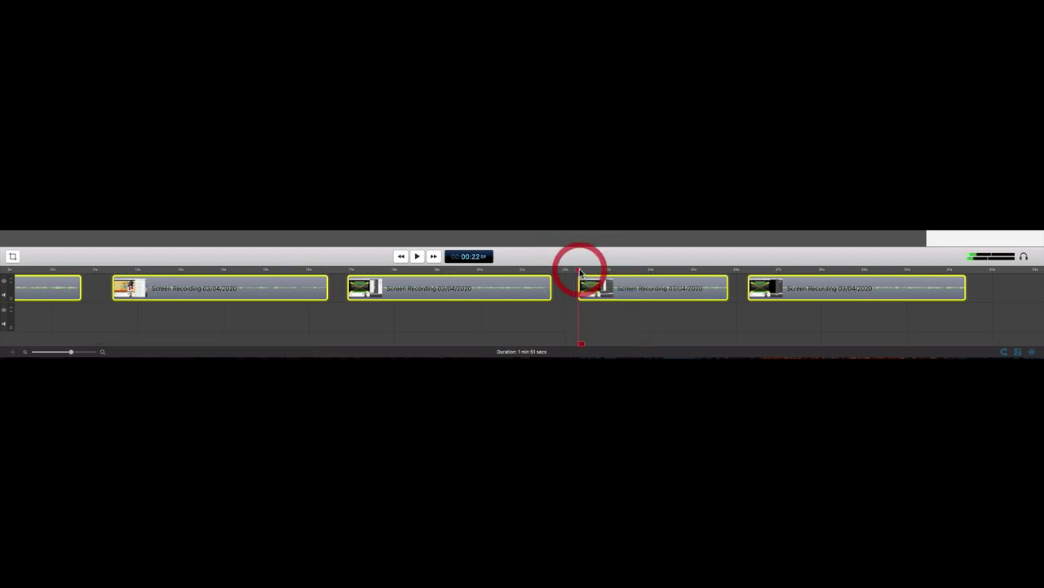
{"action": "key", "text": "space"}
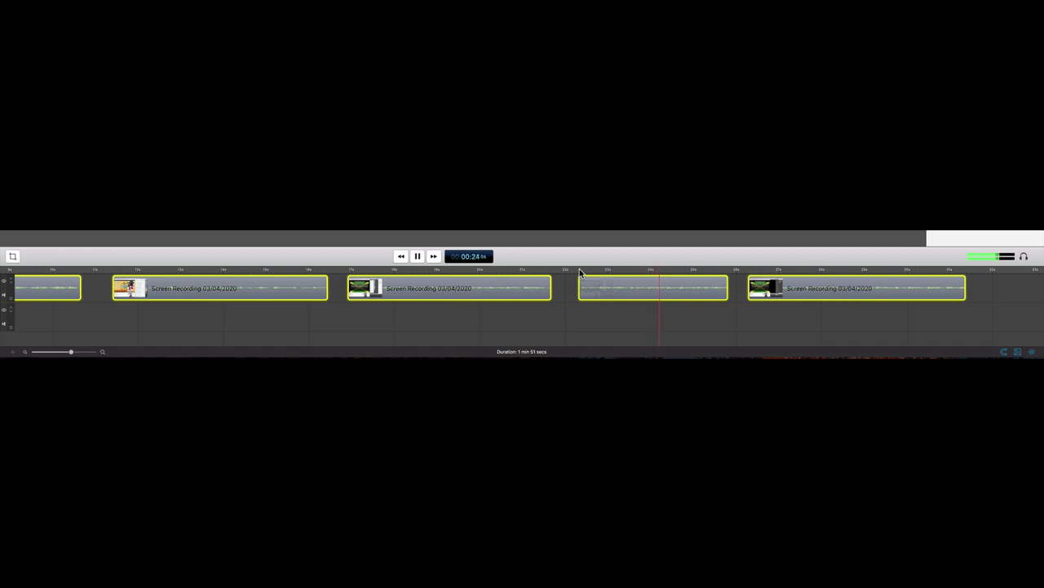
{"action": "key", "text": "space"}
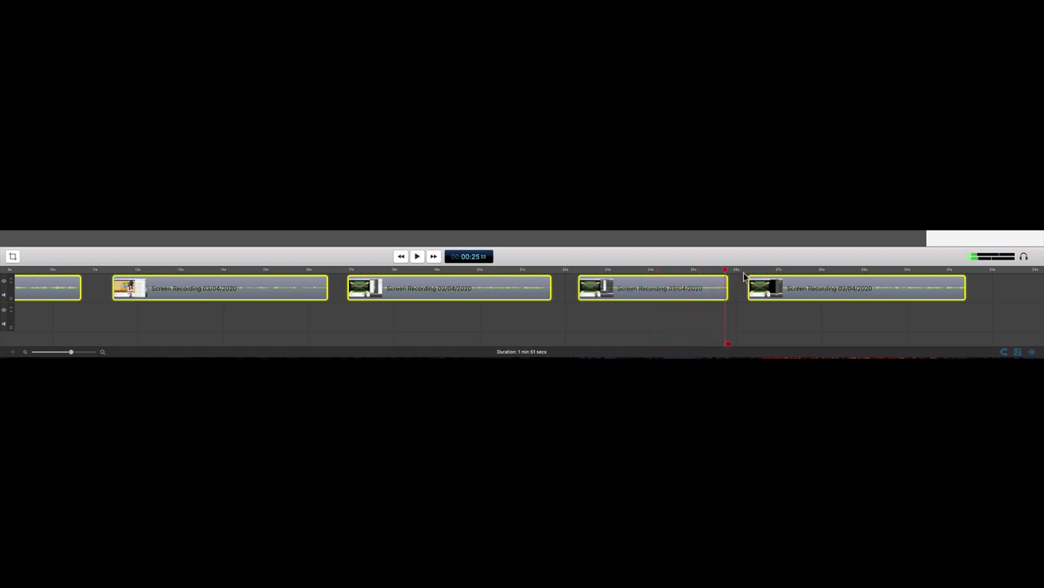
Step: Play the sixth screen recording clip from its beginning
{"action": "left_click", "coordinate": [747, 273]}
{"action": "key", "text": "space"}
{"action": "key", "text": "space"}
Step: Play the seventh screen recording clip from its beginning, and replay it
{"action": "scroll", "coordinate": [718, 298], "scroll_direction": "right", "scroll_amount": 5}
{"action": "left_click", "coordinate": [720, 271]}
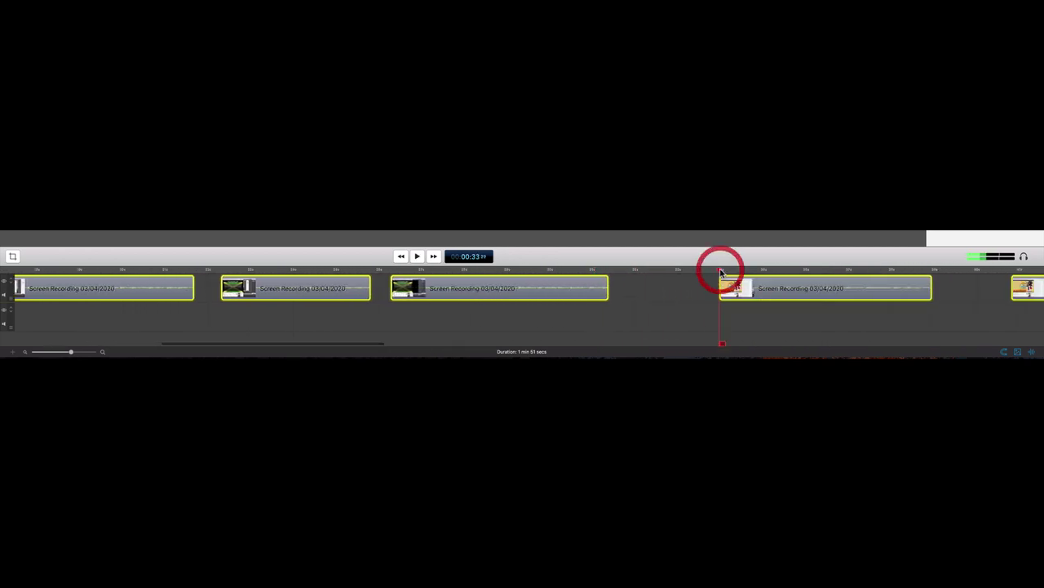
{"action": "key", "text": "space"}
{"action": "key", "text": "space"}
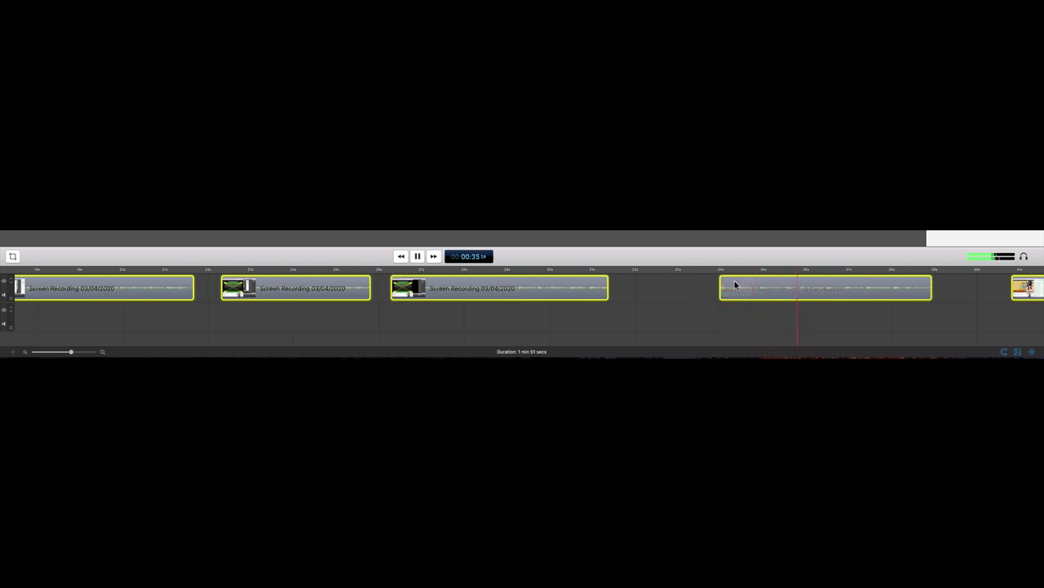
{"action": "scroll", "coordinate": [738, 290], "scroll_direction": "right", "scroll_amount": 2}
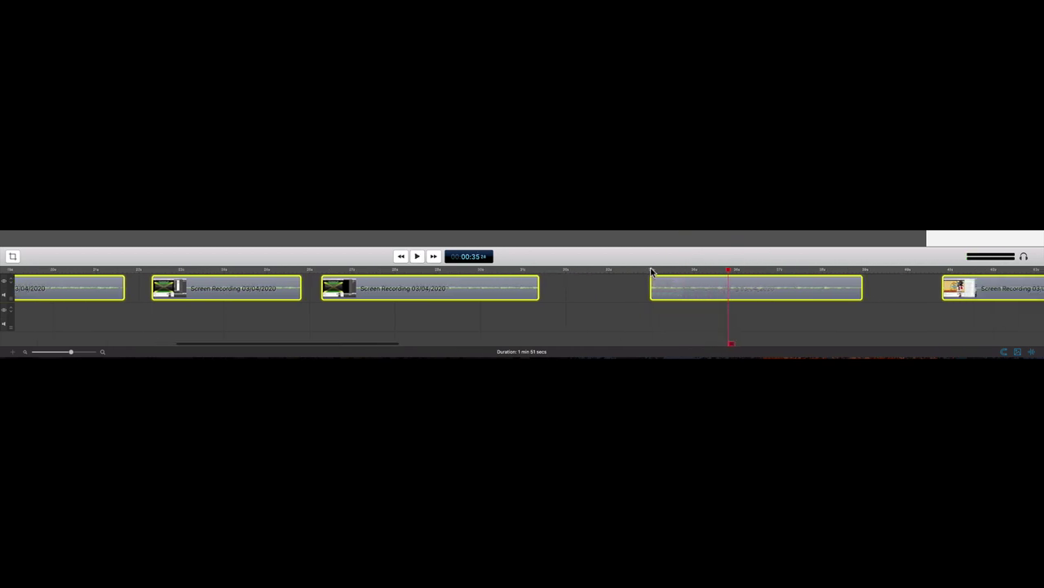
{"action": "left_click", "coordinate": [651, 270]}
{"action": "key", "text": "space"}
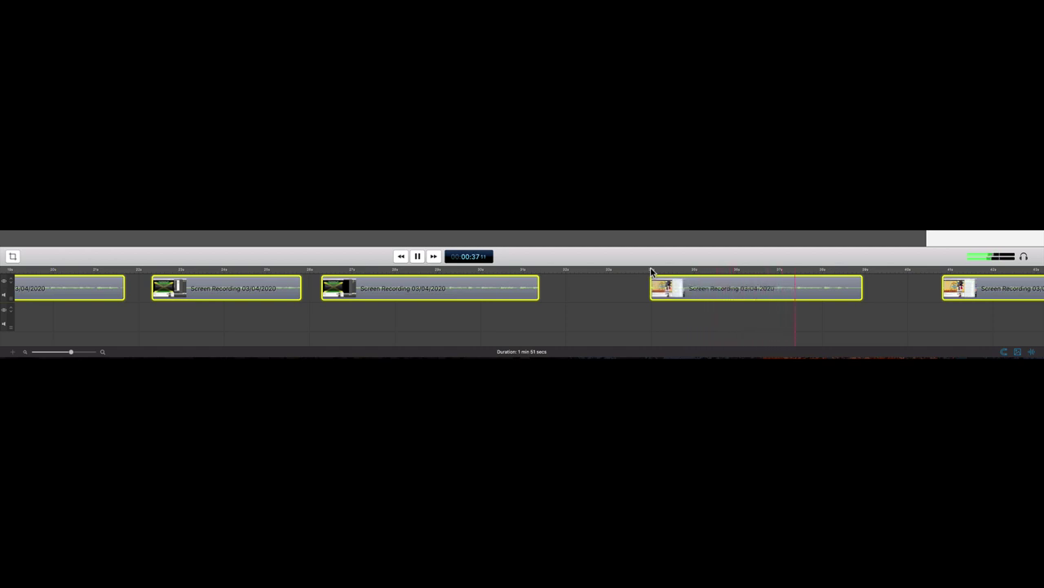
{"action": "key", "text": "space"}
Step: Play the eighth screen recording clip from its beginning
{"action": "scroll", "coordinate": [759, 293], "scroll_direction": "right", "scroll_amount": 5}
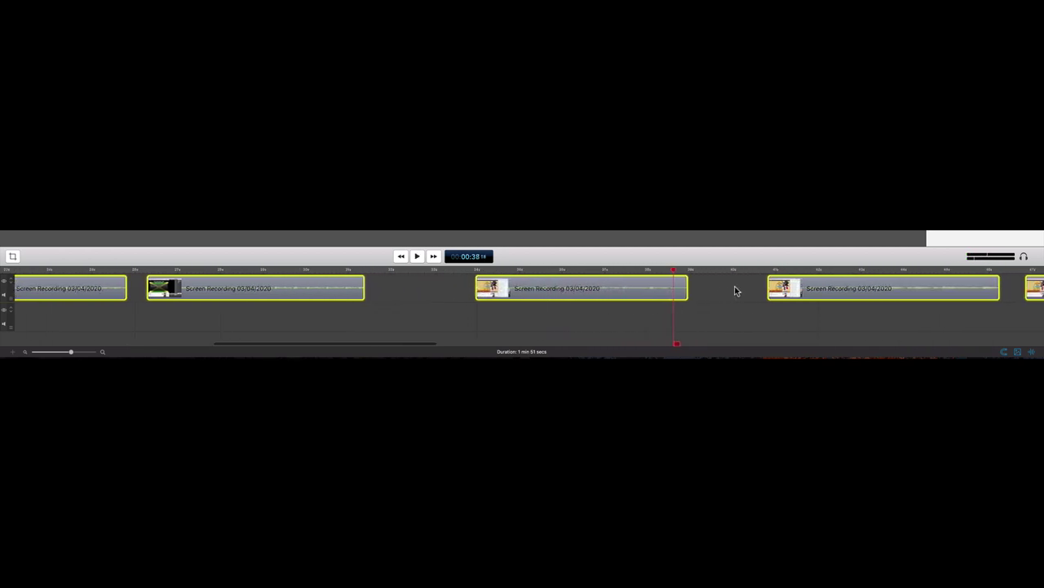
{"action": "left_click", "coordinate": [767, 271]}
{"action": "key", "text": "space"}
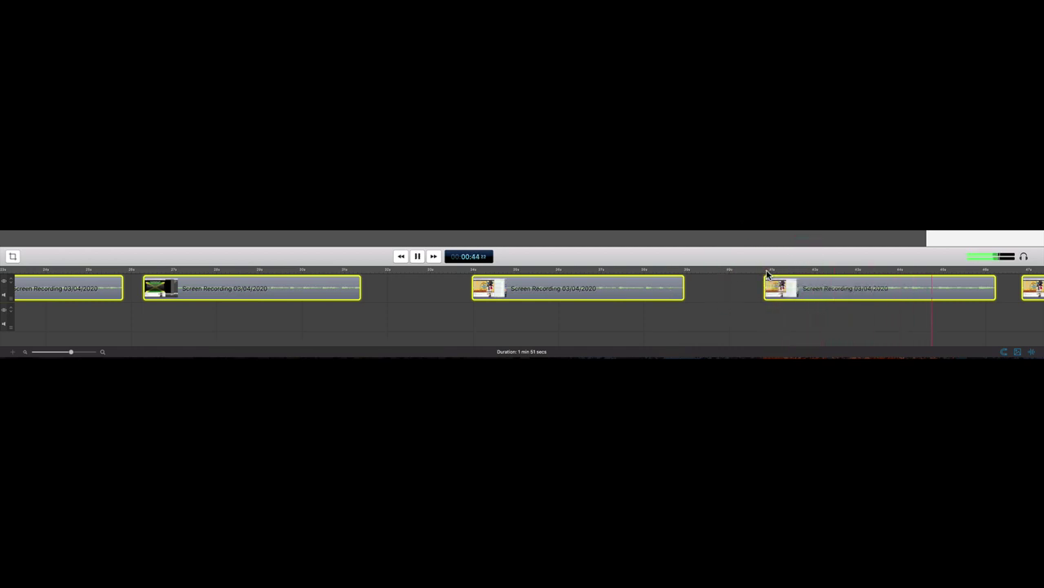
{"action": "key", "text": "space"}
Step: Play the ninth screen recording clip from its beginning, continuing through the tenth clip
{"action": "scroll", "coordinate": [771, 277], "scroll_direction": "right", "scroll_amount": 5}
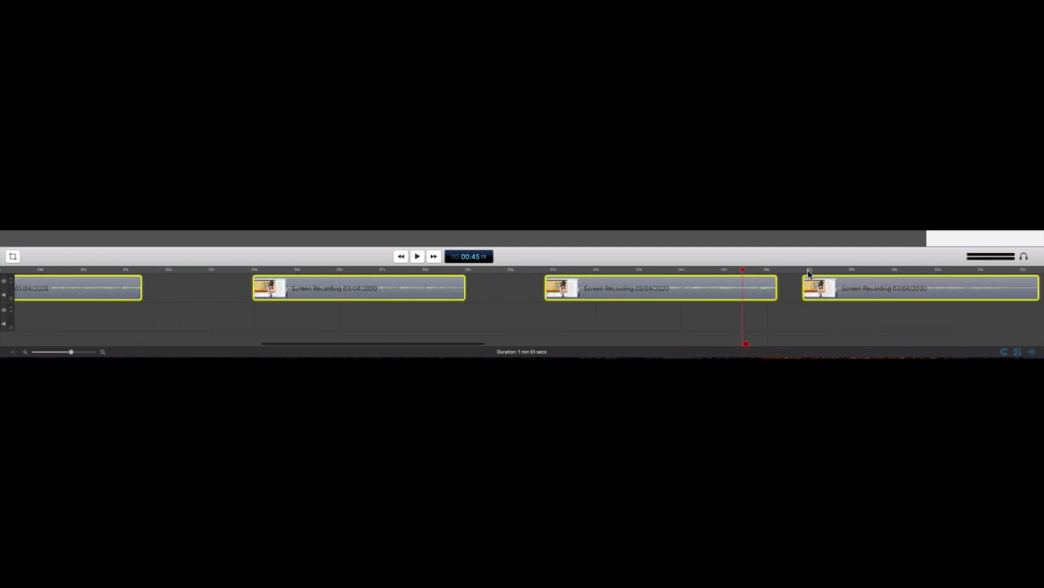
{"action": "left_click", "coordinate": [803, 271]}
{"action": "scroll", "coordinate": [765, 303], "scroll_direction": "right", "scroll_amount": 4}
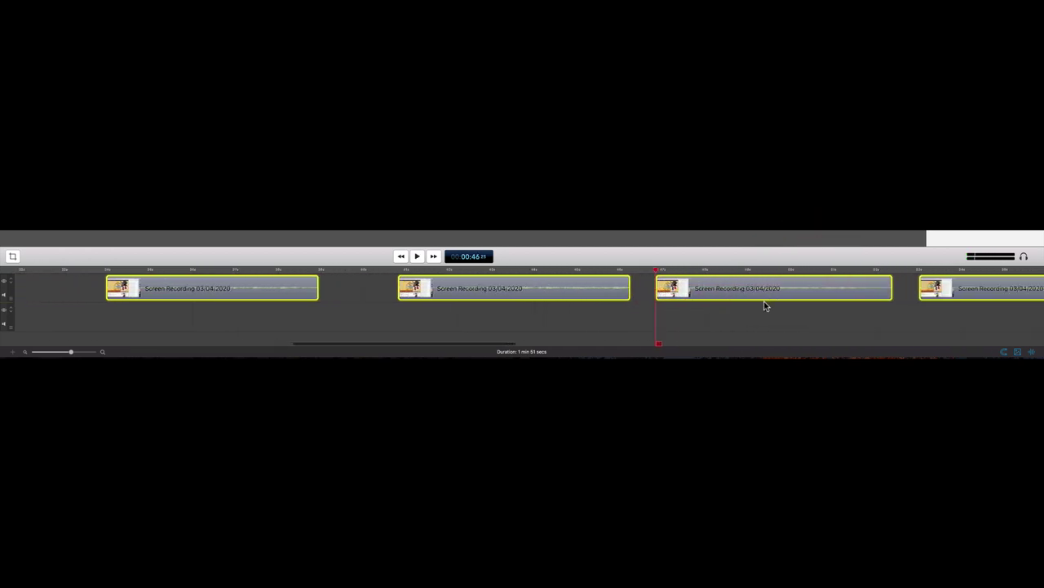
{"action": "key", "text": "space"}
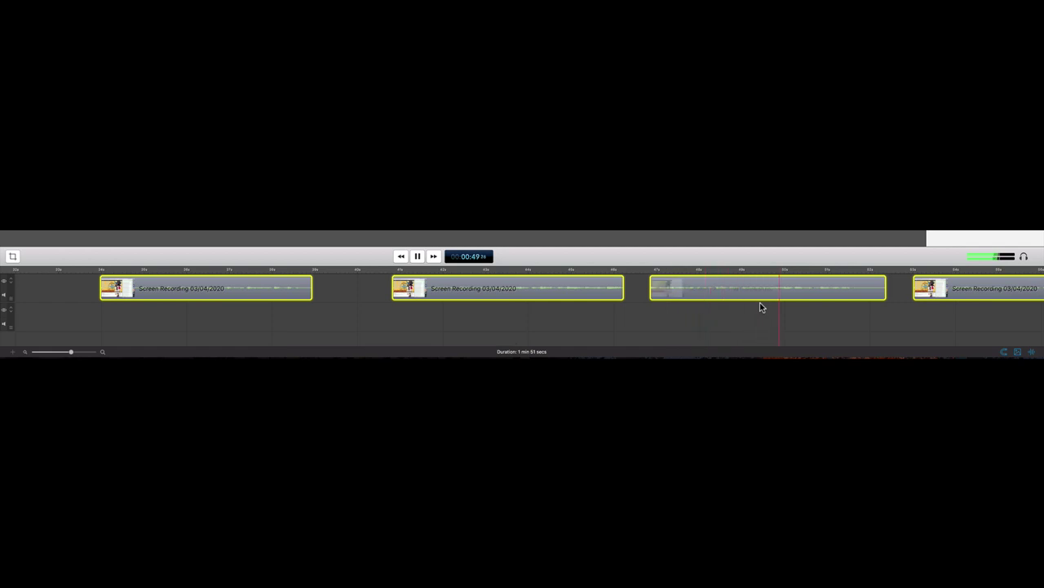
{"action": "scroll", "coordinate": [759, 306], "scroll_direction": "right", "scroll_amount": 3}
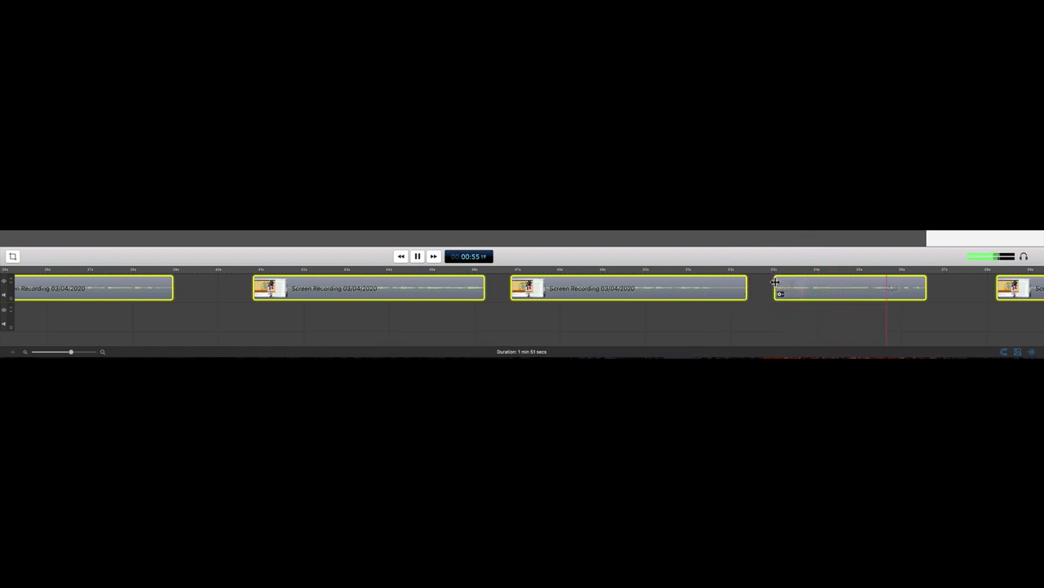
{"action": "scroll", "coordinate": [777, 286], "scroll_direction": "right", "scroll_amount": 1}
{"action": "key", "text": "space"}
Step: Play the screen recording clip starting near 0:58, continuing through the clip that starts near 1:04
{"action": "scroll", "coordinate": [777, 285], "scroll_direction": "right", "scroll_amount": 4}
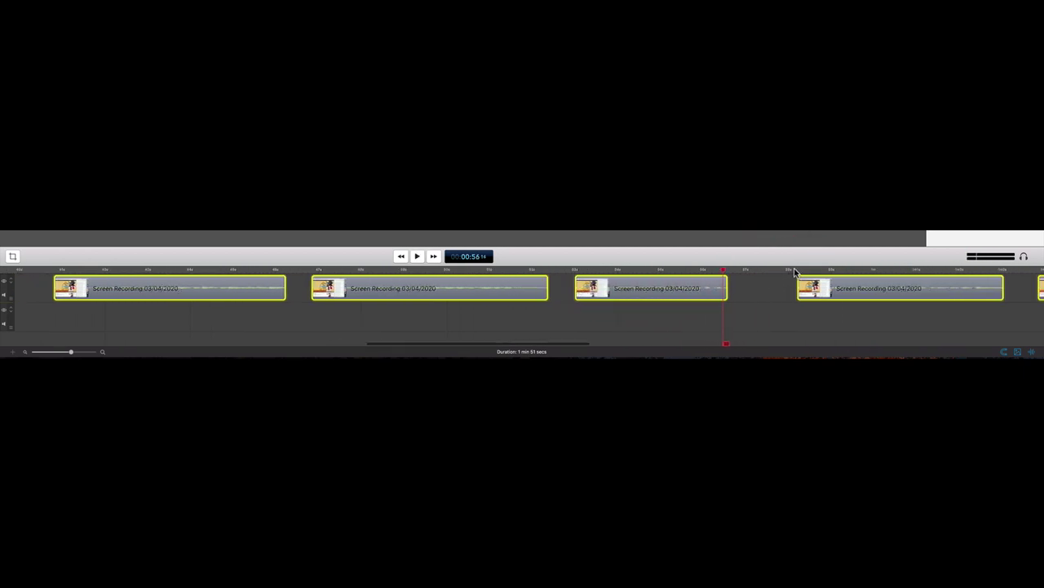
{"action": "left_click", "coordinate": [798, 270]}
{"action": "key", "text": "space"}
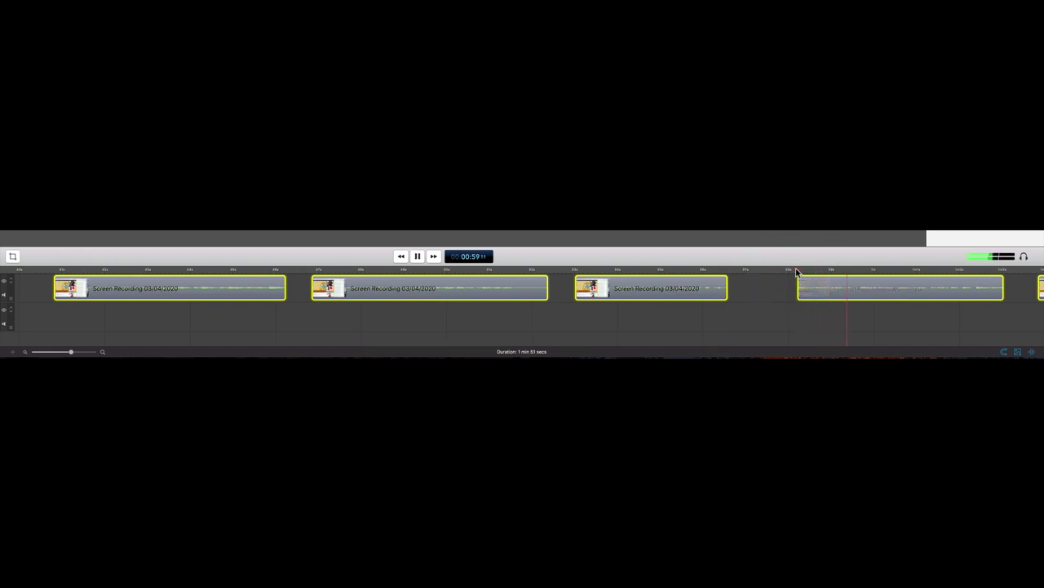
{"action": "scroll", "coordinate": [785, 302], "scroll_direction": "right", "scroll_amount": 2}
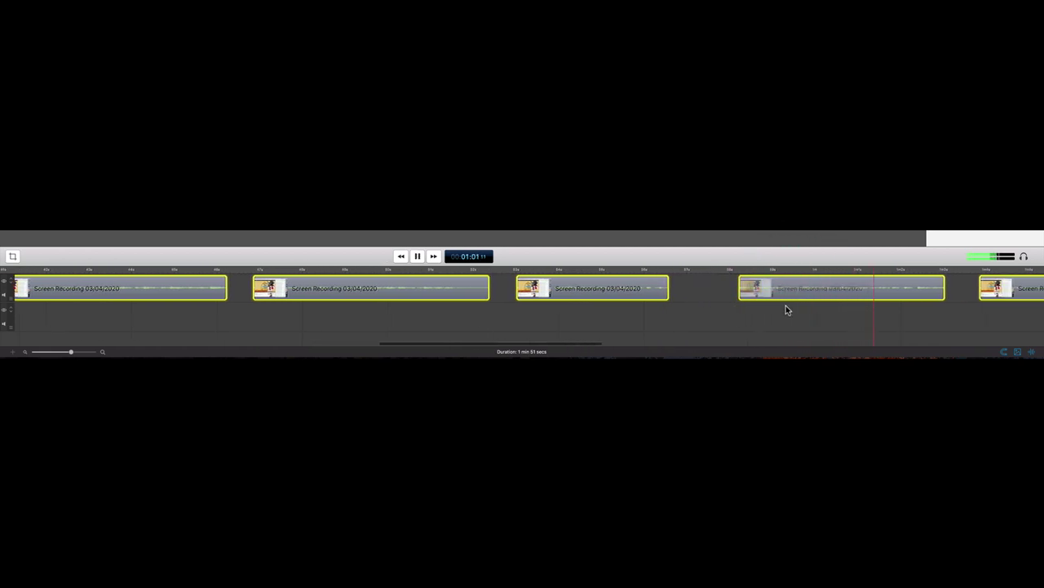
{"action": "scroll", "coordinate": [785, 306], "scroll_direction": "right", "scroll_amount": 3}
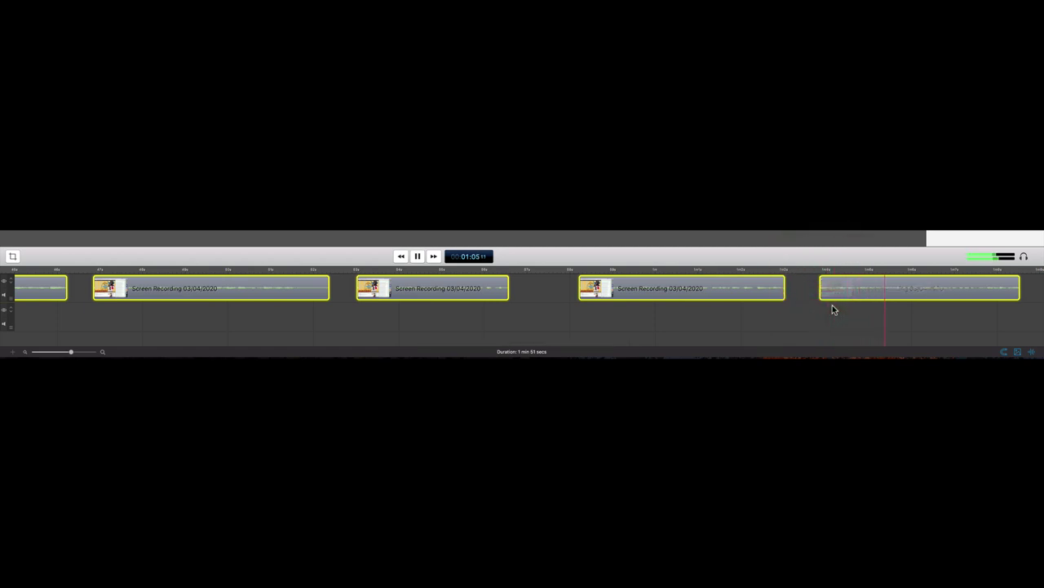
{"action": "scroll", "coordinate": [833, 309], "scroll_direction": "right", "scroll_amount": 4}
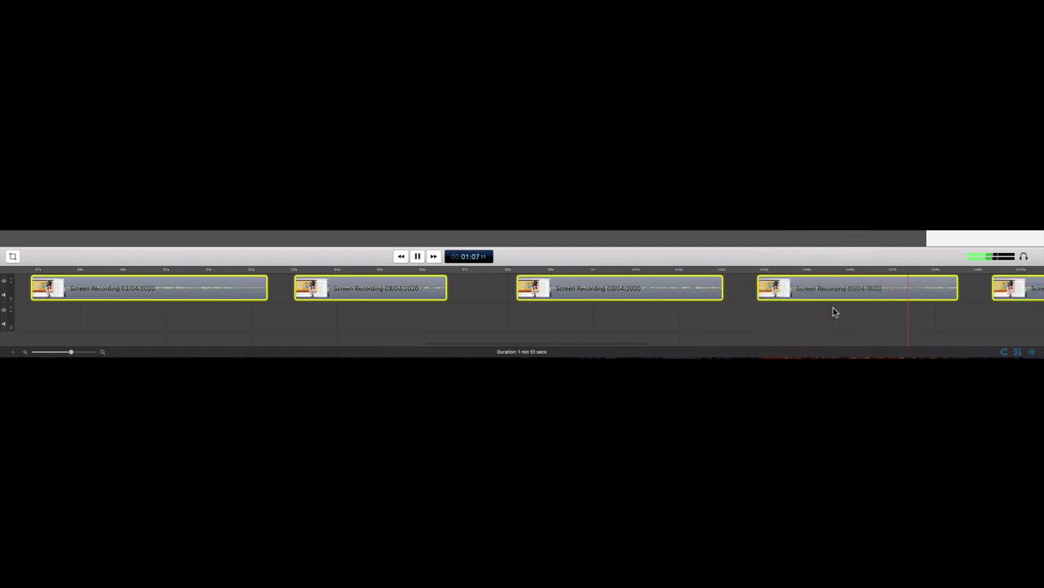
{"action": "scroll", "coordinate": [833, 311], "scroll_direction": "right", "scroll_amount": 1}
{"action": "key", "text": "space"}
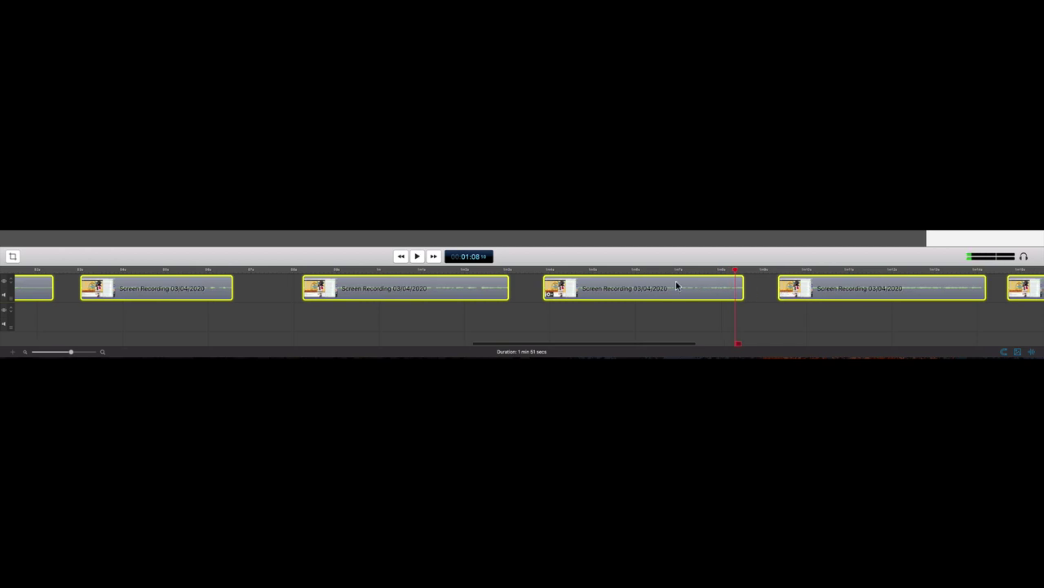
Step: Play the screen recording clip starting near 1:09 from its beginning
{"action": "left_click", "coordinate": [780, 284]}
{"action": "key", "text": "space"}
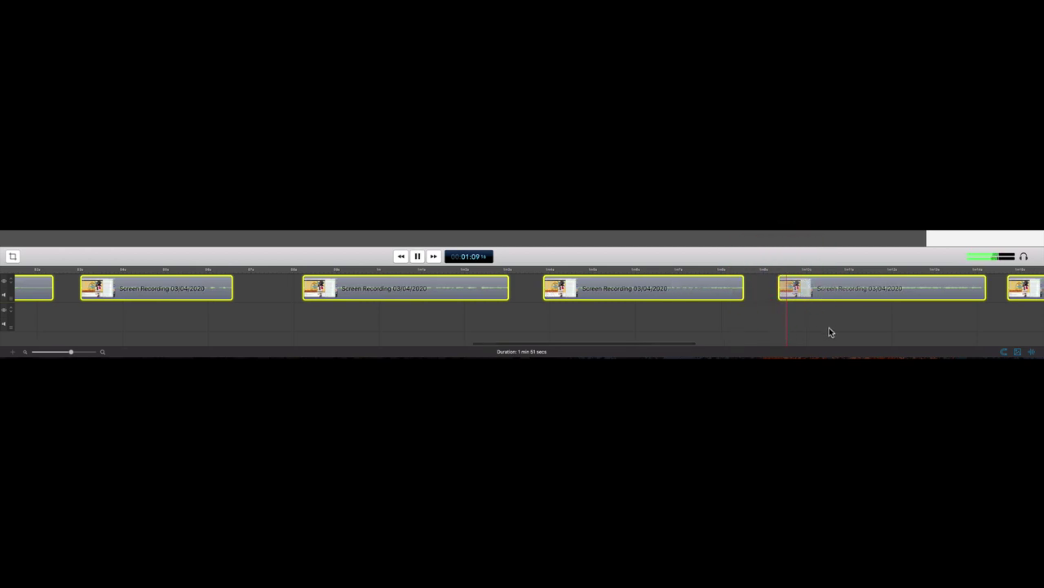
{"action": "scroll", "coordinate": [829, 327], "scroll_direction": "right", "scroll_amount": 5}
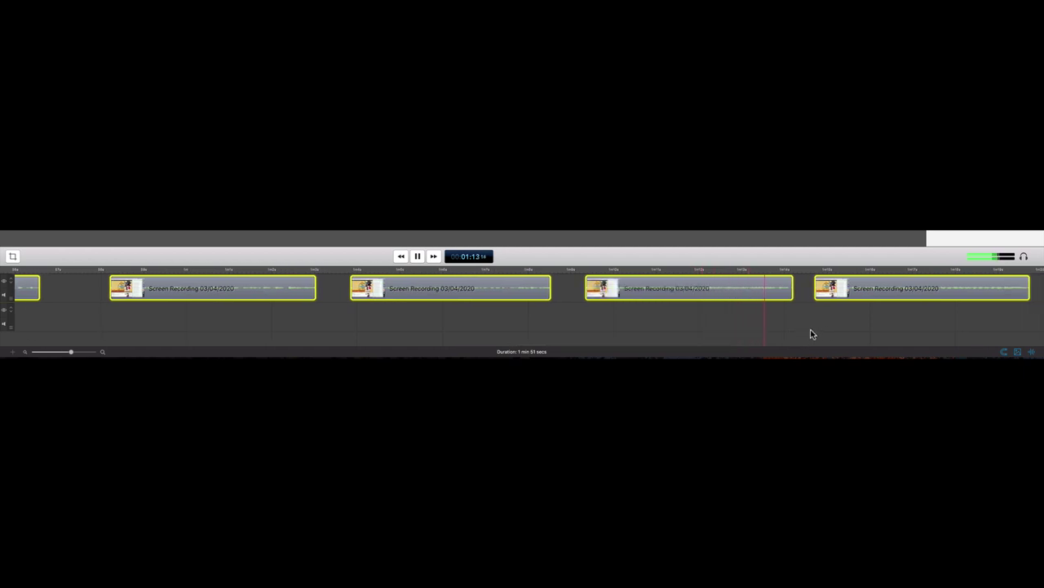
Step: Play the screen recording clip starting near 1:15 from its beginning
{"action": "left_click", "coordinate": [817, 271]}
{"action": "key", "text": "space"}
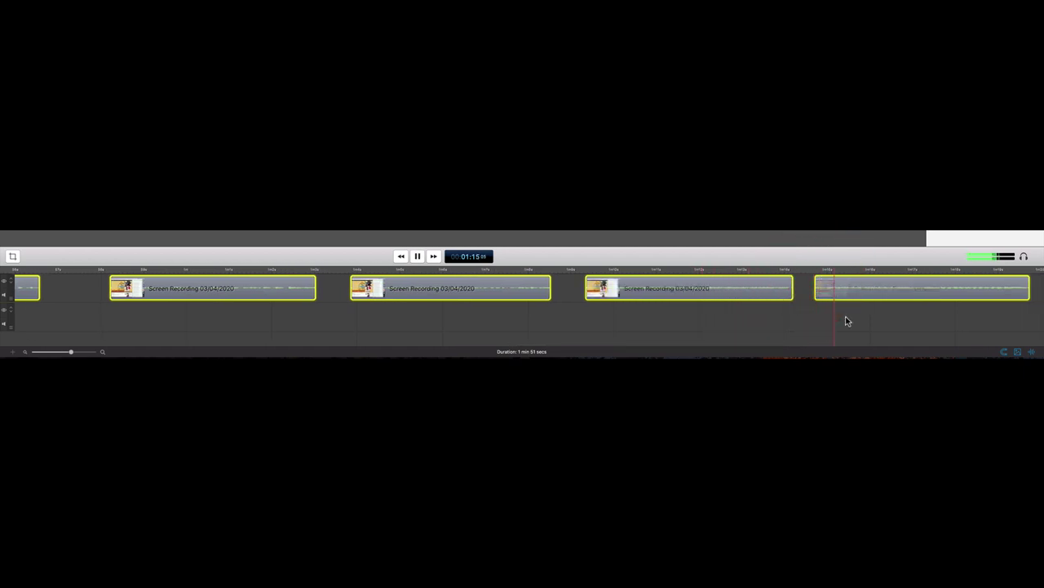
{"action": "scroll", "coordinate": [845, 316], "scroll_direction": "right", "scroll_amount": 4}
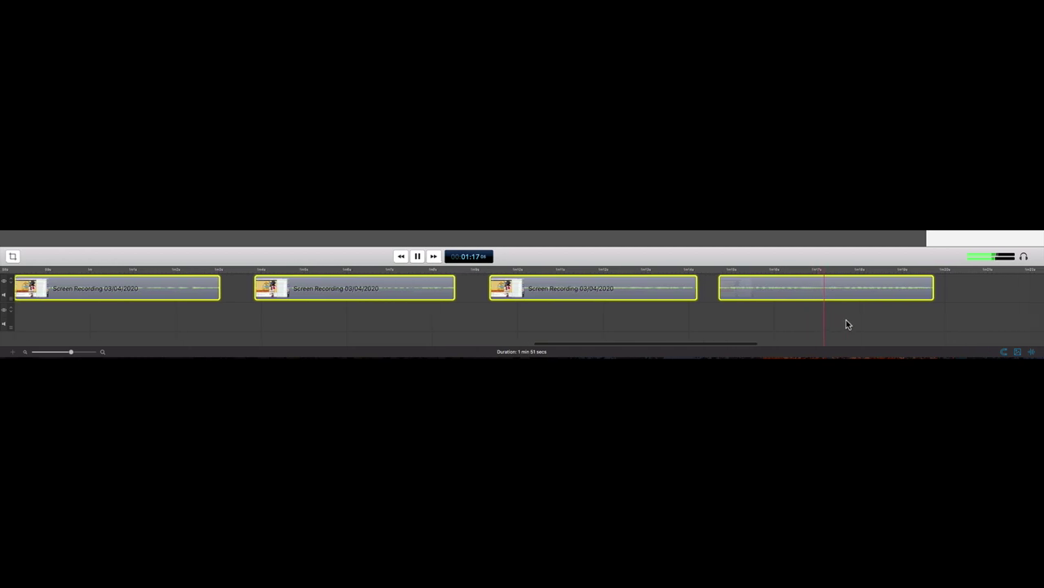
{"action": "scroll", "coordinate": [846, 319], "scroll_direction": "right", "scroll_amount": 5}
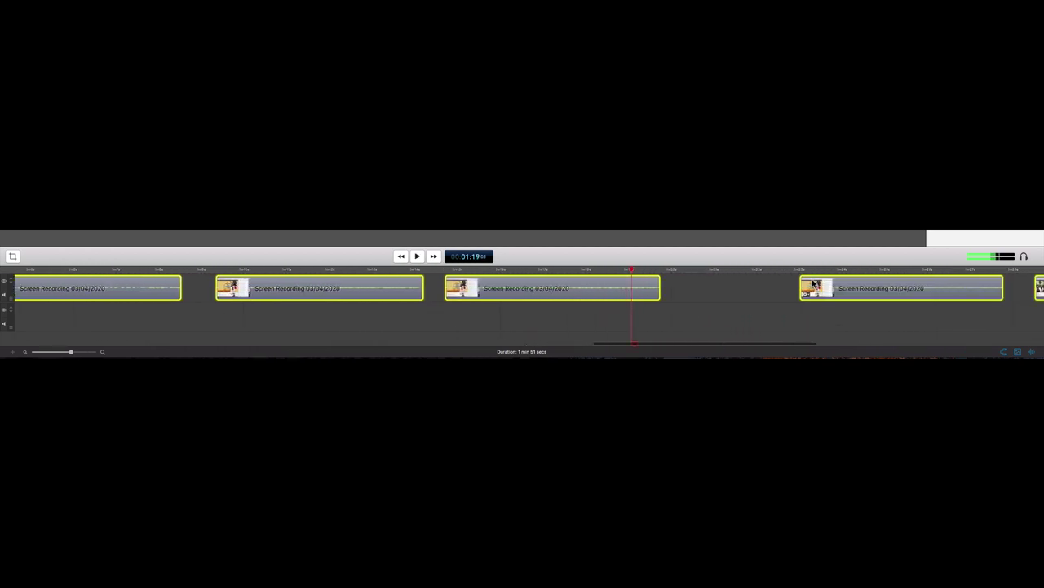
Step: Play the screen recording clip starting near 1:23, after the wide gap, from its beginning
{"action": "left_click", "coordinate": [805, 272]}
{"action": "key", "text": "space"}
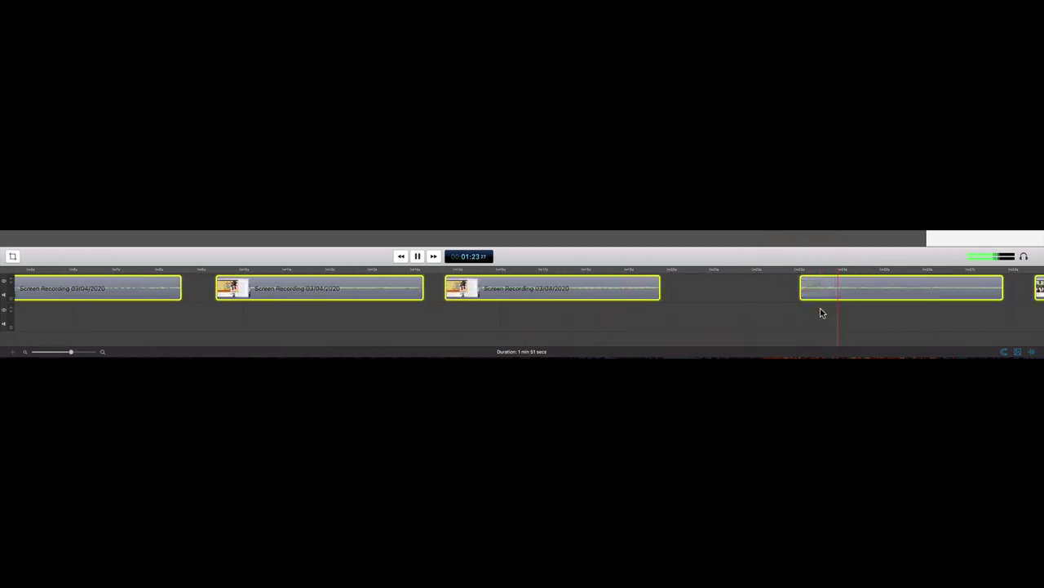
{"action": "scroll", "coordinate": [820, 313], "scroll_direction": "right", "scroll_amount": 5}
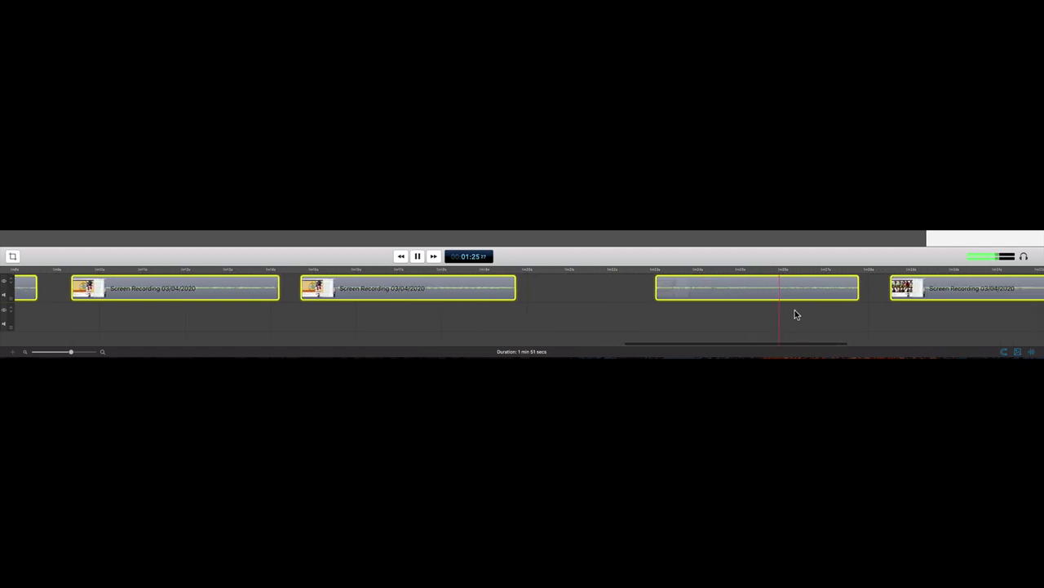
{"action": "scroll", "coordinate": [783, 319], "scroll_direction": "right", "scroll_amount": 3}
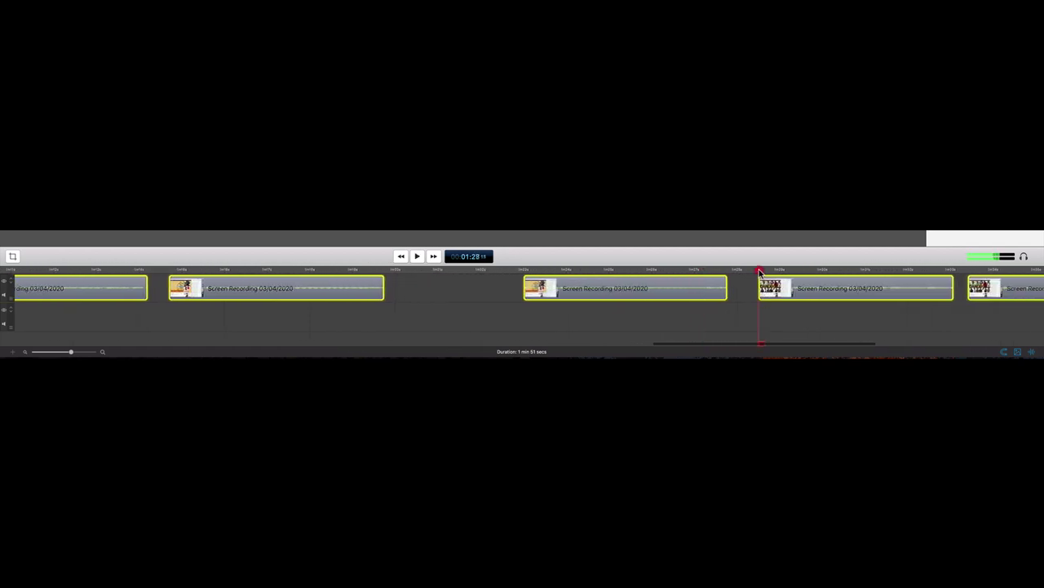
Step: Play the clip starting near 1:28 through the short clip after it, and play the clip starting near 1:36
{"action": "left_click", "coordinate": [775, 314]}
{"action": "scroll", "coordinate": [775, 316], "scroll_direction": "right", "scroll_amount": 5}
{"action": "key", "text": "space"}
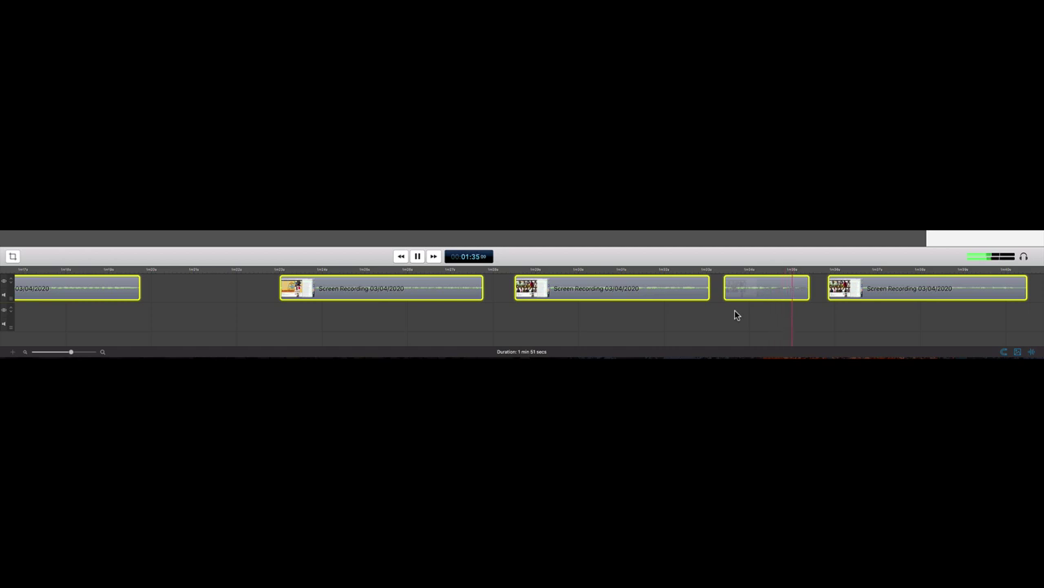
{"action": "left_click", "coordinate": [828, 270]}
{"action": "key", "text": "space"}
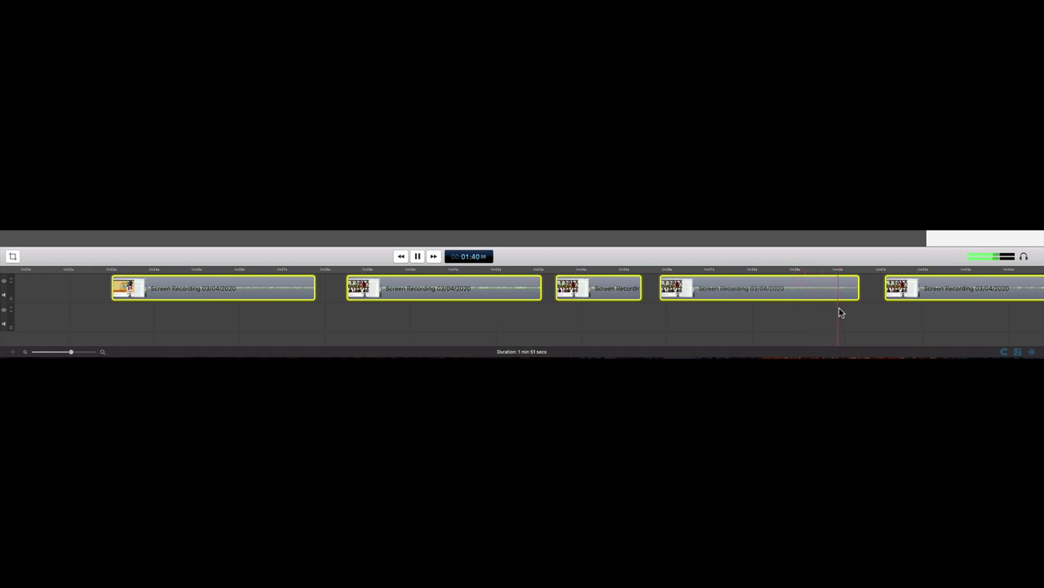
Step: Play the clip starting near 1:41 and replay it from its beginning, then play the last clip on the timeline
{"action": "key", "text": "space"}
{"action": "left_click", "coordinate": [887, 269]}
{"action": "key", "text": "space"}
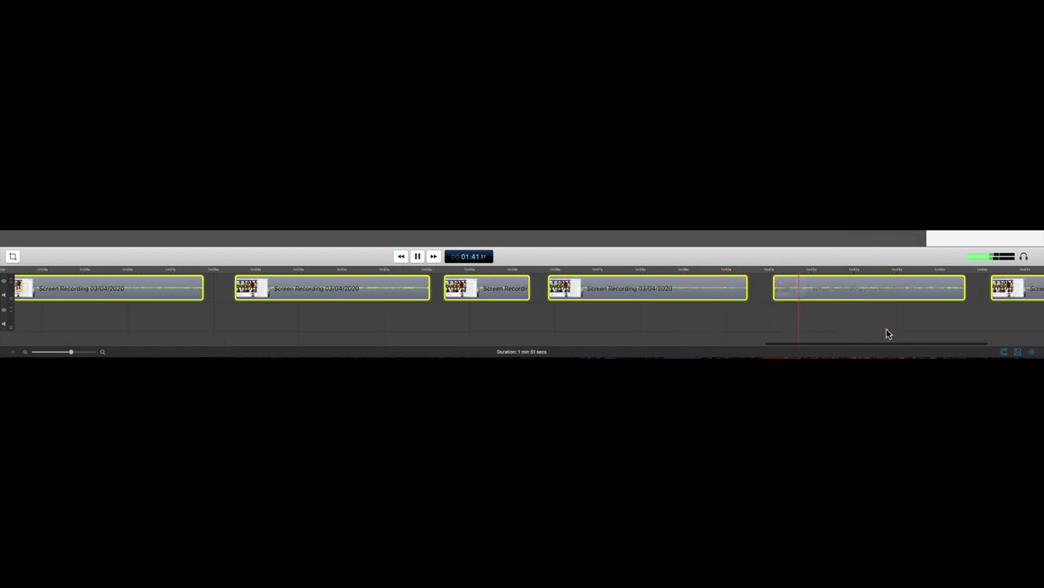
{"action": "key", "text": "space"}
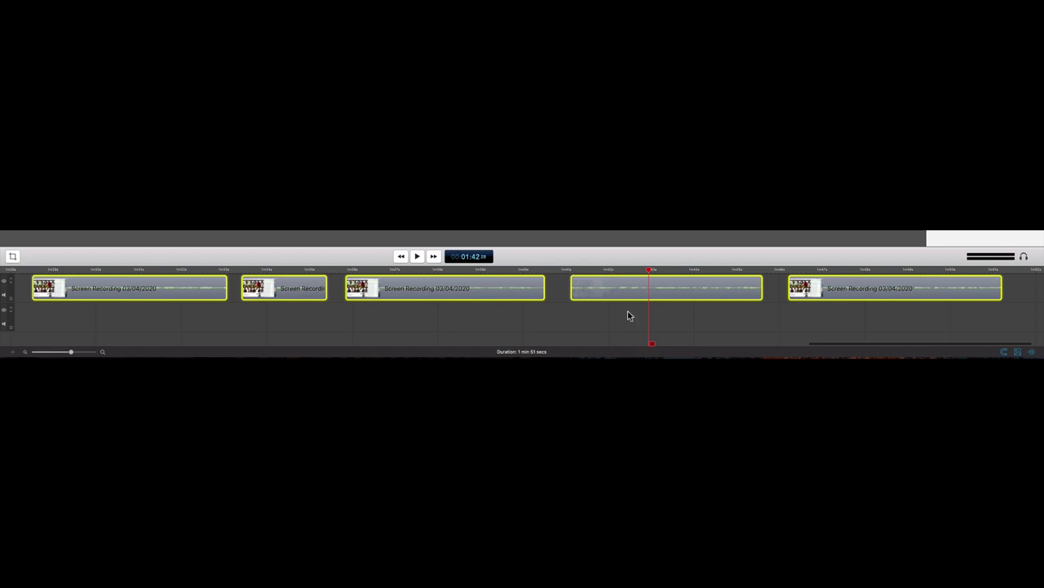
{"action": "left_click", "coordinate": [571, 270]}
{"action": "key", "text": "space"}
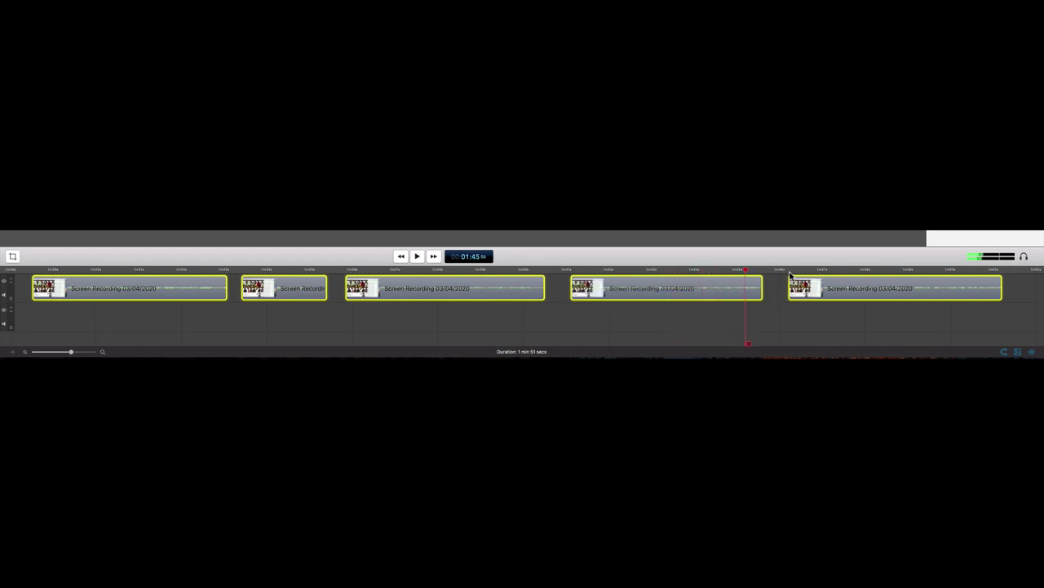
{"action": "left_click", "coordinate": [790, 278]}
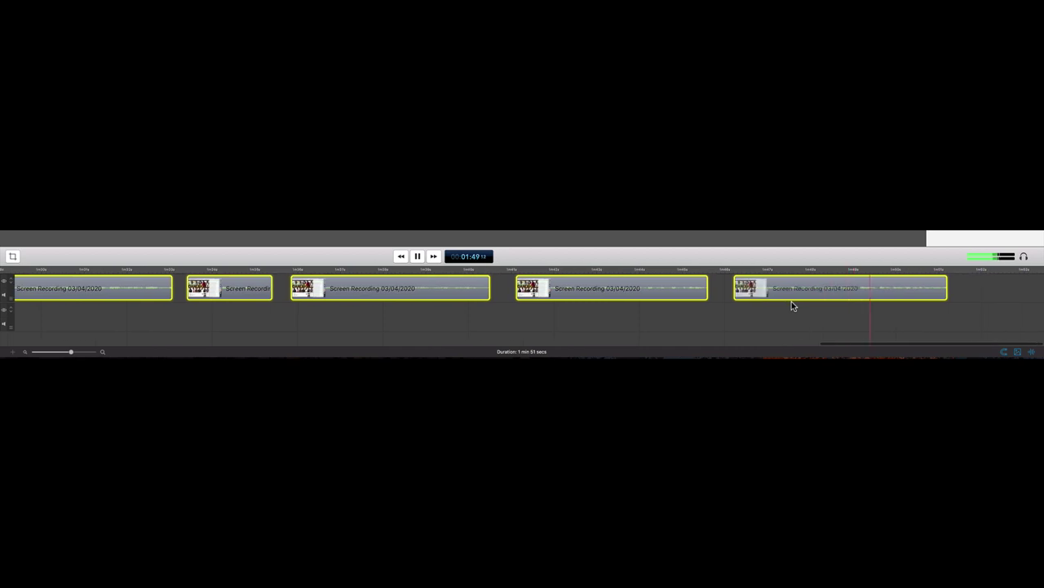
{"action": "key", "text": "space"}
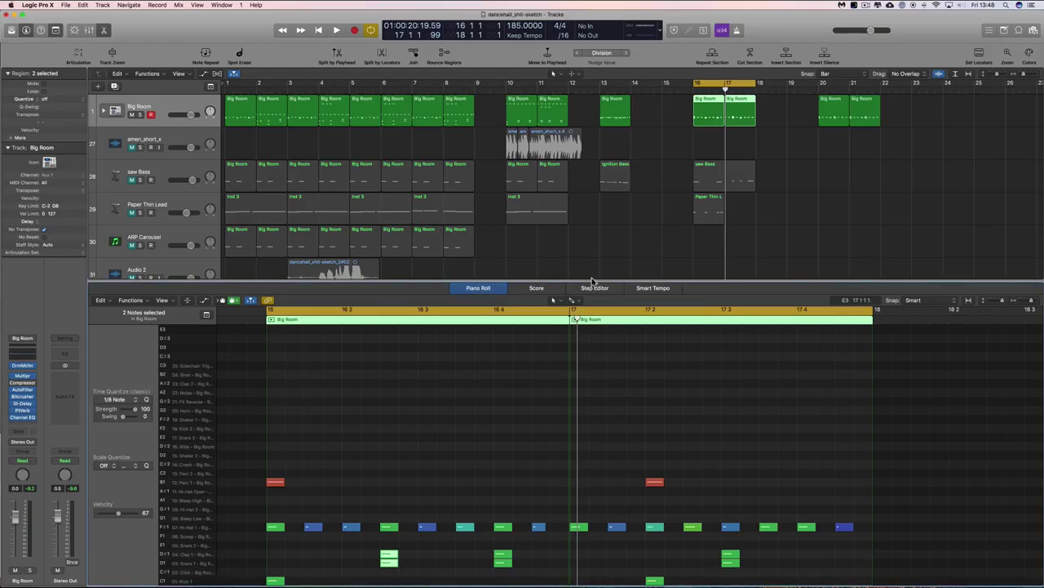
Step: Raise the project tempo to 191 and play the looped two-bar Big Room pattern at bars 16 and 17
{"action": "key", "text": "space"}
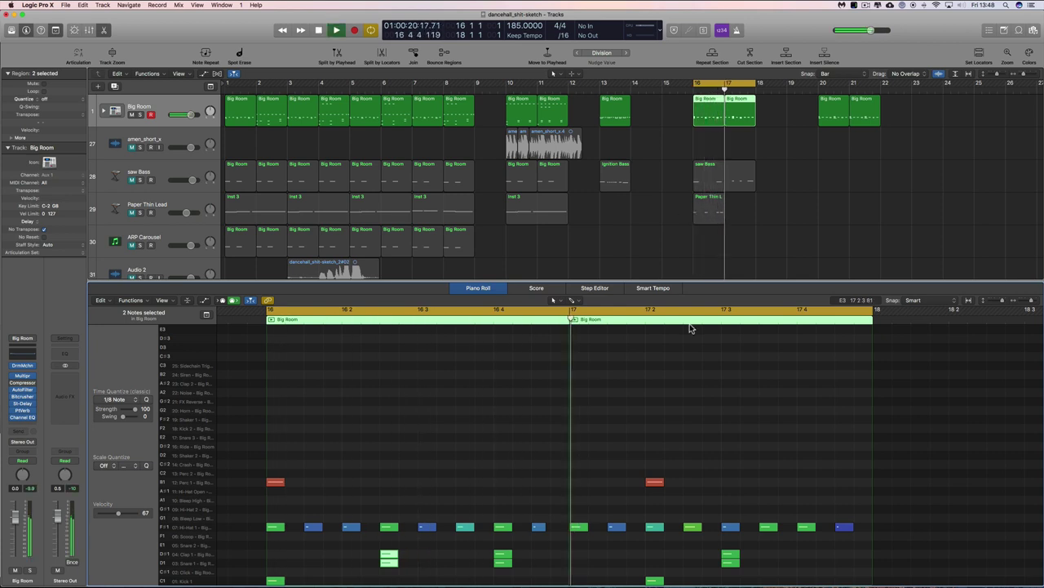
{"action": "key", "text": "space"}
{"action": "left_click_drag", "start_coordinate": [523, 29], "coordinate": [519, 15]}
{"action": "key", "text": "space"}
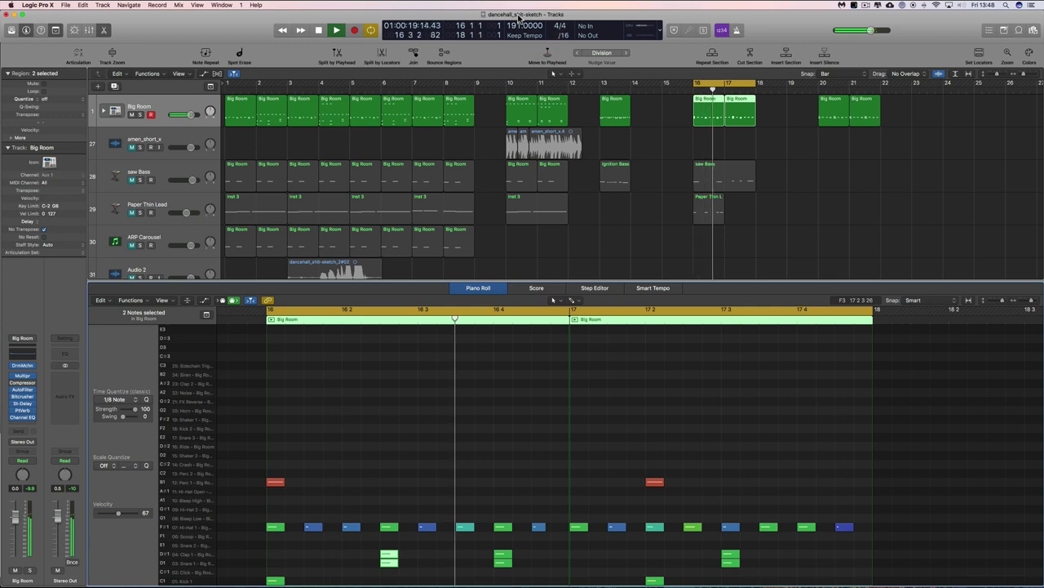
{"action": "key", "text": "space"}
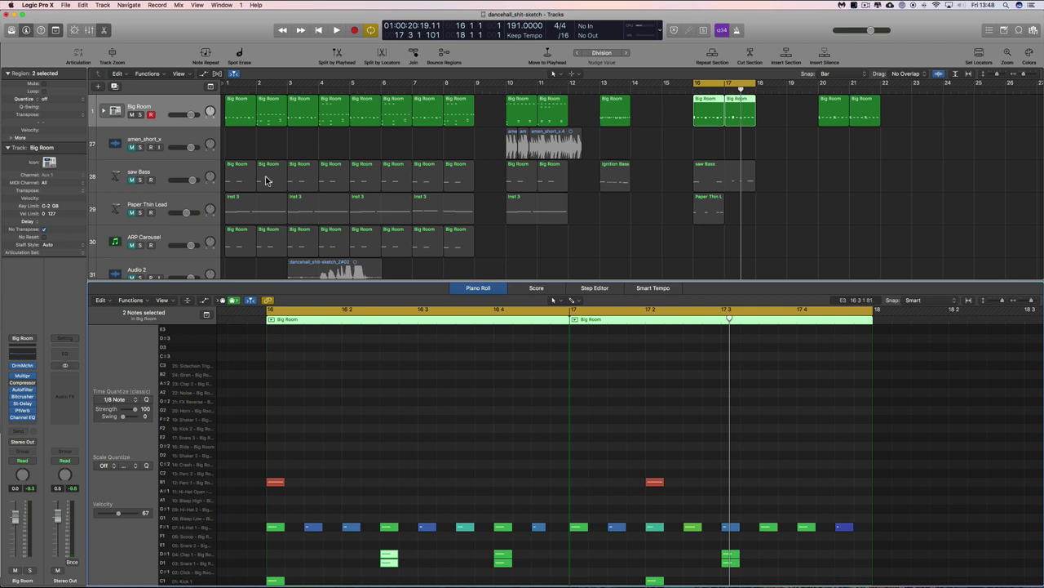
Step: Select the first Big Room region at bar 1, set the cycle range to it, and play the loop
{"action": "left_click", "coordinate": [238, 115]}
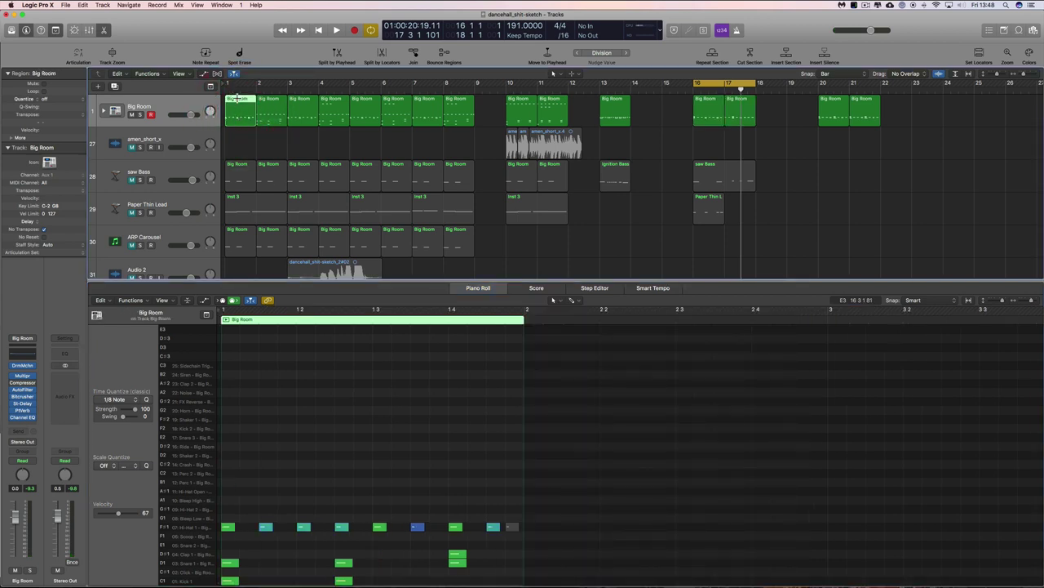
{"action": "key", "text": "super+u"}
{"action": "left_click", "coordinate": [1030, 79]}
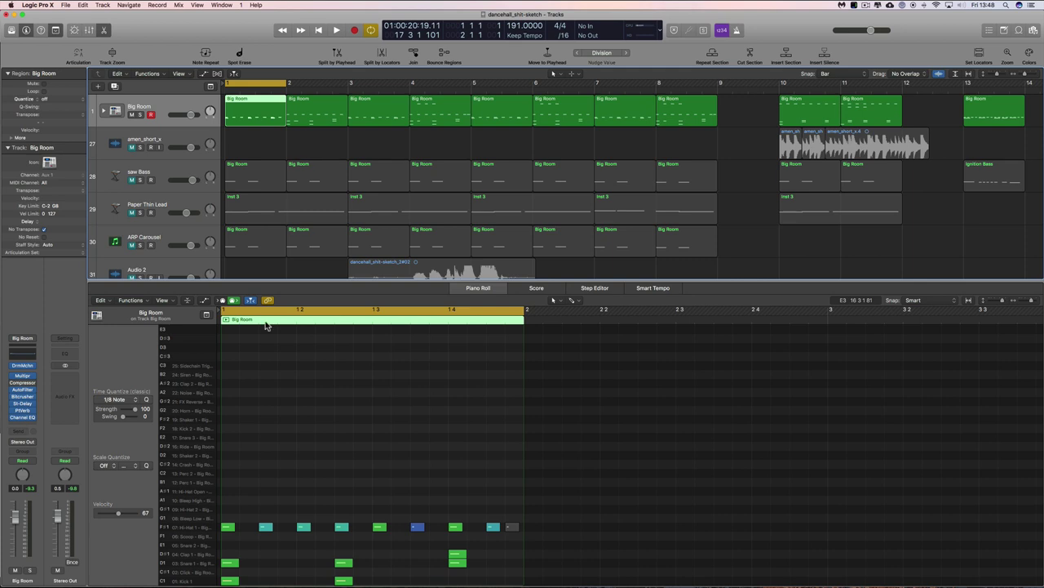
{"action": "key", "text": "space"}
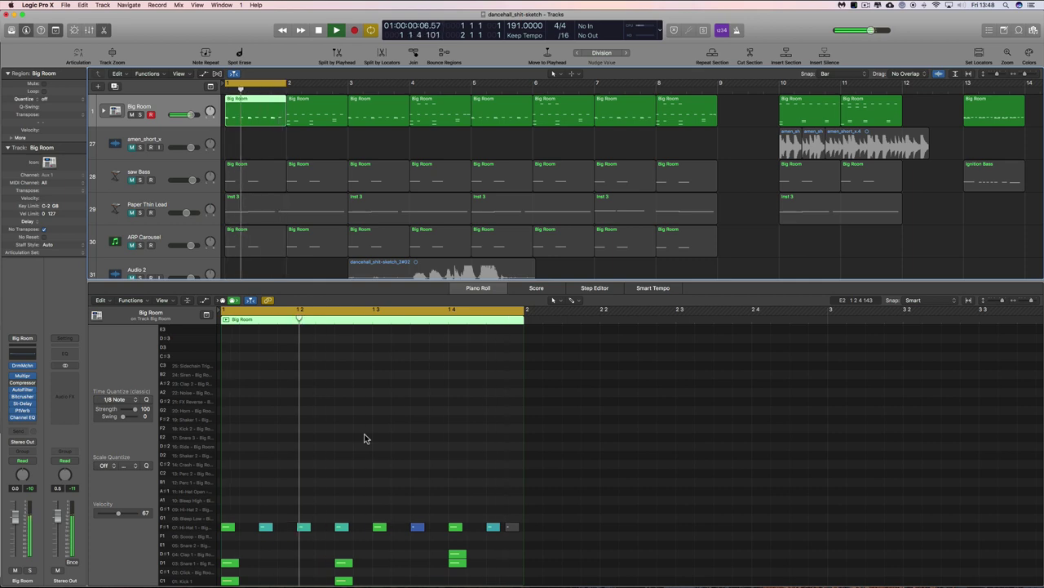
{"action": "key", "text": "space"}
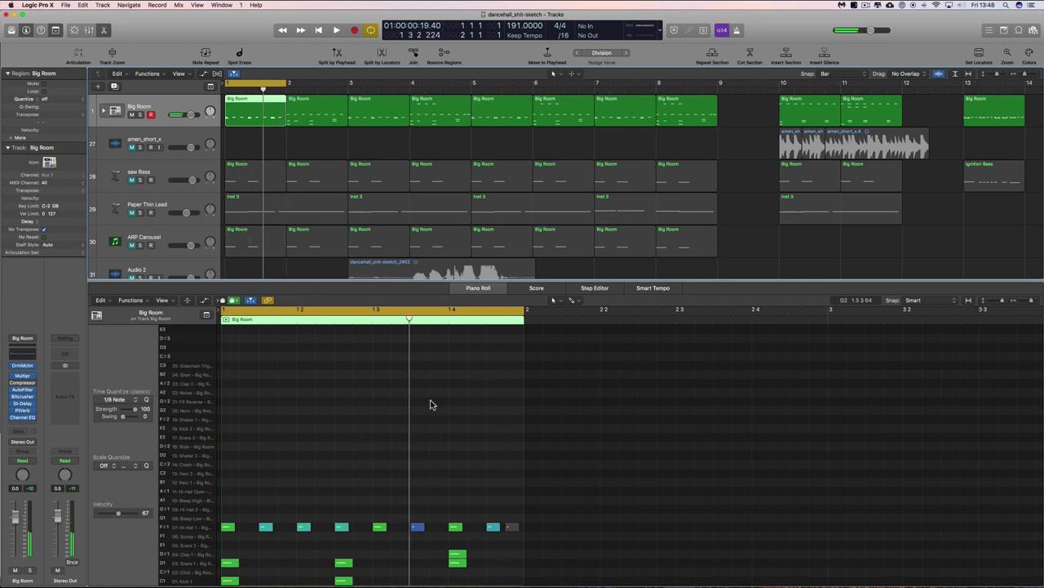
Step: Return the playhead to the start of bar 1 in the Big Room region's piano roll
{"action": "scroll", "coordinate": [670, 396], "scroll_direction": "up", "scroll_amount": 4}
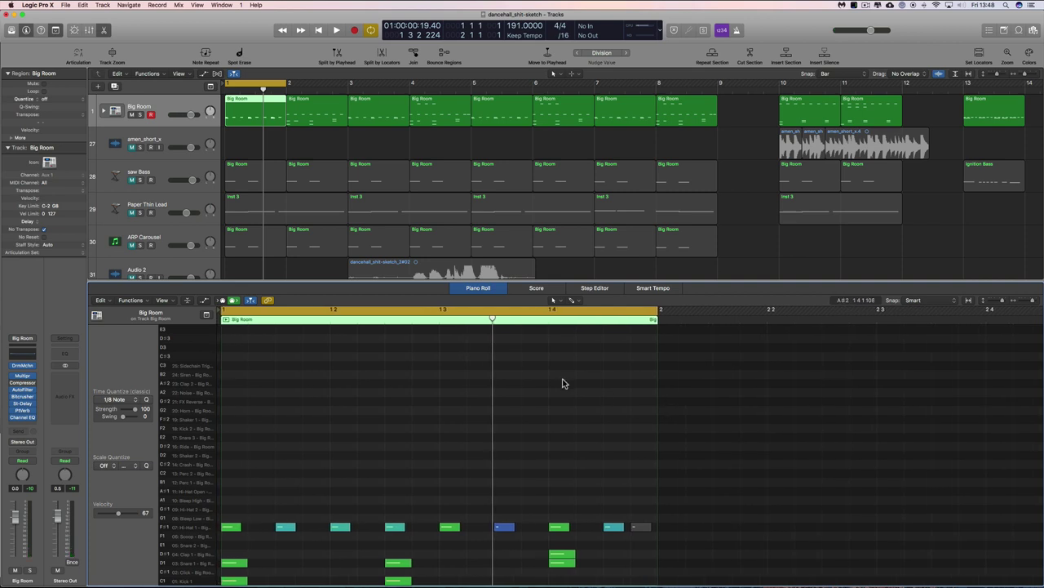
{"action": "left_click_drag", "start_coordinate": [445, 321], "coordinate": [220, 322]}
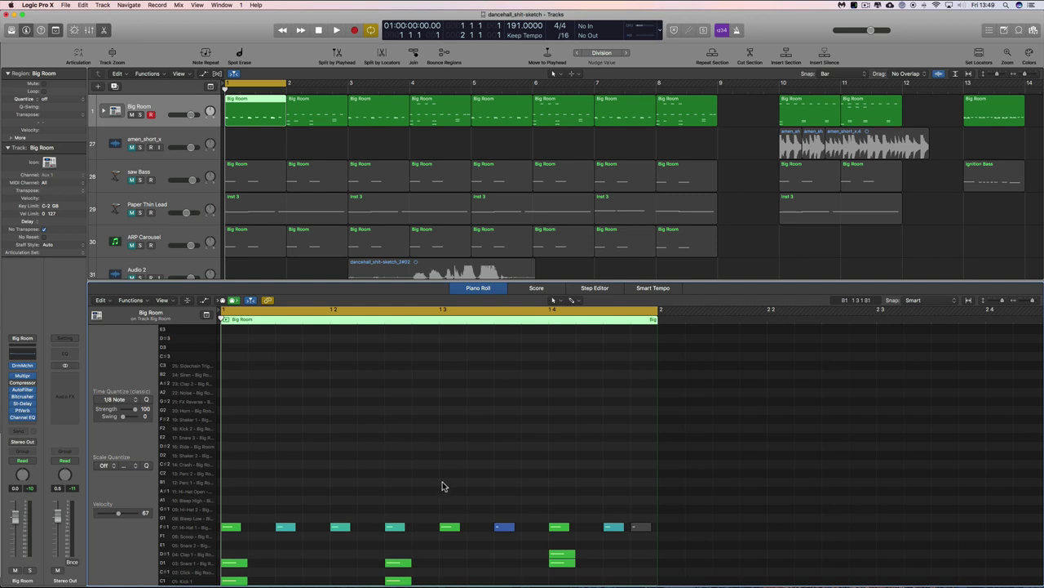
{"action": "left_click", "coordinate": [1033, 302]}
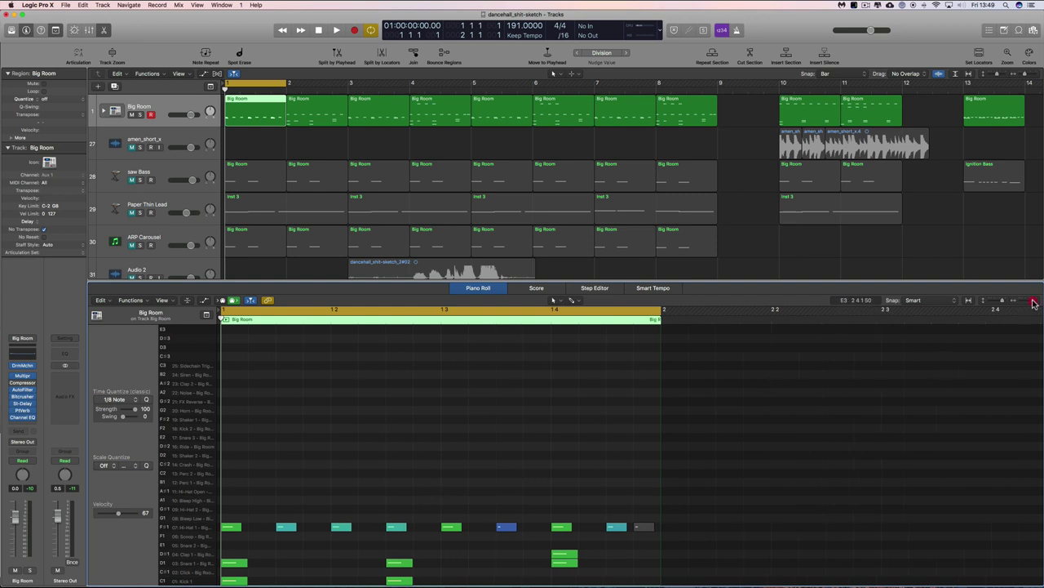
{"action": "left_click", "coordinate": [563, 41]}
{"action": "left_click", "coordinate": [565, 29]}
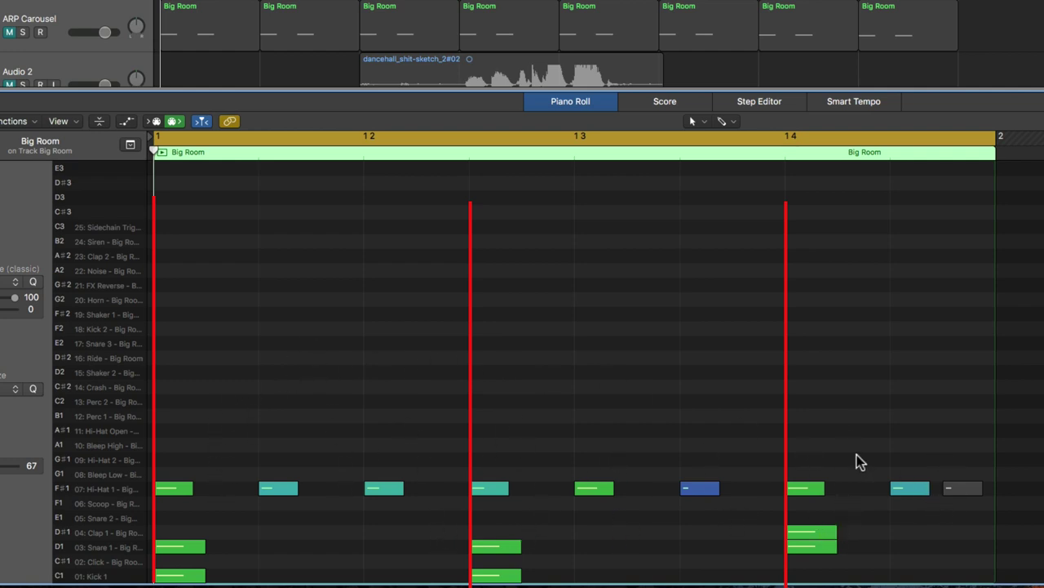
Step: Play the looped one-bar Big Room pattern again, listening to the hits on beats 1 and 4 and midway between them
{"action": "key", "text": "space"}
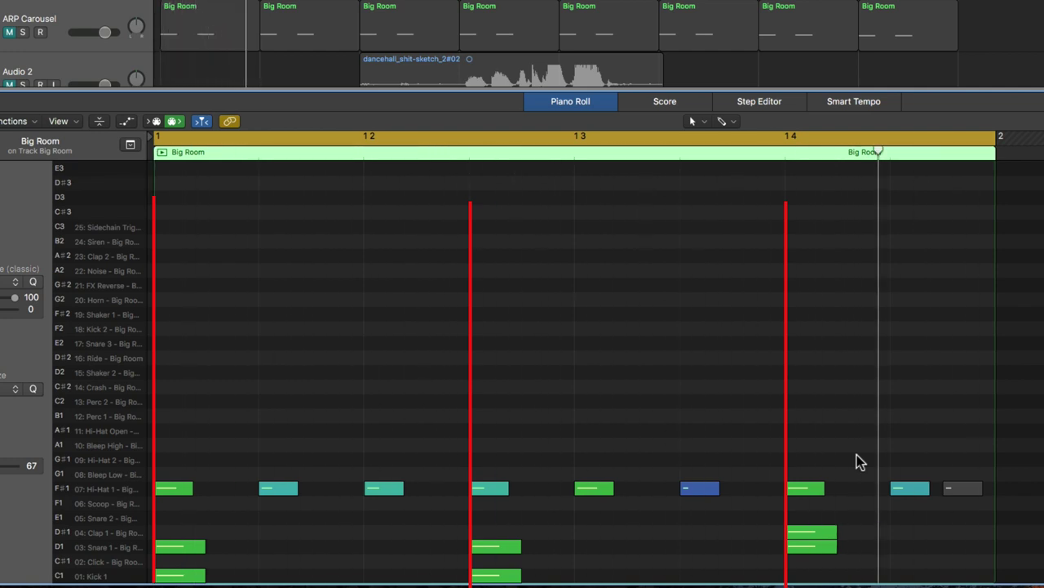
{"action": "key", "text": "space"}
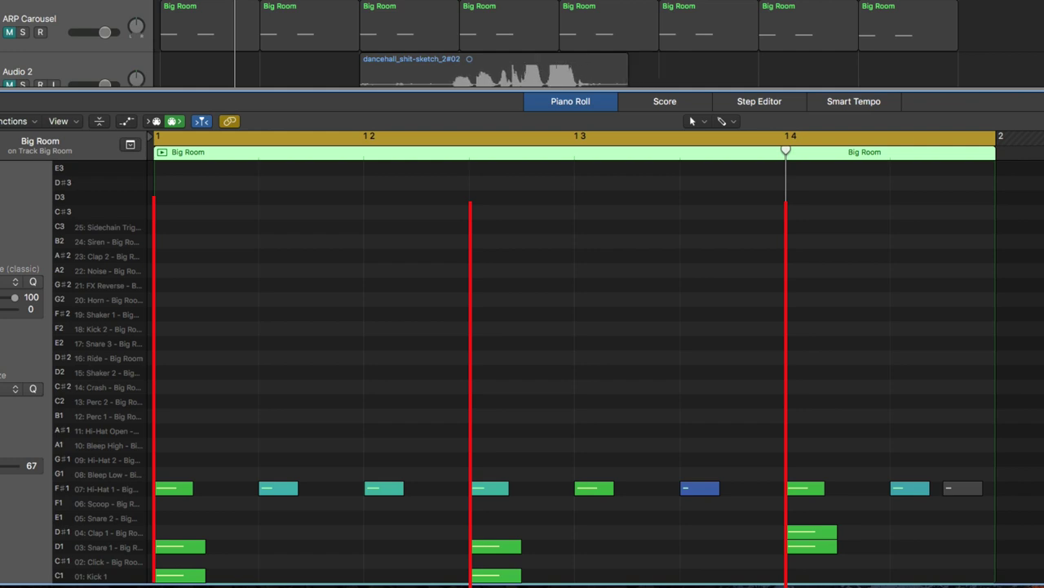
{"action": "key", "text": "space"}
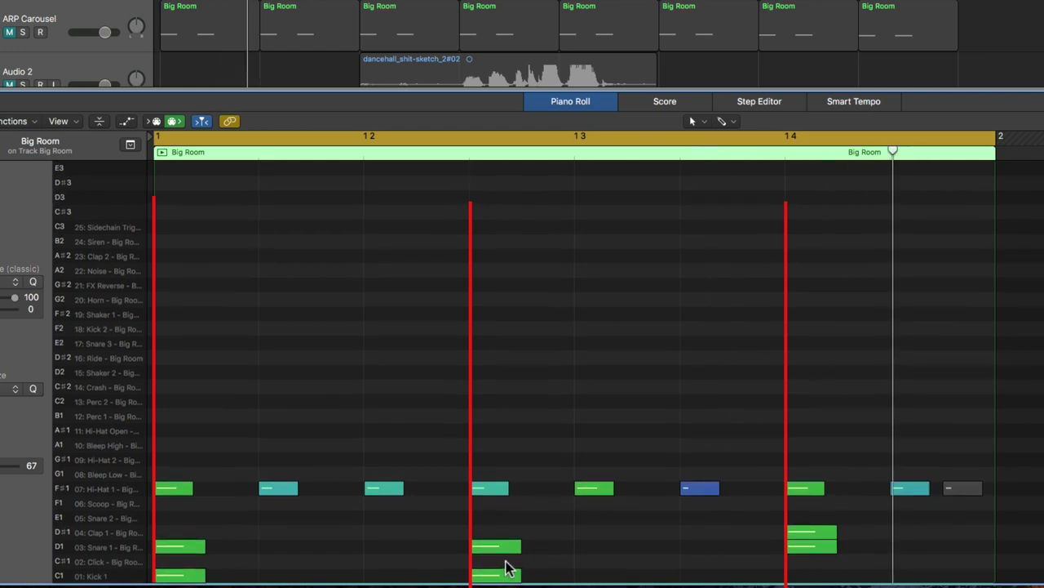
Step: Move bar 1's Snare 1 and Kick 1 hits midway between beats 2 and 3 to Clap 1 and Snare 1, and play the loop
{"action": "left_click_drag", "start_coordinate": [512, 554], "coordinate": [497, 532]}
{"action": "left_click_drag", "start_coordinate": [497, 574], "coordinate": [477, 546]}
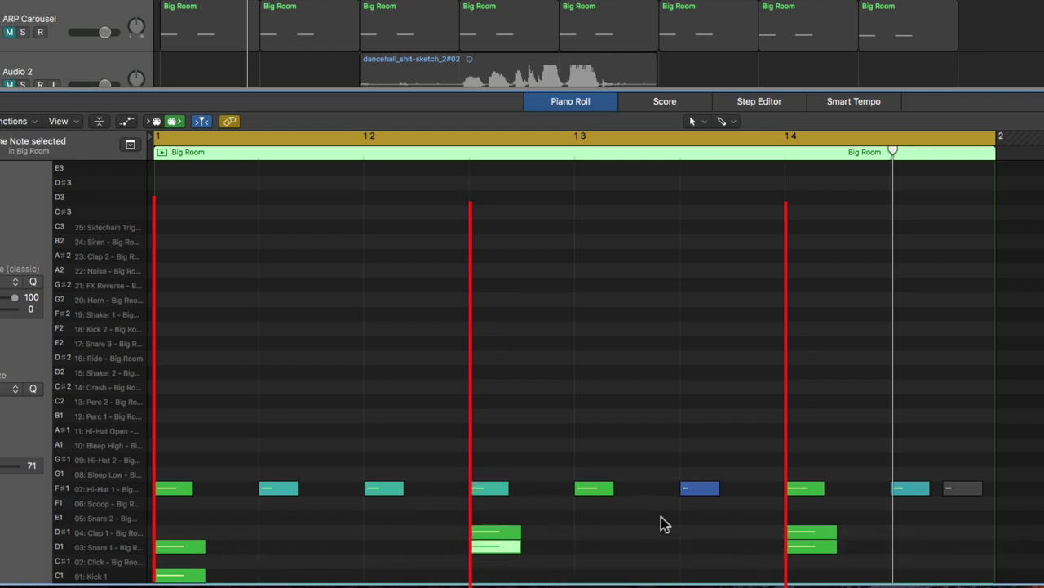
{"action": "key", "text": "space"}
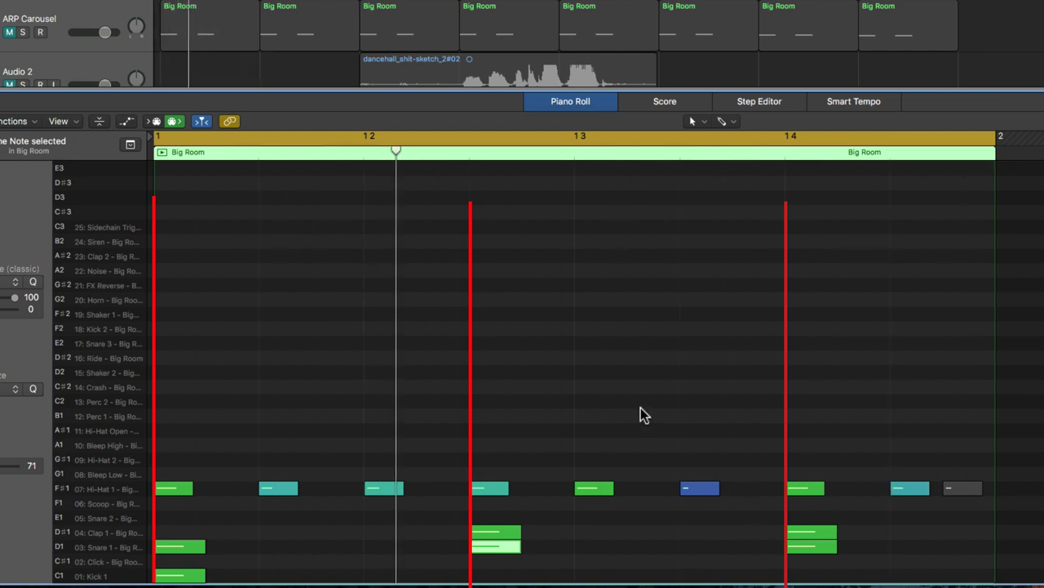
{"action": "key", "text": "space"}
Step: Select both notes between beats 2 and 3 of bar 1 and return them to Snare 1 and Kick 1
{"action": "left_click", "coordinate": [495, 545], "text": "shift"}
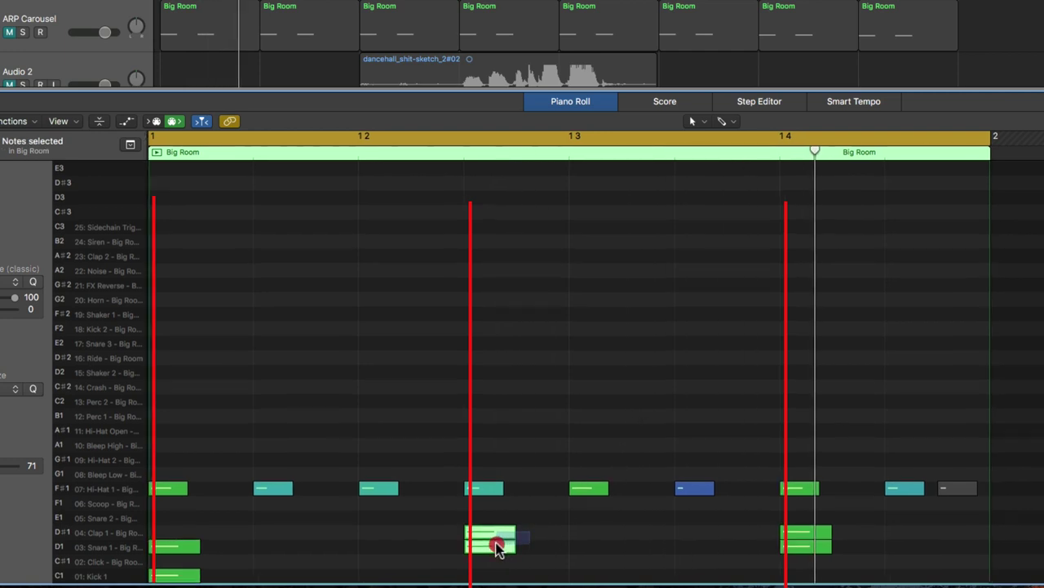
{"action": "mouse_move", "coordinate": [490, 536]}
{"action": "left_mouse_down"}
{"action": "mouse_move", "coordinate": [496, 563]}
{"action": "mouse_move", "coordinate": [499, 554]}
{"action": "left_mouse_up"}
{"action": "key", "text": "space"}
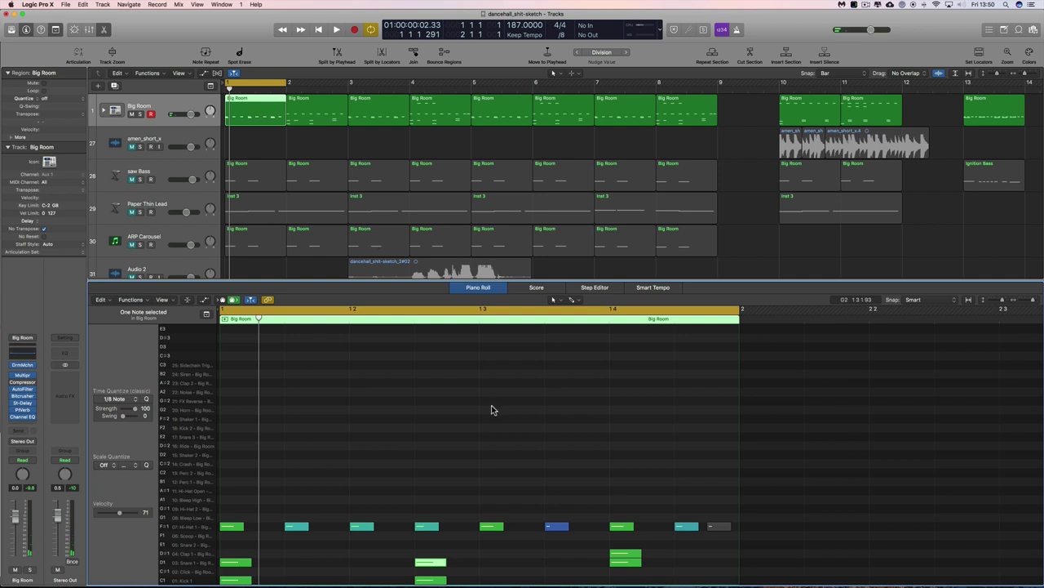
Step: Set the cycle range to bars 16 and 17, select both Big Room regions there, and play the two-bar loop
{"action": "scroll", "coordinate": [767, 265], "scroll_direction": "right", "scroll_amount": 10}
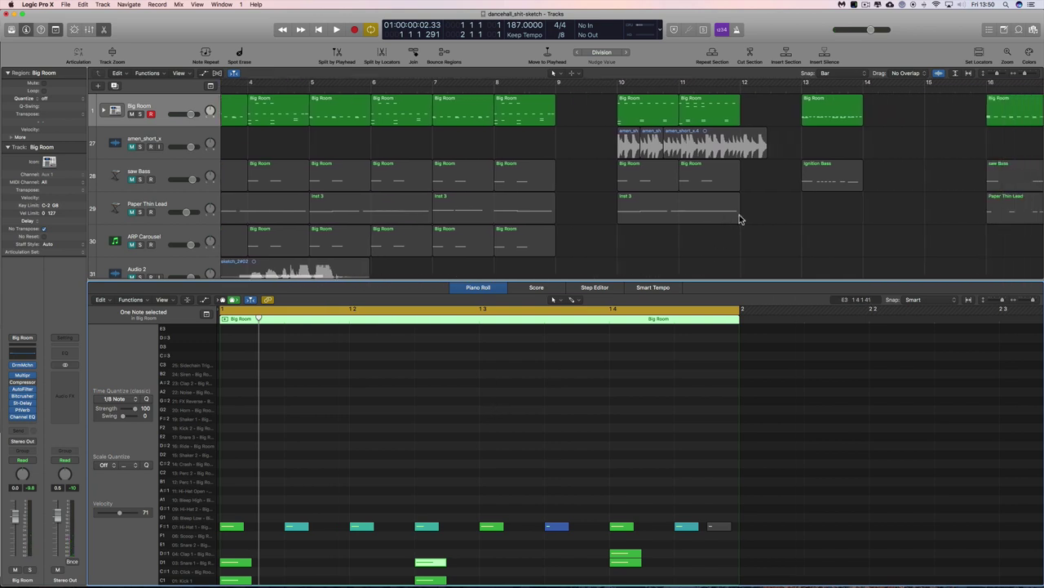
{"action": "scroll", "coordinate": [676, 135], "scroll_direction": "right", "scroll_amount": 5}
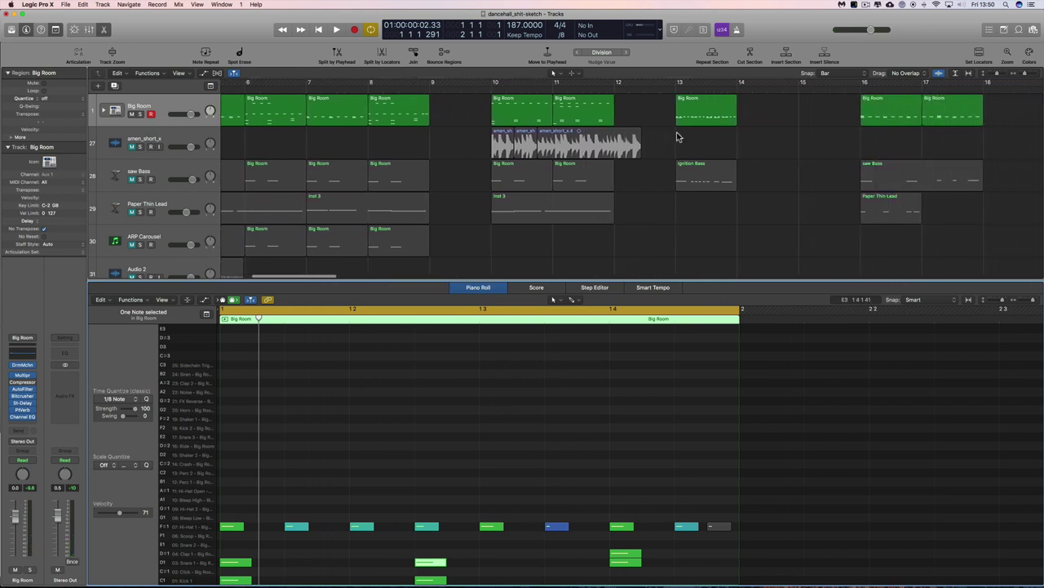
{"action": "left_click_drag", "start_coordinate": [791, 86], "coordinate": [920, 86]}
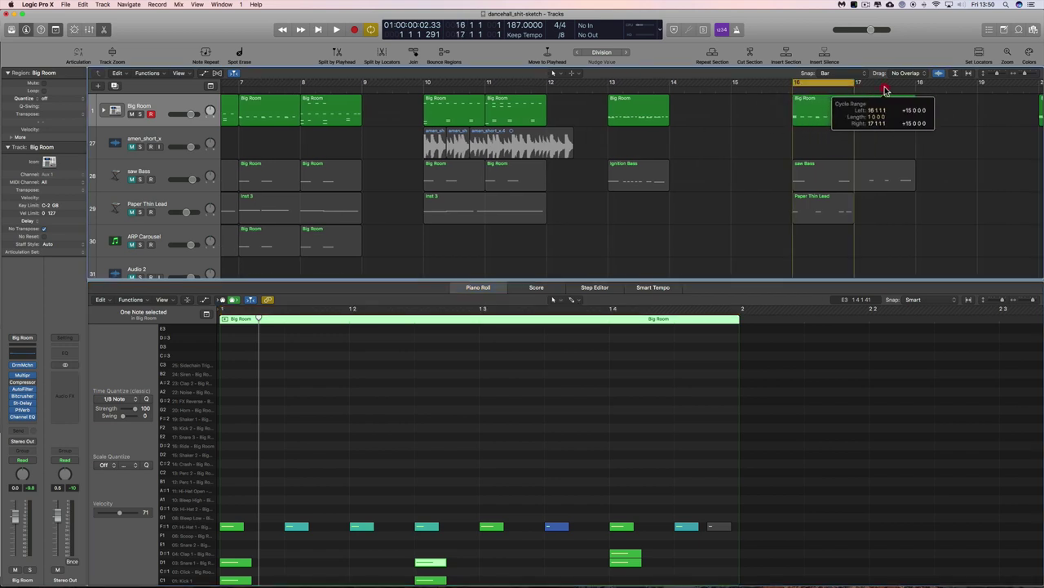
{"action": "left_click", "coordinate": [854, 117]}
{"action": "left_click", "coordinate": [838, 114], "text": "shift"}
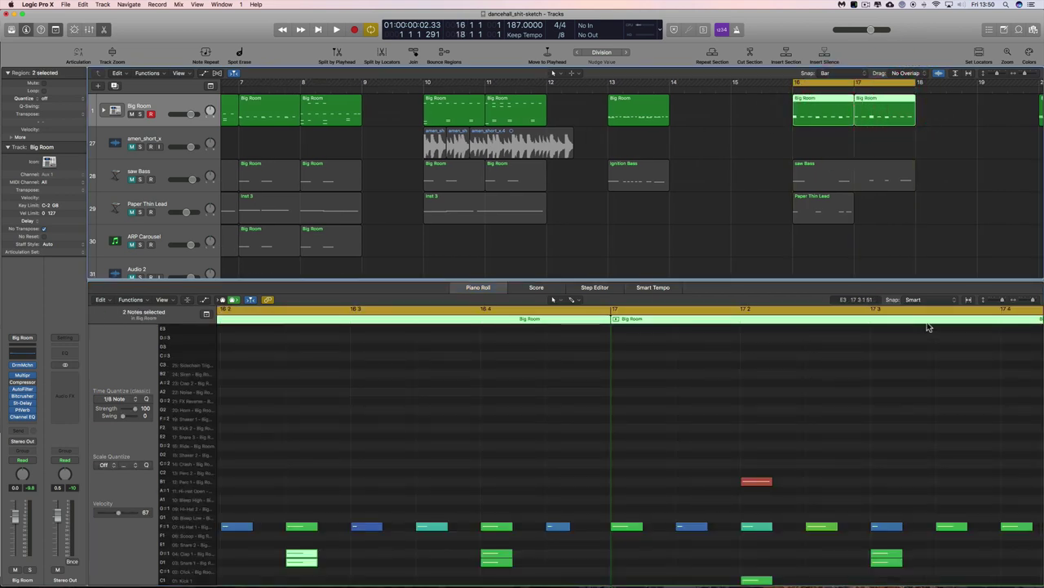
{"action": "left_click", "coordinate": [1020, 301]}
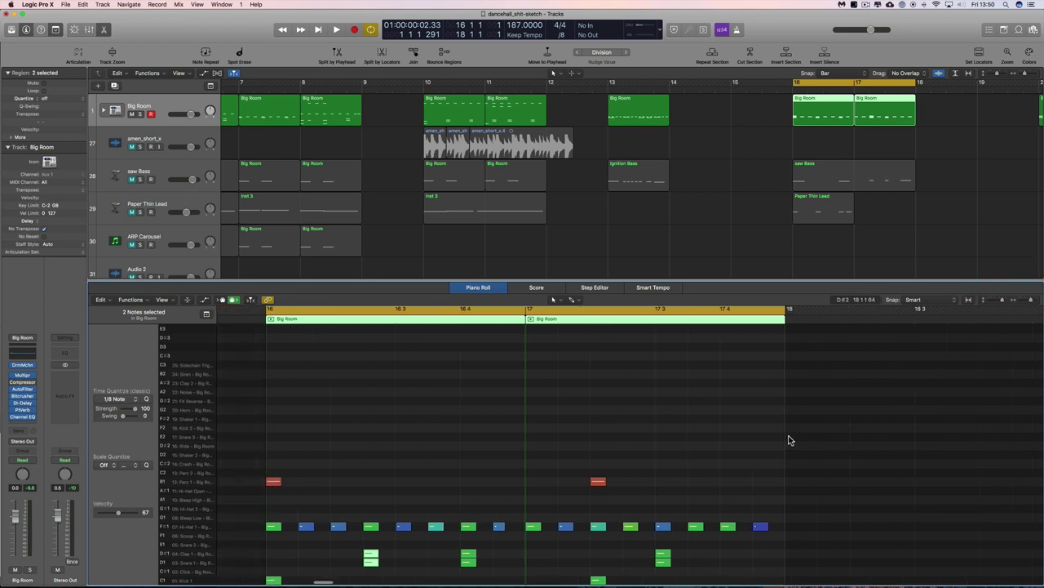
{"action": "key", "text": "space"}
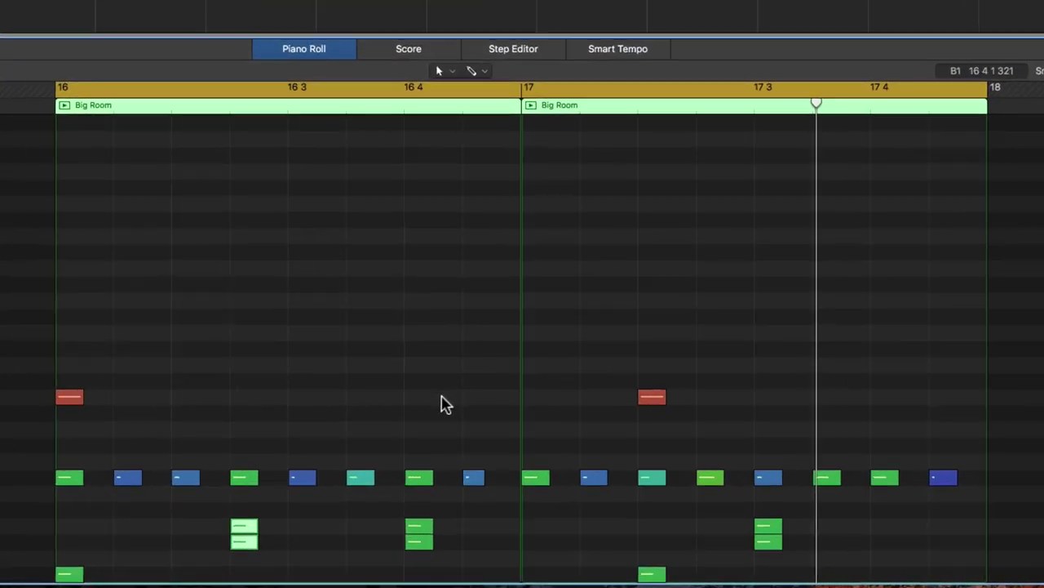
Step: Move bar 16's first snare and clap hits to Kick 1 and Perc 1, and loop bar 16 alone
{"action": "left_click", "coordinate": [375, 544]}
{"action": "left_click_drag", "start_coordinate": [253, 540], "coordinate": [245, 404]}
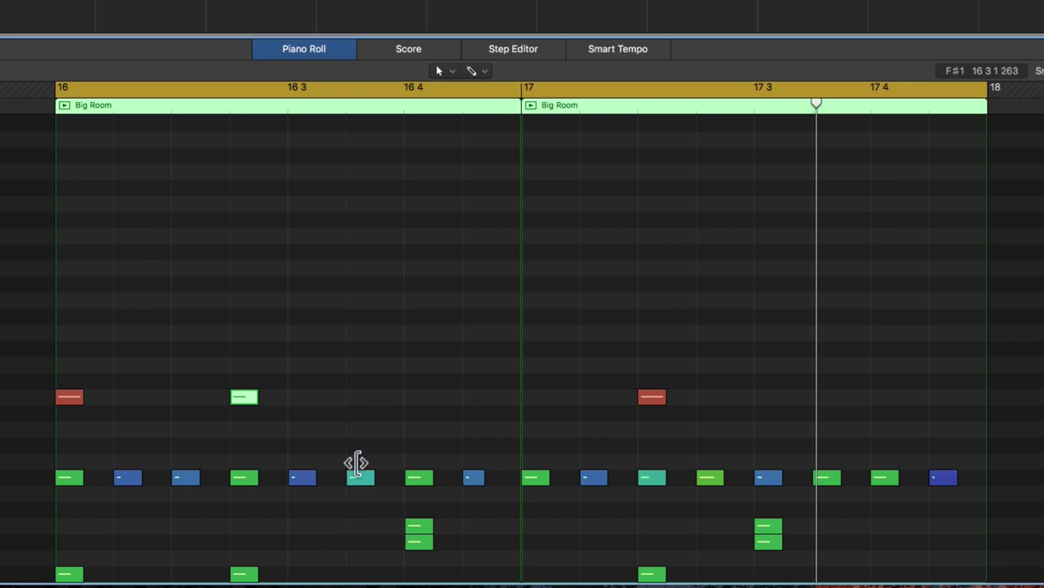
{"action": "left_click", "coordinate": [64, 92]}
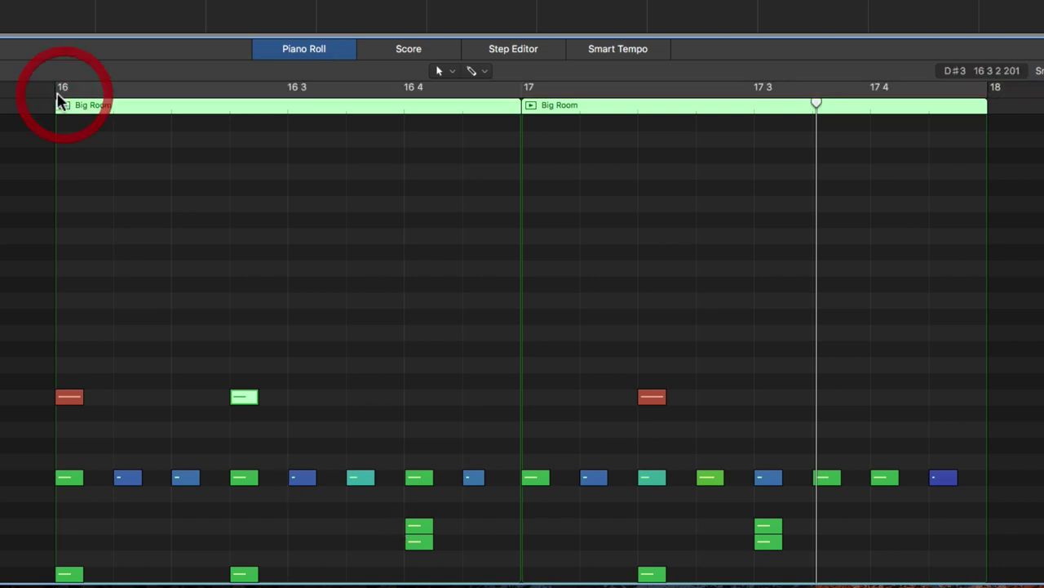
{"action": "left_click_drag", "start_coordinate": [59, 94], "coordinate": [513, 102]}
{"action": "key", "text": "space"}
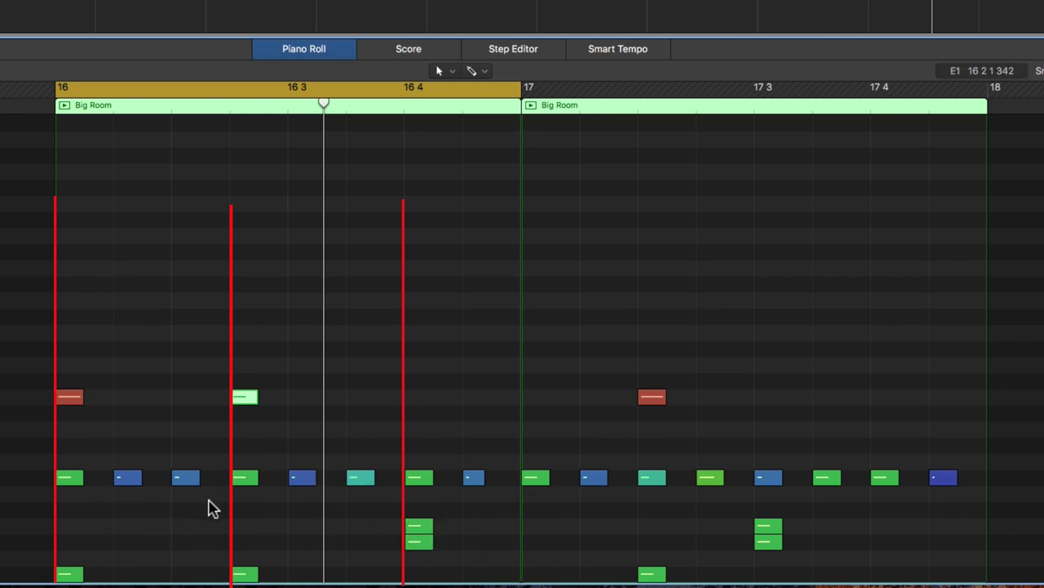
Step: Restore the Kick 1 and Perc 1 notes between beats 2 and 3 of bar 16 to Snare 1 and Clap 1
{"action": "left_click_drag", "start_coordinate": [247, 572], "coordinate": [250, 539]}
{"action": "left_click_drag", "start_coordinate": [244, 398], "coordinate": [245, 526]}
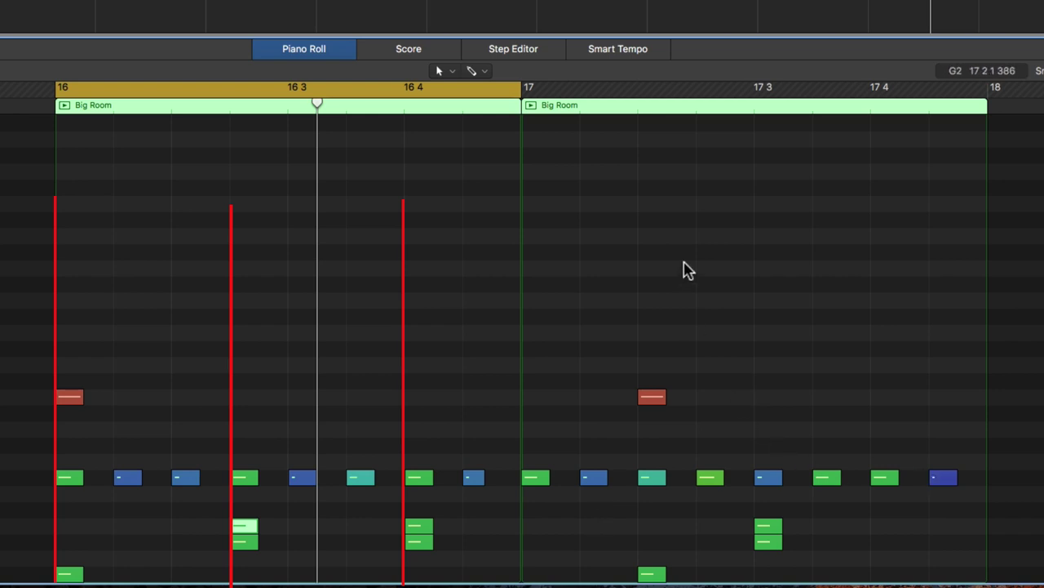
Step: Play bar 17 alone as a loop, and extend the cycle range across bars 16 and 17 to hear the full pattern
{"action": "left_click_drag", "start_coordinate": [403, 89], "coordinate": [868, 99]}
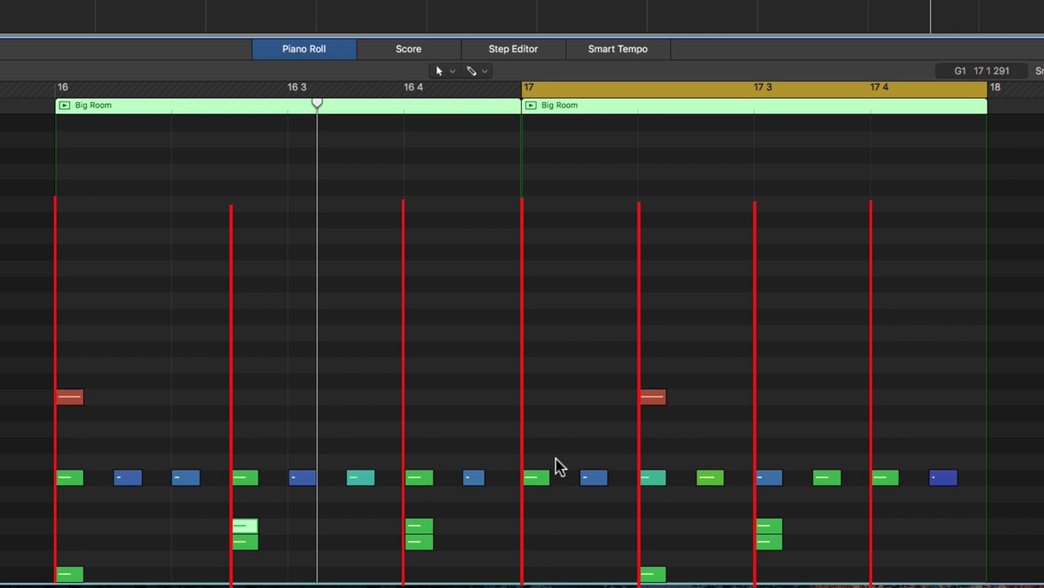
{"action": "key", "text": "space"}
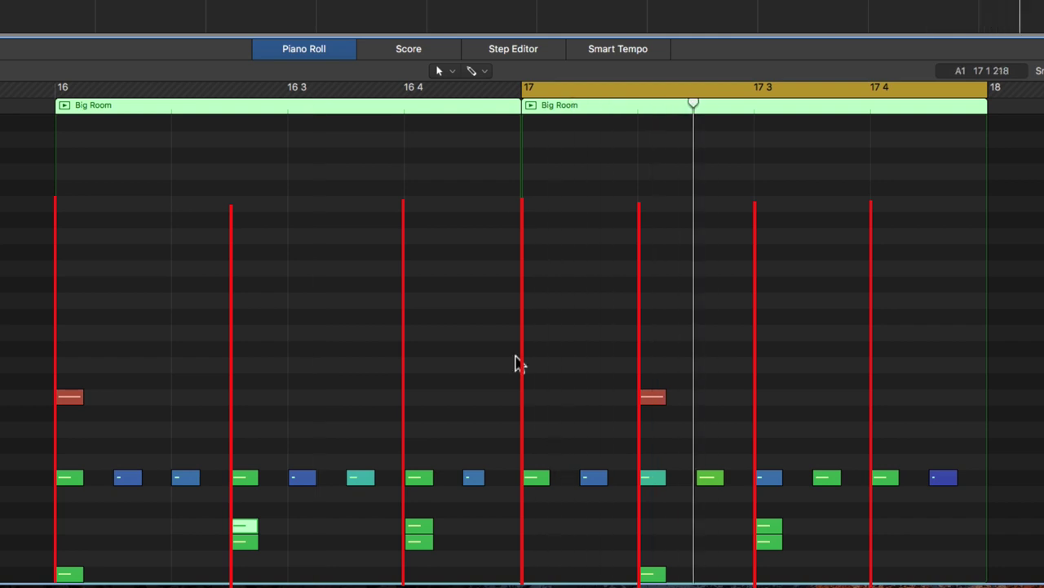
{"action": "left_click_drag", "start_coordinate": [523, 96], "coordinate": [60, 107]}
{"action": "key", "text": "space"}
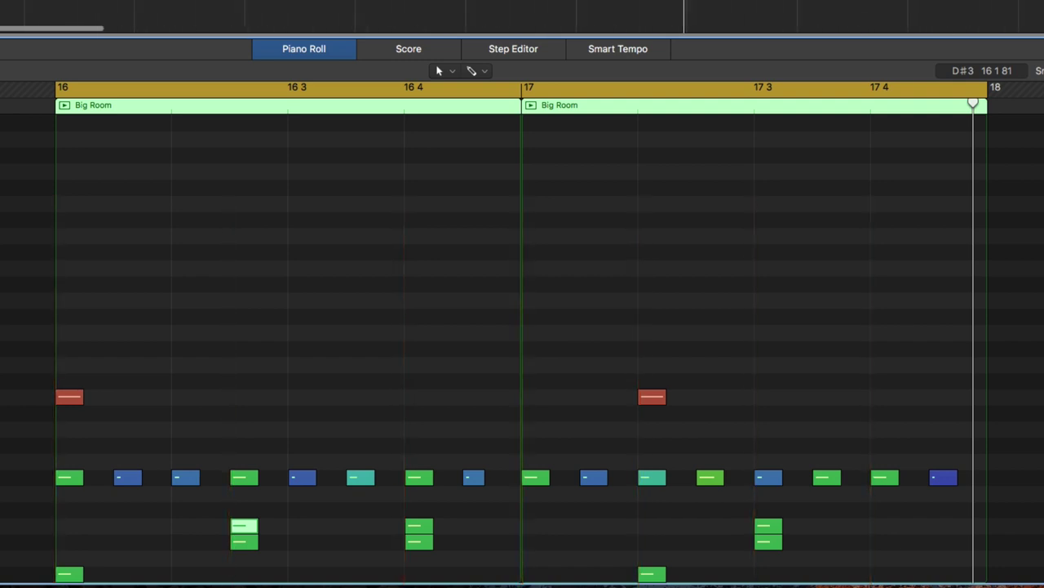
Step: Set the cycle range to bars 20 and 21 and show the two Big Room regions there in the piano roll
{"action": "key", "text": "c"}
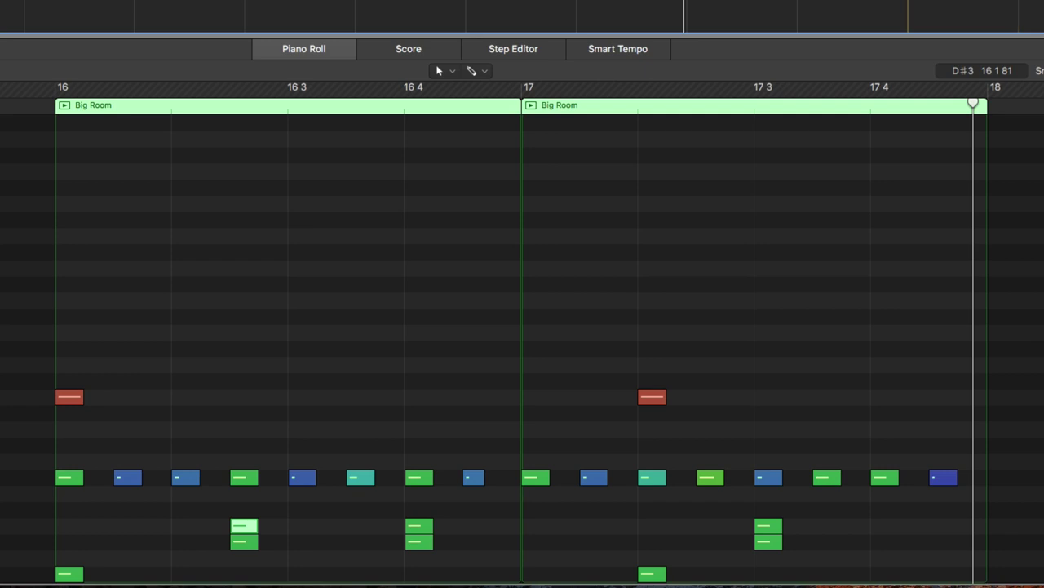
{"action": "scroll", "coordinate": [774, 264], "scroll_direction": "right", "scroll_amount": 10}
{"action": "scroll", "coordinate": [723, 296], "scroll_direction": "left", "scroll_amount": 4}
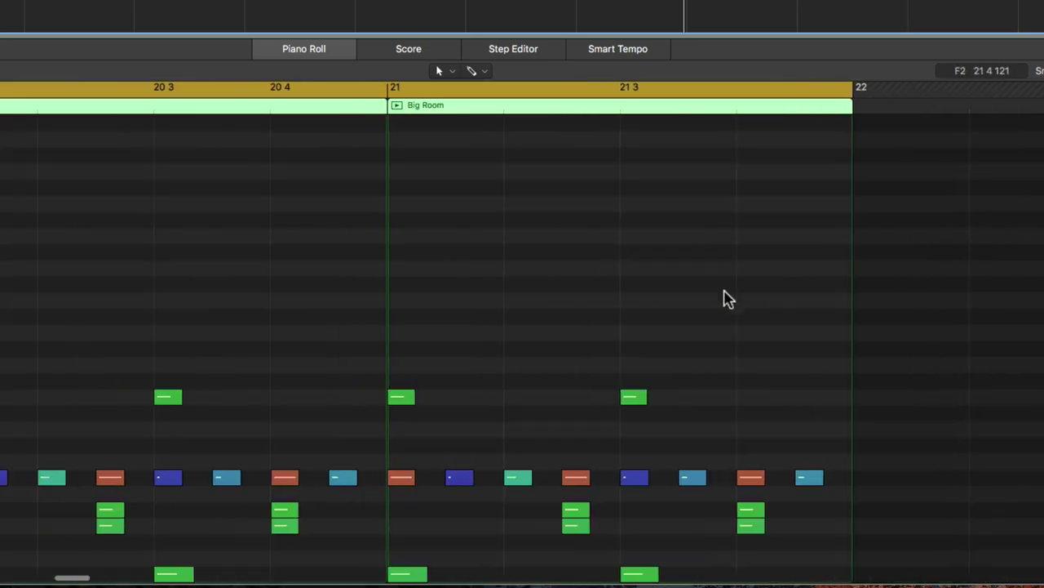
{"action": "scroll", "coordinate": [571, 310], "scroll_direction": "left", "scroll_amount": 2}
Step: Delete the Perc 1 and Kick 1 notes on beat 3 of bars 20 and 21, and replay the loop from bar 20
{"action": "key", "text": "t"}
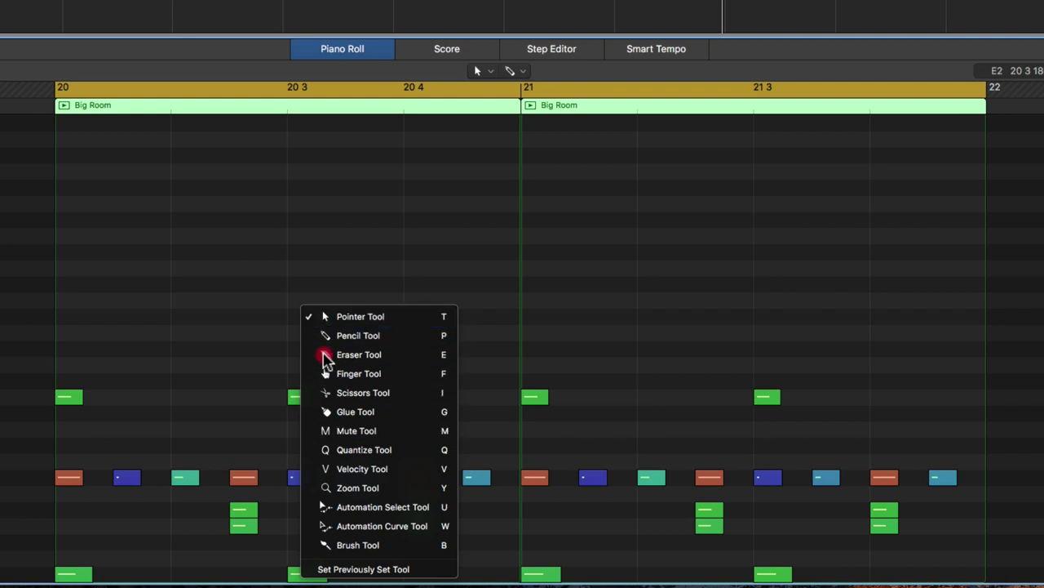
{"action": "left_click", "coordinate": [327, 354]}
{"action": "left_click", "coordinate": [304, 398]}
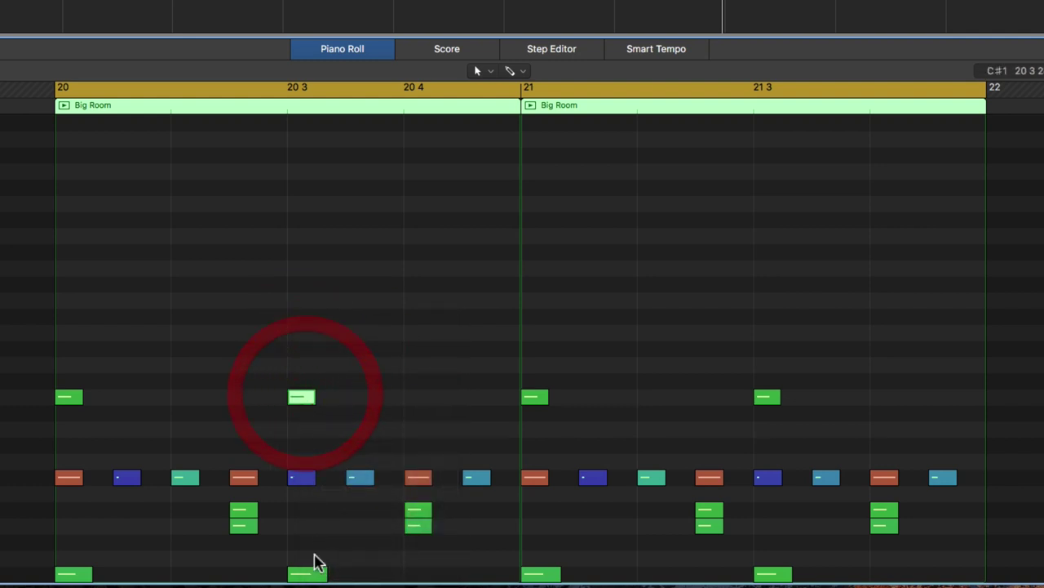
{"action": "left_click", "coordinate": [316, 575]}
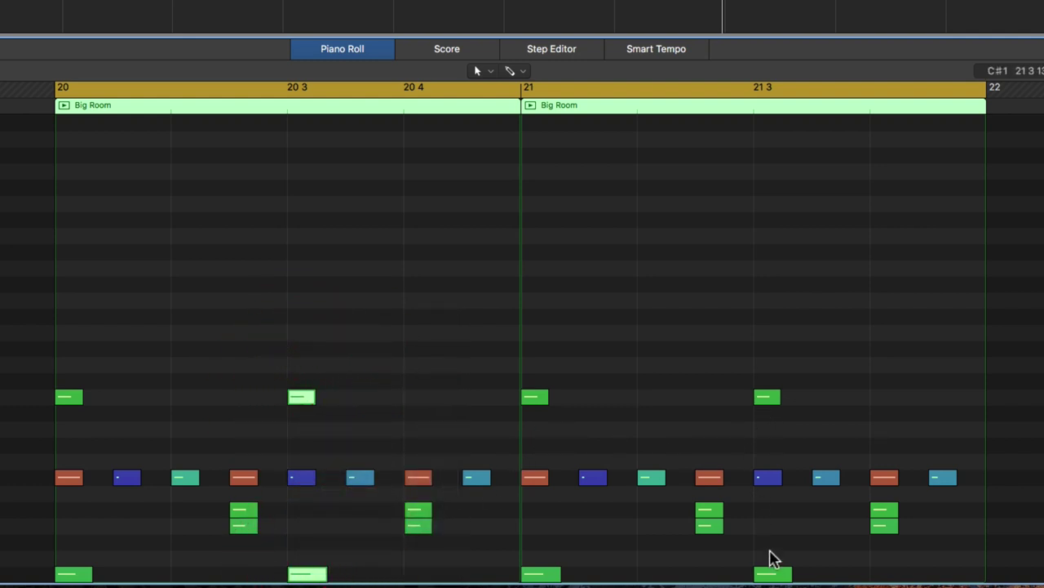
{"action": "left_click", "coordinate": [770, 399]}
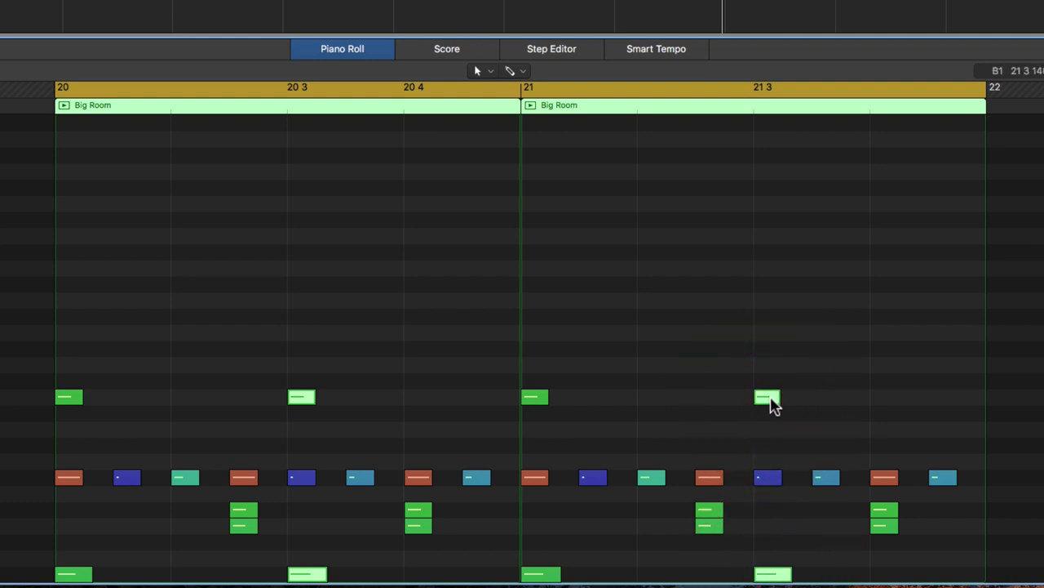
{"action": "key", "text": "Delete"}
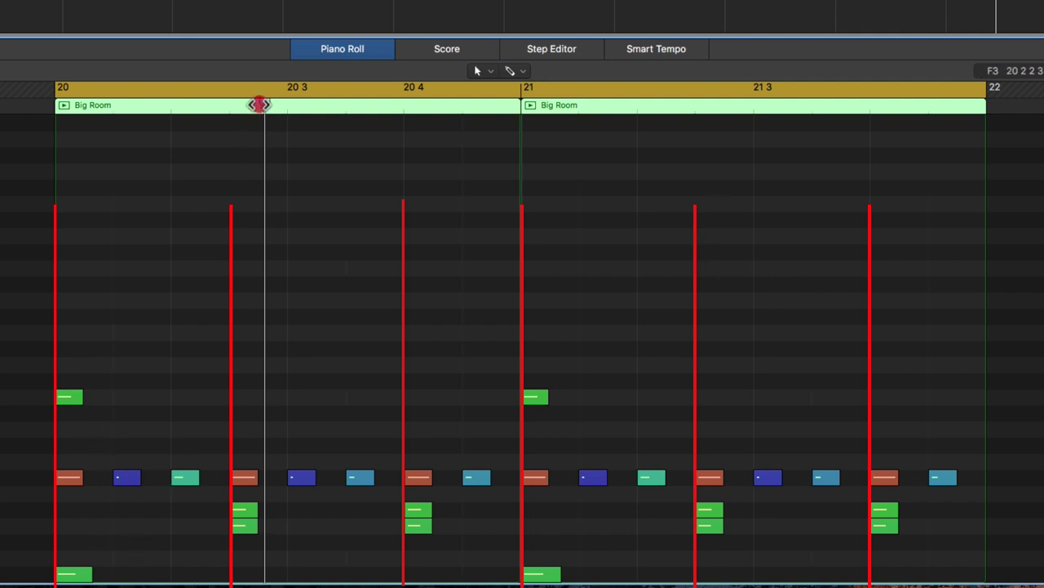
{"action": "left_click_drag", "start_coordinate": [259, 104], "coordinate": [56, 116]}
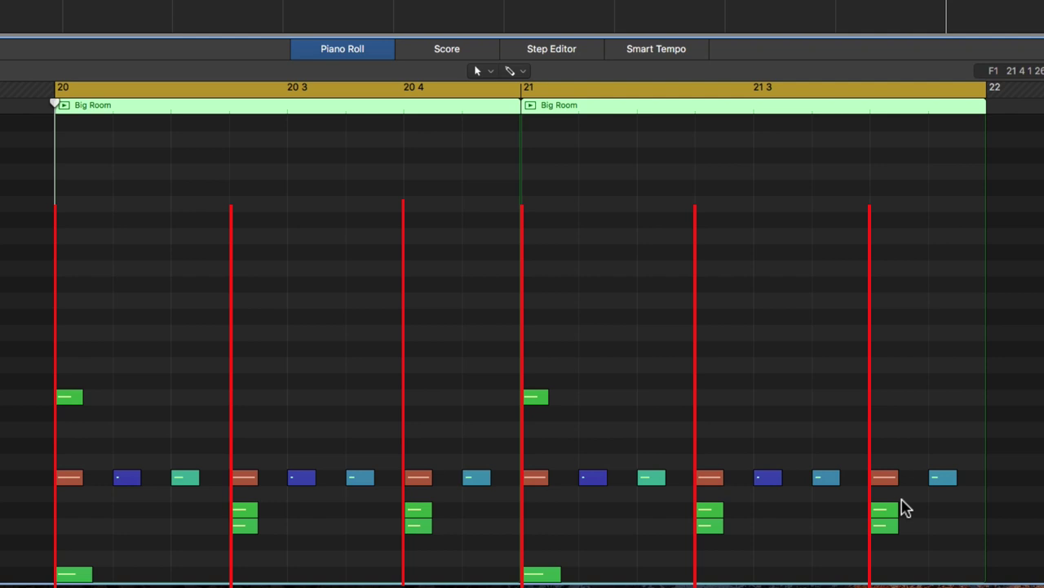
{"action": "key", "text": "space"}
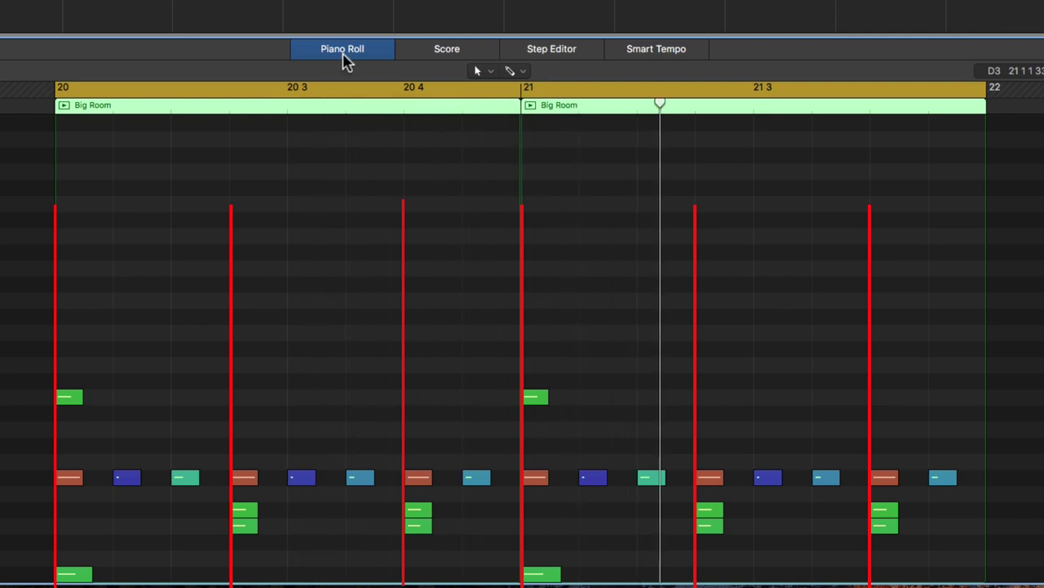
Step: Draw Kick 1 notes on beat 3 of bars 20 and 21 with the Pencil tool
{"action": "right_click", "coordinate": [321, 274]}
{"action": "left_click", "coordinate": [321, 287]}
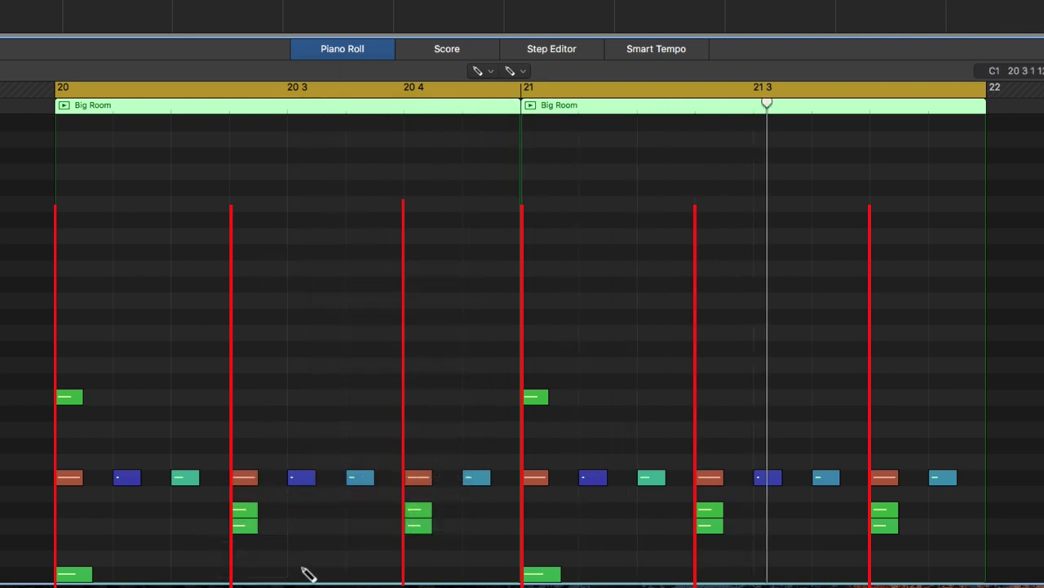
{"action": "left_click", "coordinate": [794, 574]}
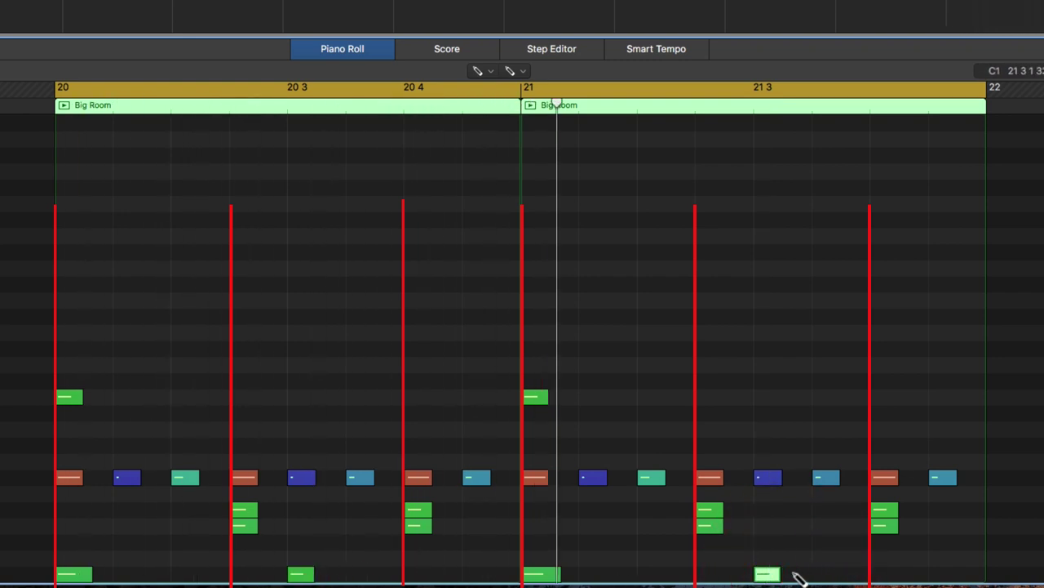
Step: Draw Clap 1 and Snare 2 notes midway between beats 1 and 2 in bars 20 and 21 with the Pencil tool
{"action": "mouse_move", "coordinate": [756, 473]}
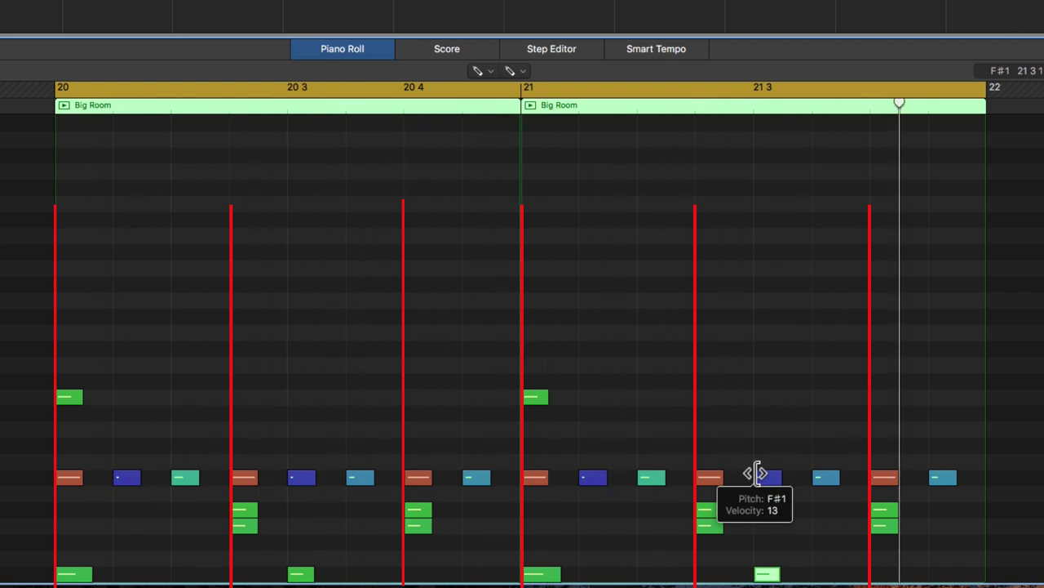
{"action": "right_click", "coordinate": [276, 328]}
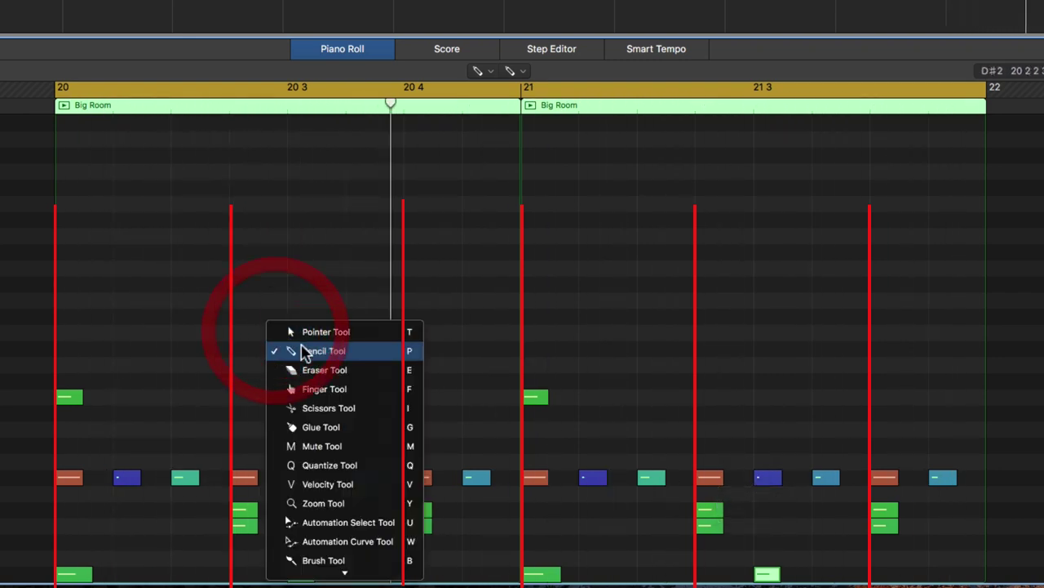
{"action": "left_click", "coordinate": [310, 350]}
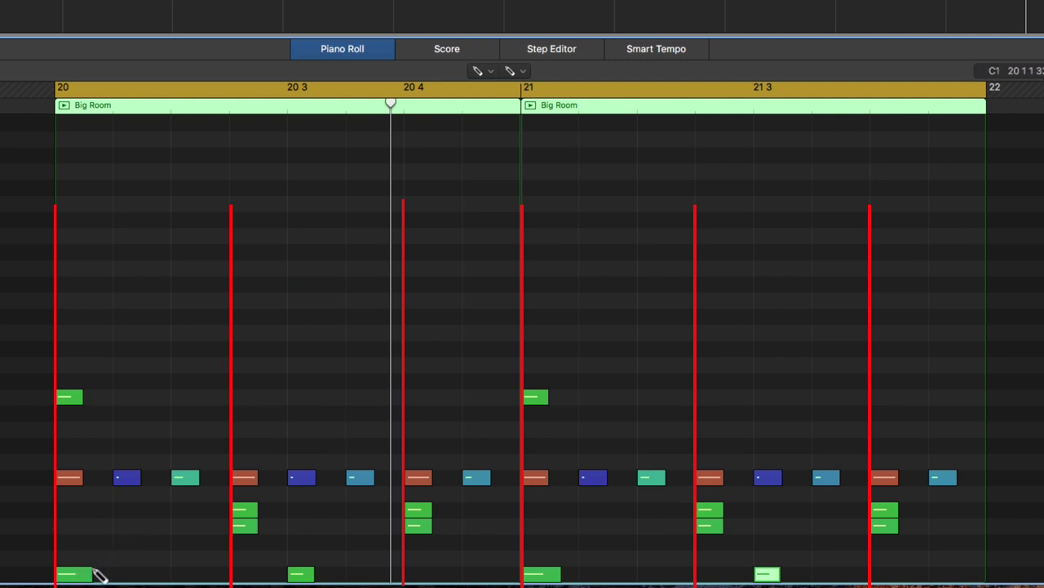
{"action": "left_click", "coordinate": [122, 526]}
{"action": "left_click", "coordinate": [122, 510]}
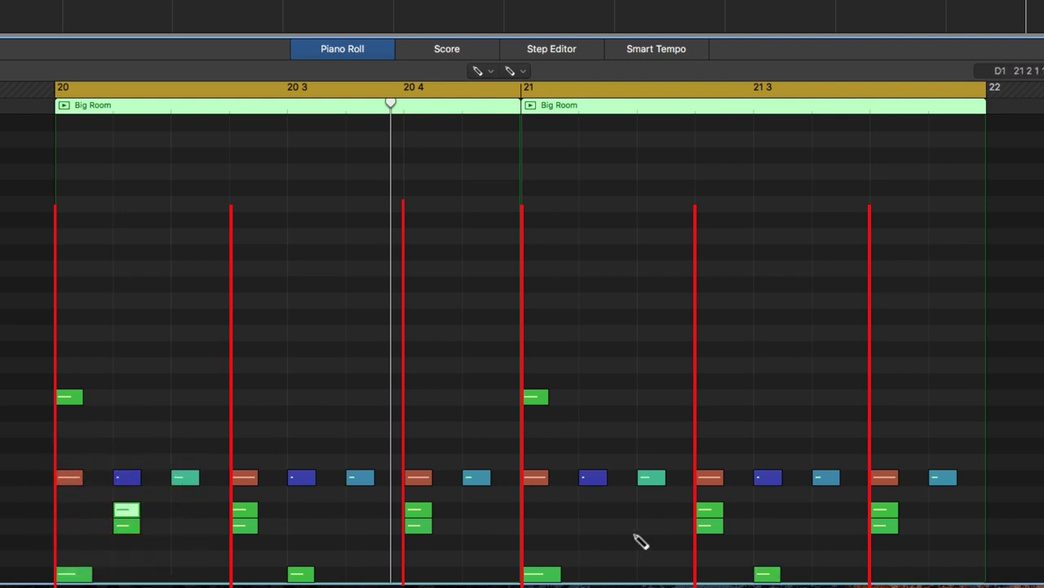
{"action": "left_click", "coordinate": [589, 525]}
{"action": "left_click", "coordinate": [601, 510]}
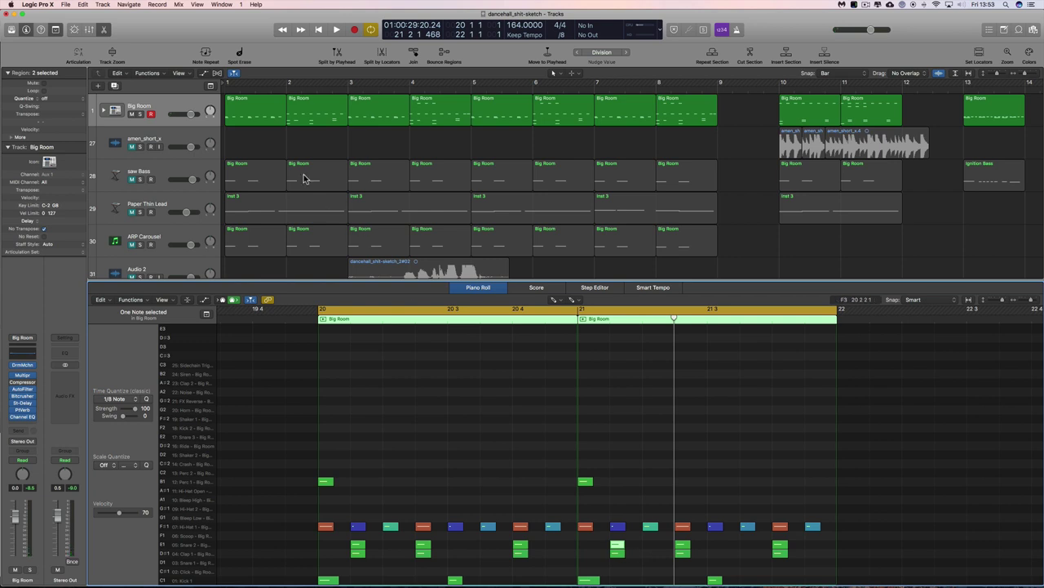
Step: Set the cycle range back to bar 1, select the first Big Room region, and play its one-bar loop
{"action": "left_click_drag", "start_coordinate": [227, 82], "coordinate": [287, 82]}
{"action": "left_click", "coordinate": [259, 107]}
{"action": "scroll", "coordinate": [497, 449], "scroll_direction": "up", "scroll_amount": 3}
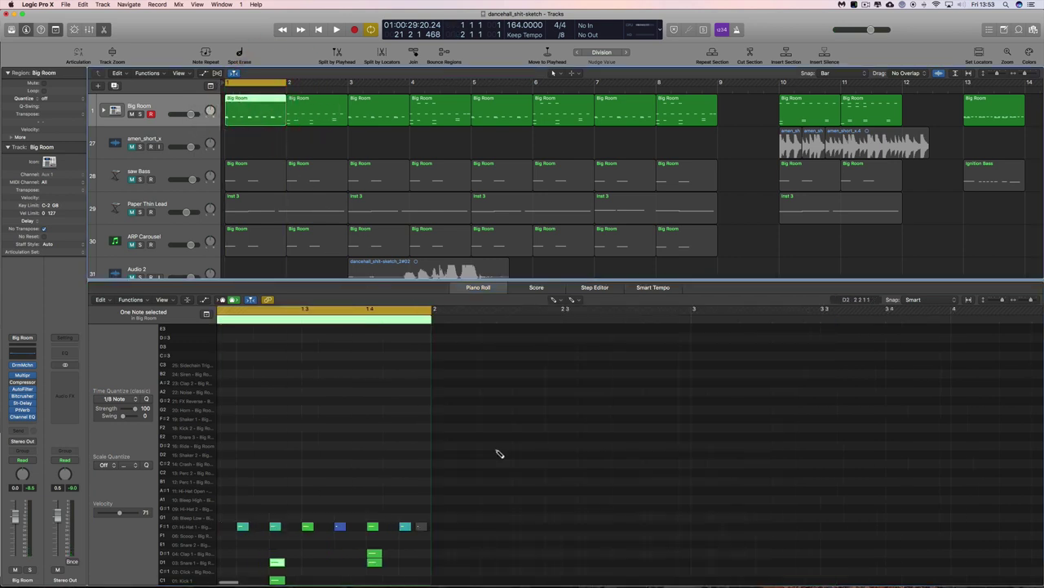
{"action": "key", "text": "space"}
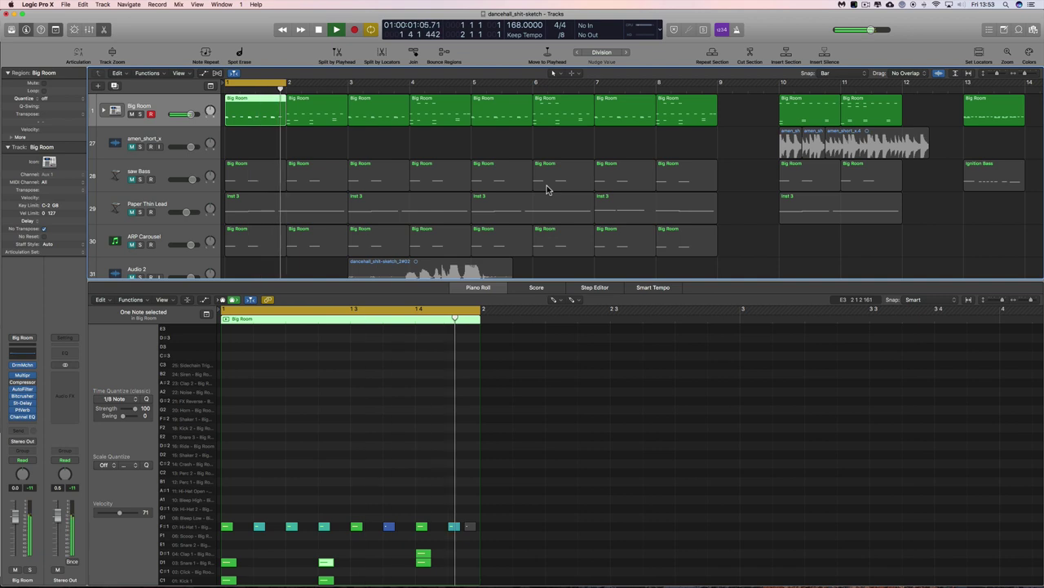
Step: Stop playback, extend the cycle range to cover bars 1 and 2, and add bar 2's Big Room region to the selection
{"action": "key", "text": "space"}
{"action": "left_click_drag", "start_coordinate": [287, 84], "coordinate": [351, 84]}
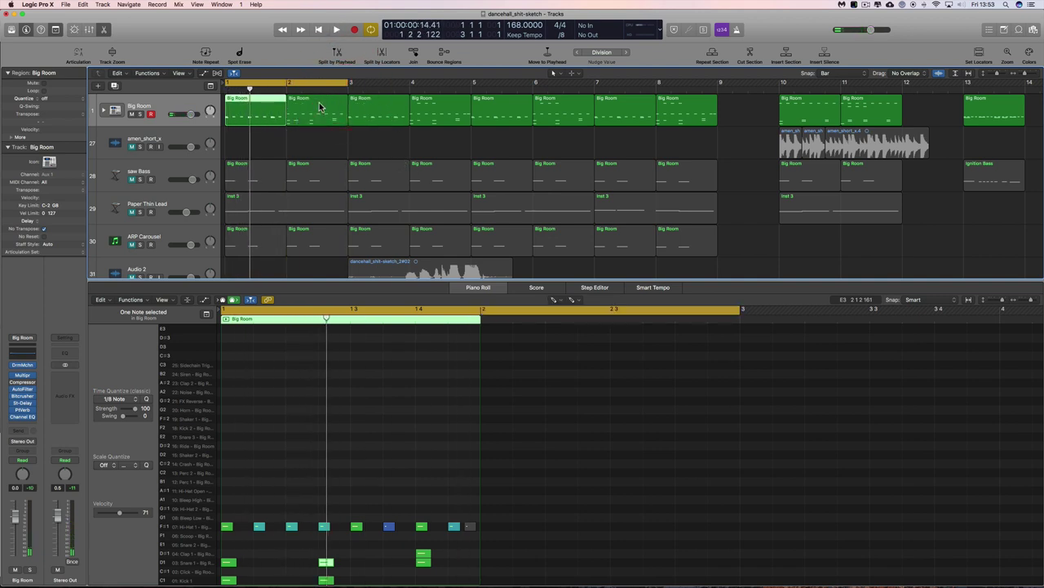
{"action": "left_click", "coordinate": [319, 106], "text": "shift"}
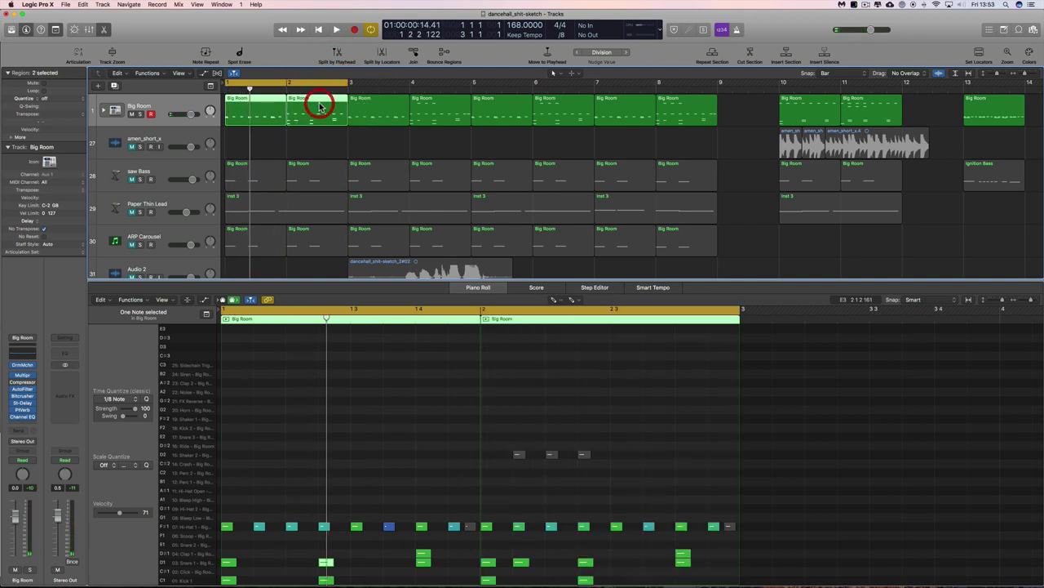
Step: Remove the Snare 1 note midway between beats 1 and 2 of bar 2 and play the two-bar loop
{"action": "left_click", "coordinate": [522, 562]}
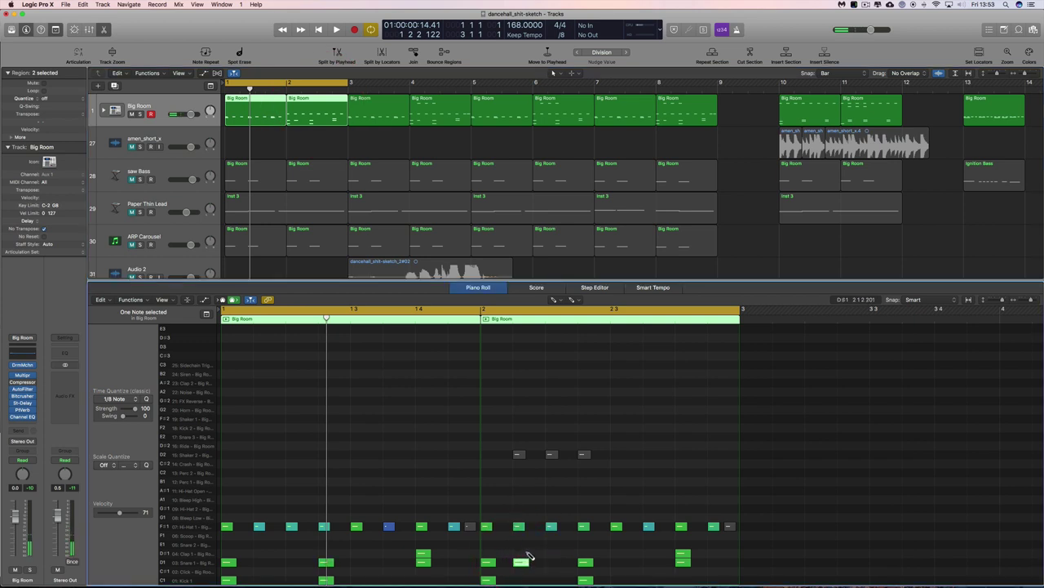
{"action": "key", "text": "Escape"}
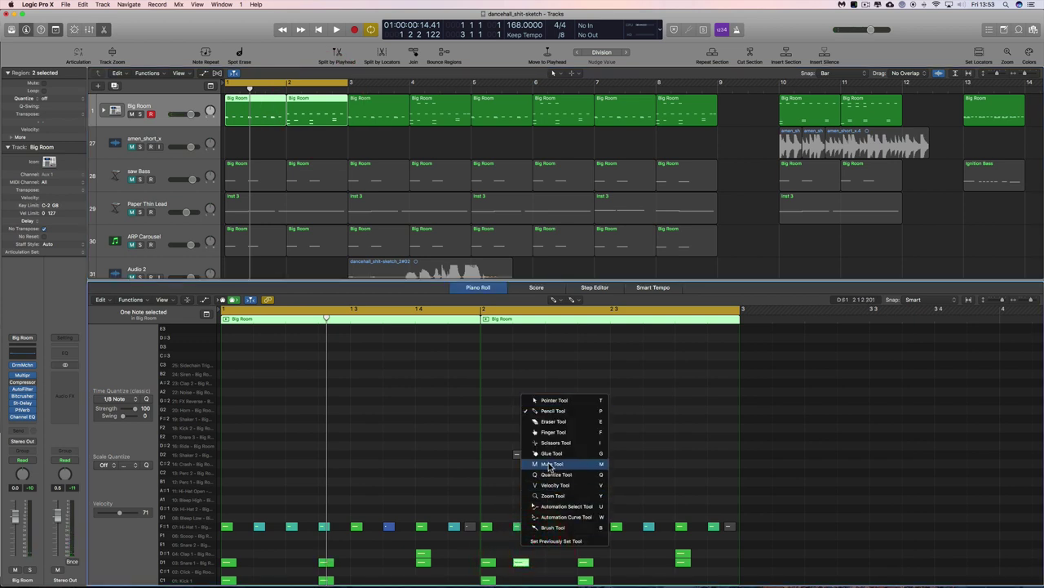
{"action": "left_click", "coordinate": [550, 400]}
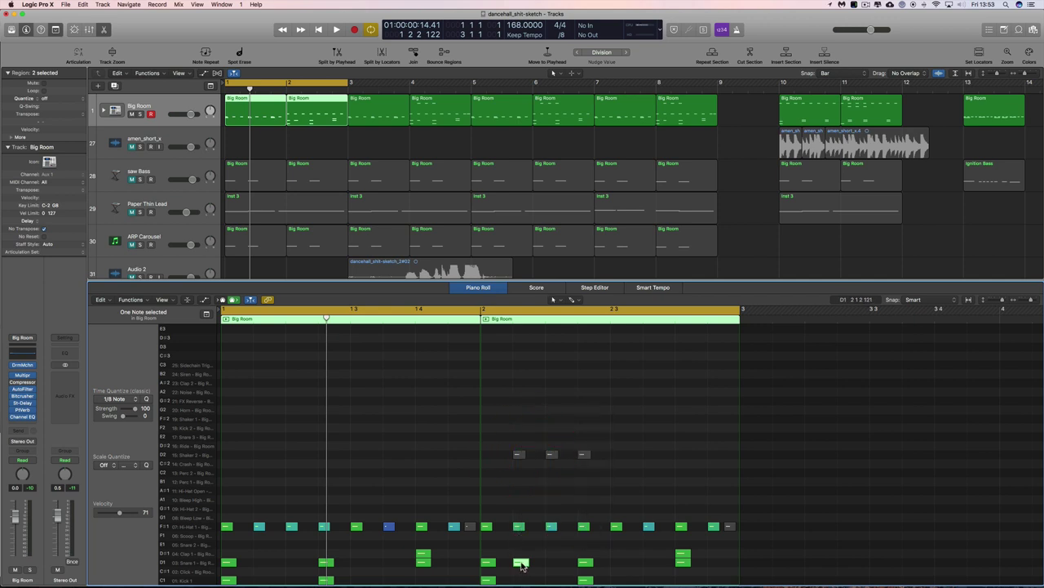
{"action": "left_click_drag", "start_coordinate": [522, 565], "coordinate": [490, 563]}
{"action": "key", "text": "space"}
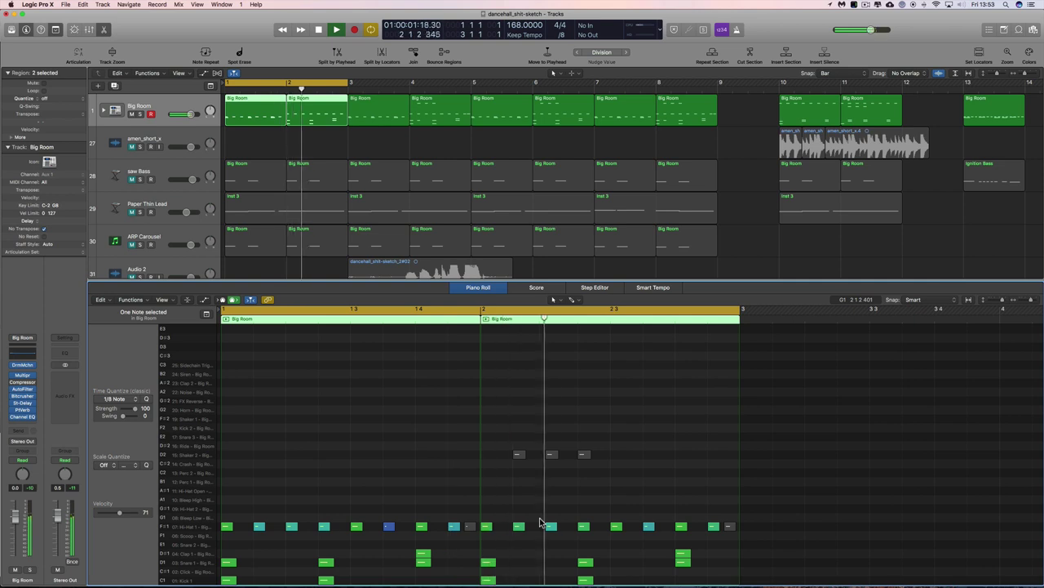
Step: Draw a Snare 1 note midway between beats 1 and 2 of bar 2 with the Pencil tool and replay the loop
{"action": "right_click", "coordinate": [512, 563]}
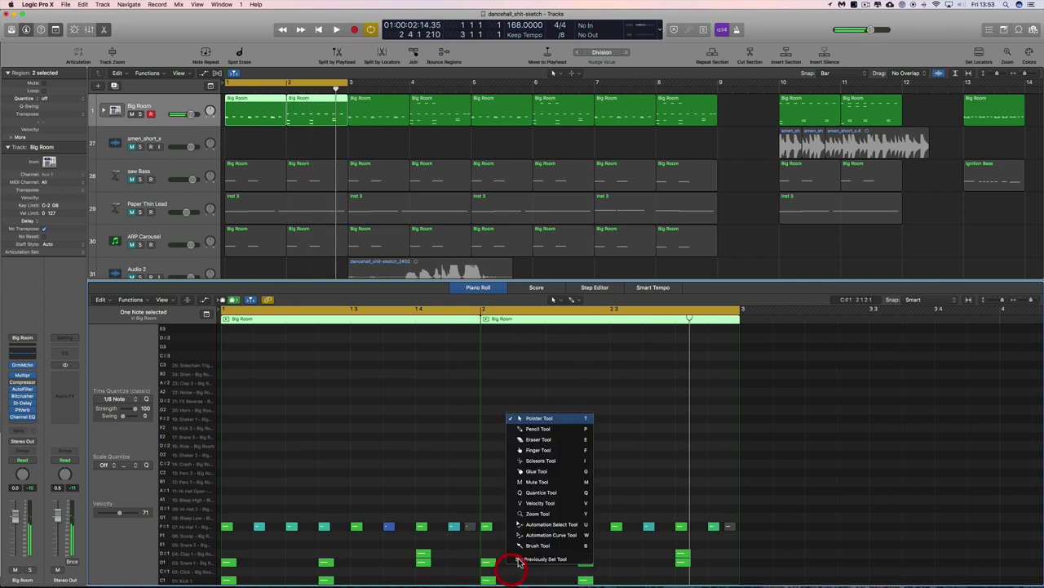
{"action": "left_click", "coordinate": [526, 429]}
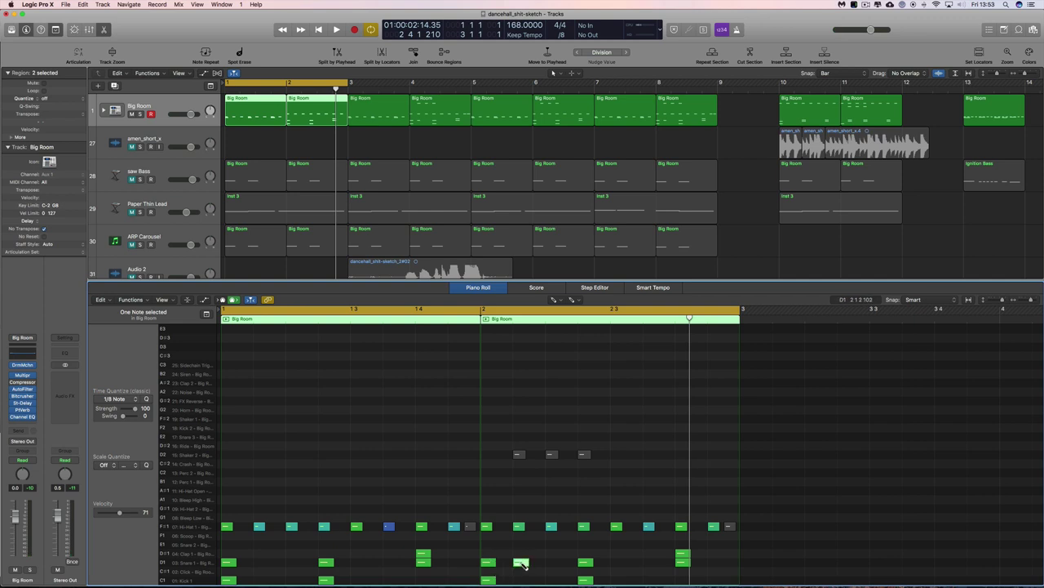
{"action": "left_click", "coordinate": [521, 562]}
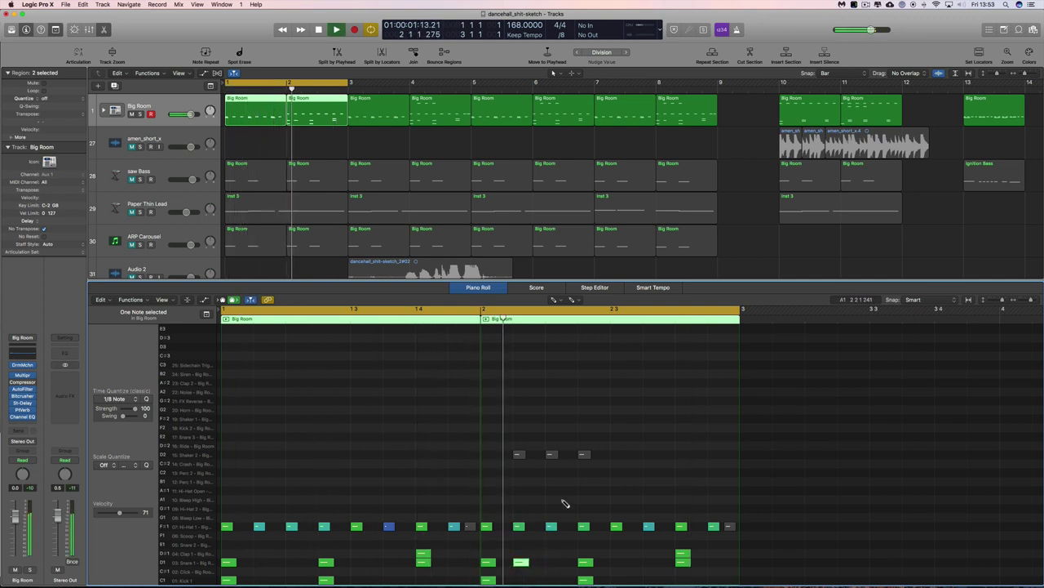
Step: Raise the project tempo to 196 and audition the two-bar loop, switching back to the Pointer tool
{"action": "key", "text": "space"}
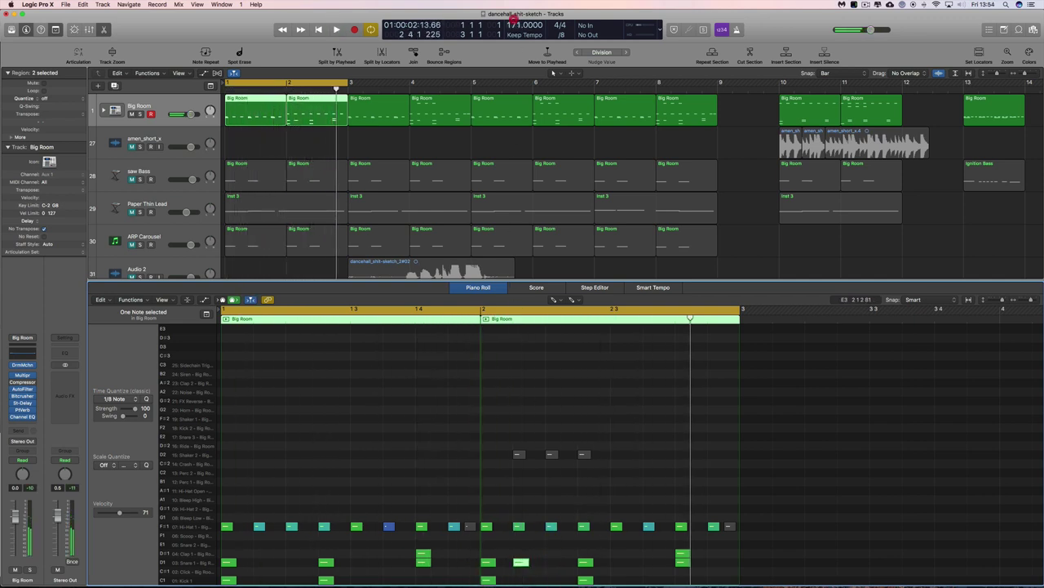
{"action": "key", "text": "space"}
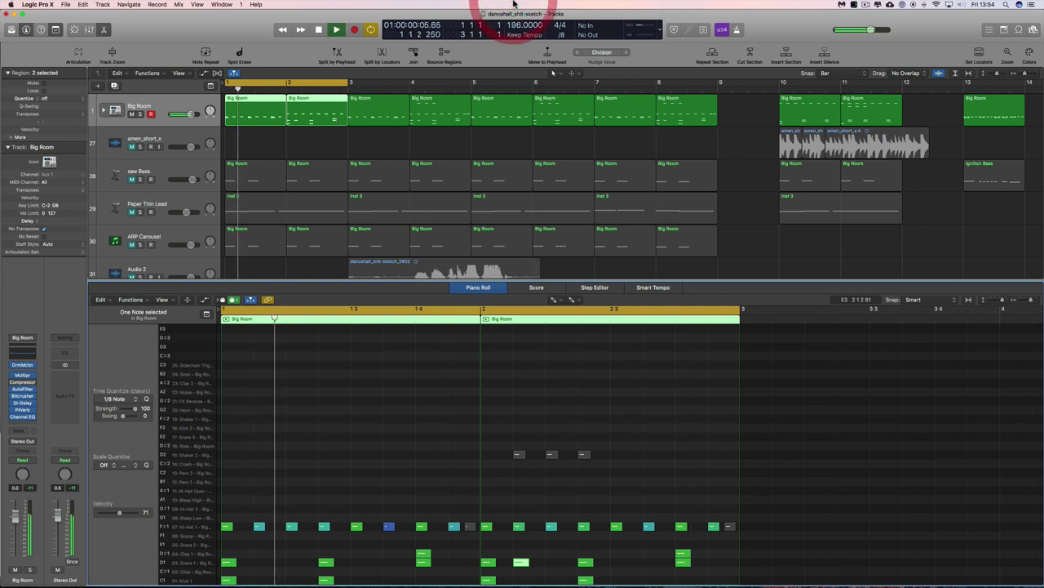
{"action": "right_click", "coordinate": [572, 342]}
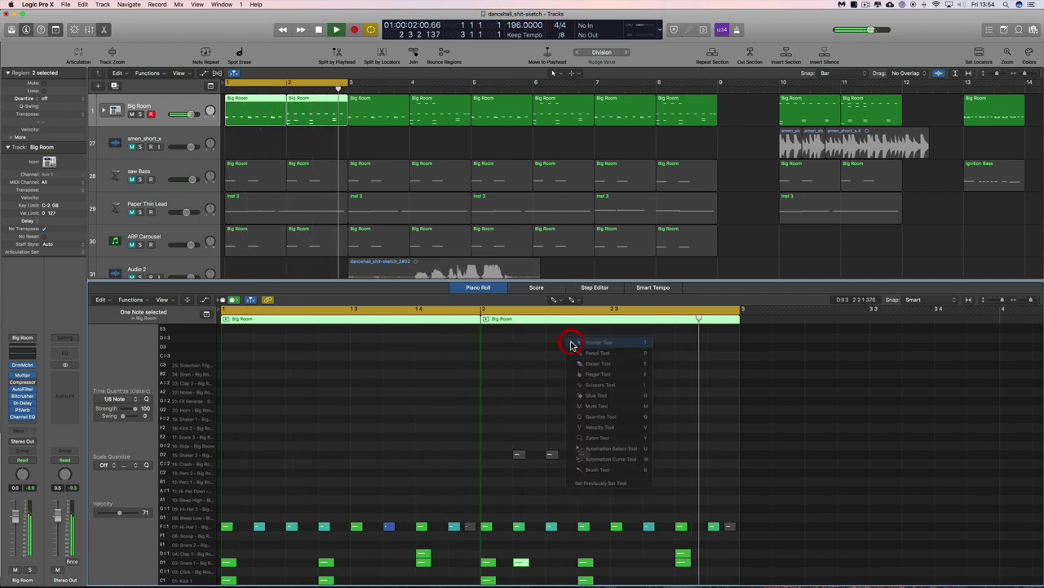
{"action": "left_click", "coordinate": [572, 343]}
{"action": "key", "text": "space"}
Step: Draw a Clap 1 note above the Snare 1 hit midway between beats 1 and 2 of bar 2, and audition the loop
{"action": "right_click", "coordinate": [526, 513]}
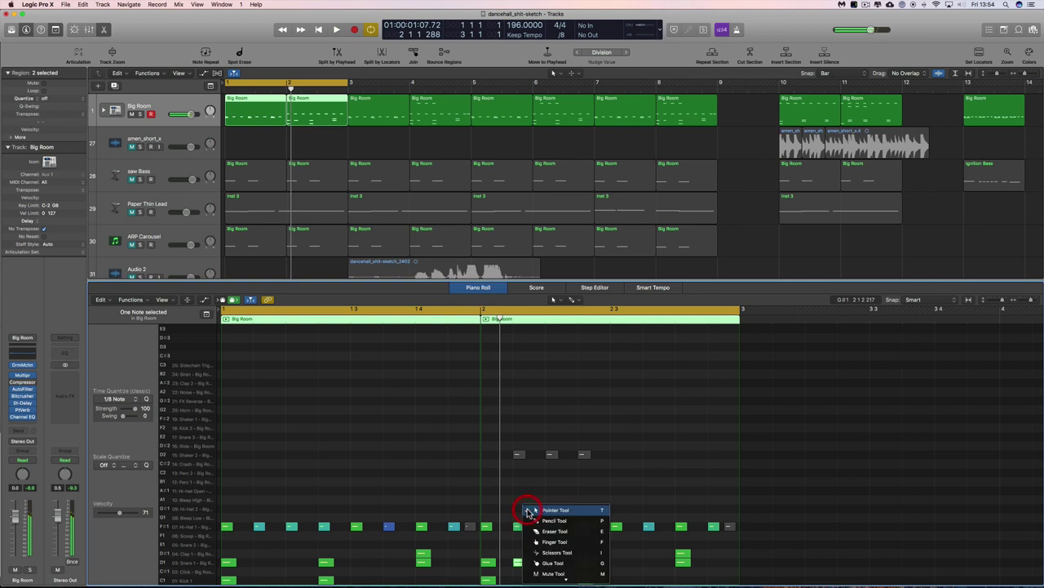
{"action": "left_click", "coordinate": [539, 520]}
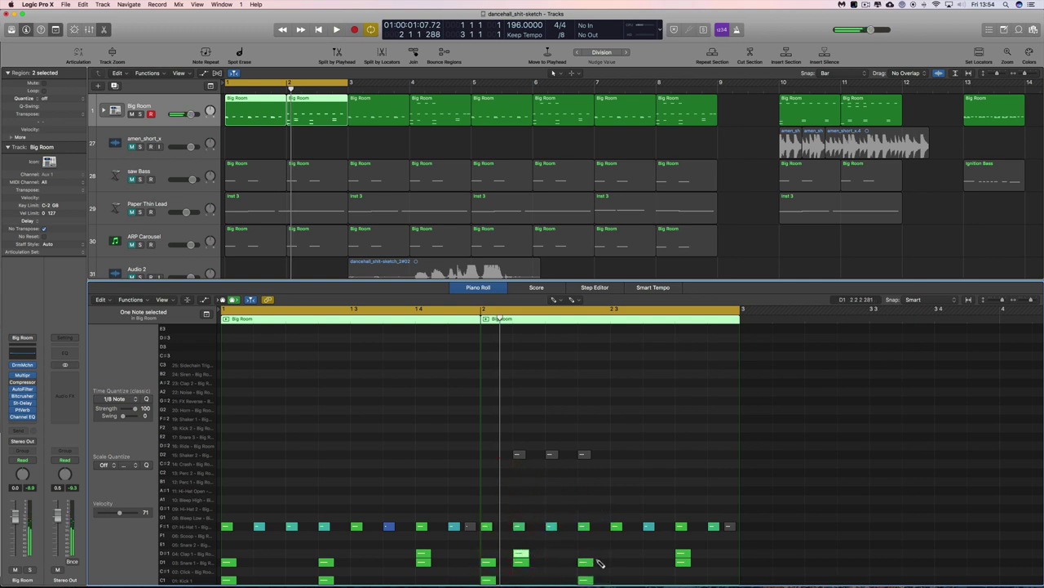
{"action": "key", "text": "space"}
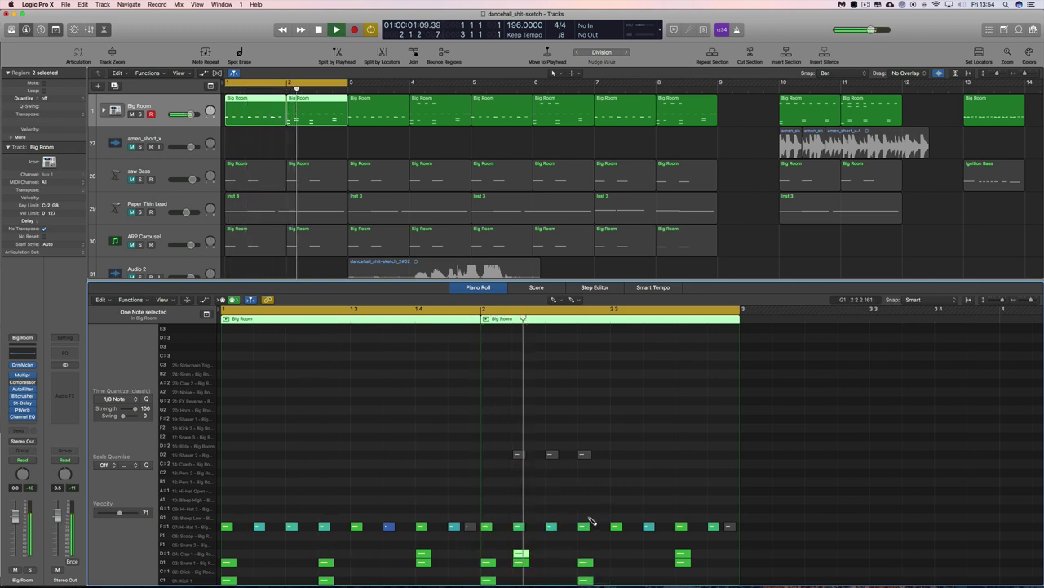
{"action": "right_click", "coordinate": [648, 428]}
{"action": "left_click", "coordinate": [657, 429]}
{"action": "key", "text": "space"}
Step: Unmute the last Hi-Hat 1 notes of bars 1 and 2 with the Mute tool
{"action": "right_click", "coordinate": [433, 471]}
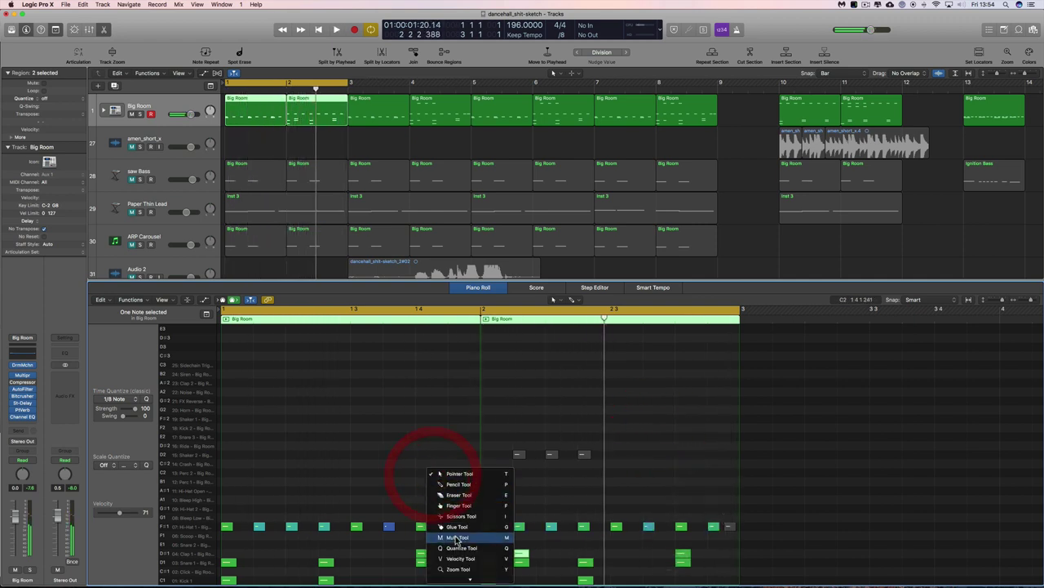
{"action": "left_click", "coordinate": [455, 537]}
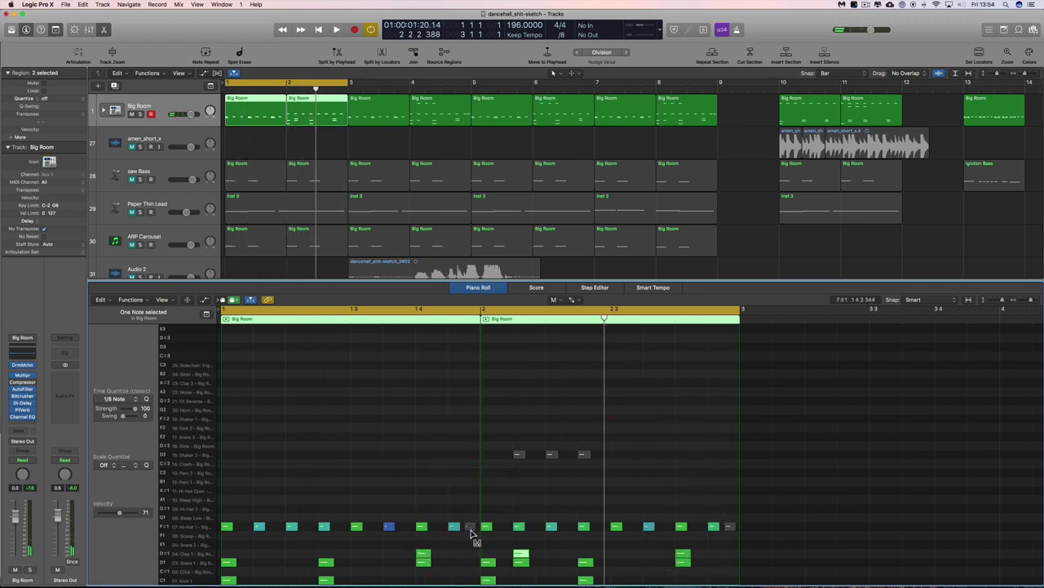
{"action": "left_click", "coordinate": [471, 527]}
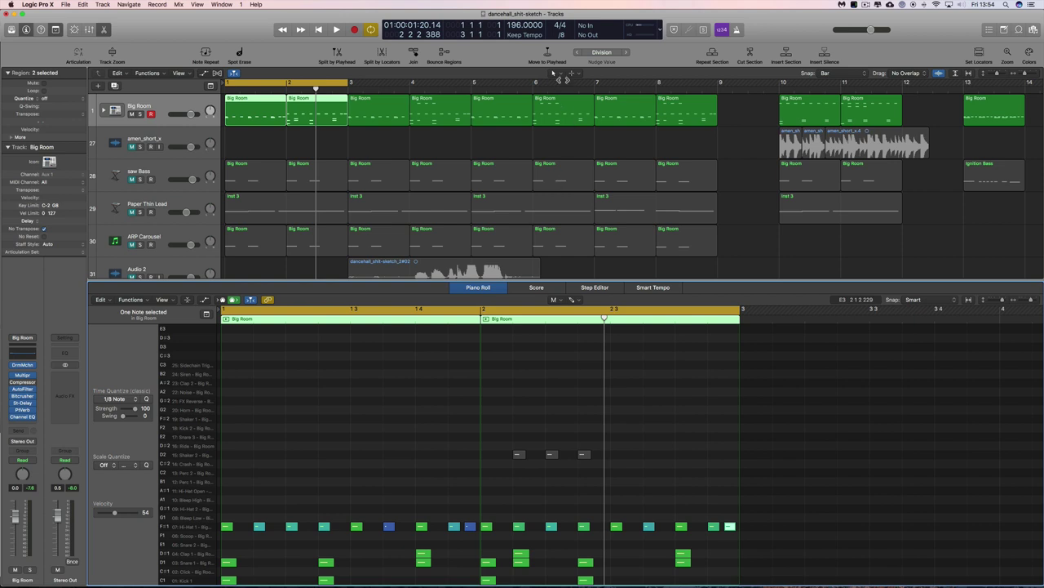
Step: Set the project division to /16 and audition the two-bar loop twice
{"action": "left_click", "coordinate": [561, 38]}
{"action": "left_click", "coordinate": [571, 50]}
{"action": "mouse_move", "coordinate": [468, 527]}
{"action": "key", "text": "space"}
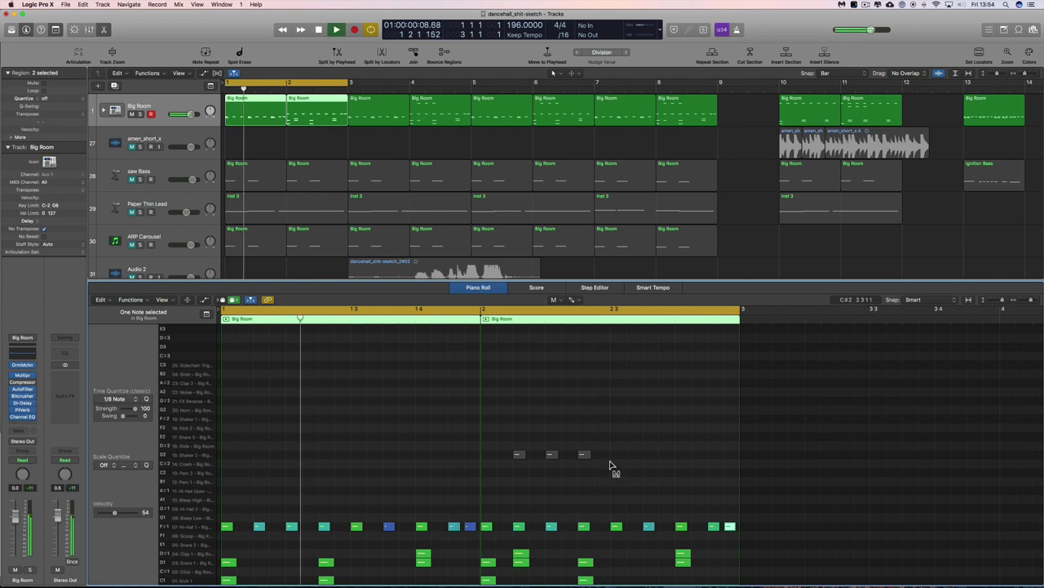
{"action": "key", "text": "space"}
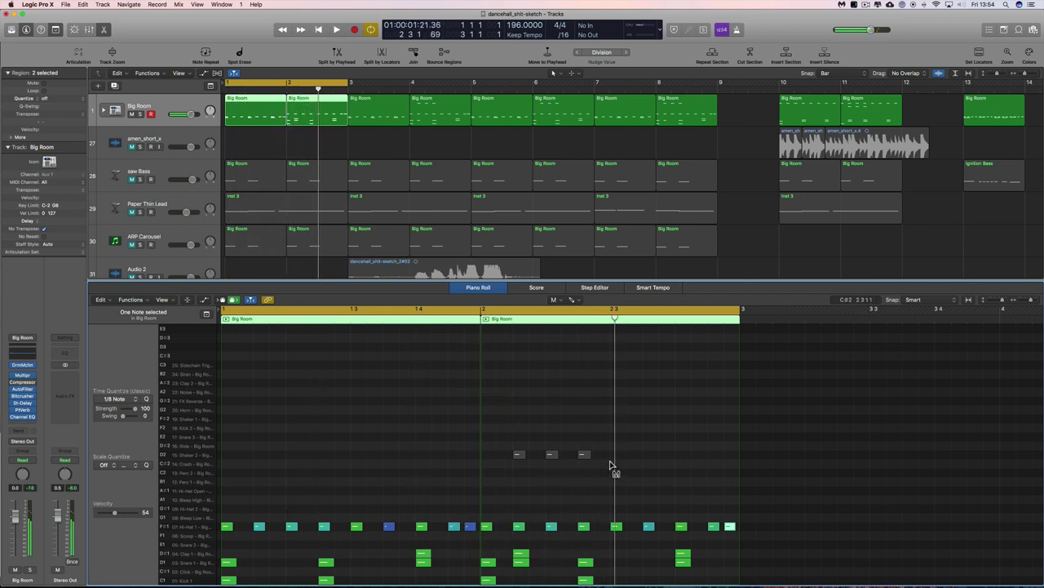
{"action": "key", "text": "space"}
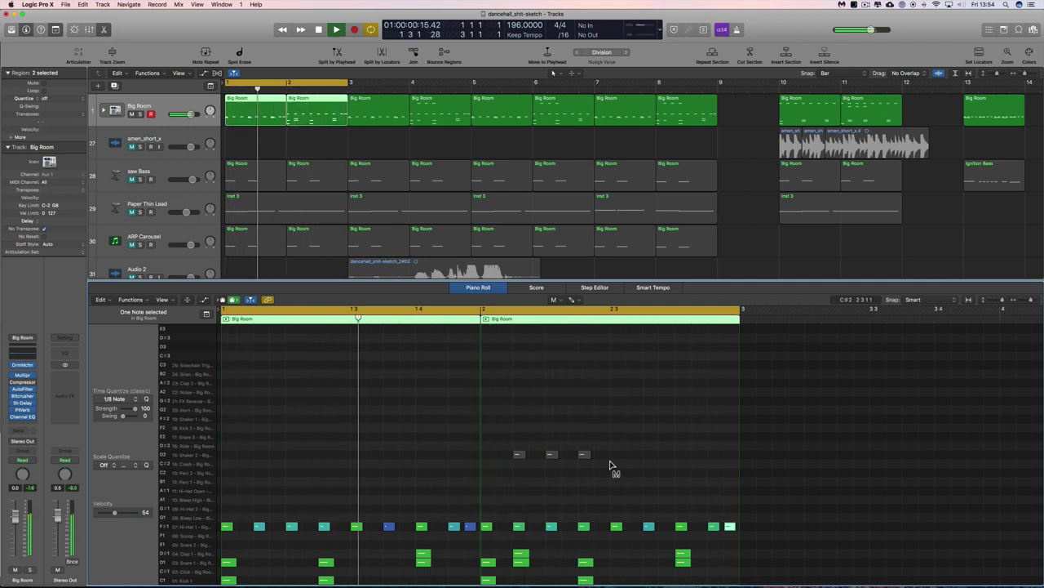
{"action": "key", "text": "space"}
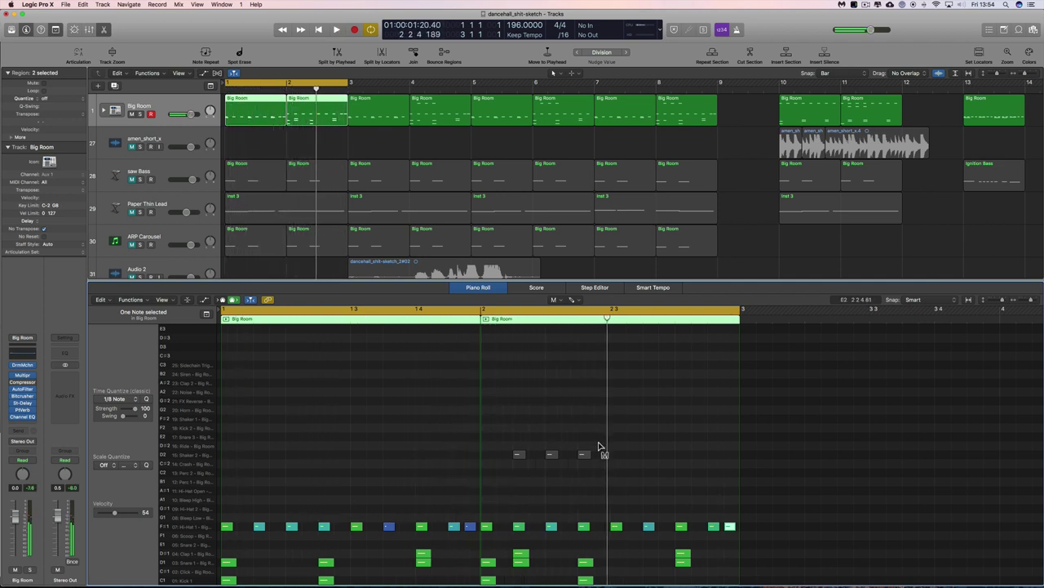
Step: Unmute the three Shaker 3 notes in bar 2 with the Mute tool, play the loop, and return to the Pointer tool
{"action": "left_click_drag", "start_coordinate": [599, 447], "coordinate": [520, 465]}
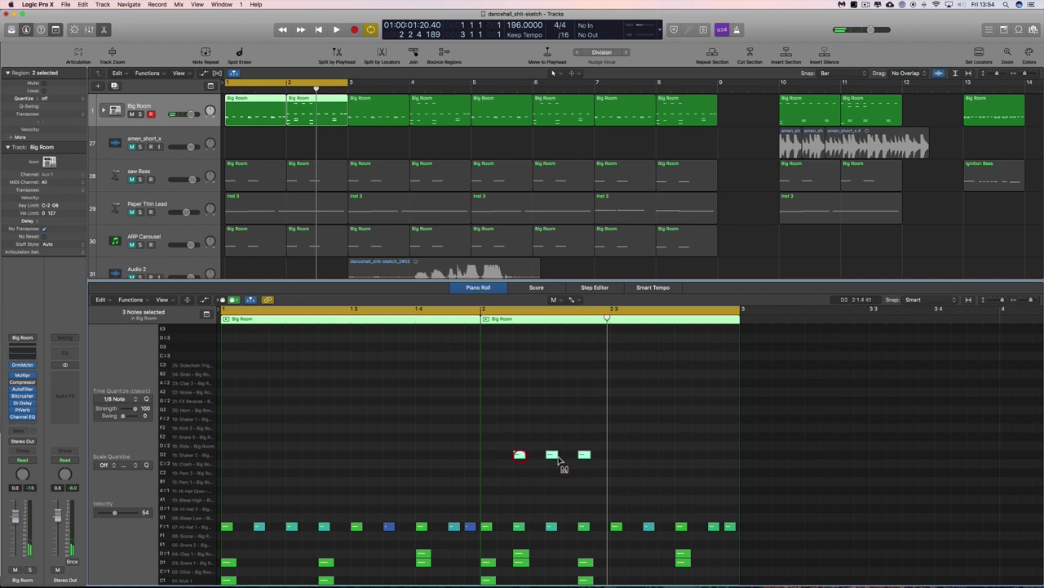
{"action": "key", "text": "space"}
{"action": "right_click", "coordinate": [602, 421]}
{"action": "left_click", "coordinate": [606, 416]}
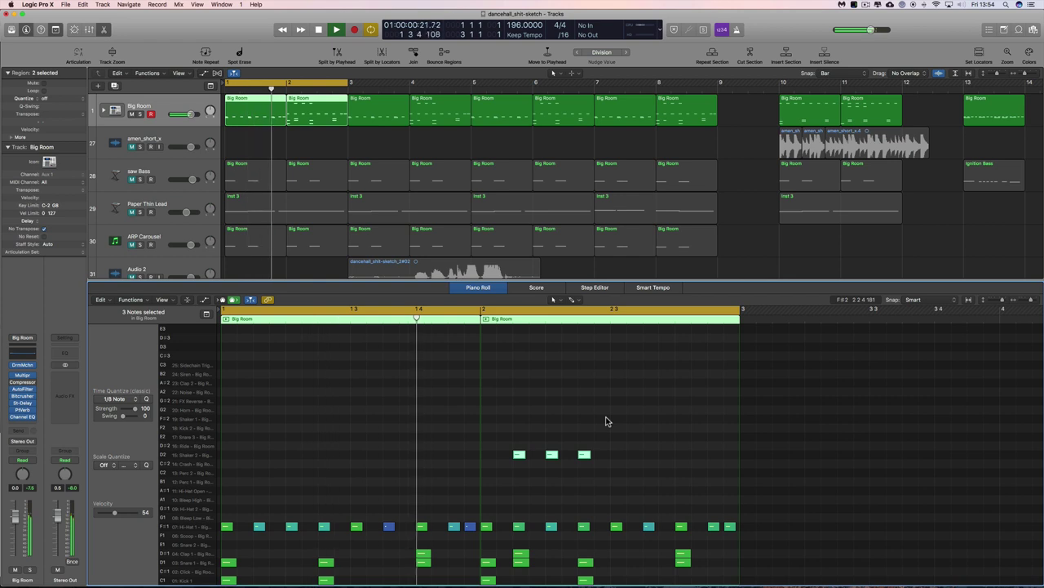
Step: Set the division to /8, nudge the three selected Shaker 3 notes one division later, and play the loop
{"action": "left_click_drag", "start_coordinate": [608, 448], "coordinate": [515, 462]}
{"action": "left_click", "coordinate": [565, 38]}
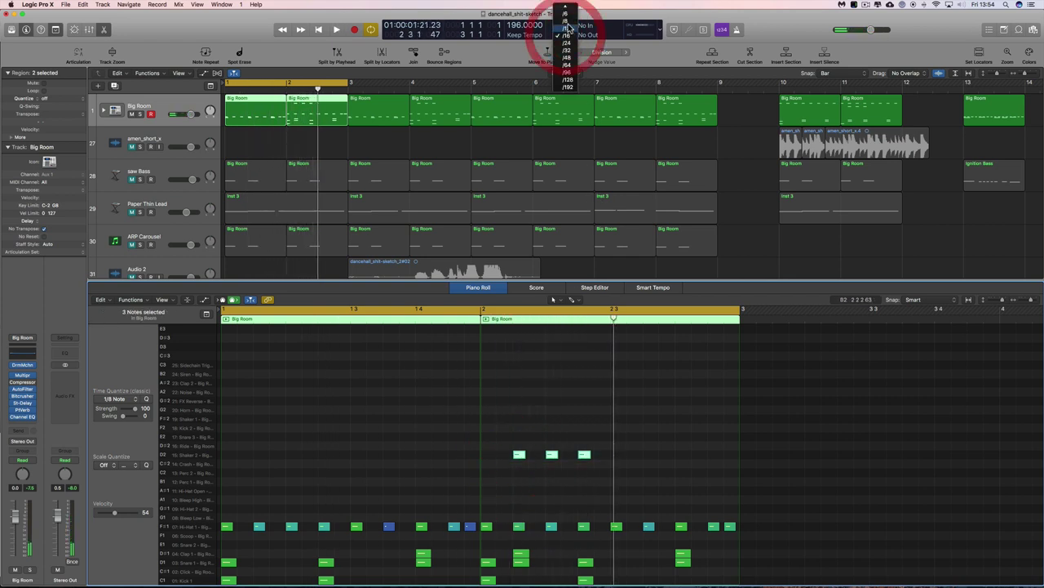
{"action": "left_click", "coordinate": [566, 27]}
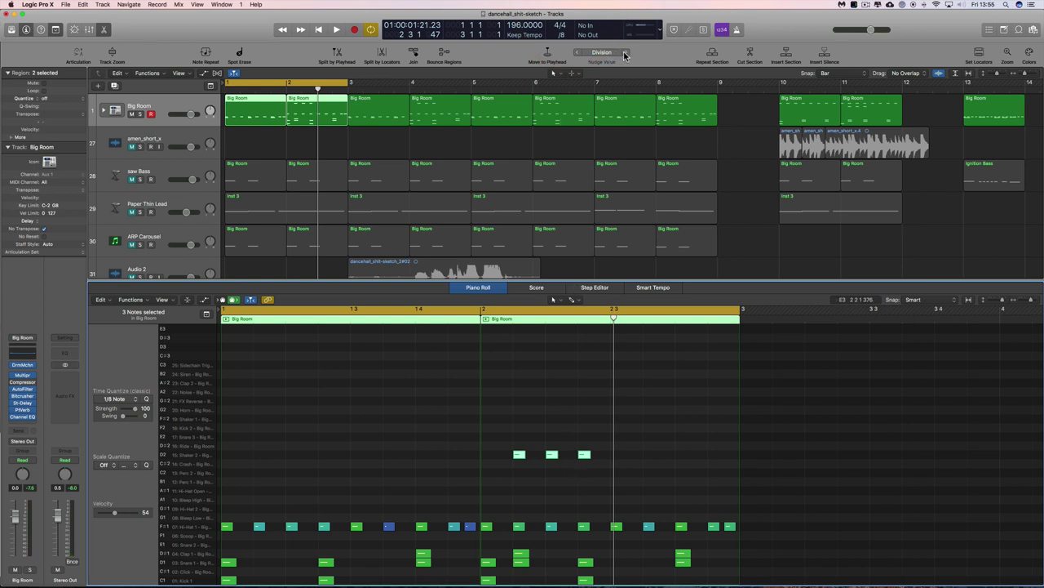
{"action": "key", "text": "space"}
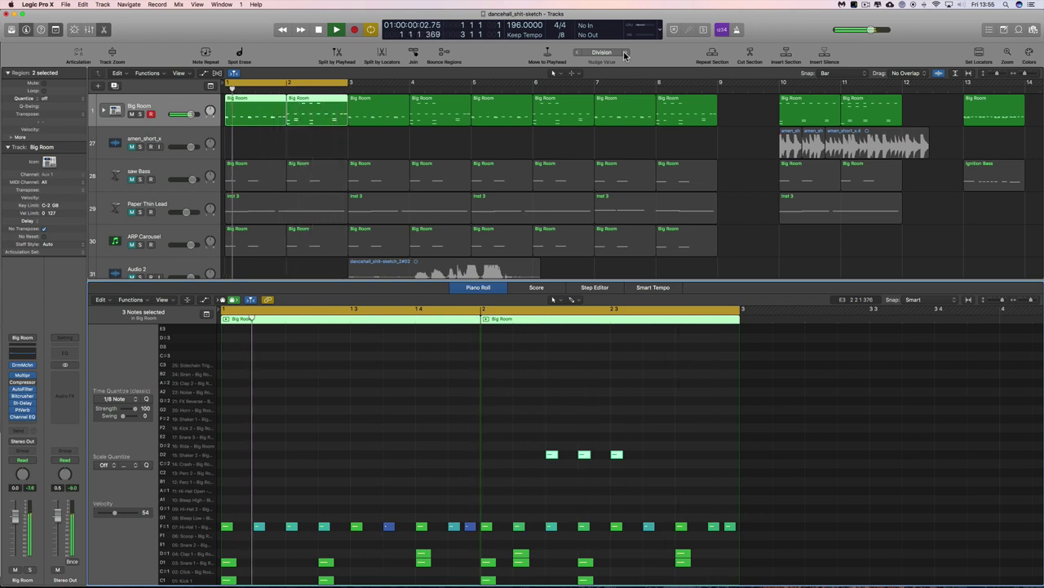
Step: Nudge the three Shaker 3 notes another division later, starting midway between beats 2 and 3 of bar 2, and replay the loop
{"action": "key", "text": "space"}
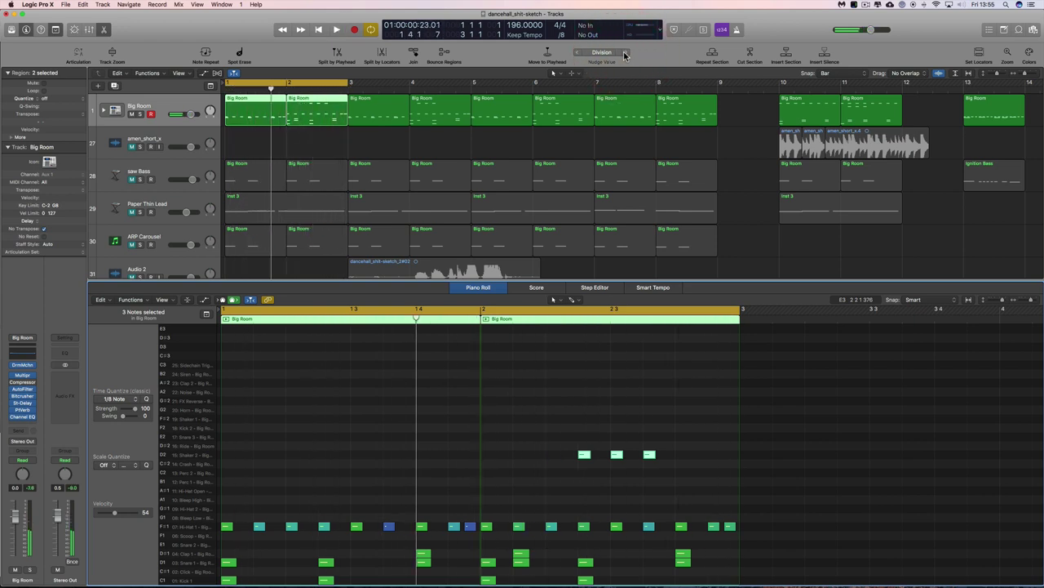
{"action": "key", "text": "space"}
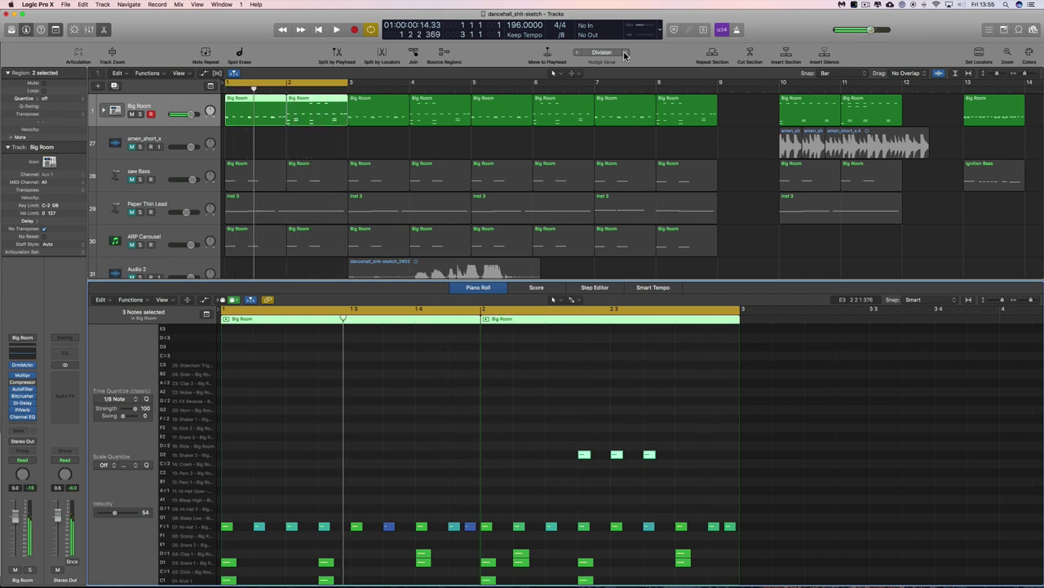
{"action": "key", "text": "space"}
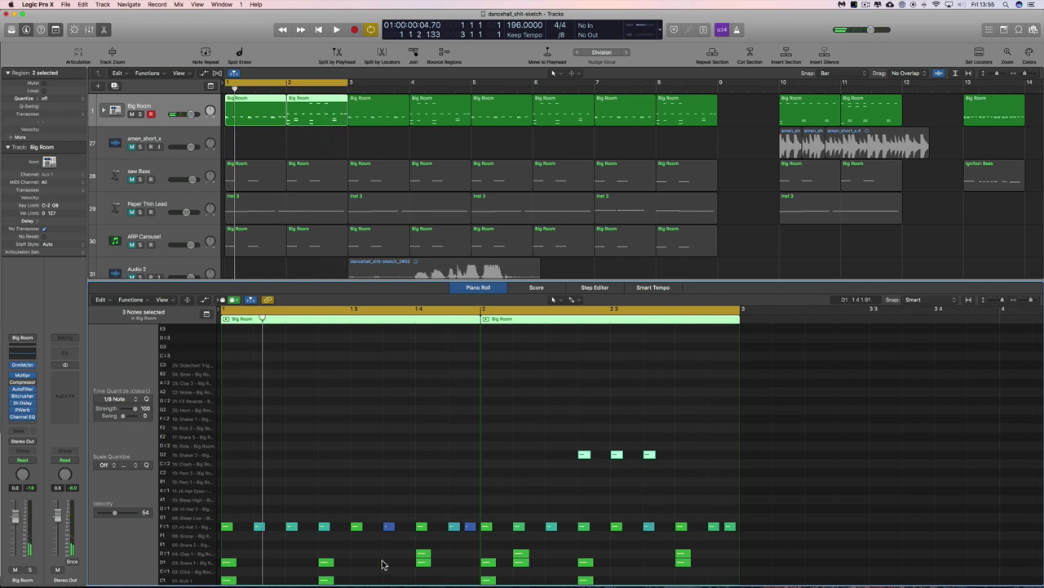
{"action": "mouse_move", "coordinate": [520, 557]}
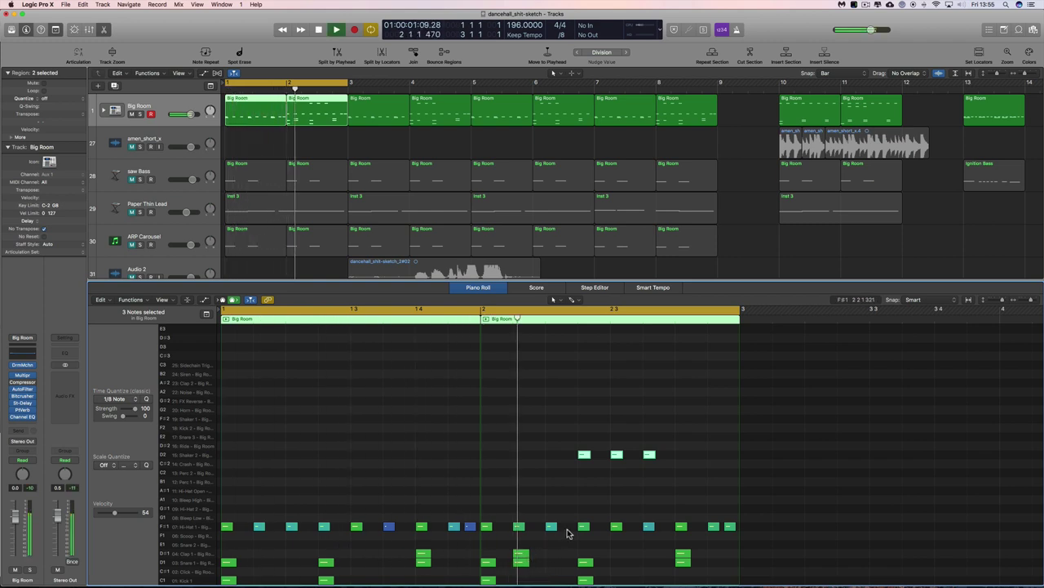
Step: Set the cycle range to bars 16 and 17 and select the two Big Room regions there
{"action": "scroll", "coordinate": [789, 257], "scroll_direction": "right", "scroll_amount": 10}
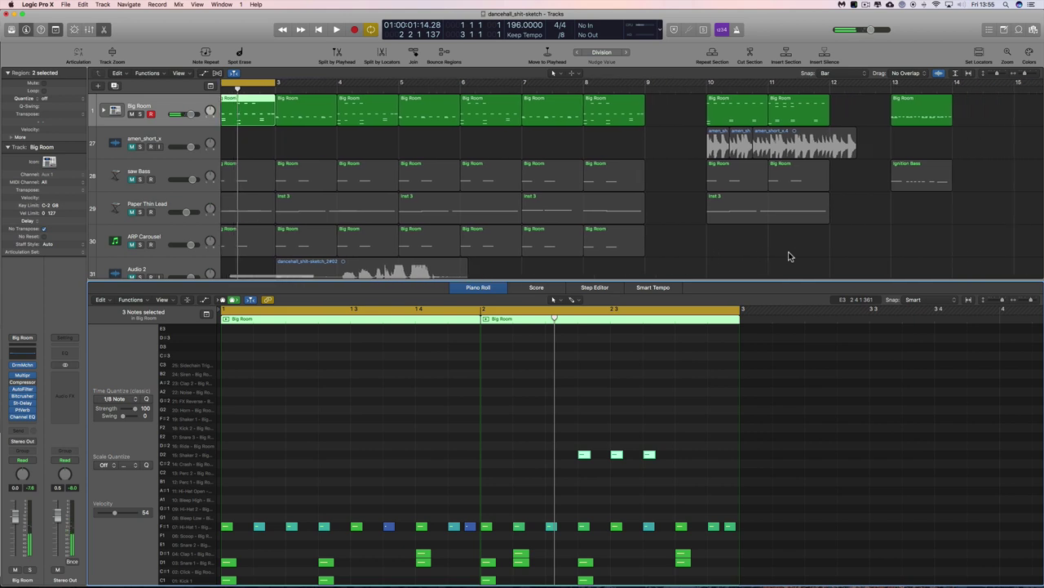
{"action": "scroll", "coordinate": [785, 102], "scroll_direction": "right", "scroll_amount": 2}
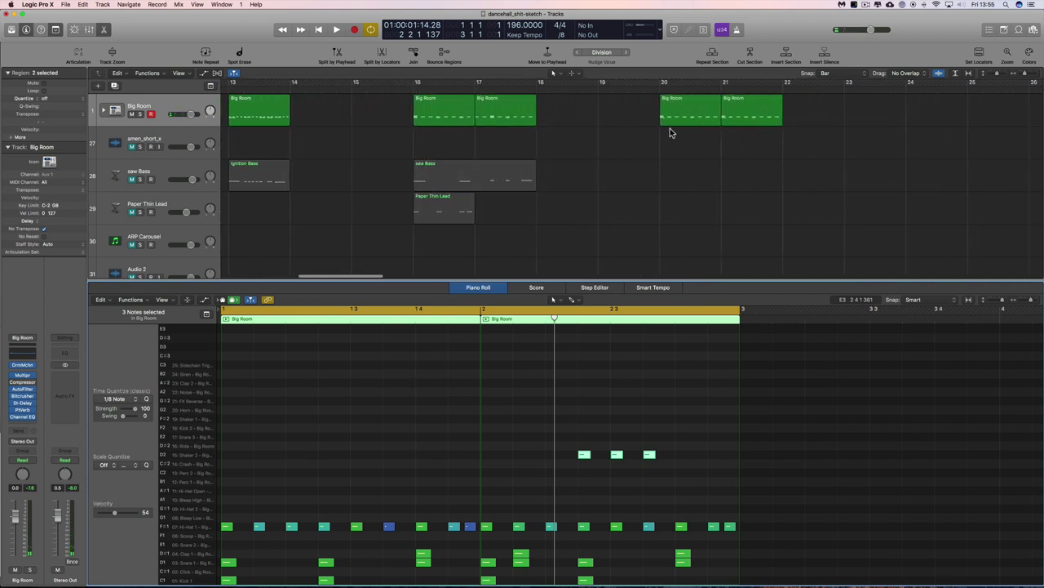
{"action": "left_click_drag", "start_coordinate": [414, 85], "coordinate": [545, 101]}
{"action": "left_click_drag", "start_coordinate": [514, 144], "coordinate": [453, 109]}
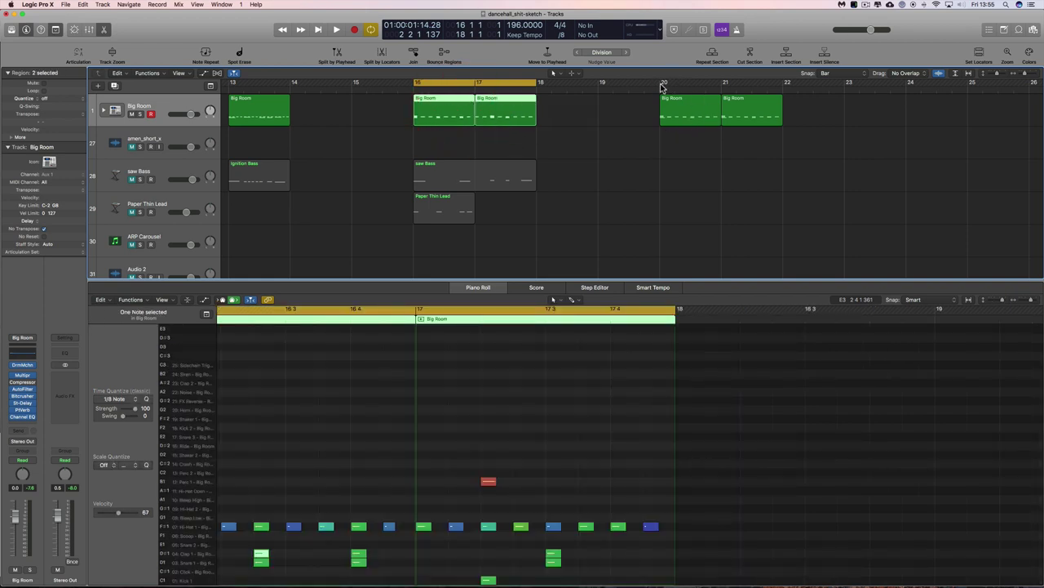
Step: Set the cycle range to bars 20 and 21 and select the two Big Room regions there
{"action": "left_click_drag", "start_coordinate": [661, 87], "coordinate": [776, 92]}
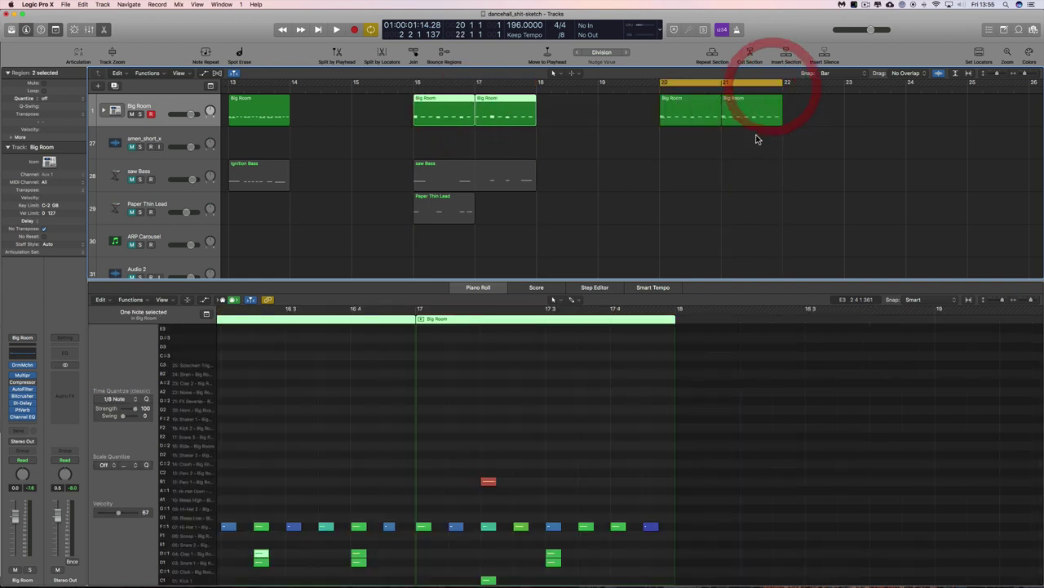
{"action": "left_click_drag", "start_coordinate": [756, 138], "coordinate": [683, 109]}
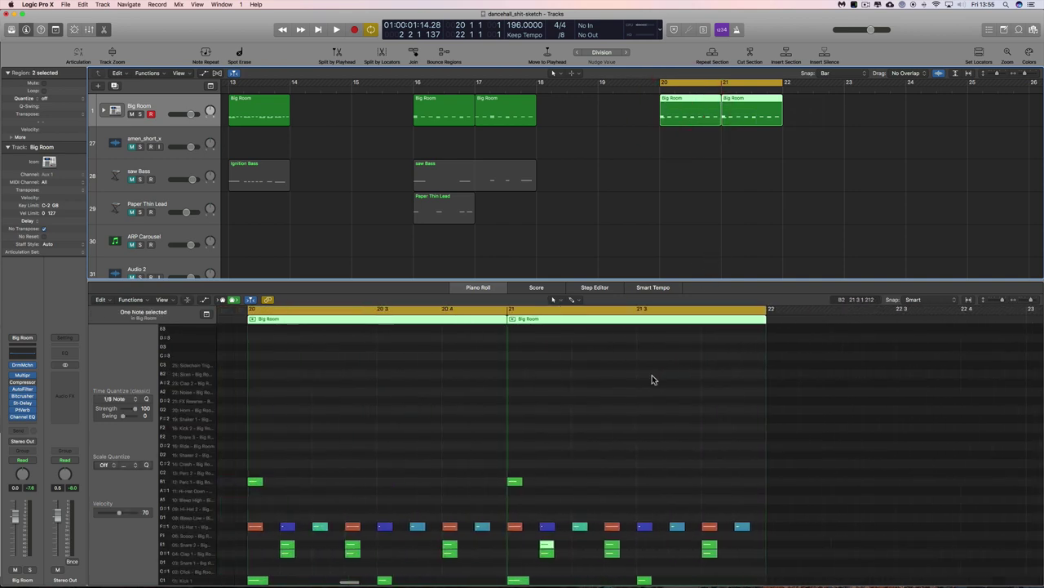
{"action": "scroll", "coordinate": [637, 396], "scroll_direction": "left", "scroll_amount": 5}
Step: Erase the Snare 2 and Clap 1 hits between beats 1 and 2 and the beat-3 Kick 1 in bars 20 and 21, and play the loop
{"action": "key", "text": "t"}
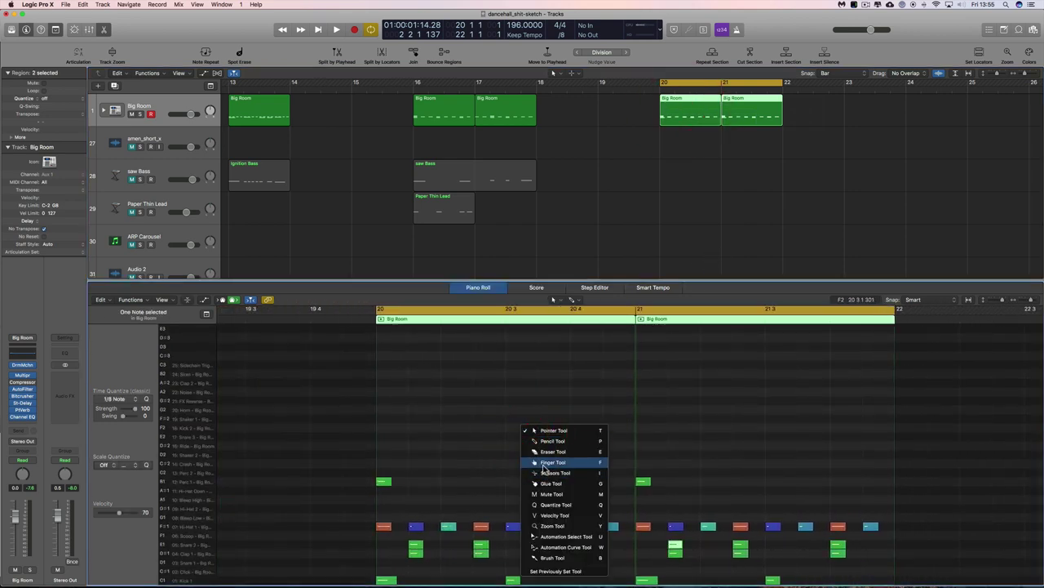
{"action": "left_click", "coordinate": [552, 451]}
{"action": "left_click", "coordinate": [416, 552]}
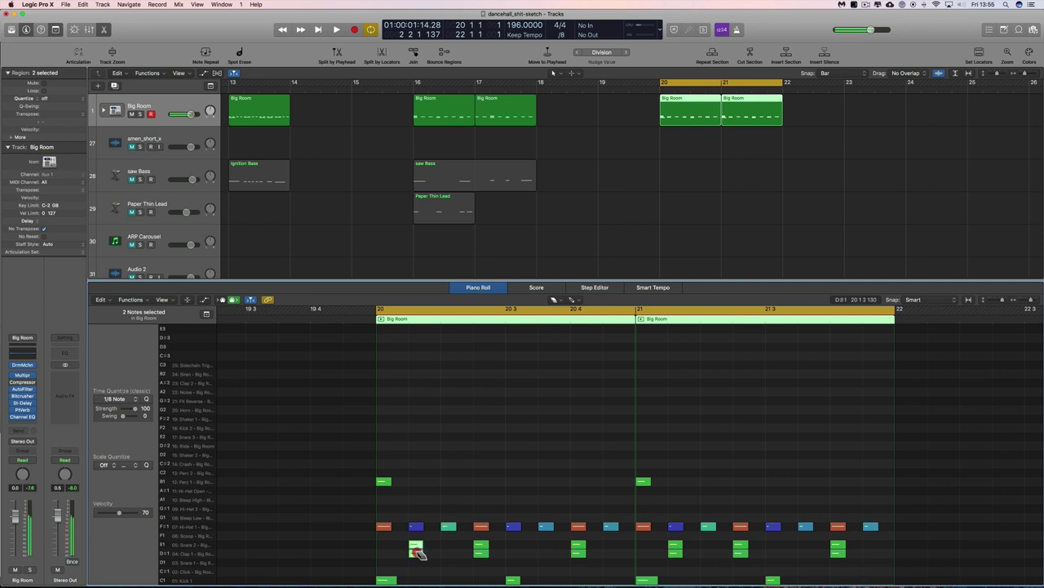
{"action": "left_click", "coordinate": [513, 580]}
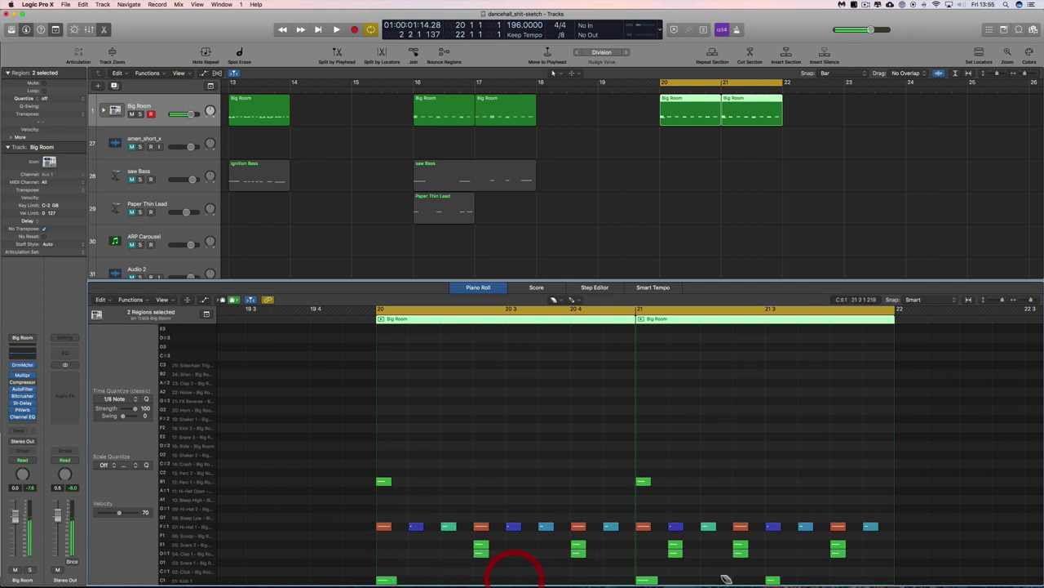
{"action": "left_click", "coordinate": [770, 580]}
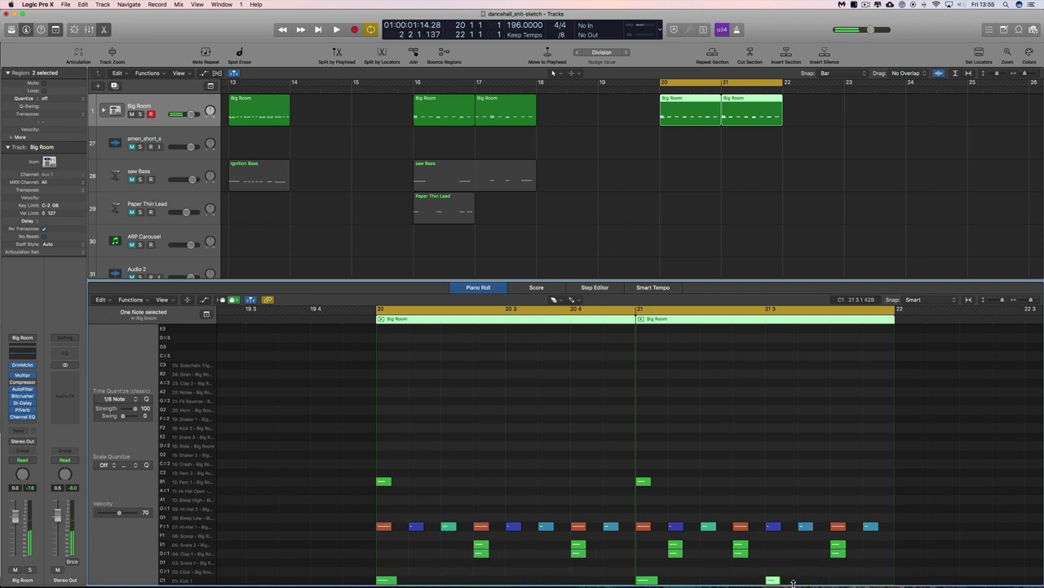
{"action": "left_click", "coordinate": [773, 580]}
{"action": "left_click", "coordinate": [677, 548]}
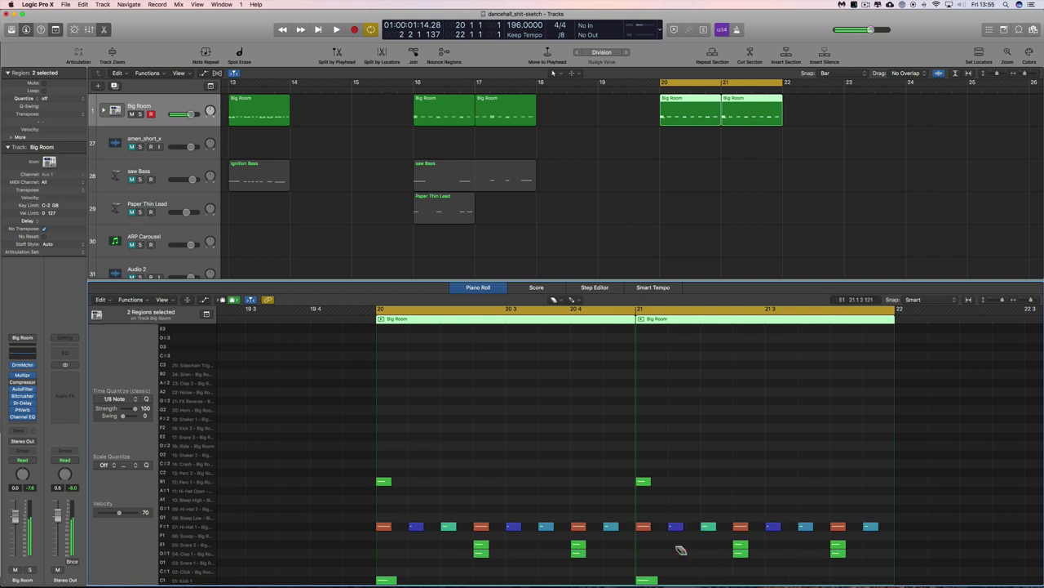
{"action": "key", "text": "t"}
{"action": "left_click", "coordinate": [688, 357]}
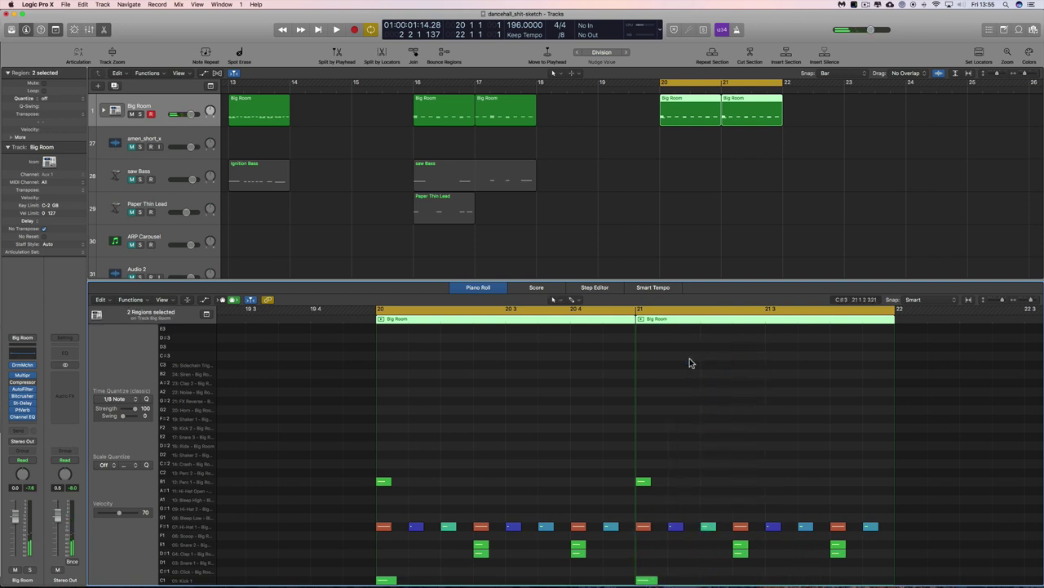
{"action": "key", "text": "space"}
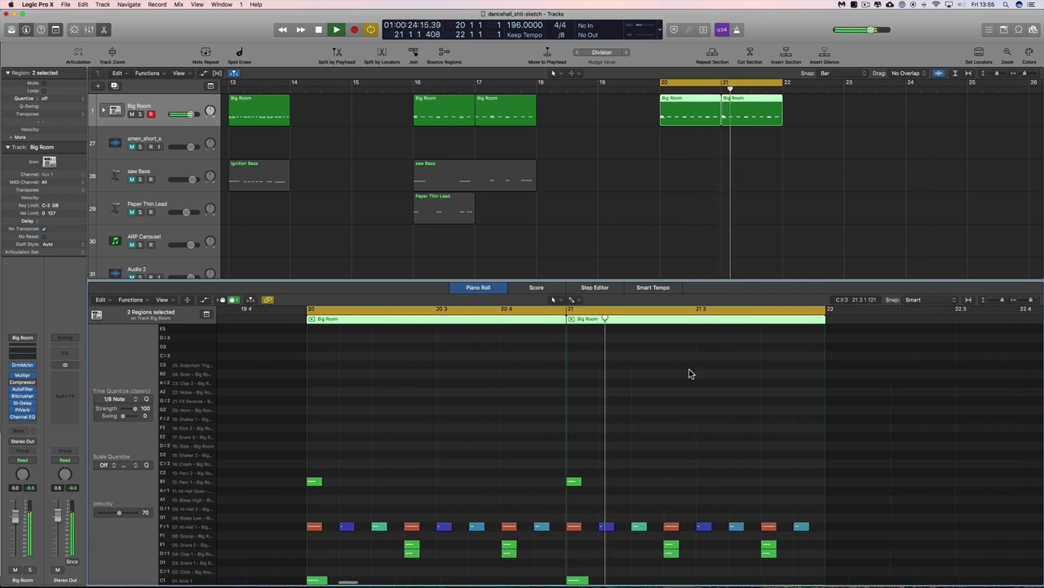
{"action": "key", "text": "space"}
Step: Draw Kick 1 notes on beat 3 of bars 20 and 21 with the Pencil tool and play the loop
{"action": "key", "text": "t"}
{"action": "left_click", "coordinate": [483, 426]}
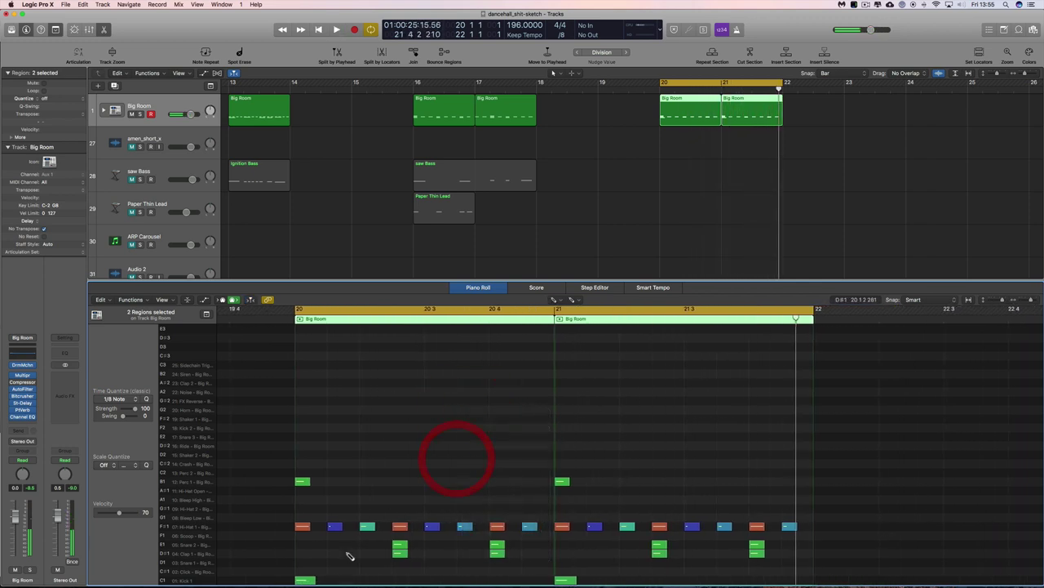
{"action": "left_click", "coordinate": [432, 580]}
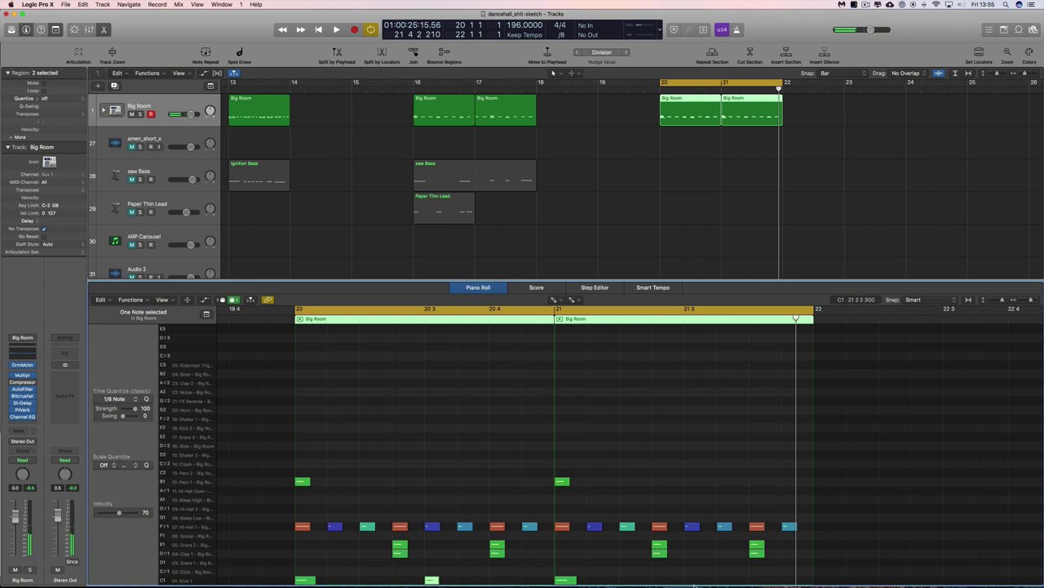
{"action": "left_click", "coordinate": [663, 553]}
{"action": "key", "text": "space"}
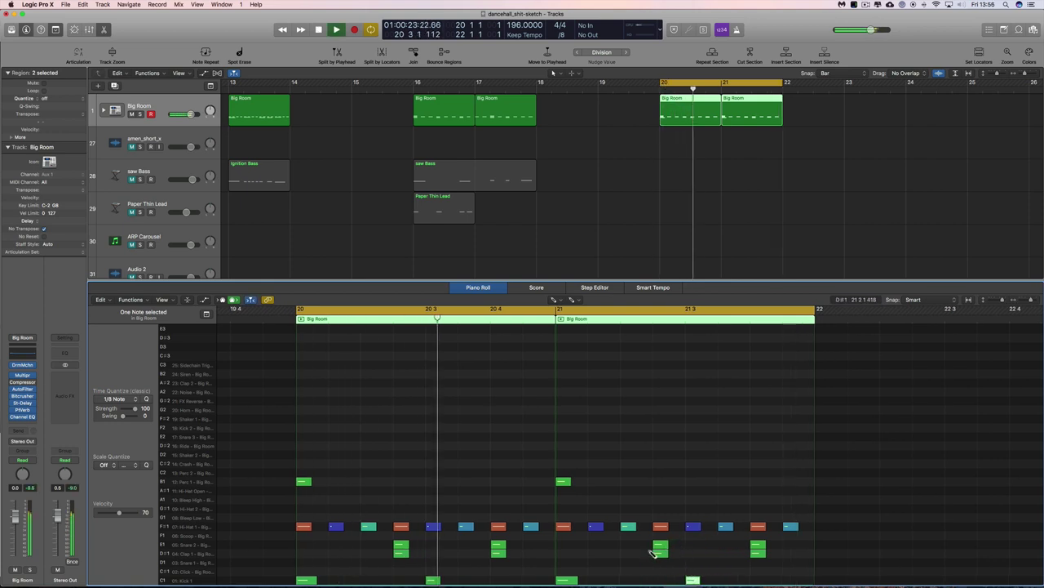
{"action": "key", "text": "space"}
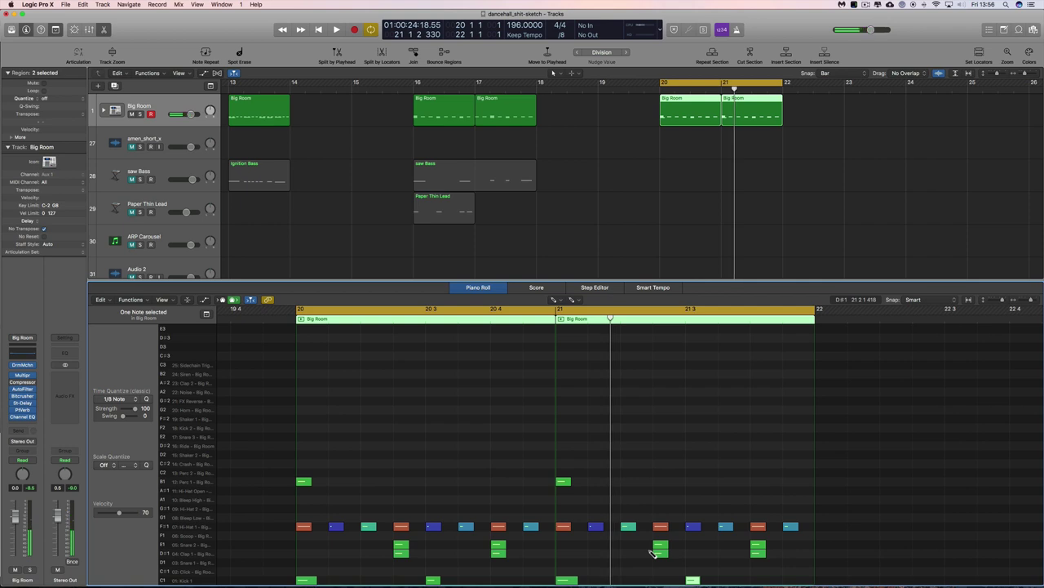
Step: Add Clap 1 and Snare 2 hits midway between beats 1 and 2 of bar 21 and play the loop
{"action": "left_click", "coordinate": [346, 554]}
{"action": "left_click", "coordinate": [337, 554]}
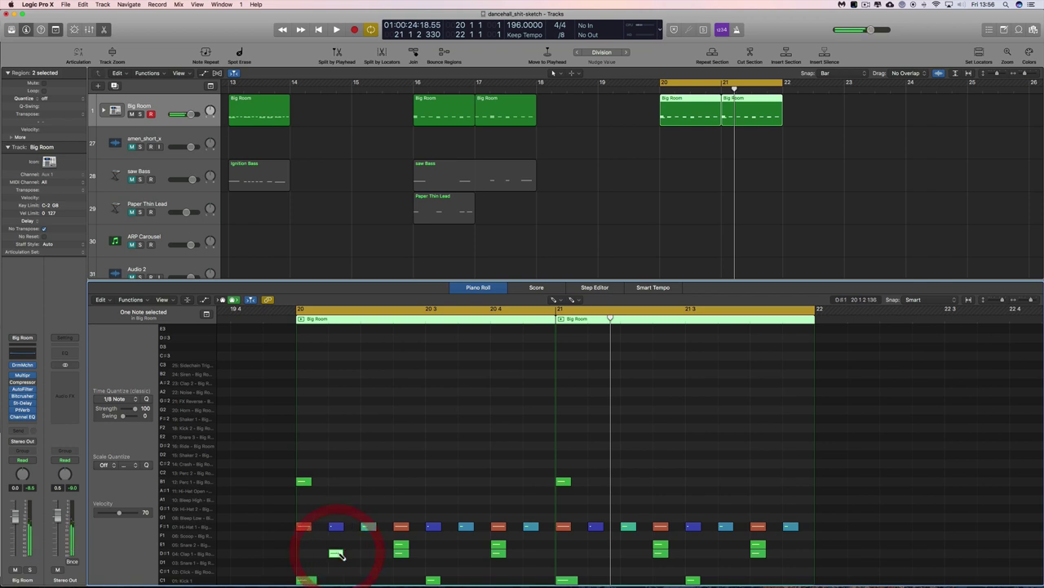
{"action": "left_click", "coordinate": [595, 561]}
{"action": "left_click_drag", "start_coordinate": [596, 555], "coordinate": [595, 545]}
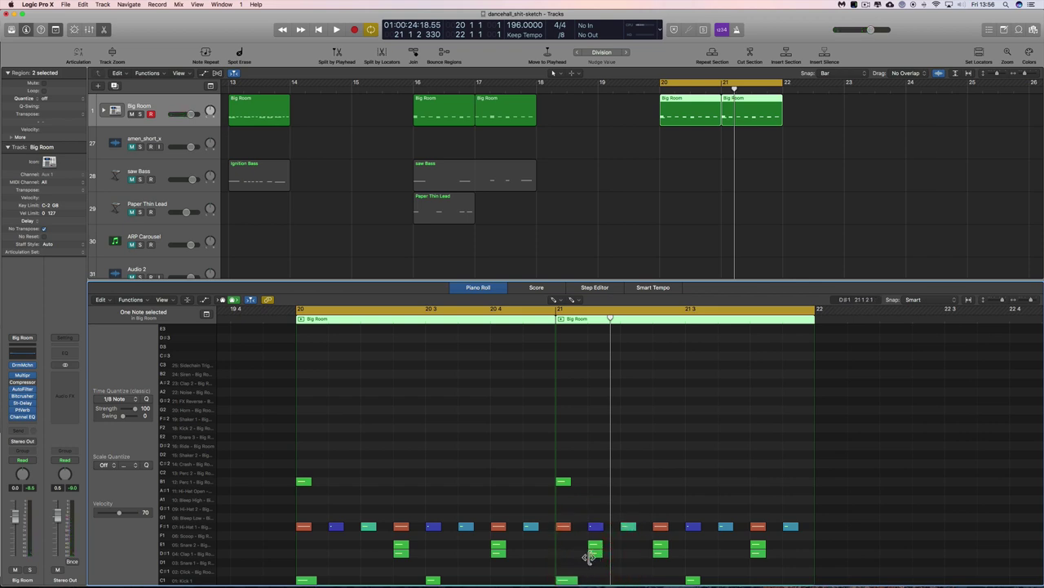
{"action": "key", "text": "space"}
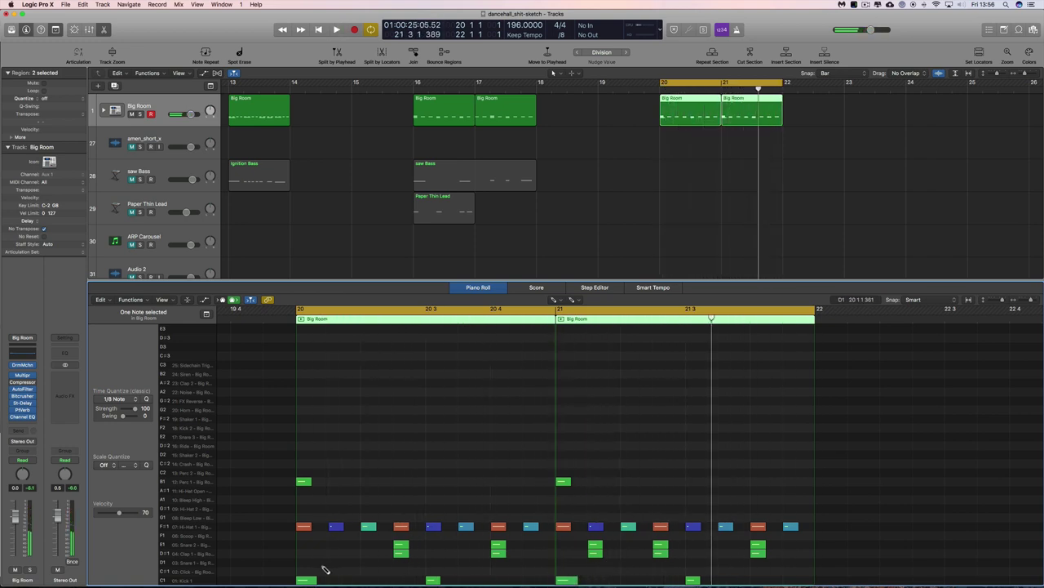
Step: Add Clap 1 and Snare 2 hits midway between beats 1 and 2 of bar 20 and replay the loop
{"action": "left_click", "coordinate": [335, 553]}
{"action": "left_click", "coordinate": [335, 544]}
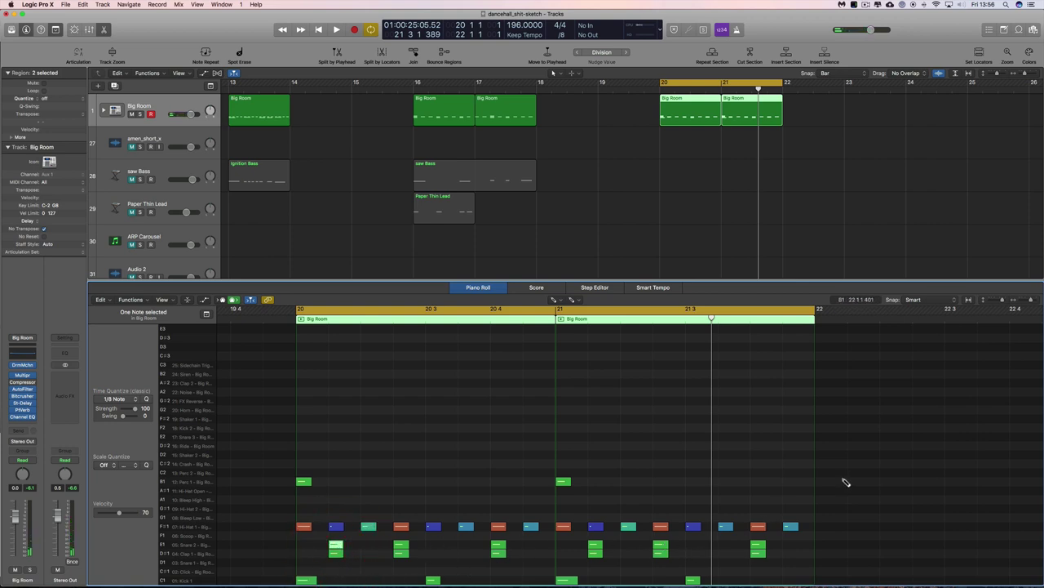
{"action": "key", "text": "space"}
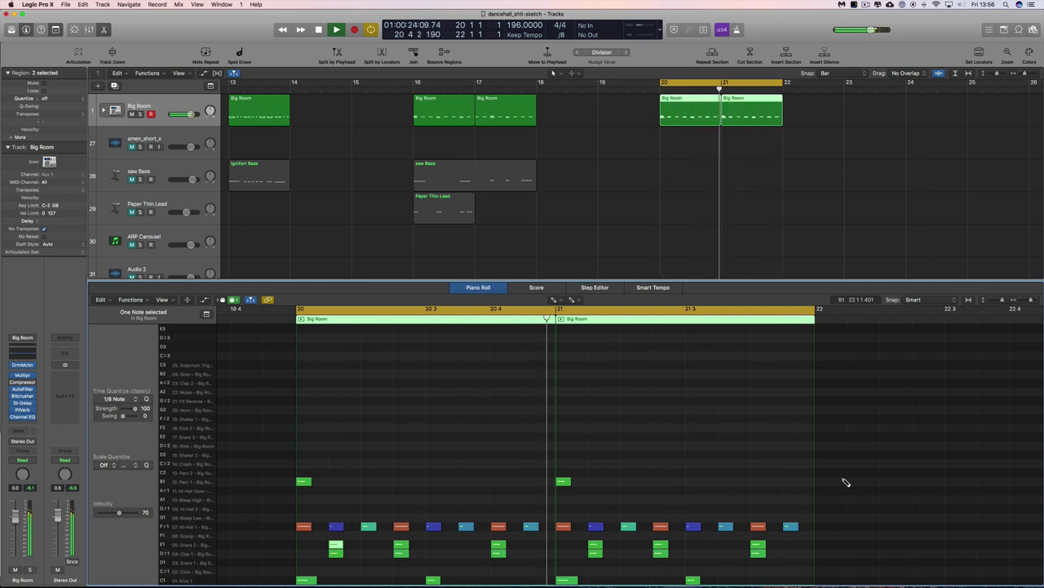
{"action": "key", "text": "space"}
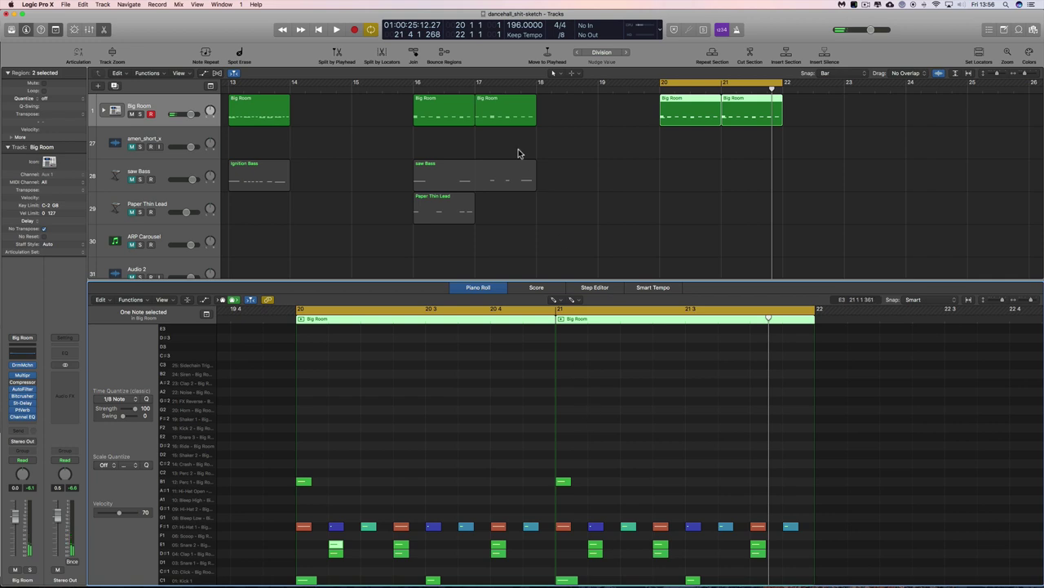
Step: Select the Big Room regions at bars 16 and 17, set the cycle range to bar 16 only, and play it
{"action": "left_click", "coordinate": [509, 116]}
{"action": "left_click", "coordinate": [444, 114], "text": "shift"}
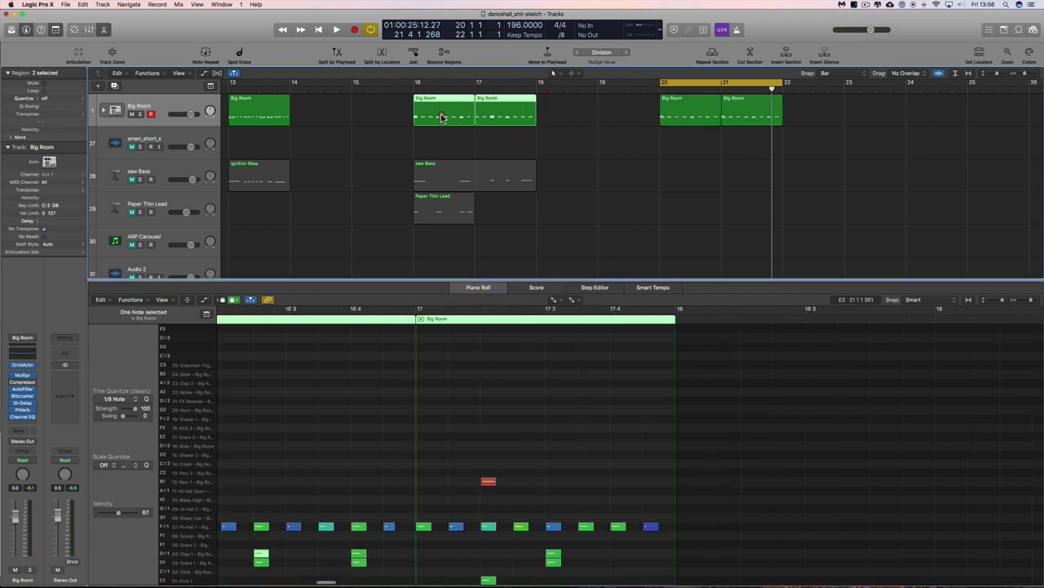
{"action": "scroll", "coordinate": [571, 396], "scroll_direction": "left", "scroll_amount": 3}
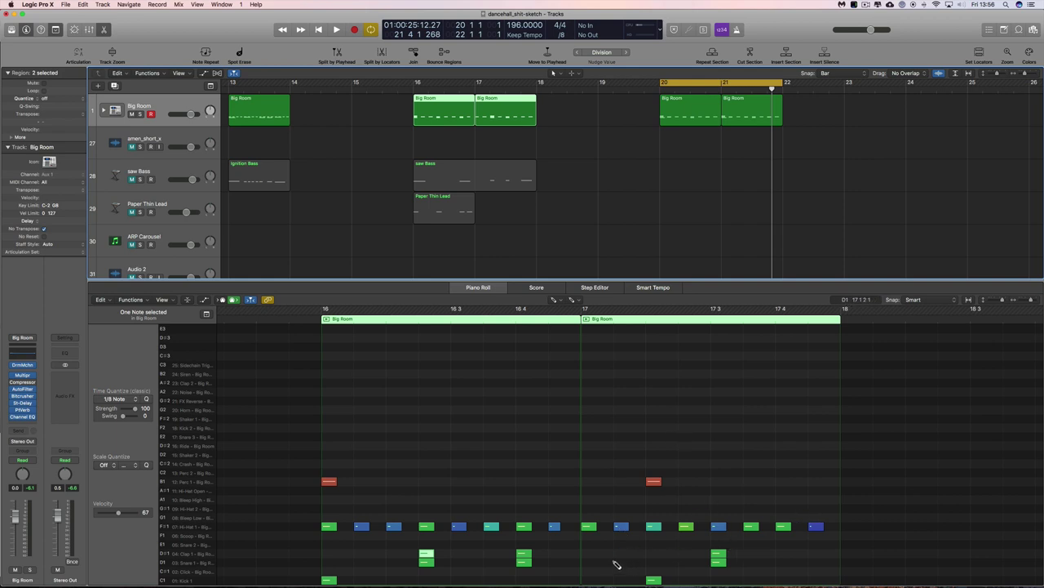
{"action": "scroll", "coordinate": [640, 560], "scroll_direction": "right", "scroll_amount": 2}
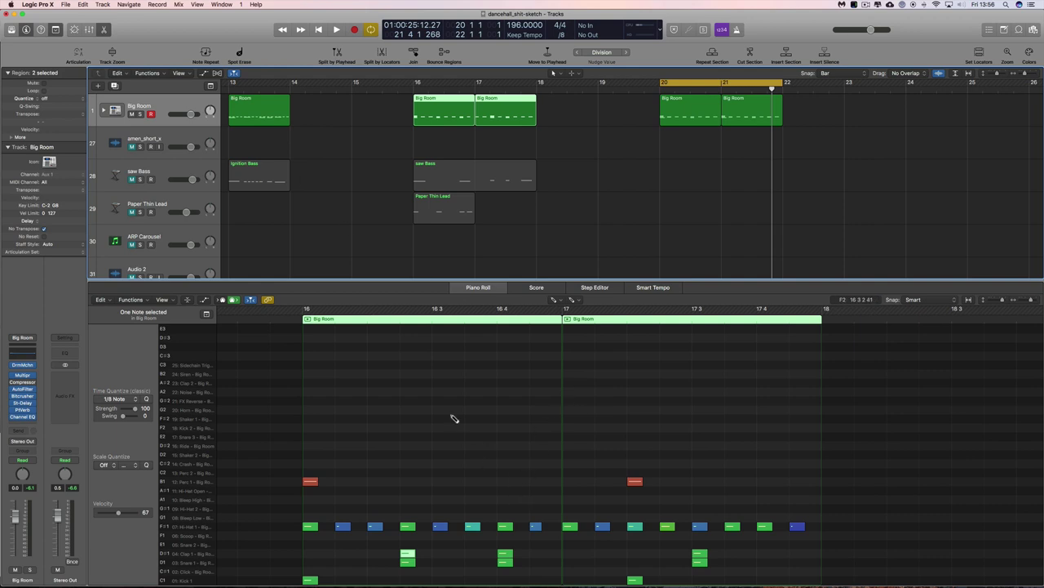
{"action": "left_click_drag", "start_coordinate": [327, 314], "coordinate": [566, 320]}
{"action": "key", "text": "space"}
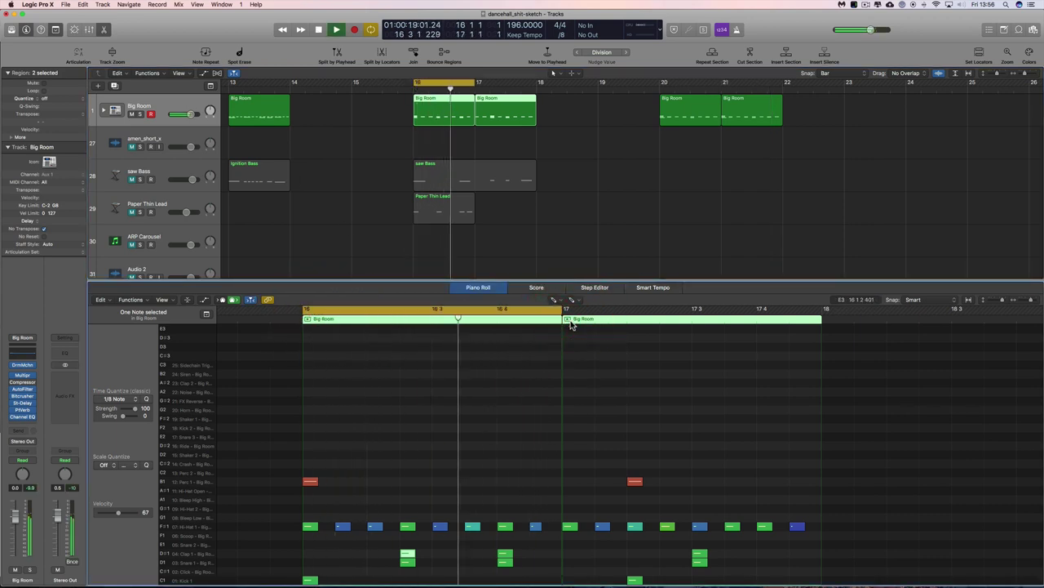
{"action": "key", "text": "space"}
Step: Move the Snare 1 note midway between beats 2 and 3 of bar 16 to Kick 1 with the Pointer tool and play the loop
{"action": "key", "text": "t"}
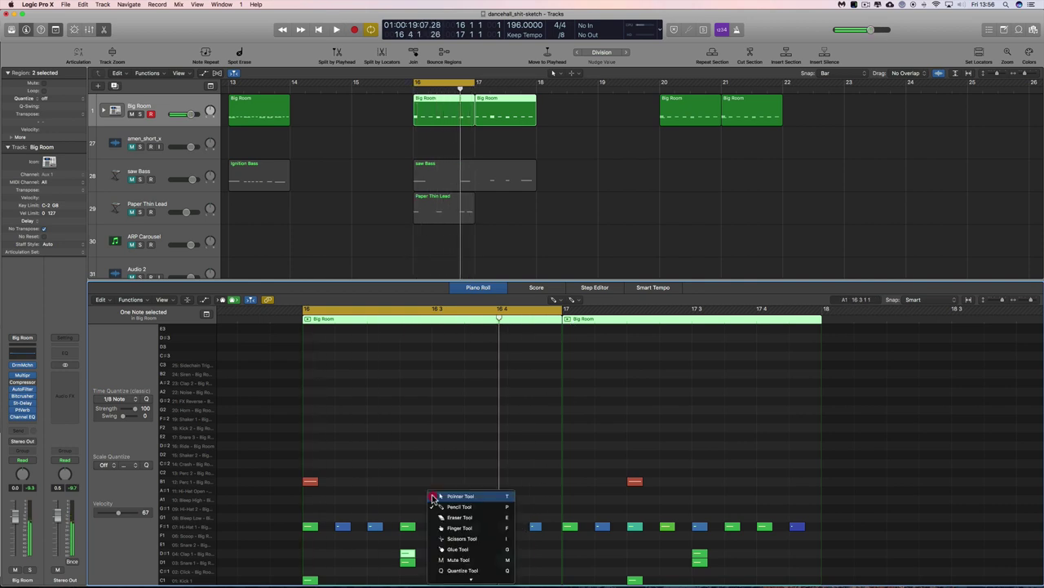
{"action": "key", "text": "t"}
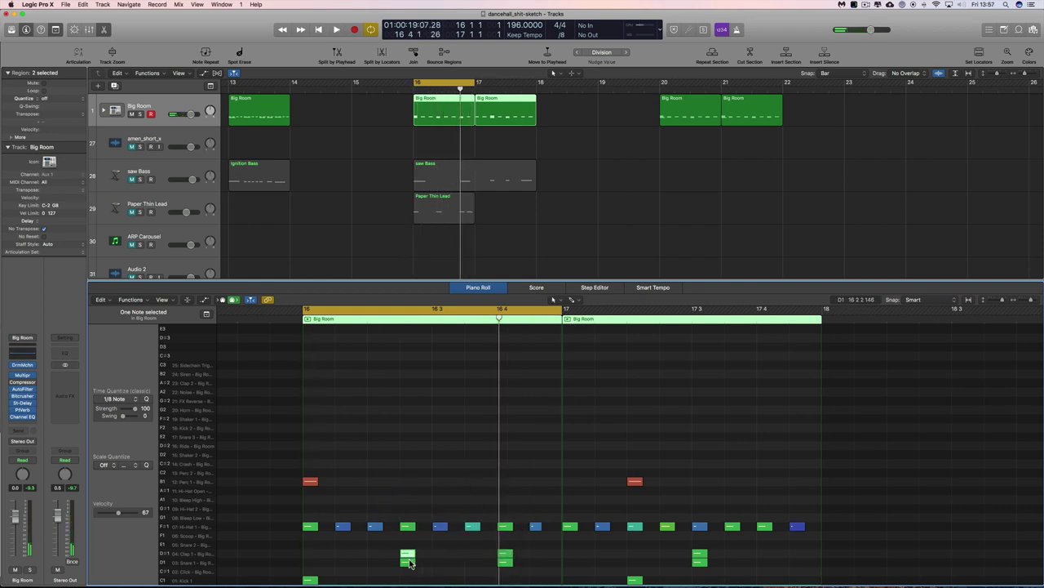
{"action": "left_click_drag", "start_coordinate": [410, 563], "coordinate": [409, 580]}
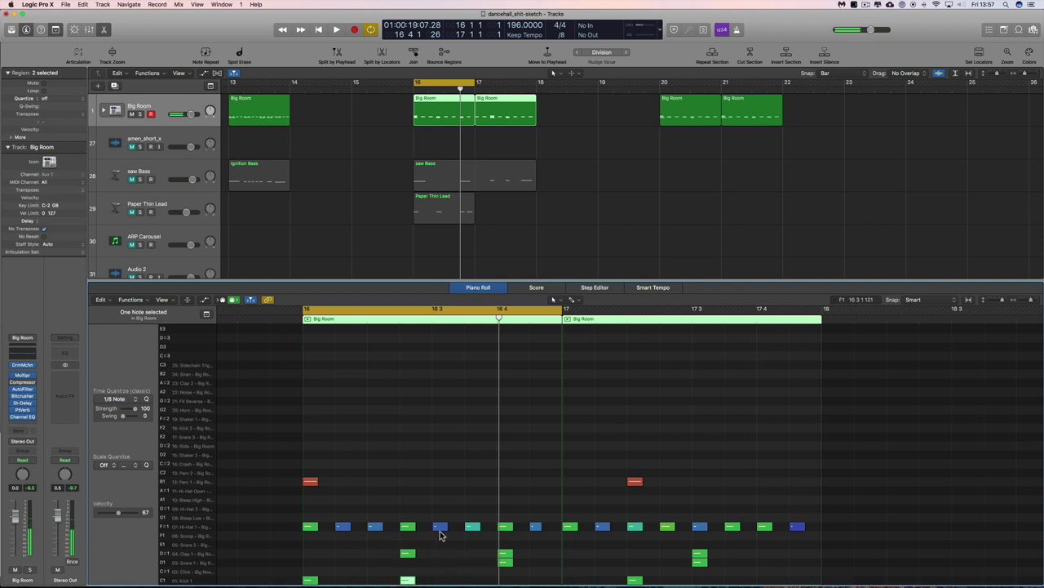
{"action": "key", "text": "space"}
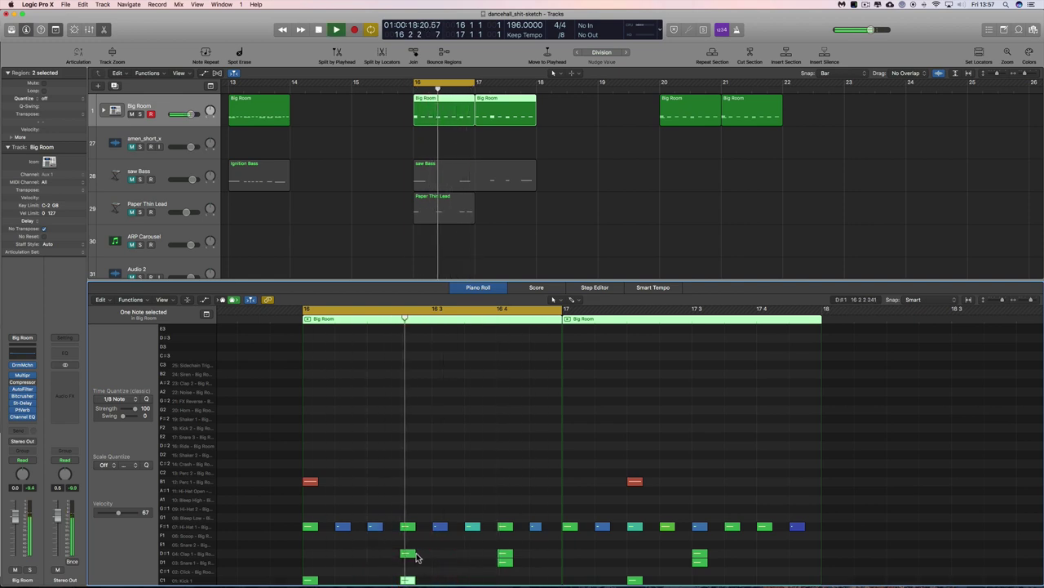
{"action": "key", "text": "space"}
Step: Move the Kick 1 note between beats 2 and 3 of bar 16 back to Snare 1 and replay the loop
{"action": "left_click_drag", "start_coordinate": [409, 580], "coordinate": [417, 562]}
{"action": "key", "text": "space"}
{"action": "key", "text": "space"}
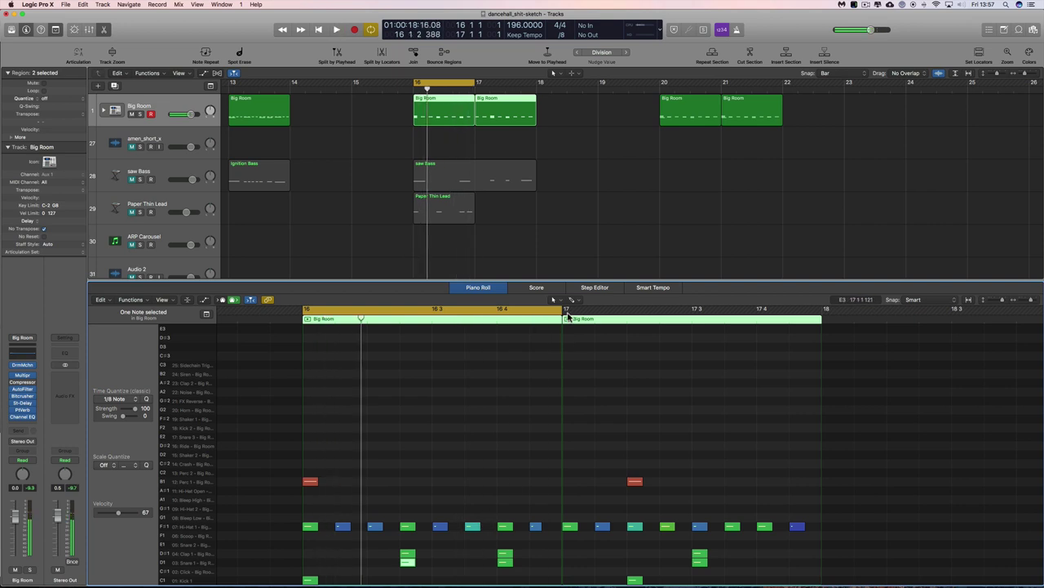
Step: Set the cycle range to bars 16 and 17, draw a Clap 1 note midway between beats 1 and 2 of bar 16, and play the loop
{"action": "left_click_drag", "start_coordinate": [561, 311], "coordinate": [822, 339]}
{"action": "right_click", "coordinate": [585, 545]}
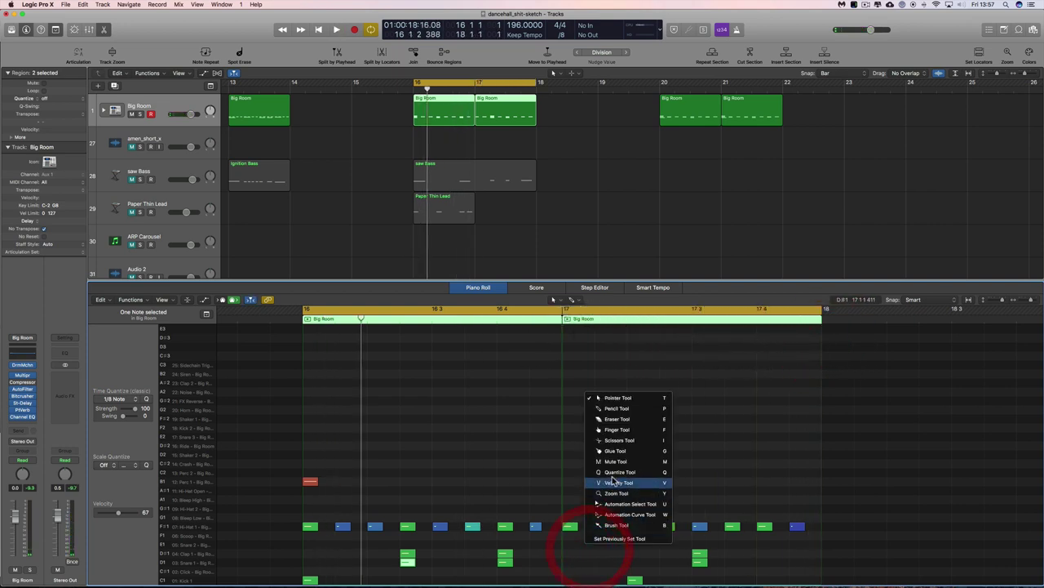
{"action": "left_click", "coordinate": [608, 410]}
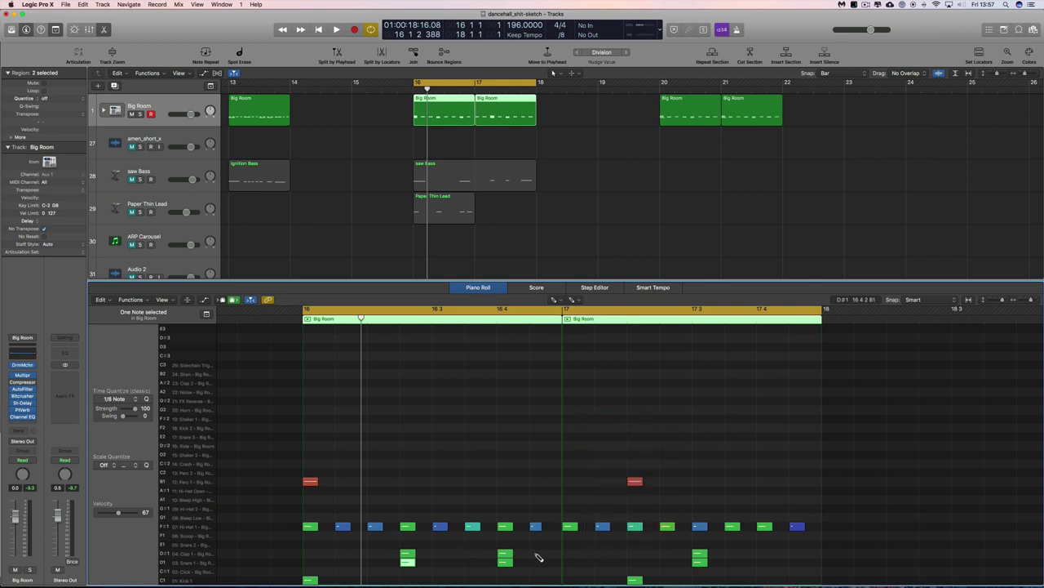
{"action": "left_click", "coordinate": [346, 555]}
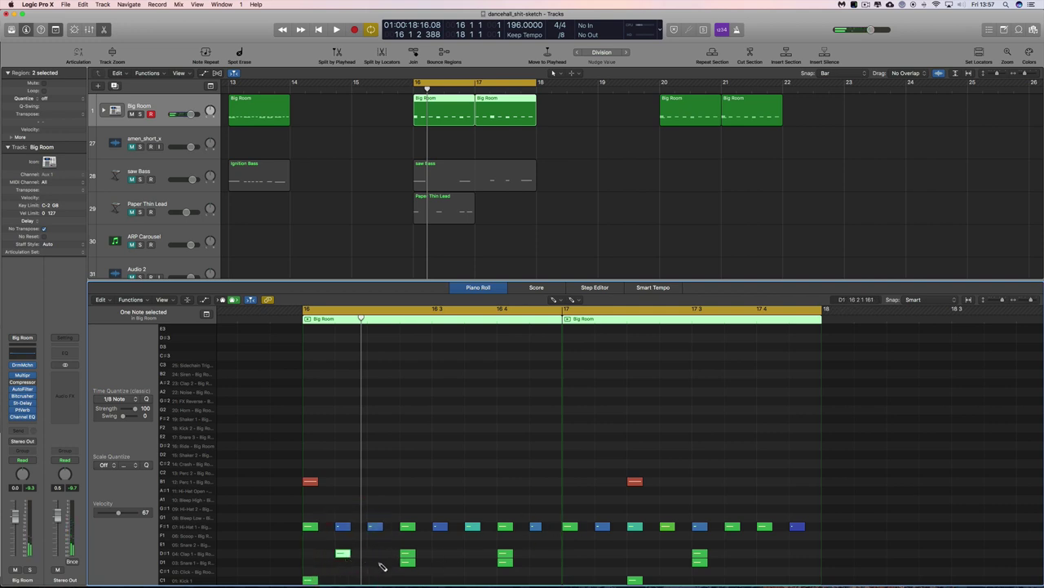
{"action": "key", "text": "space"}
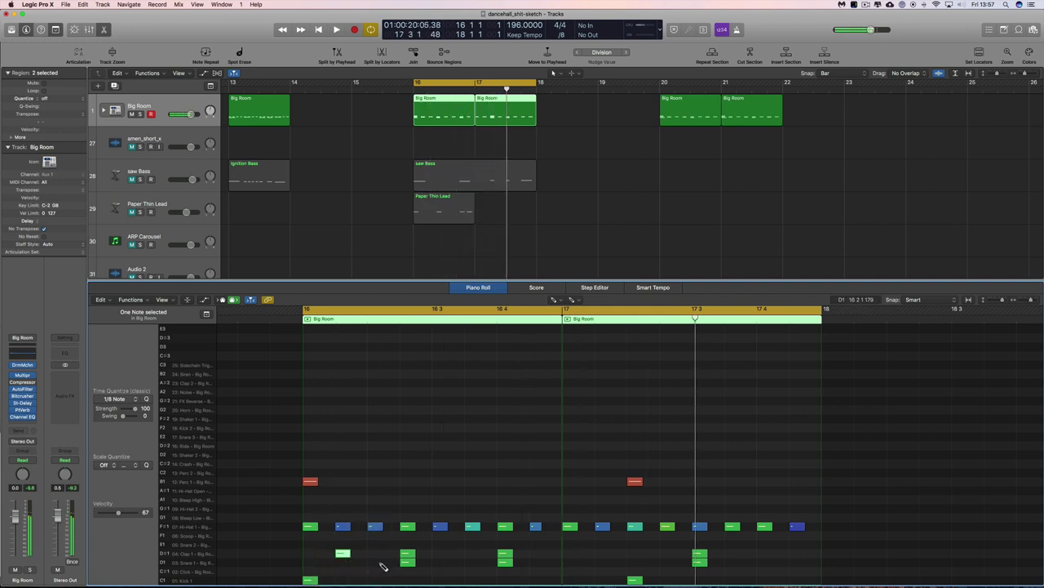
Step: Remove the Clap 1 note between beats 1 and 2 of bar 16 and replay the two-bar loop
{"action": "left_click", "coordinate": [343, 554]}
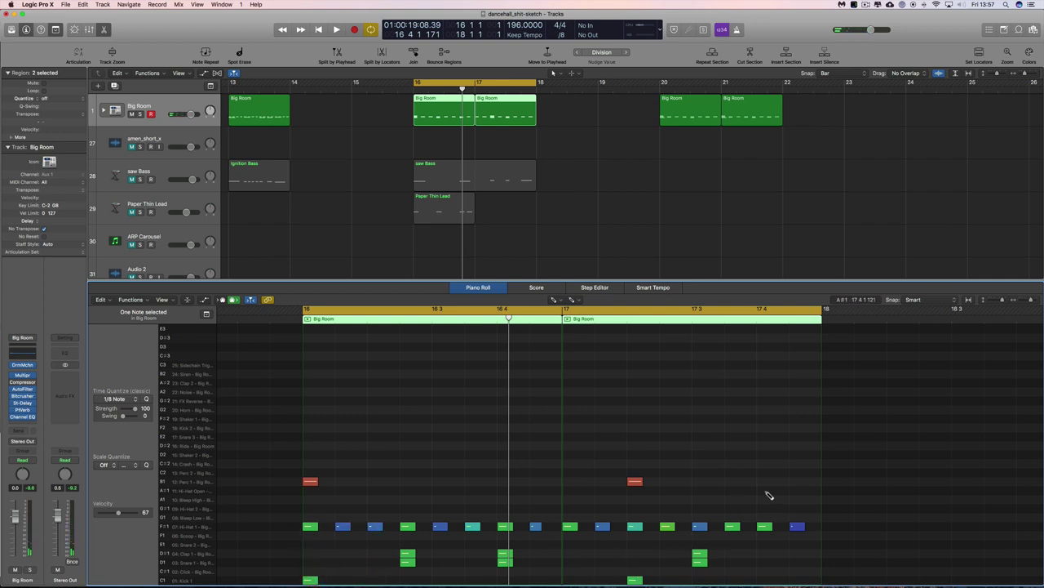
{"action": "key", "text": "space"}
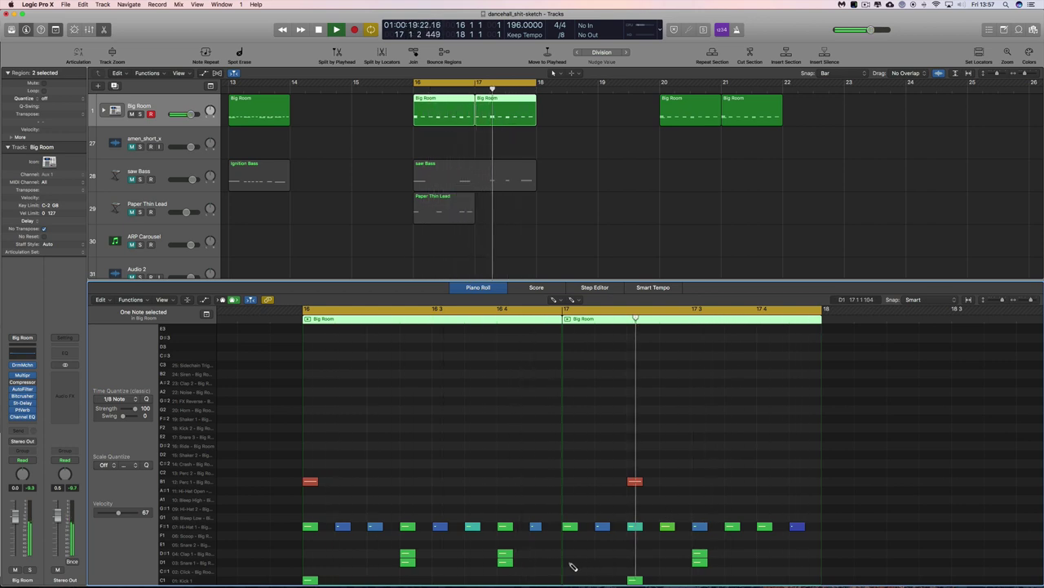
{"action": "key", "text": "space"}
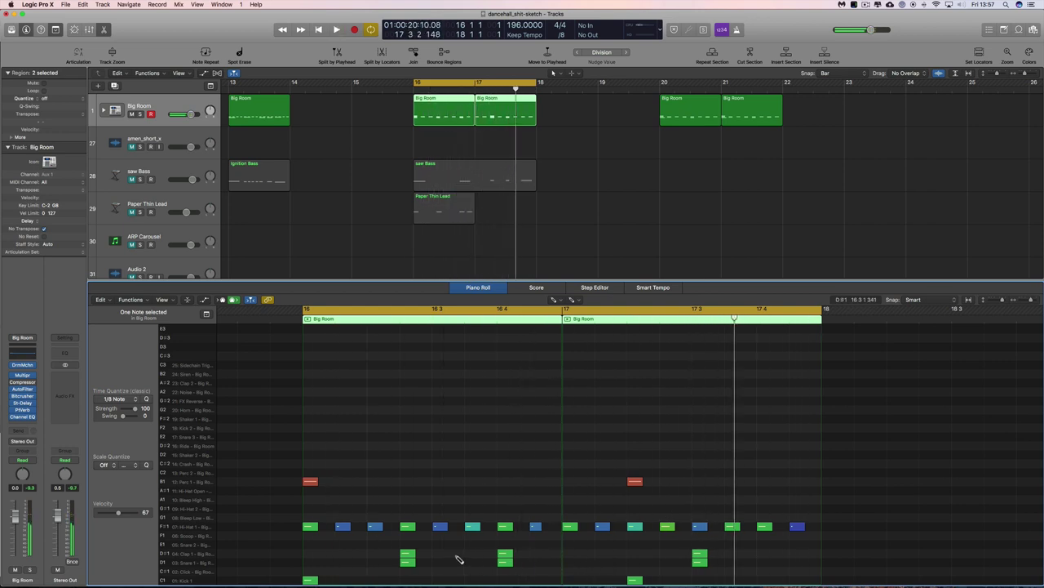
Step: Draw Clap 1 notes on beat 4 and midway between beats 3 and 4 of bar 17, and play the loop
{"action": "left_click", "coordinate": [764, 554]}
{"action": "left_click", "coordinate": [731, 554]}
{"action": "key", "text": "space"}
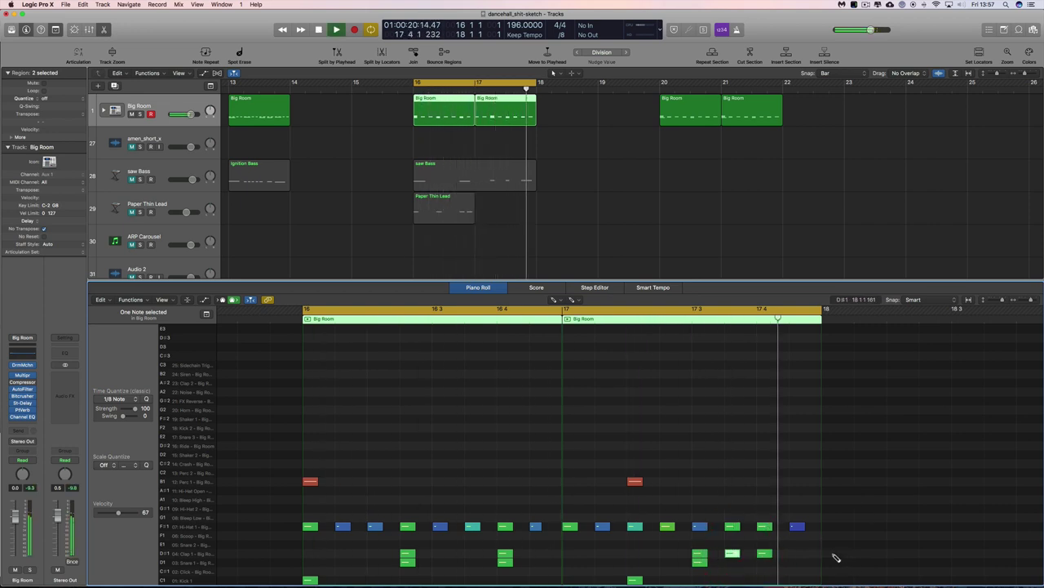
{"action": "key", "text": "space"}
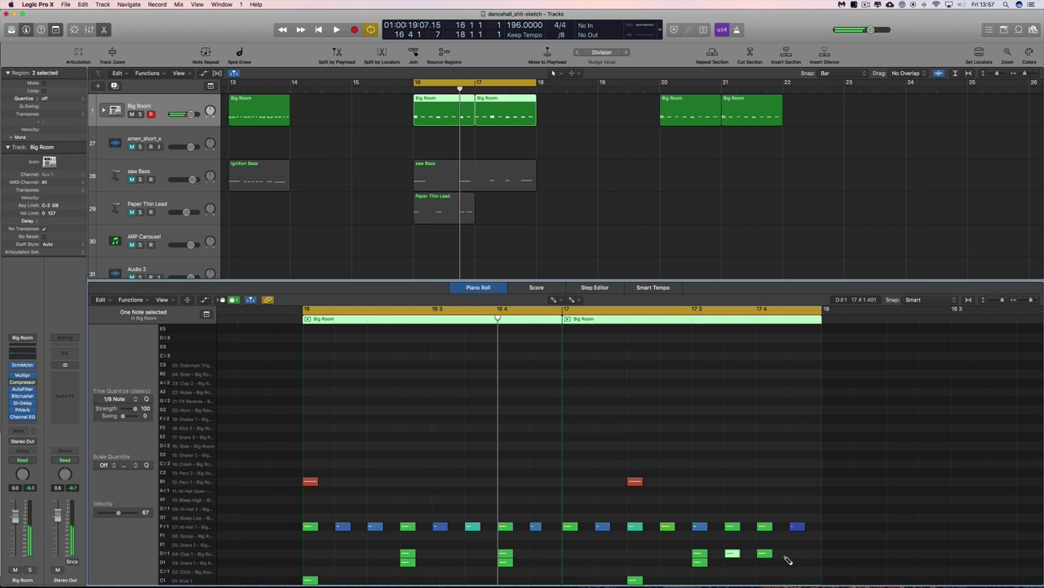
Step: Replace the Clap 1 note between beats 3 and 4 of bar 17 with one midway after beat 4, and replay the loop
{"action": "left_click", "coordinate": [735, 554]}
{"action": "left_click", "coordinate": [795, 555]}
{"action": "key", "text": "space"}
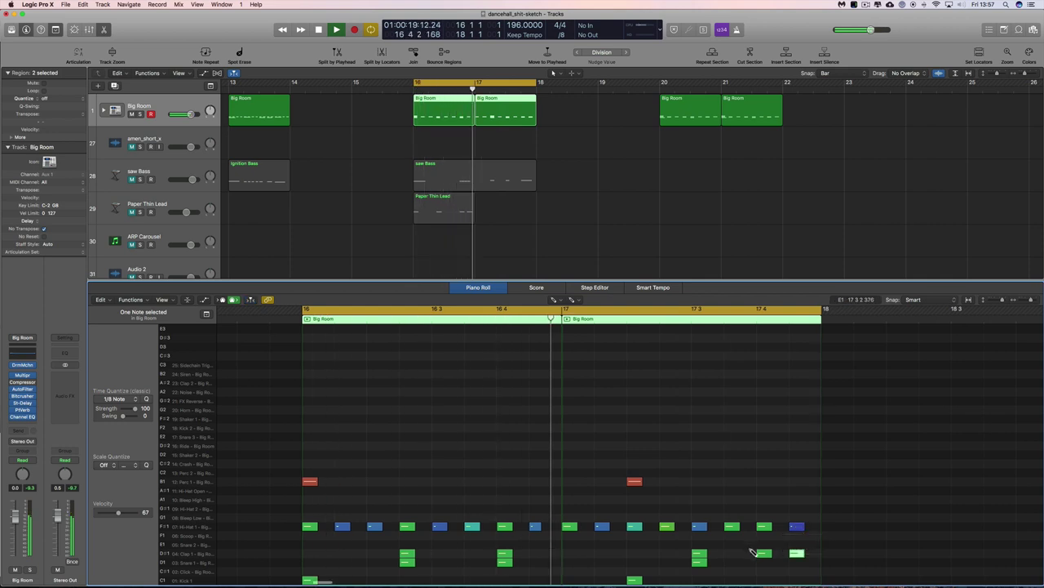
{"action": "key", "text": "space"}
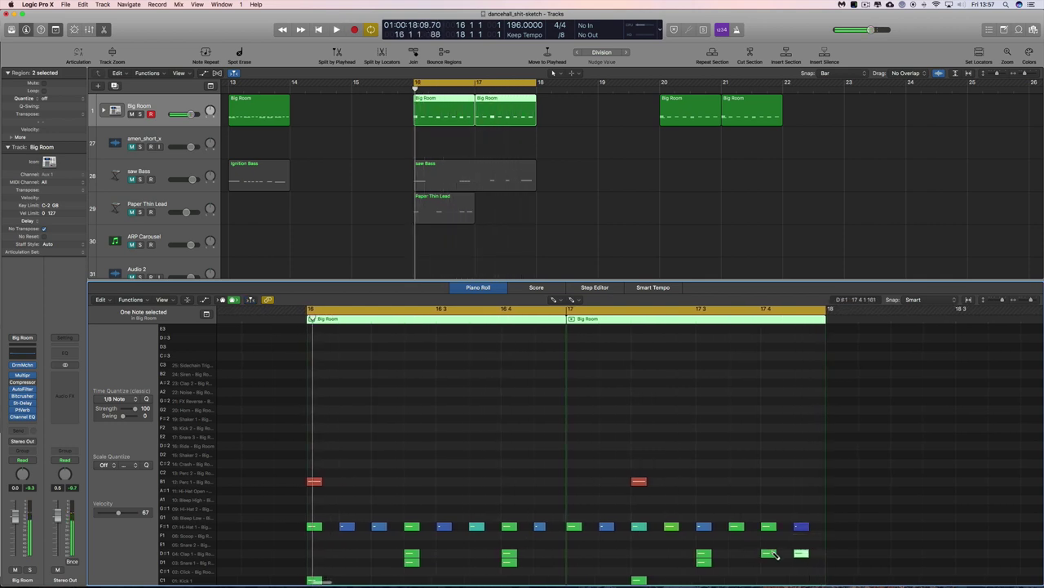
Step: Delete the beat 4 Clap 1 note in bar 17, shift the last clap back to midway between beats 3 and 4, and play the loop
{"action": "left_click", "coordinate": [769, 553]}
{"action": "key", "text": "Delete"}
{"action": "left_click_drag", "start_coordinate": [804, 556], "coordinate": [770, 555]}
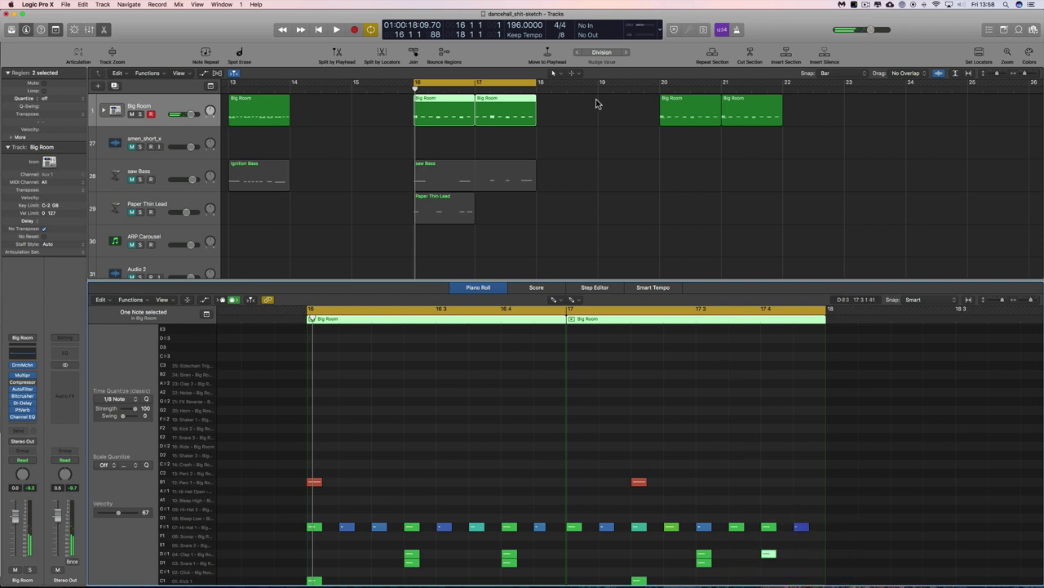
{"action": "left_click", "coordinate": [579, 53]}
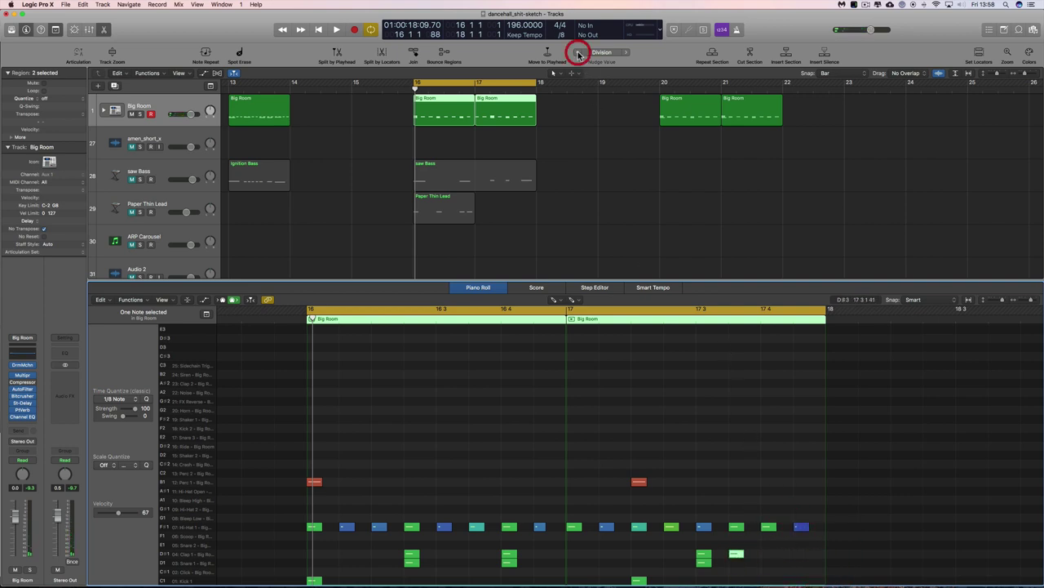
{"action": "key", "text": "space"}
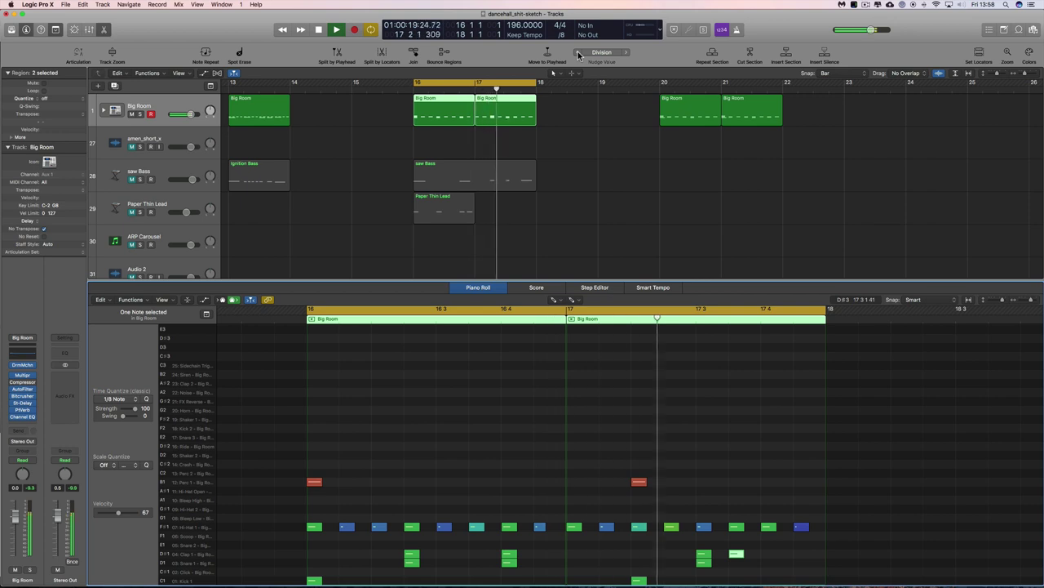
{"action": "key", "text": "space"}
Step: Nudge the selected Clap 1 note back to midway between beats 2 and 3 of bar 17 and play the loop
{"action": "left_click", "coordinate": [578, 53]}
{"action": "left_click", "coordinate": [579, 53]}
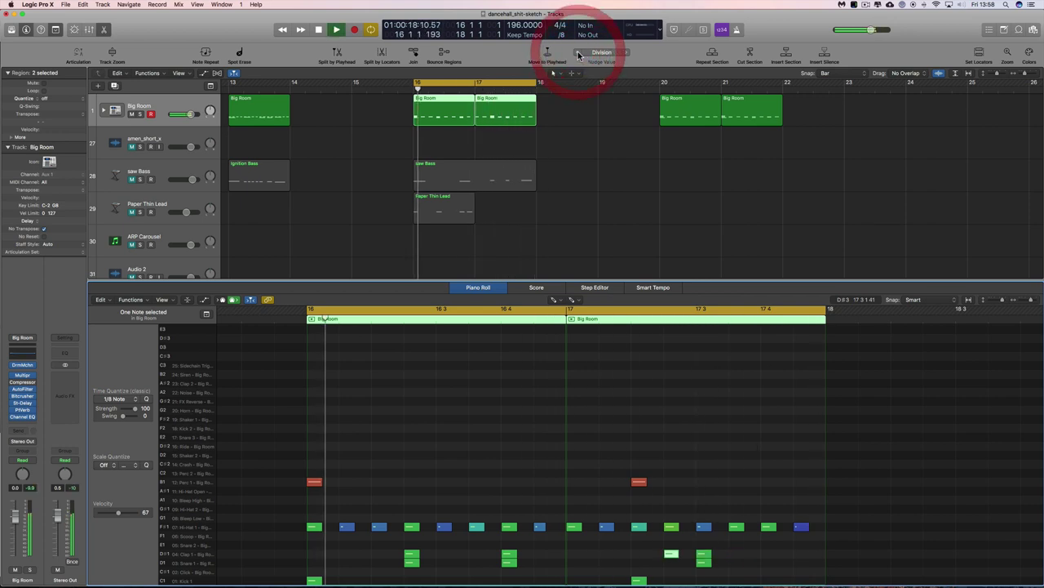
{"action": "key", "text": "space"}
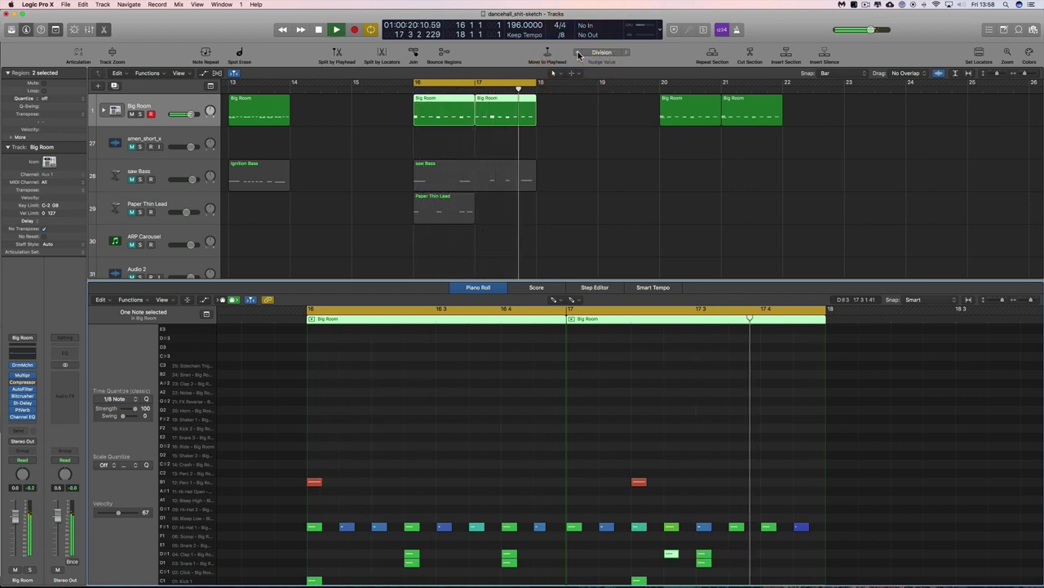
{"action": "key", "text": "space"}
Step: Nudge the selected Clap 1 note back in division steps to beat 1 of bar 17 while auditioning the loop
{"action": "left_click", "coordinate": [579, 53]}
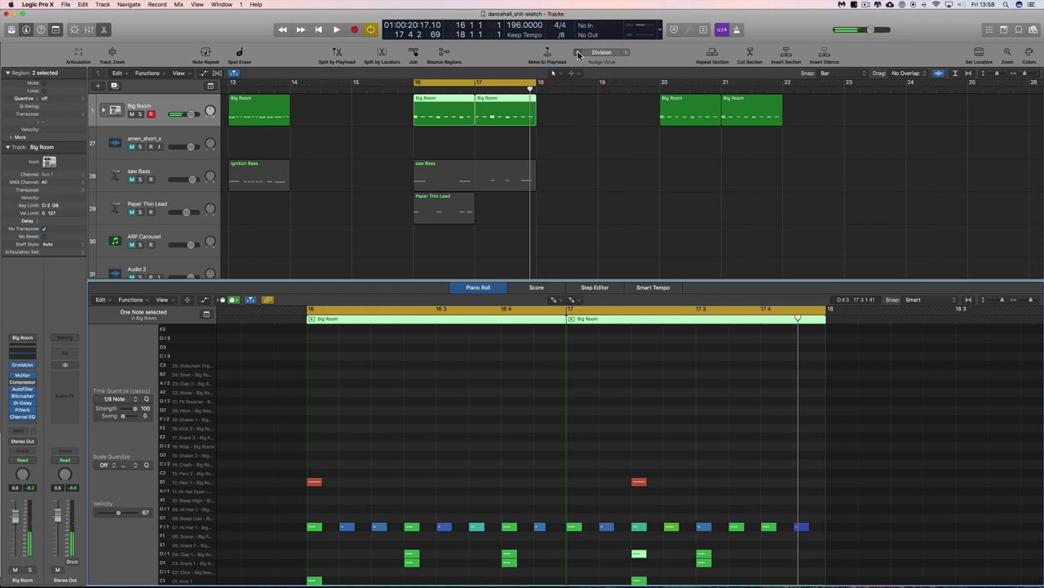
{"action": "left_click", "coordinate": [579, 53]}
{"action": "key", "text": "space"}
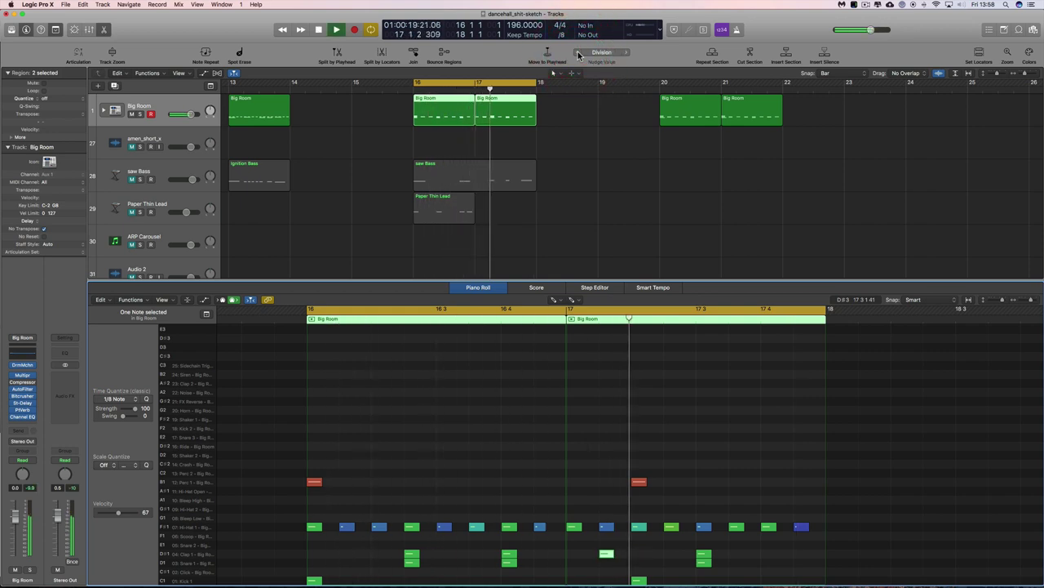
{"action": "left_click", "coordinate": [579, 53]}
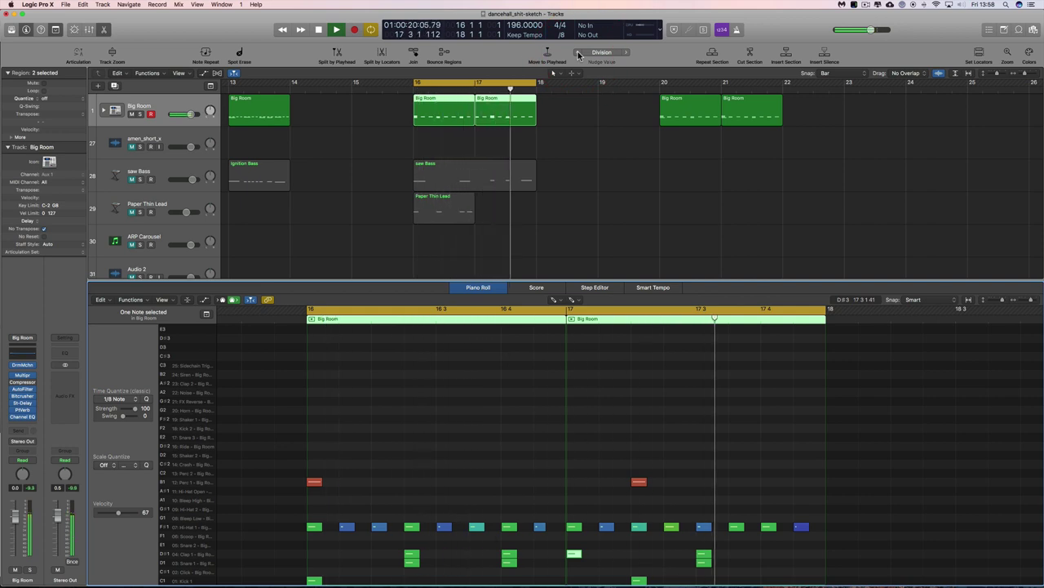
{"action": "key", "text": "space"}
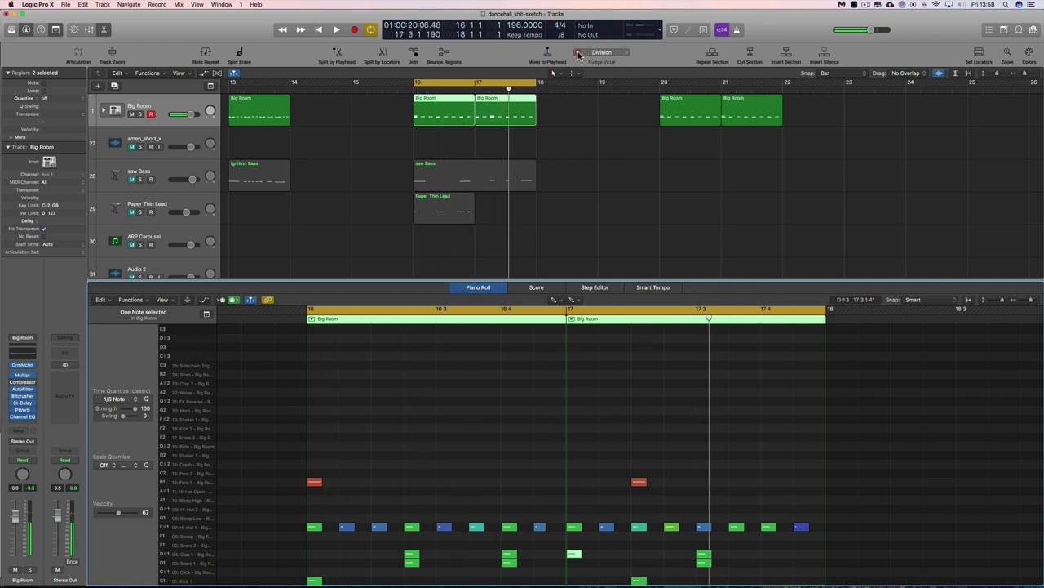
Step: Replace the Clap 1 note on beat 1 of bar 17 with one in bar 16, nudge it between beats 3 and 4, and play the loop
{"action": "left_click", "coordinate": [576, 555]}
{"action": "left_click", "coordinate": [543, 555]}
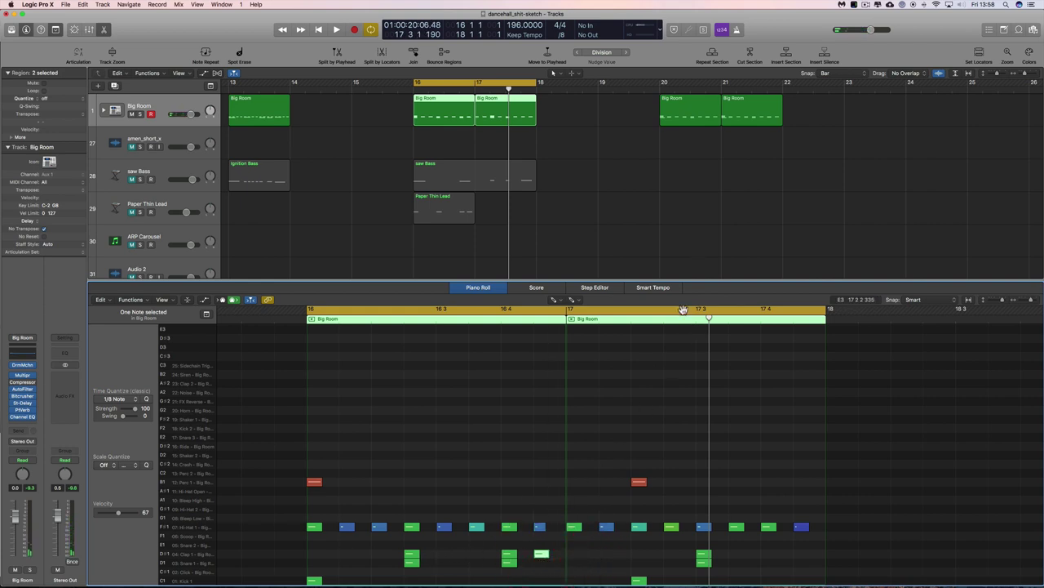
{"action": "left_click", "coordinate": [578, 53]}
{"action": "left_click", "coordinate": [578, 53]}
{"action": "key", "text": "space"}
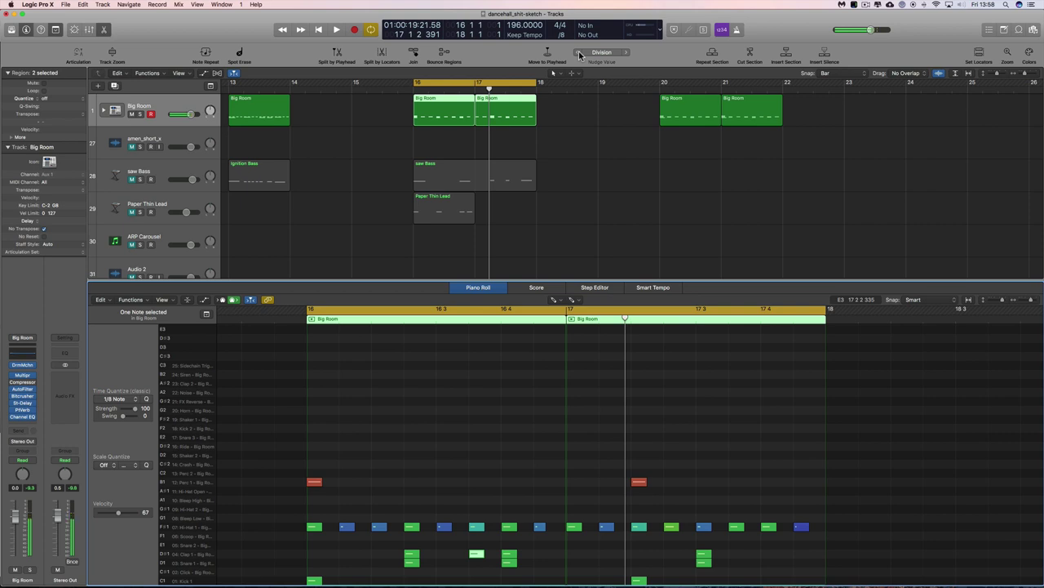
Step: Nudge the Clap 1 note back in division steps to midway between beats 1 and 2 of bar 16 while auditioning the loop
{"action": "key", "text": "space"}
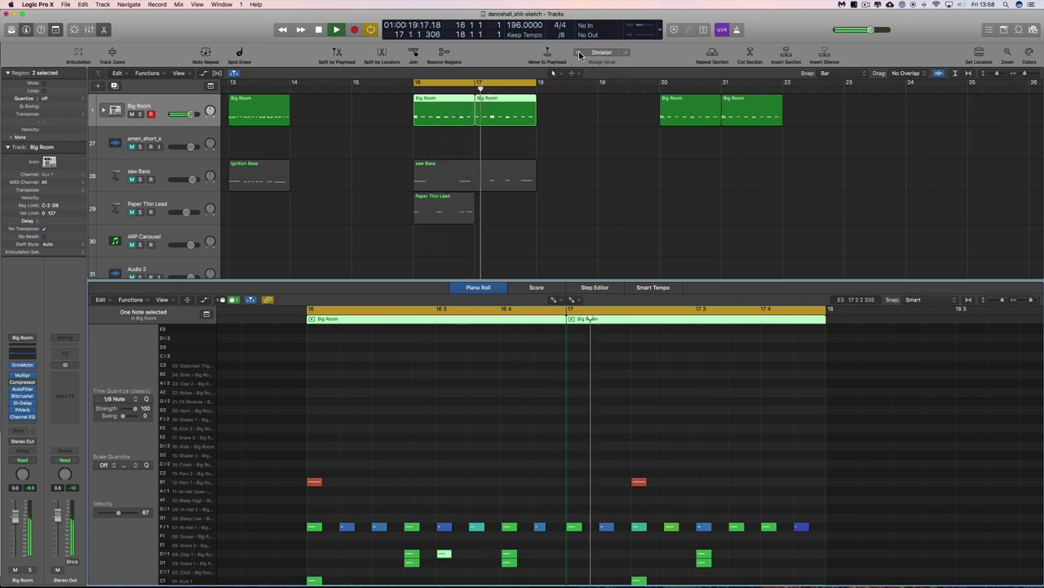
{"action": "key", "text": "space"}
{"action": "key", "text": "space"}
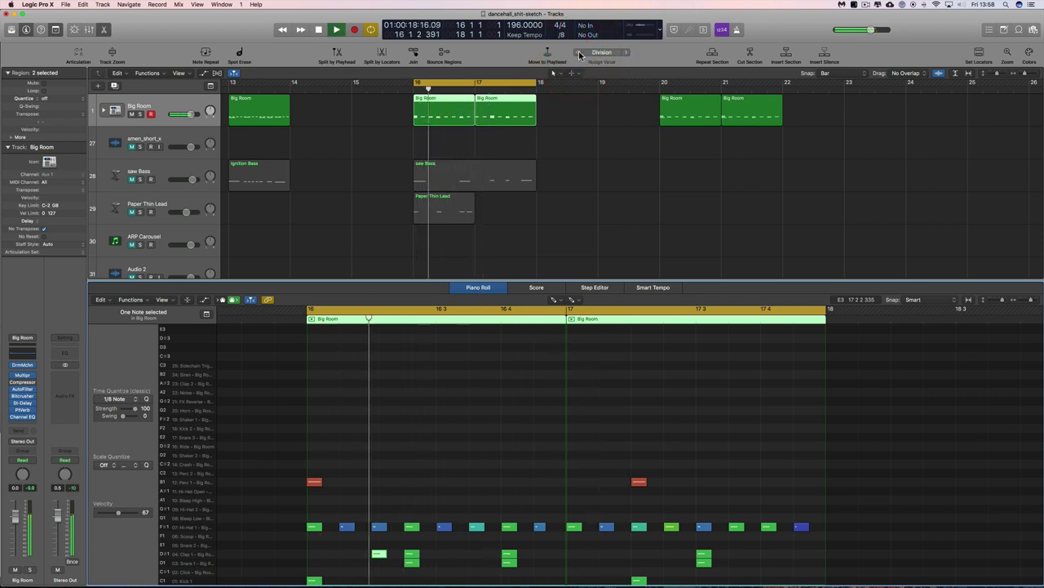
{"action": "left_click", "coordinate": [579, 54]}
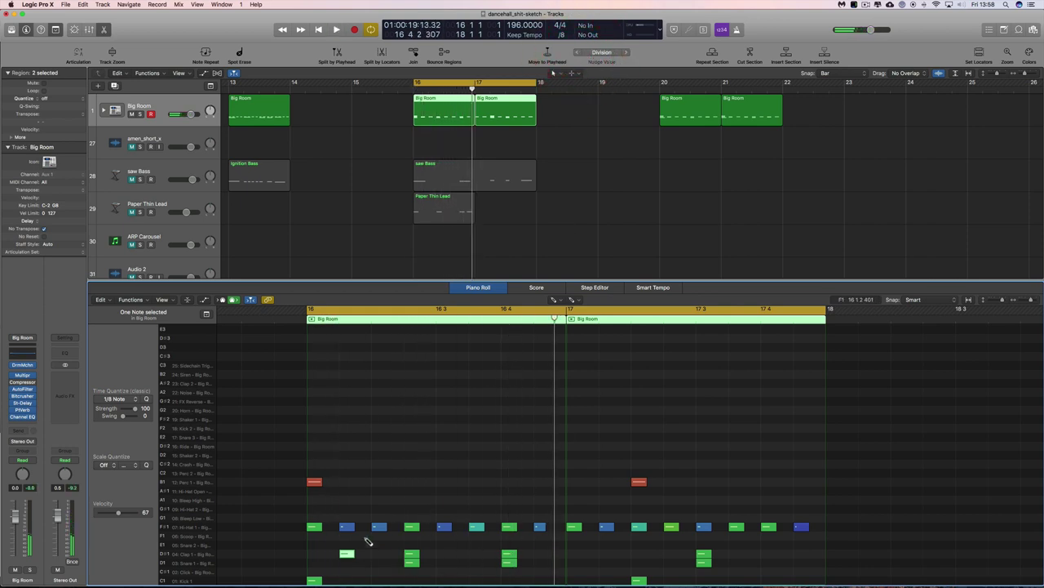
Step: Remove the extra Clap 1 note between beats 1 and 2 of bar 16 and switch to the Pointer tool
{"action": "key", "text": "t"}
{"action": "left_click", "coordinate": [419, 421]}
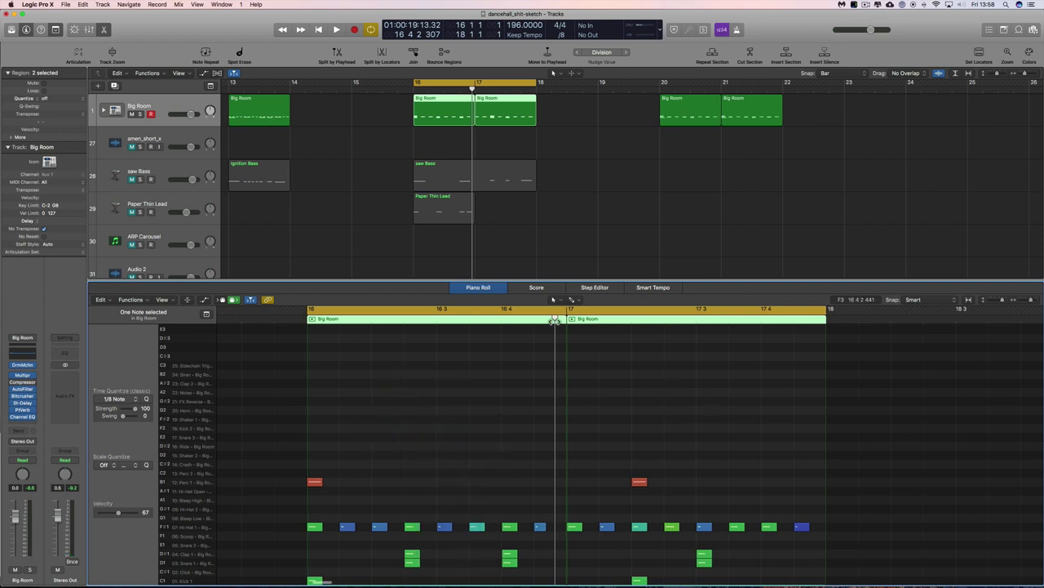
Step: Return the playhead to the start of bar 16 and set the cycle range to bar 23
{"action": "key", "text": "space"}
{"action": "scroll", "coordinate": [818, 168], "scroll_direction": "right", "scroll_amount": 5}
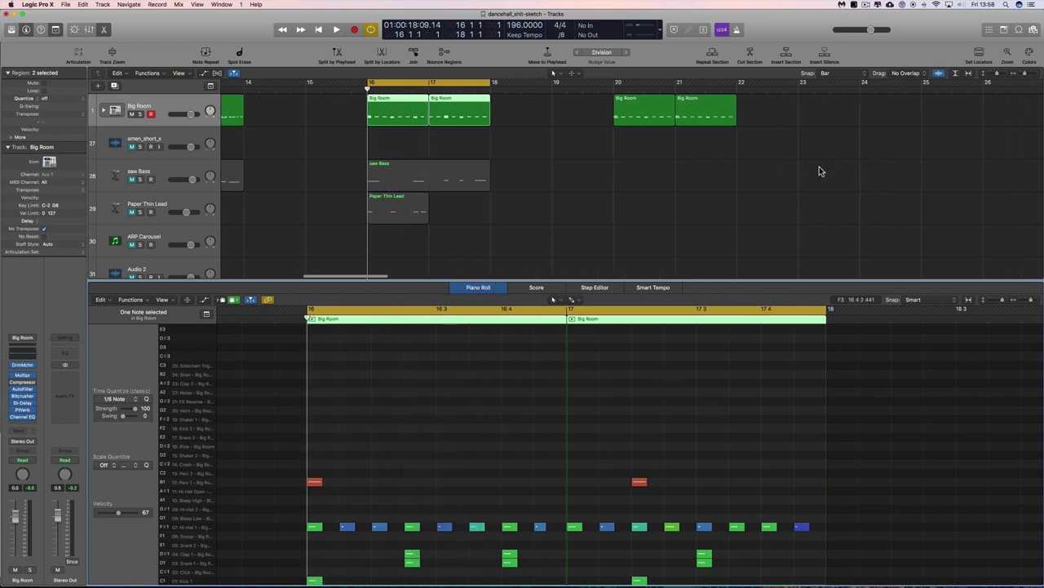
{"action": "scroll", "coordinate": [791, 154], "scroll_direction": "right", "scroll_amount": 1}
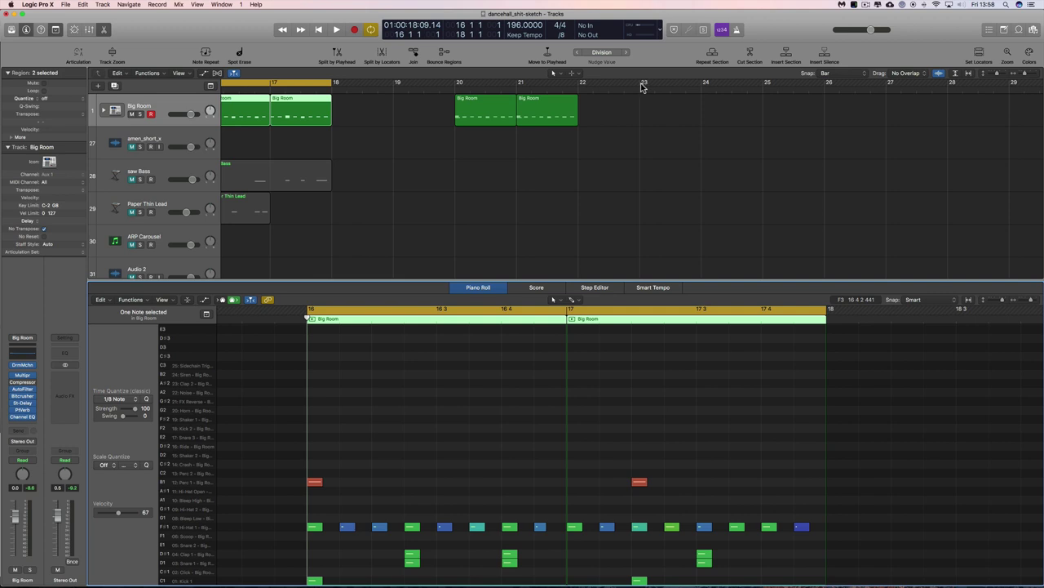
{"action": "left_click_drag", "start_coordinate": [642, 85], "coordinate": [702, 85]}
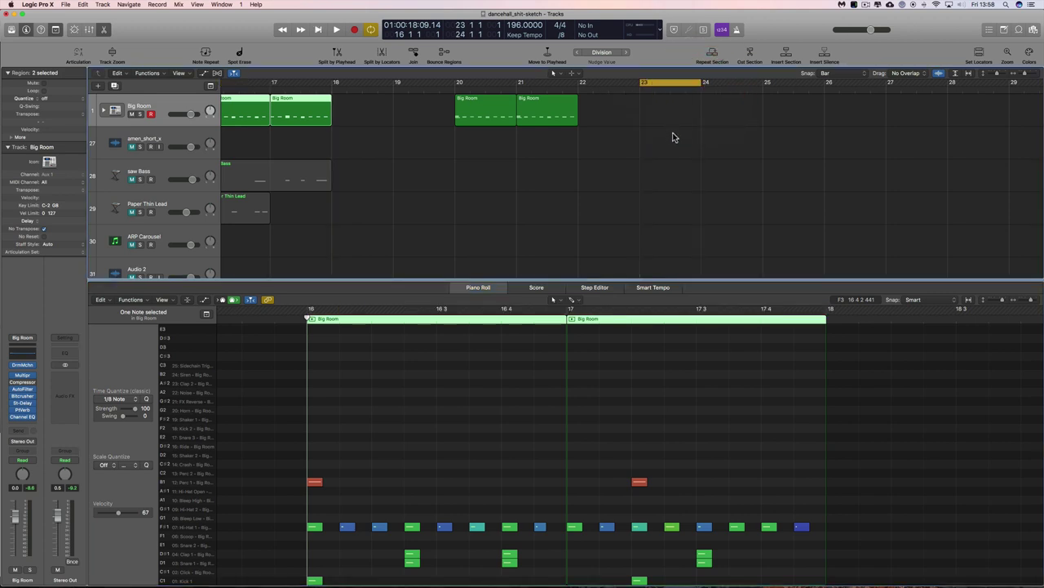
Step: Create an empty Big Room region in bar 23 with the Pencil tool and set the project tempo to 187
{"action": "right_click", "coordinate": [672, 137]}
{"action": "left_click", "coordinate": [692, 146]}
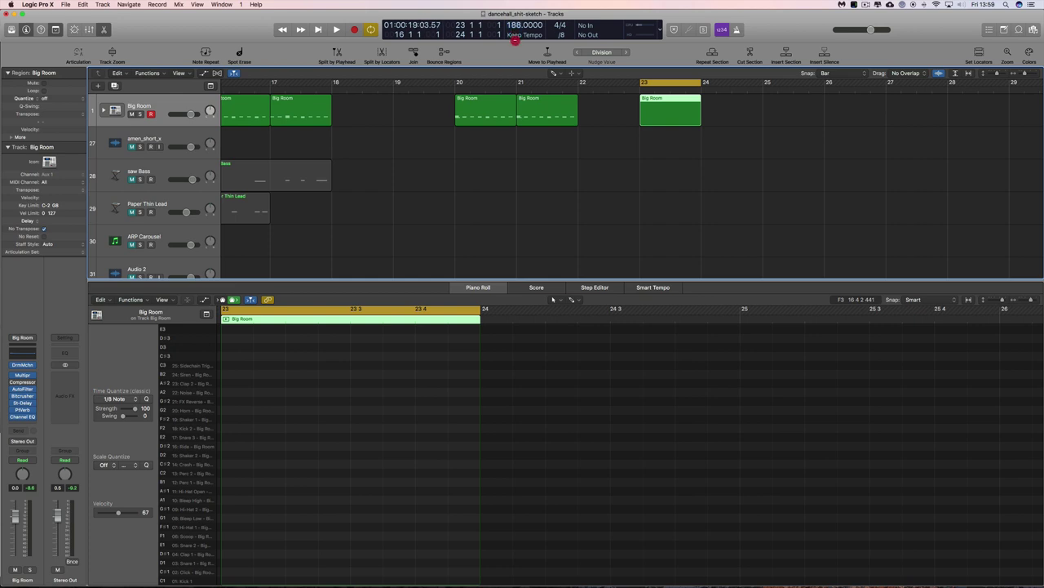
{"action": "scroll", "coordinate": [690, 359], "scroll_direction": "left", "scroll_amount": 4}
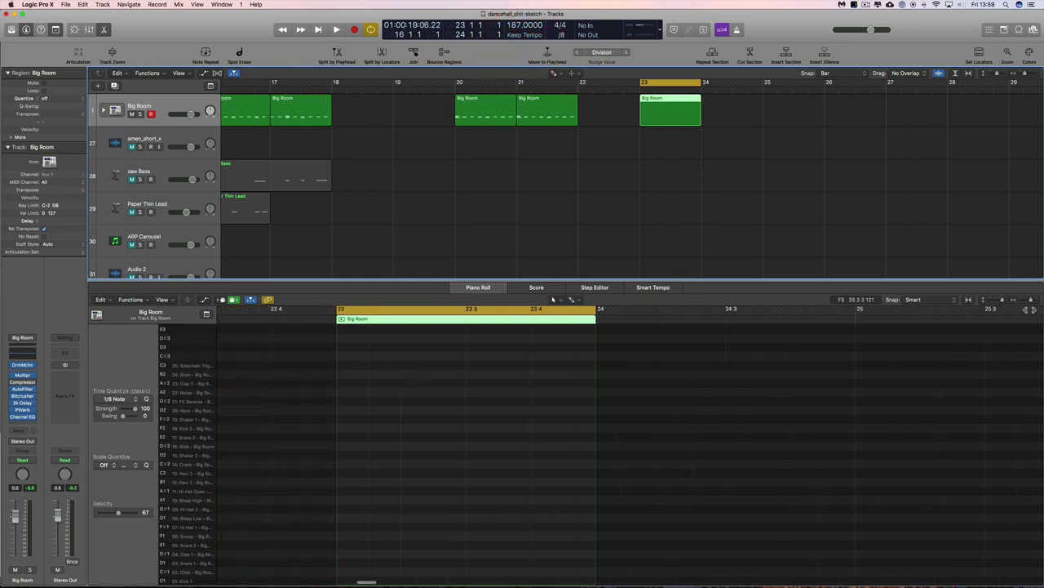
{"action": "left_click_drag", "start_coordinate": [1039, 302], "coordinate": [1025, 298]}
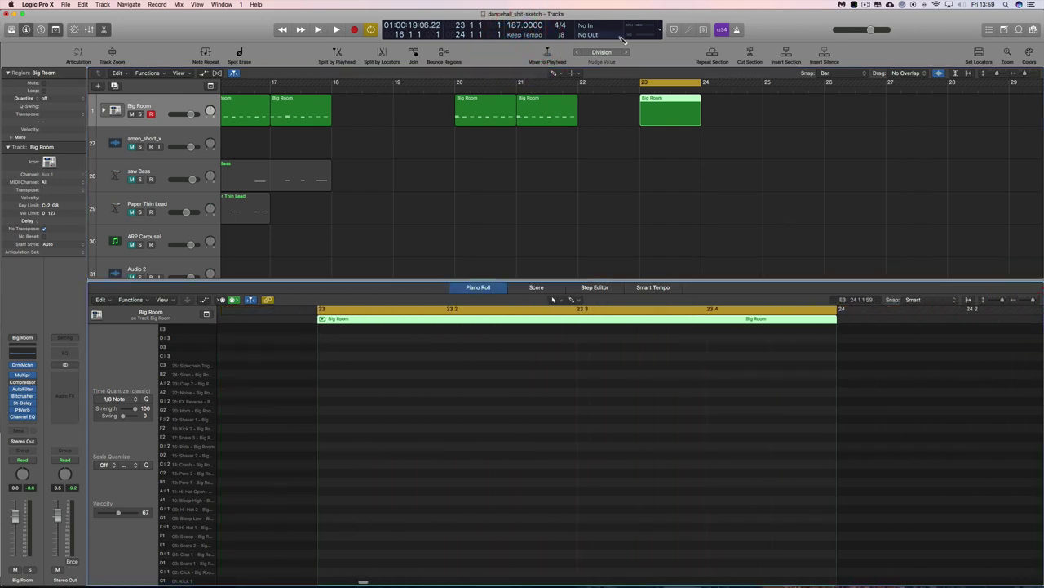
Step: Try the /16 grid division for the new region in bar 23 and restore the /8 division
{"action": "left_click", "coordinate": [564, 41]}
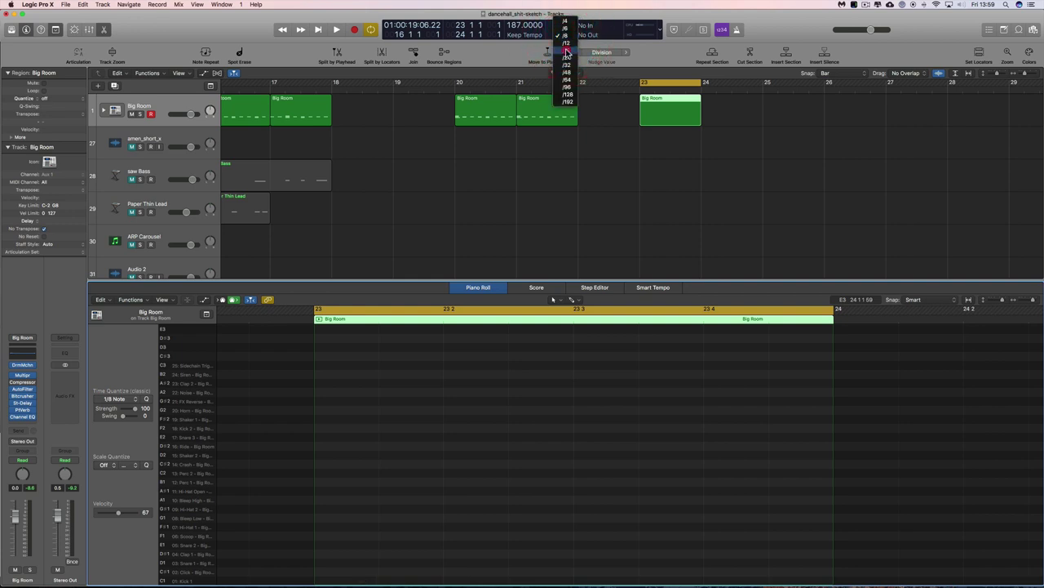
{"action": "left_click", "coordinate": [563, 51]}
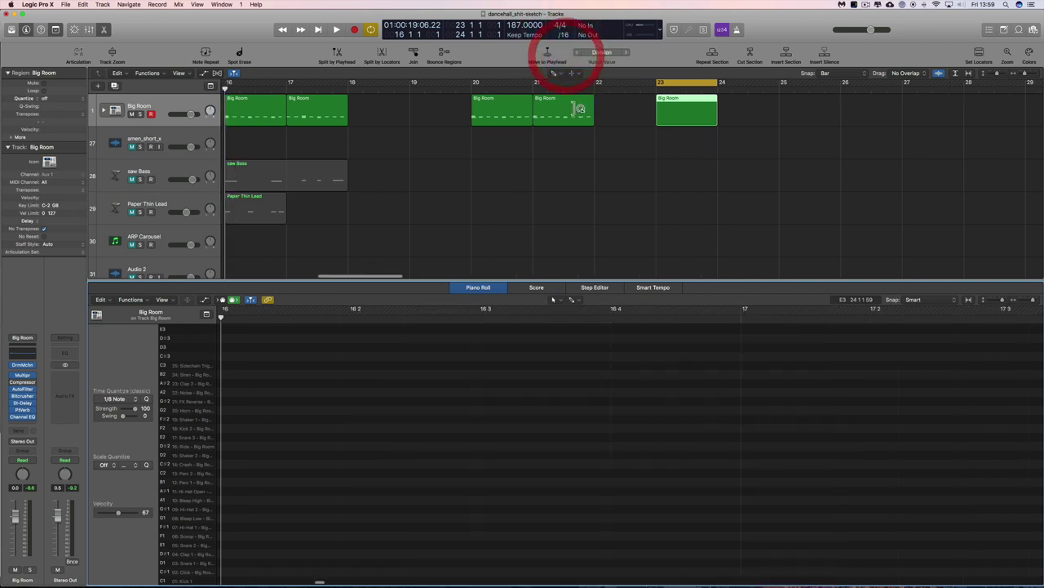
{"action": "left_click", "coordinate": [675, 94]}
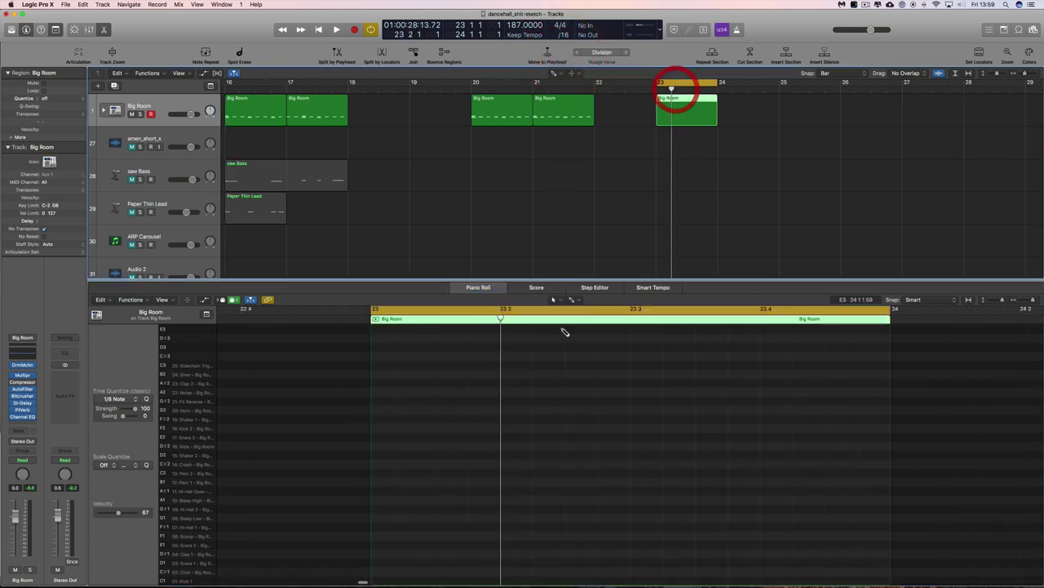
{"action": "left_click", "coordinate": [565, 38]}
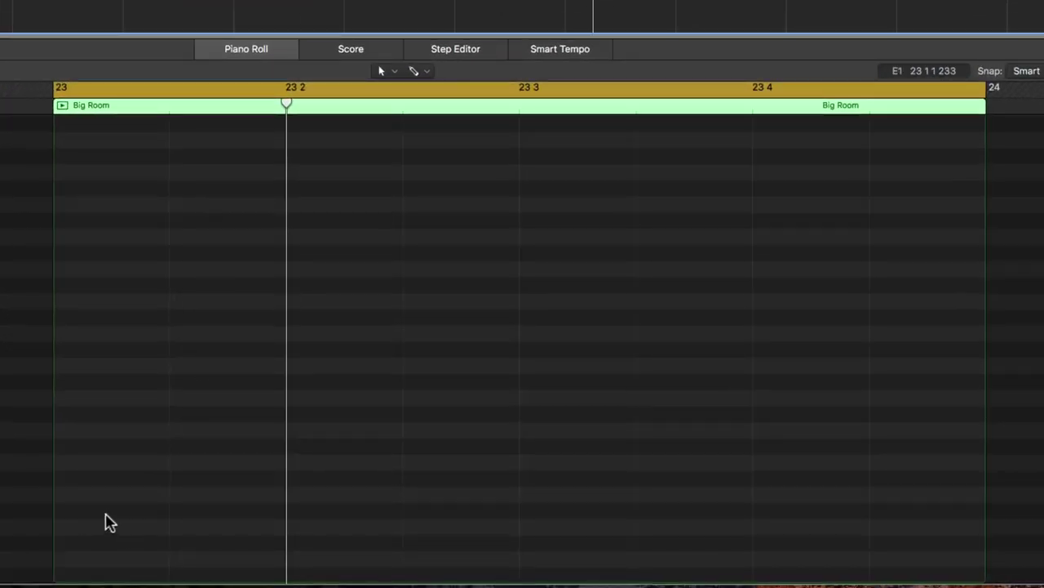
Step: Draw Kick 1 notes on beat 1, midway between beats 2 and 3, and on beat 4 of bar 23, and play the loop
{"action": "right_click", "coordinate": [106, 457]}
{"action": "left_click", "coordinate": [127, 475]}
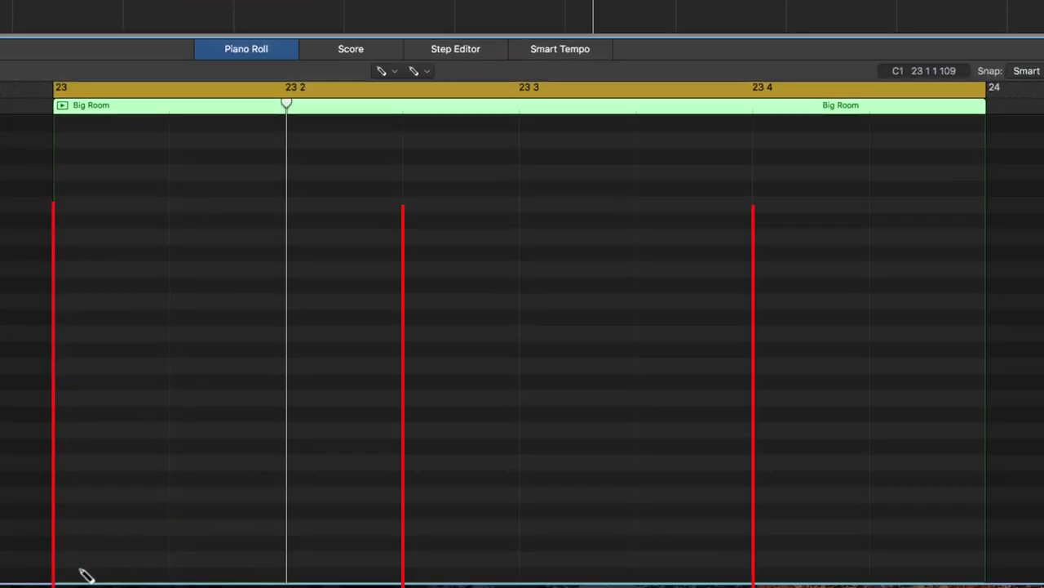
{"action": "left_click", "coordinate": [81, 571]}
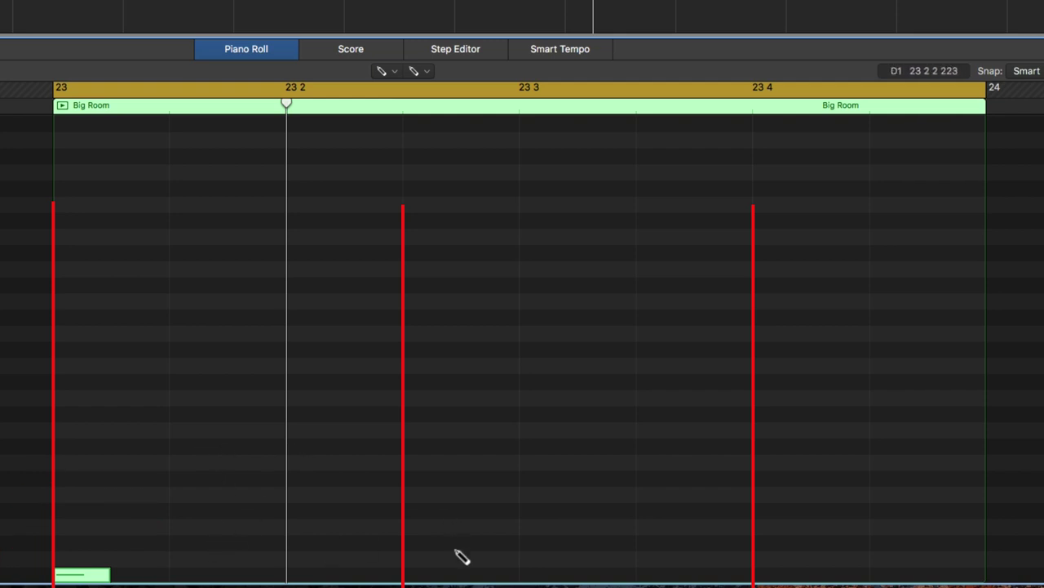
{"action": "left_click", "coordinate": [426, 574]}
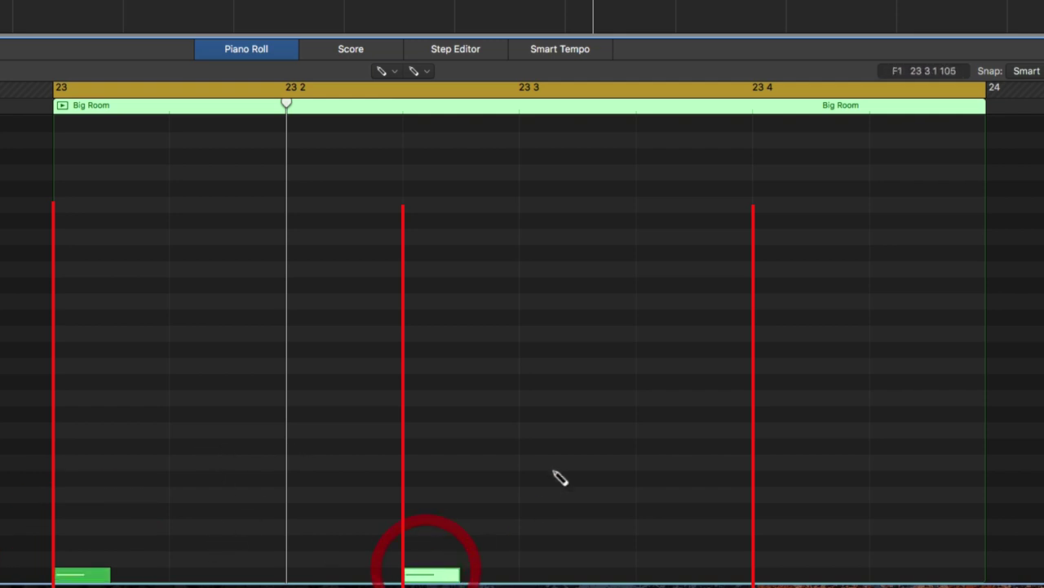
{"action": "left_click", "coordinate": [784, 574]}
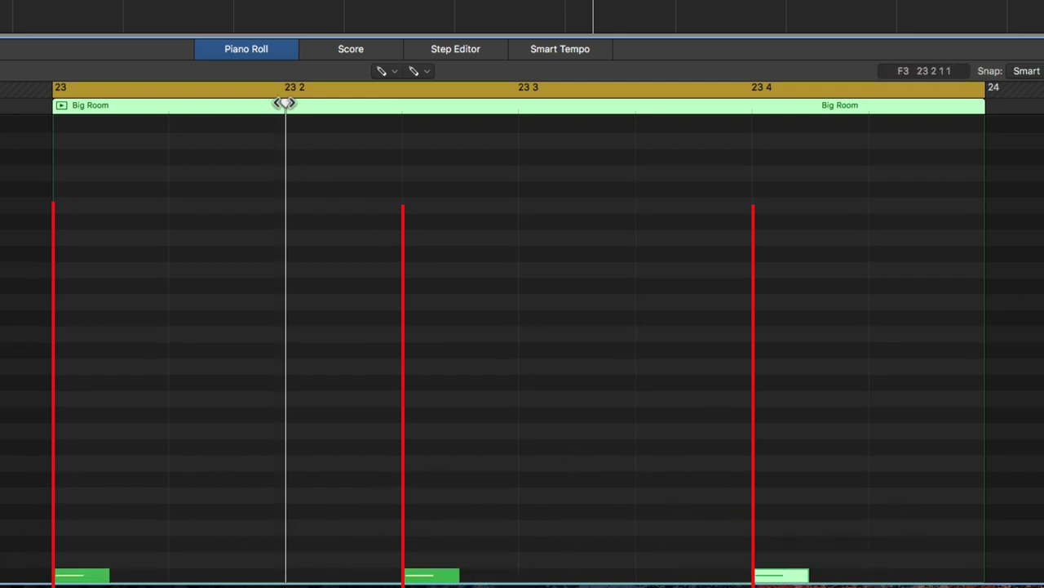
{"action": "left_click_drag", "start_coordinate": [284, 103], "coordinate": [47, 105]}
{"action": "key", "text": "space"}
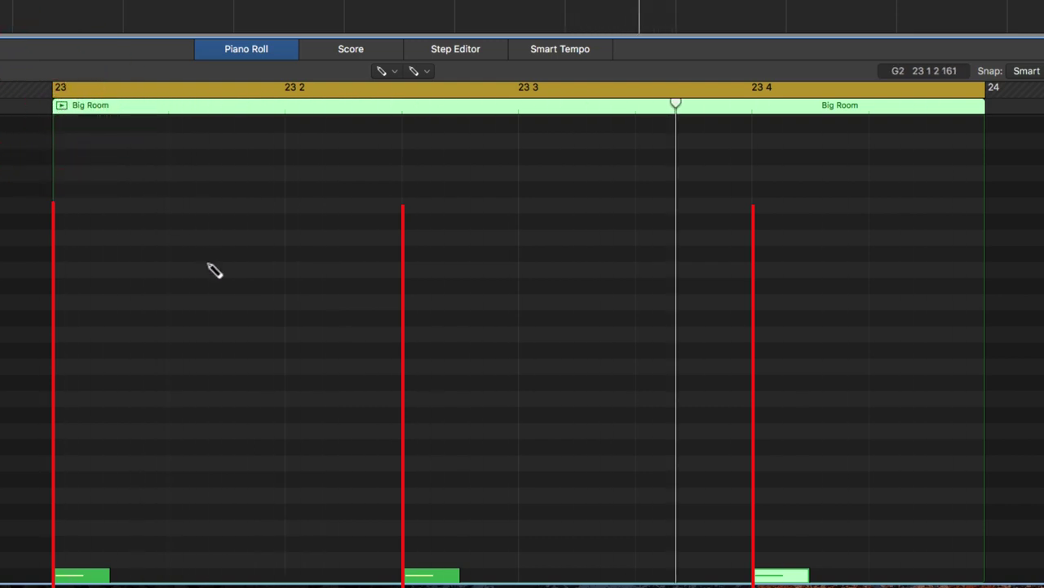
Step: Select the second and third kick notes of bar 23 with the Pointer tool and move them up to Snare 2
{"action": "key", "text": "t"}
{"action": "left_click", "coordinate": [359, 282]}
{"action": "mouse_move", "coordinate": [826, 501]}
{"action": "left_mouse_down"}
{"action": "mouse_move", "coordinate": [712, 571]}
{"action": "mouse_move", "coordinate": [383, 562]}
{"action": "mouse_move", "coordinate": [404, 571]}
{"action": "mouse_move", "coordinate": [430, 545]}
{"action": "mouse_move", "coordinate": [432, 528]}
{"action": "mouse_move", "coordinate": [443, 546]}
{"action": "mouse_move", "coordinate": [441, 518]}
{"action": "left_mouse_up"}
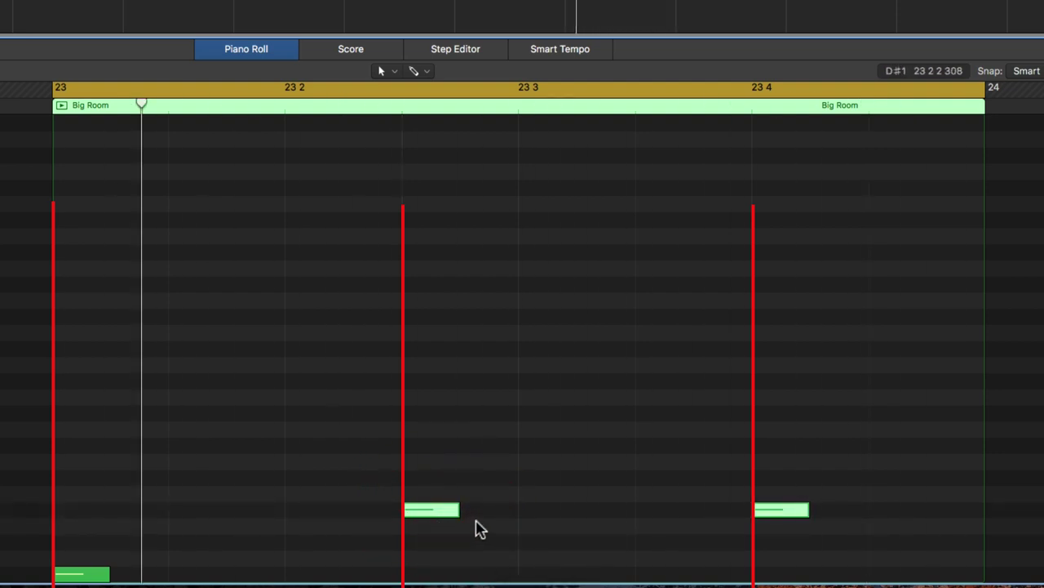
Step: Move only the middle Snare 2 note of bar 23 down to Kick 1 and play the loop
{"action": "left_click", "coordinate": [442, 433]}
{"action": "left_click_drag", "start_coordinate": [457, 509], "coordinate": [461, 573]}
{"action": "key", "text": "space"}
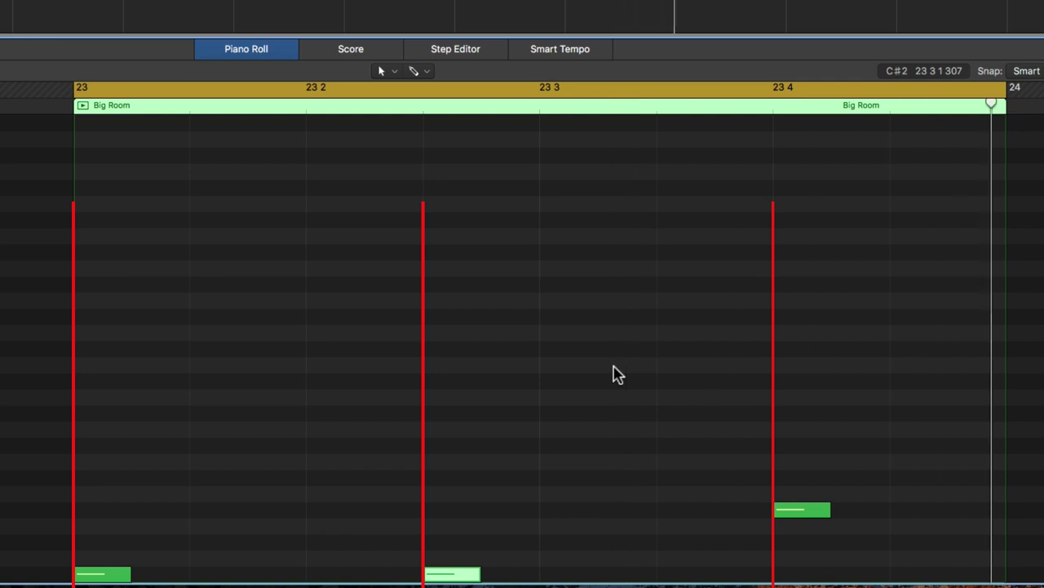
Step: Return the middle note of bar 23 to Snare 2 and add a Kick 1 note on beat 3 with the Pencil tool
{"action": "left_click_drag", "start_coordinate": [458, 571], "coordinate": [458, 523]}
{"action": "right_click", "coordinate": [532, 472]}
{"action": "left_click", "coordinate": [553, 487]}
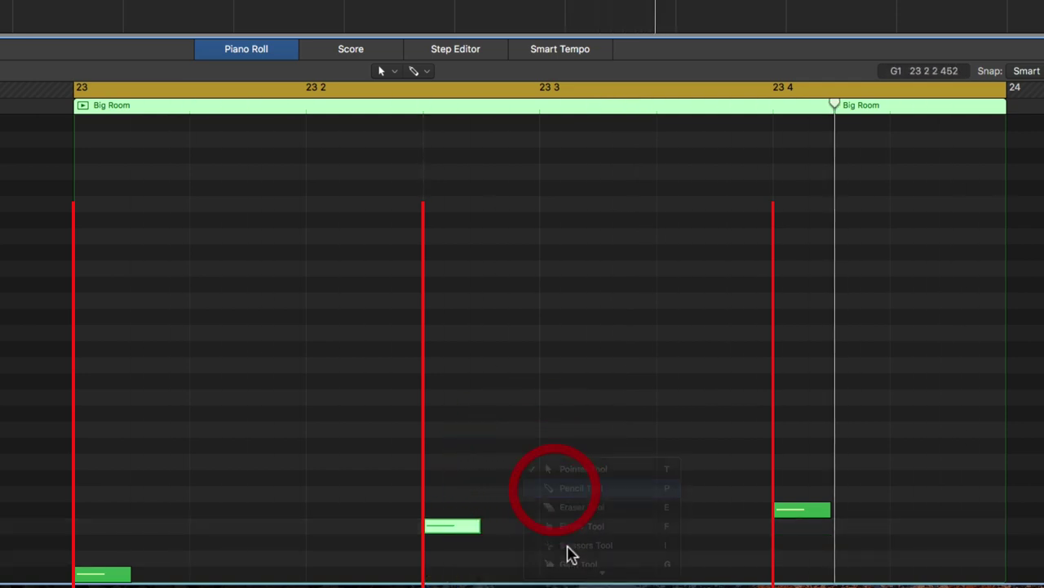
{"action": "left_click_drag", "start_coordinate": [476, 528], "coordinate": [473, 512]}
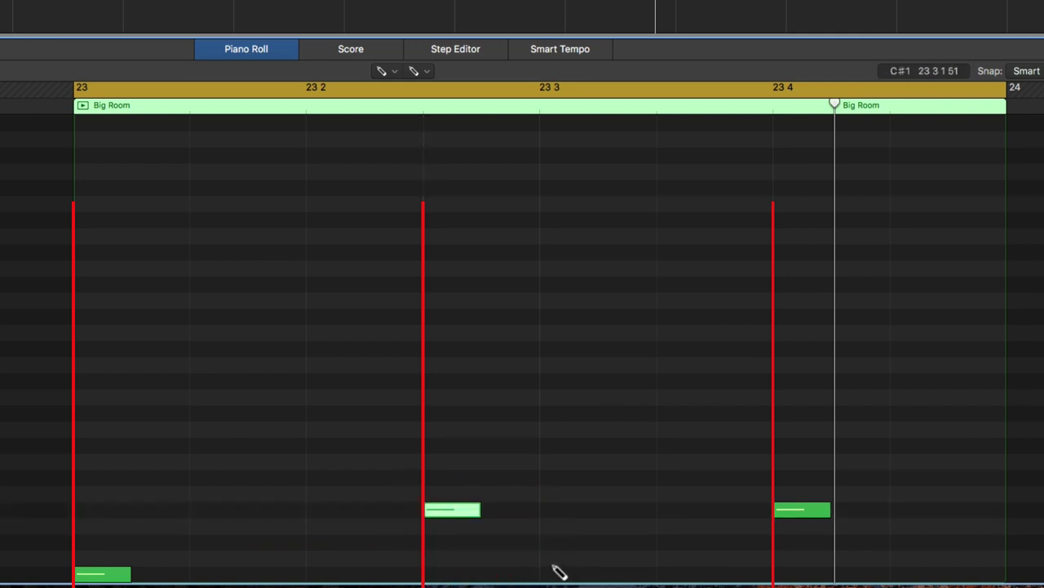
{"action": "left_click", "coordinate": [564, 573]}
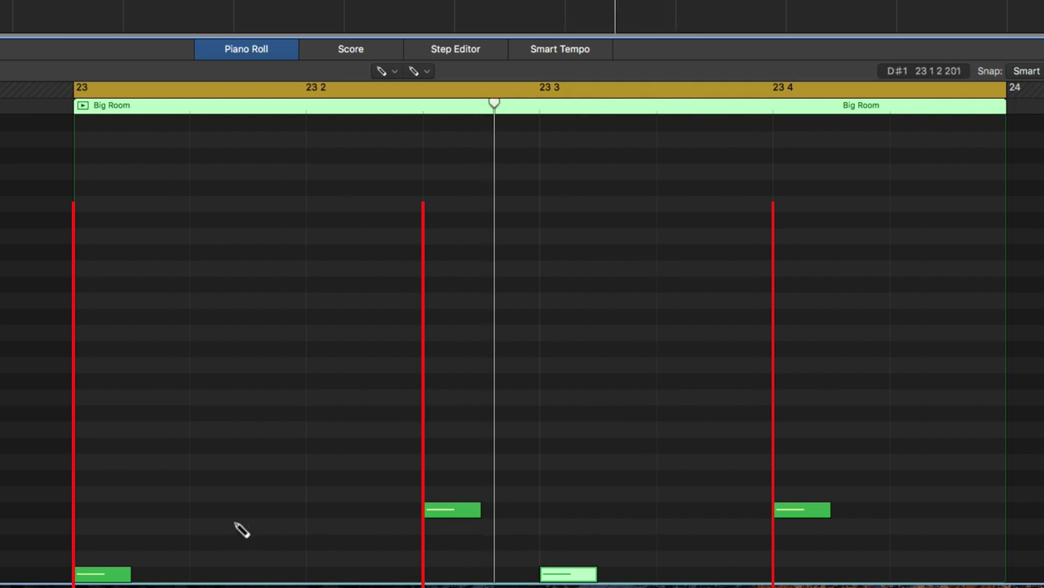
Step: Try an extra Snare 2 note midway between beats 1 and 2 of bar 23, and delete it
{"action": "left_click", "coordinate": [205, 510]}
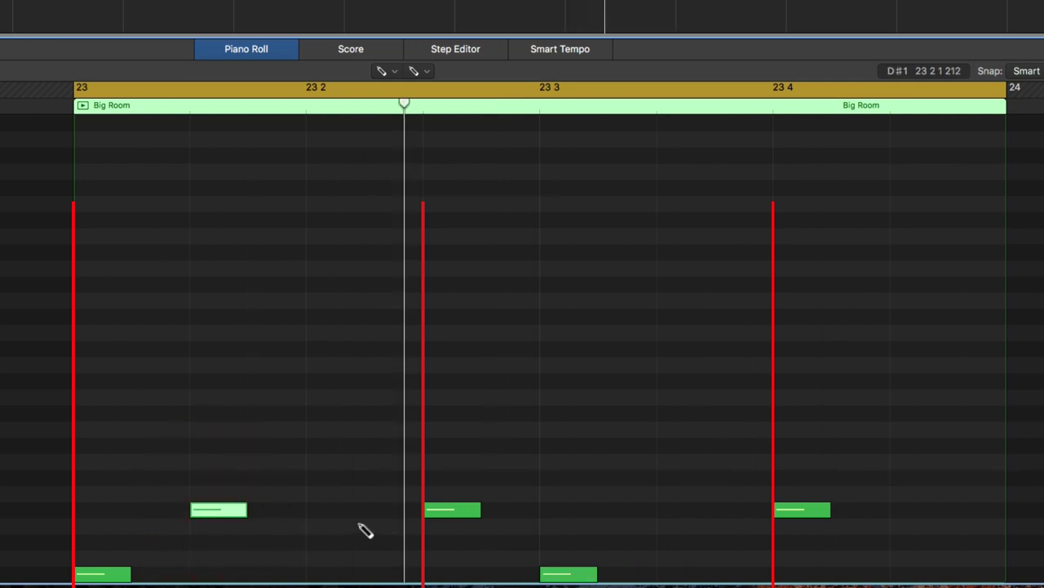
{"action": "key", "text": "BackSpace"}
{"action": "key", "text": "space"}
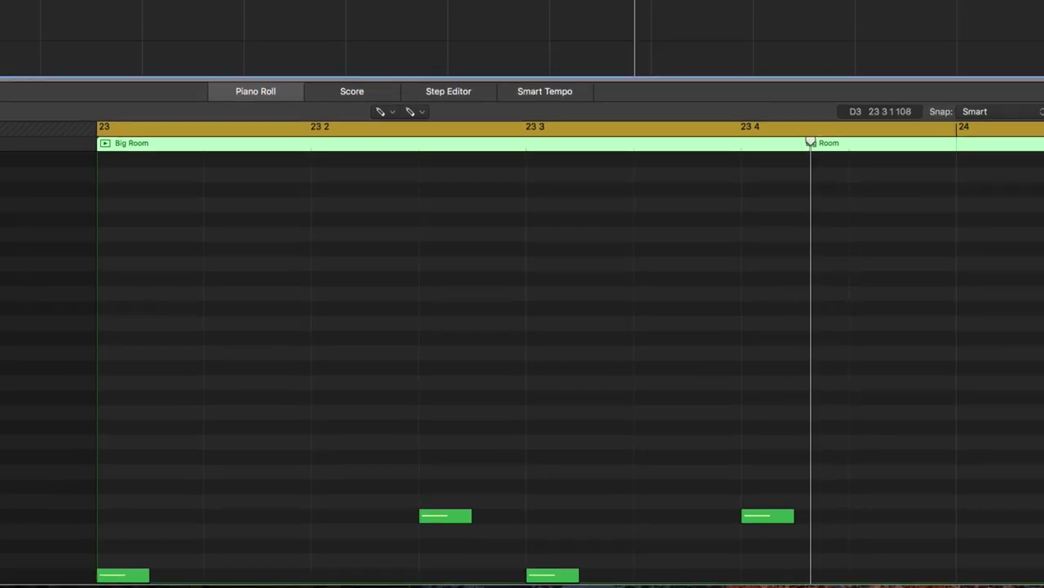
Step: Draw Kick 1 on beat 2 and Snare 2 on beat 3 of bar 24, and remove the kick on beat 3 of bar 23
{"action": "scroll", "coordinate": [590, 254], "scroll_direction": "right", "scroll_amount": 10}
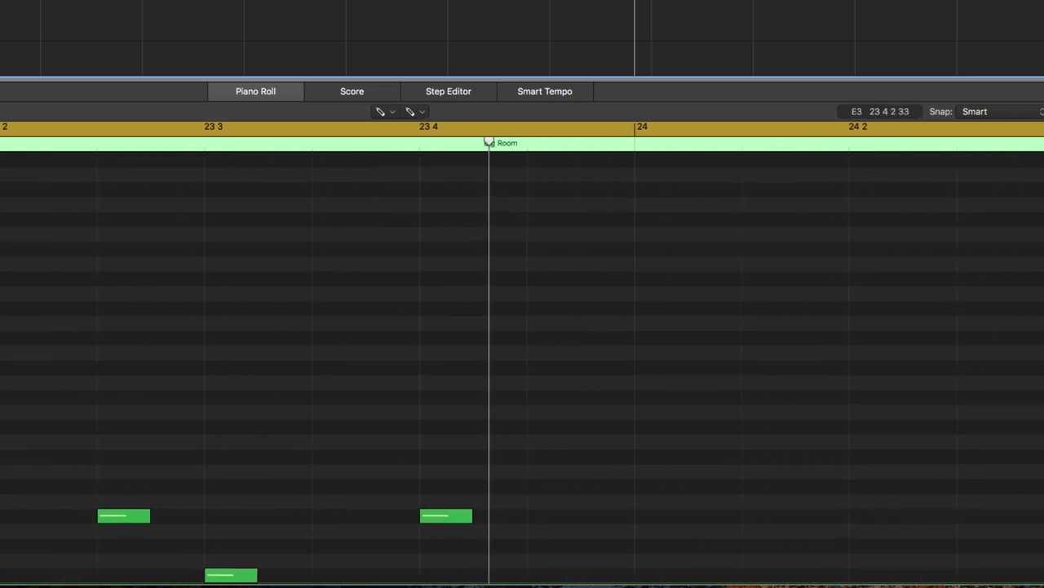
{"action": "scroll", "coordinate": [631, 526], "scroll_direction": "right", "scroll_amount": 4}
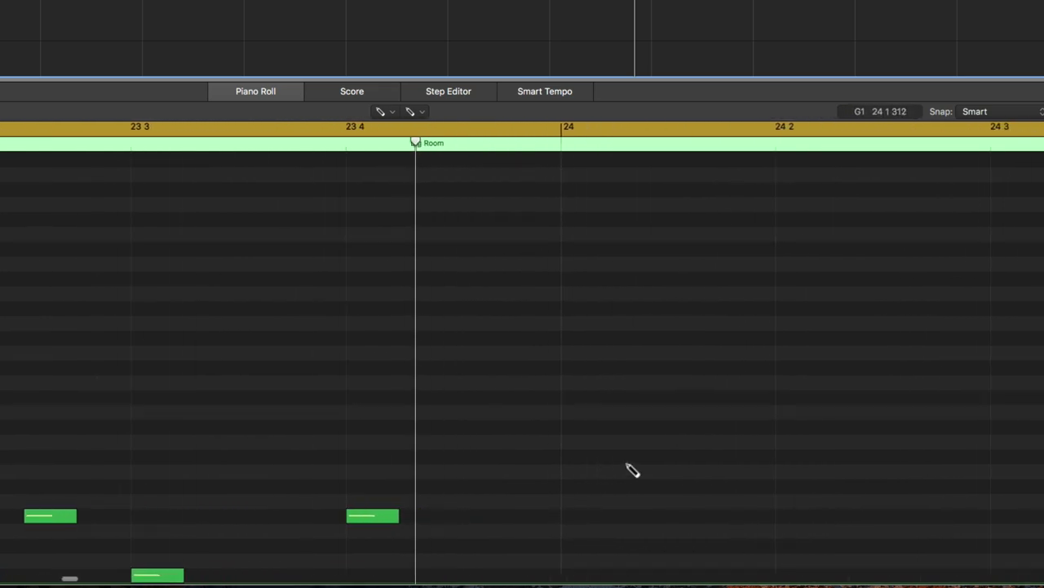
{"action": "left_click_drag", "start_coordinate": [357, 143], "coordinate": [499, 144]}
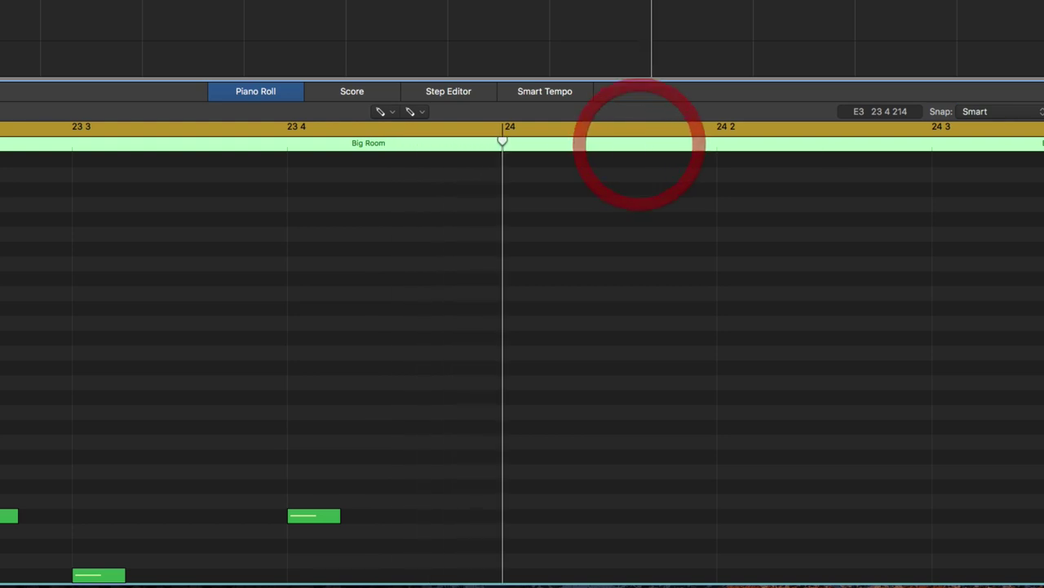
{"action": "scroll", "coordinate": [502, 142], "scroll_direction": "down", "scroll_amount": 2}
{"action": "scroll", "coordinate": [775, 389], "scroll_direction": "down", "scroll_amount": 2}
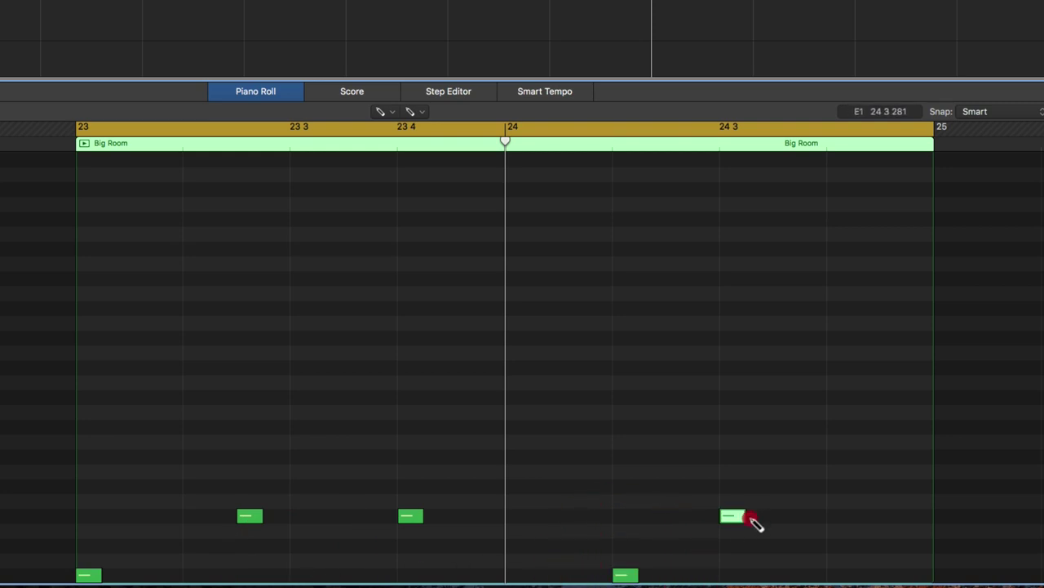
{"action": "key", "text": "space"}
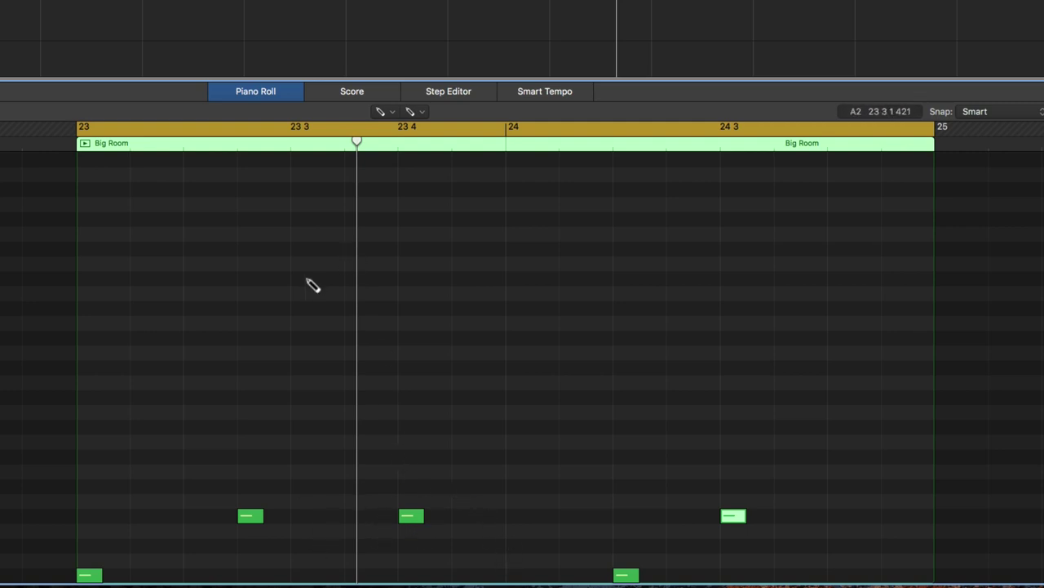
Step: Paint a continuous run of eighth notes on the D2 shaker row across bars 23 and 24 with the Brush tool
{"action": "left_click", "coordinate": [200, 309]}
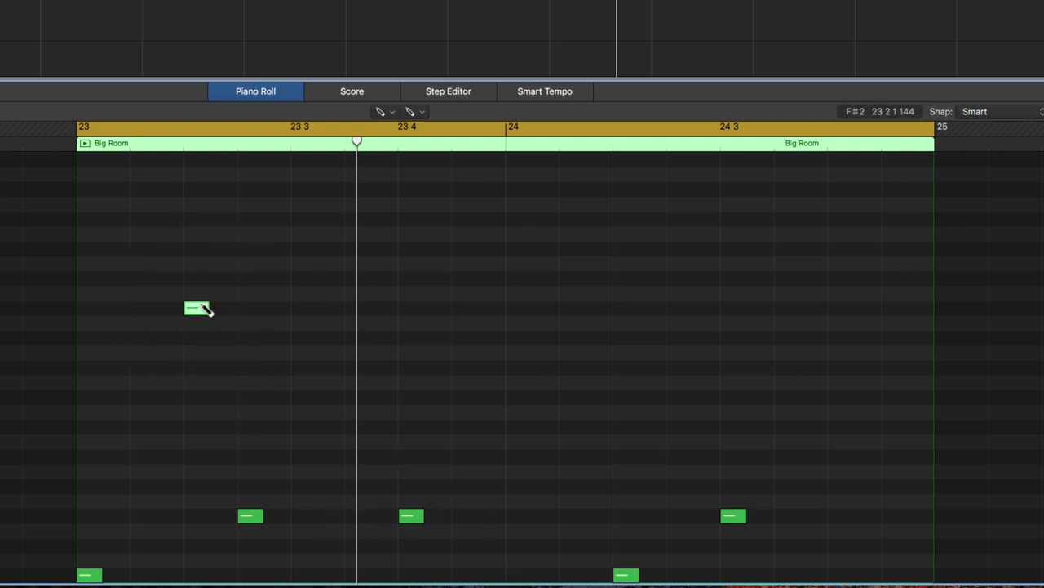
{"action": "right_click", "coordinate": [204, 310]}
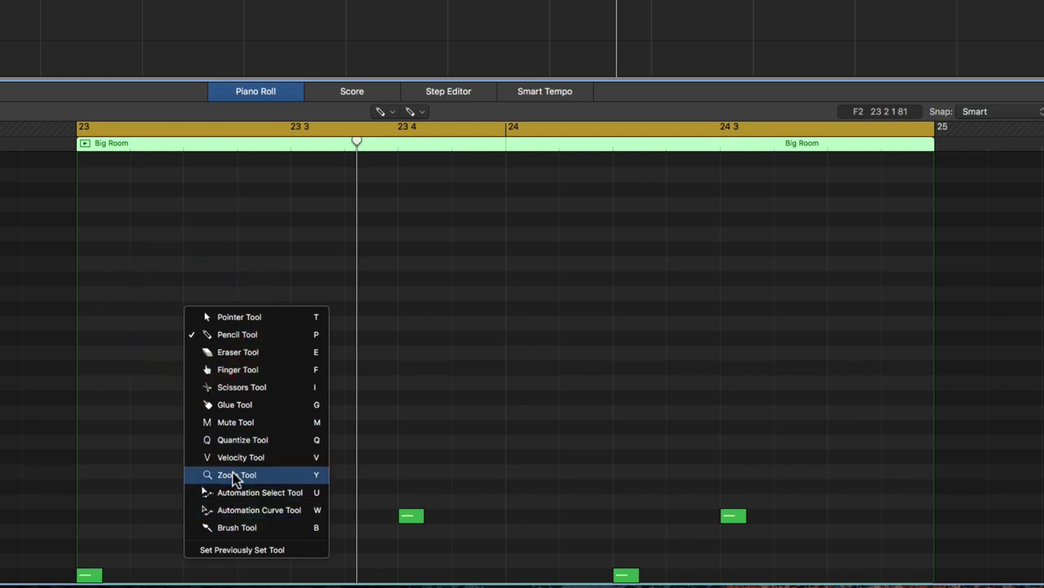
{"action": "left_click", "coordinate": [246, 529]}
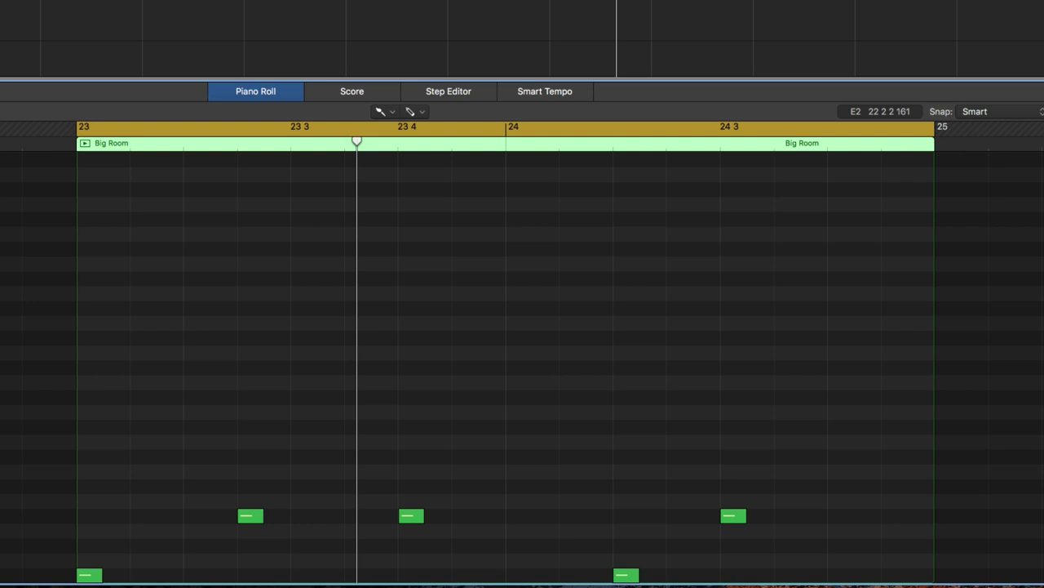
{"action": "left_click_drag", "start_coordinate": [88, 369], "coordinate": [909, 372]}
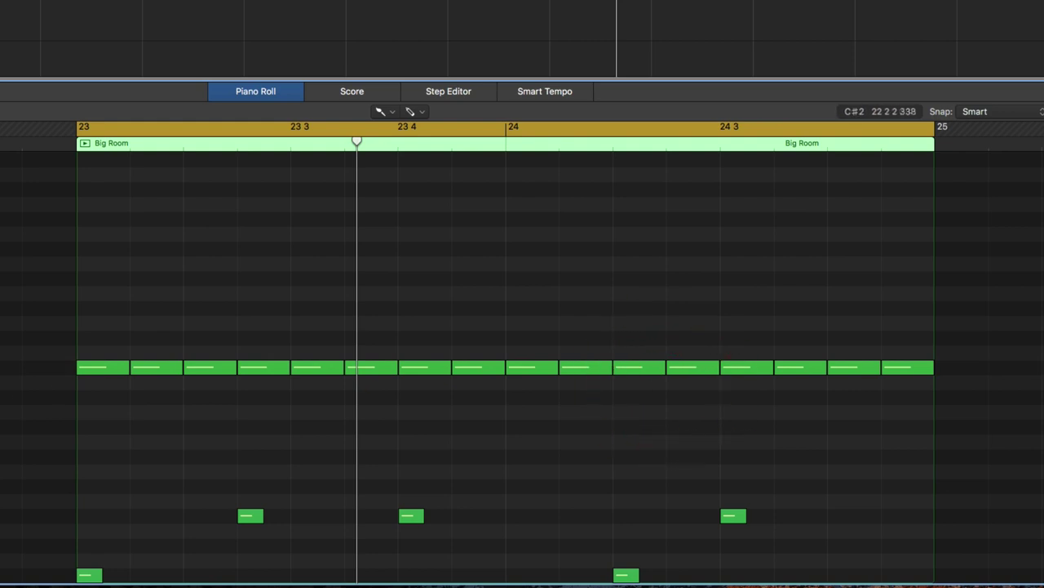
Step: Shorten all the painted shaker notes together to less than half their length with the Pointer tool
{"action": "key", "text": "t"}
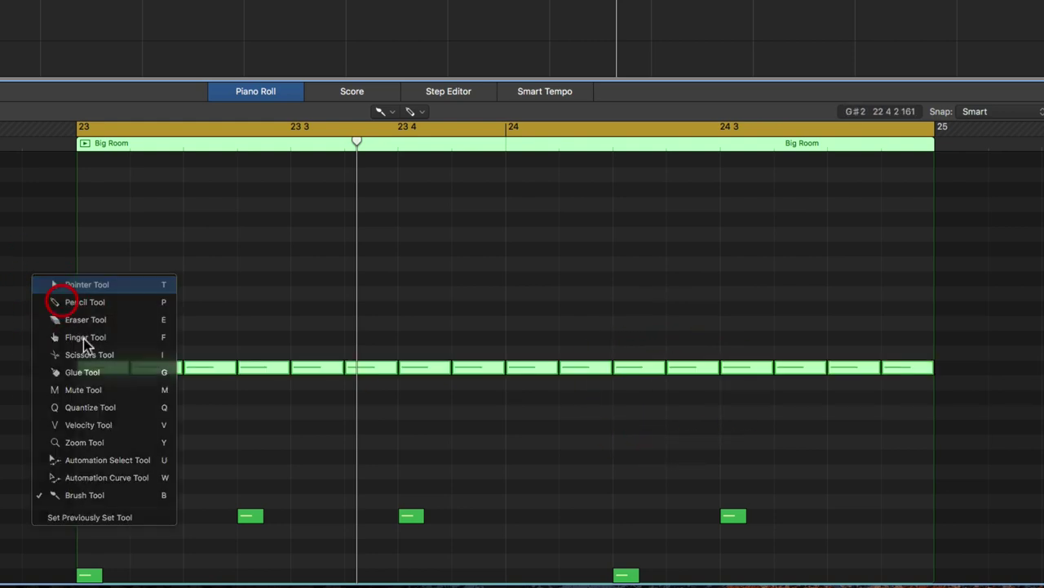
{"action": "key", "text": "t"}
{"action": "left_click_drag", "start_coordinate": [127, 374], "coordinate": [98, 369]}
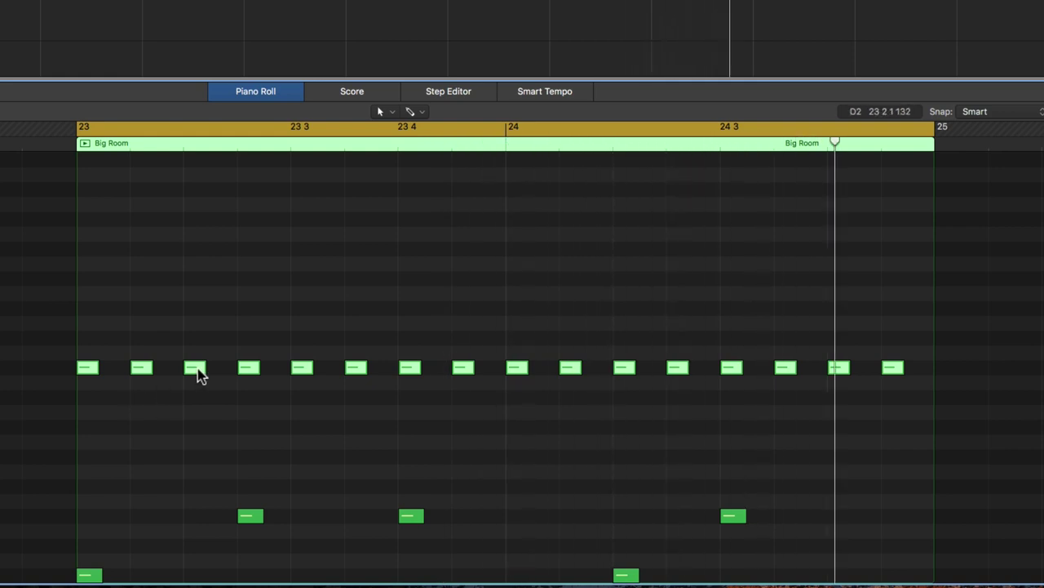
Step: Lower the velocity of the second, third, fifth, sixth and eighth shaker notes of bar 23 with the Velocity tool
{"action": "right_click", "coordinate": [203, 288]}
{"action": "left_click", "coordinate": [185, 277]}
{"action": "right_click", "coordinate": [170, 289]}
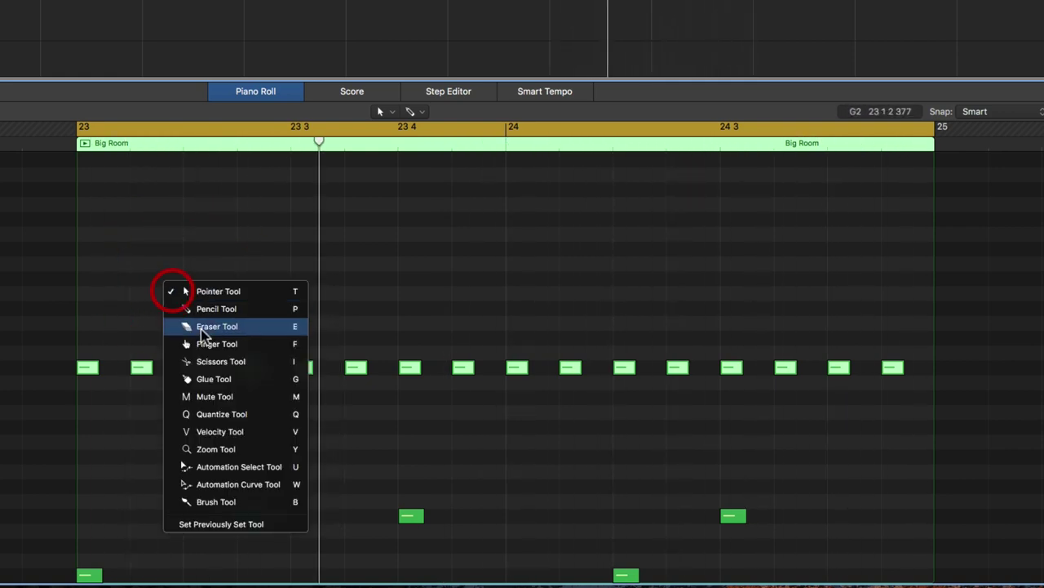
{"action": "left_click", "coordinate": [208, 431]}
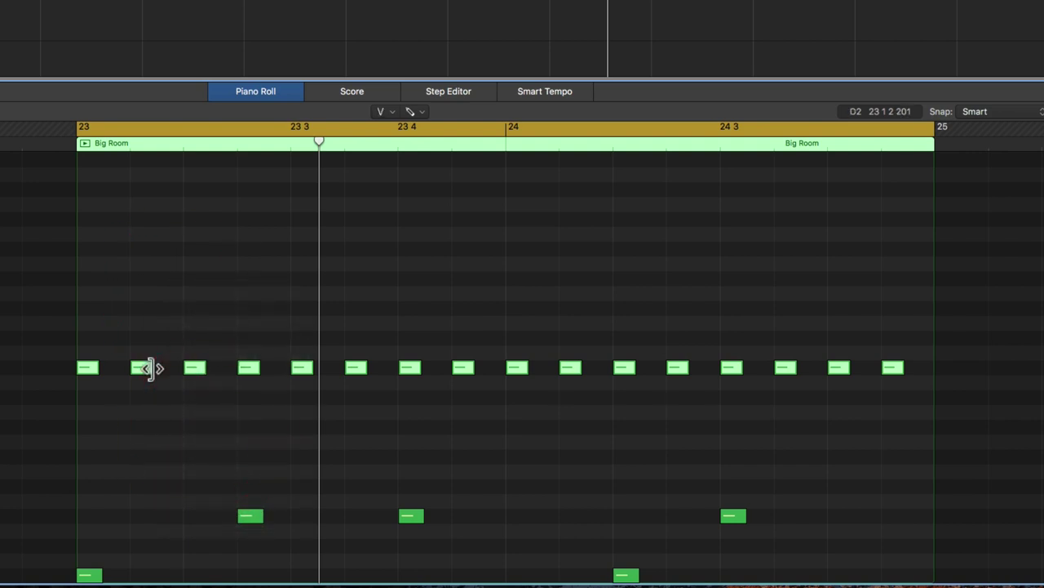
{"action": "left_click", "coordinate": [143, 371]}
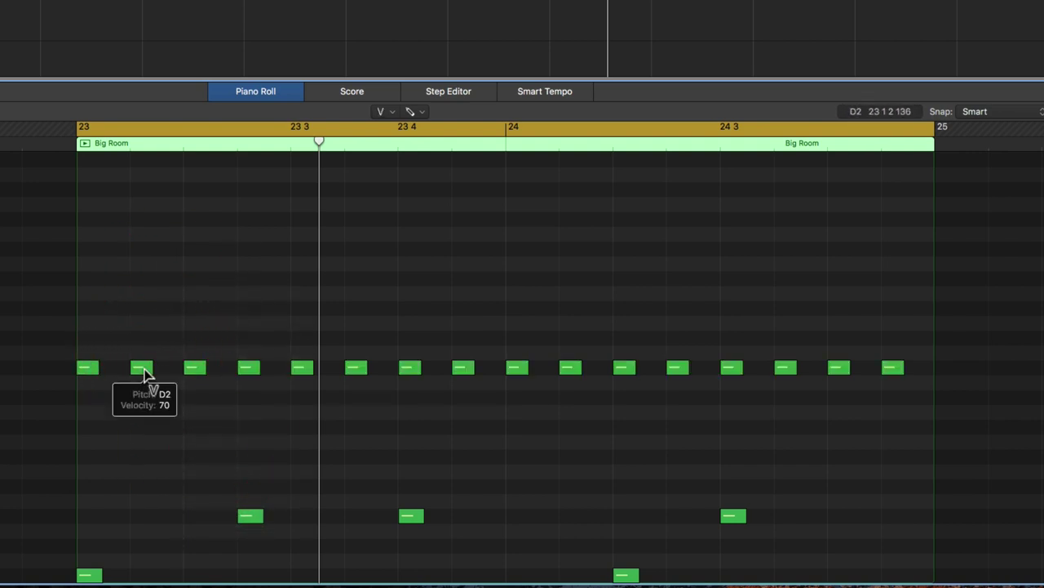
{"action": "left_click_drag", "start_coordinate": [144, 372], "coordinate": [143, 462]}
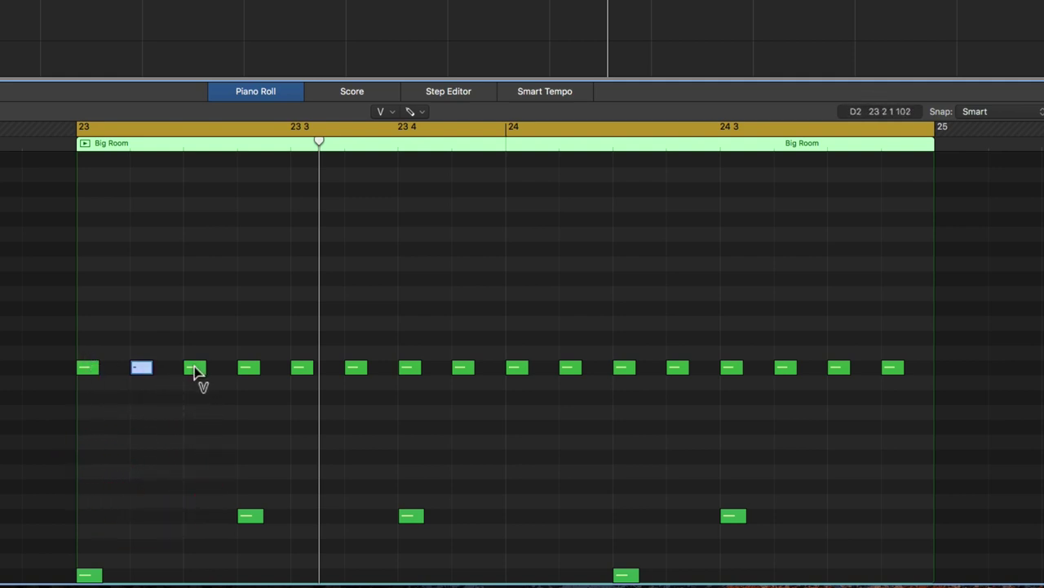
{"action": "left_click_drag", "start_coordinate": [194, 369], "coordinate": [209, 441]}
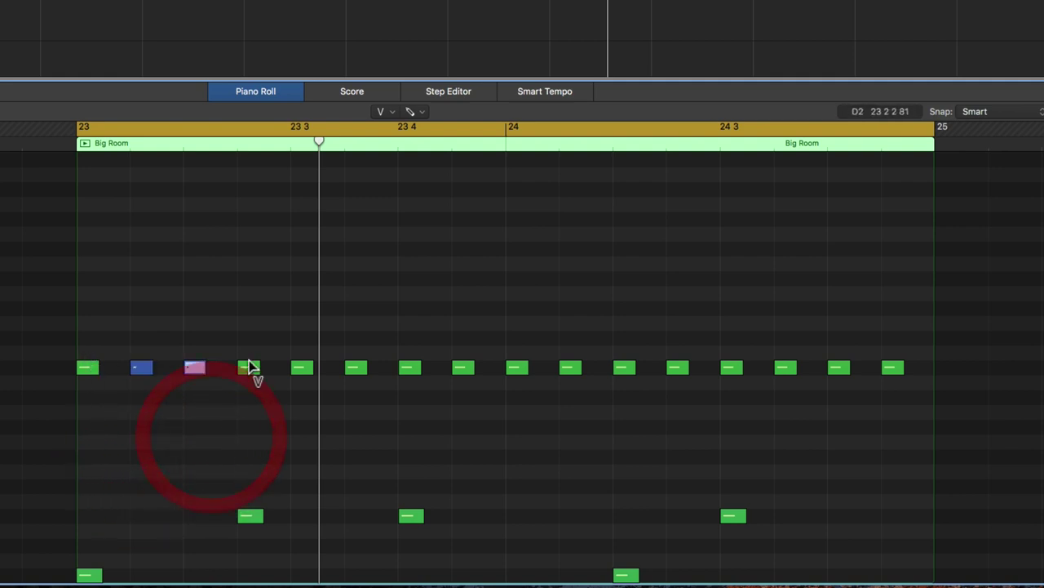
{"action": "left_click_drag", "start_coordinate": [304, 380], "coordinate": [326, 426]}
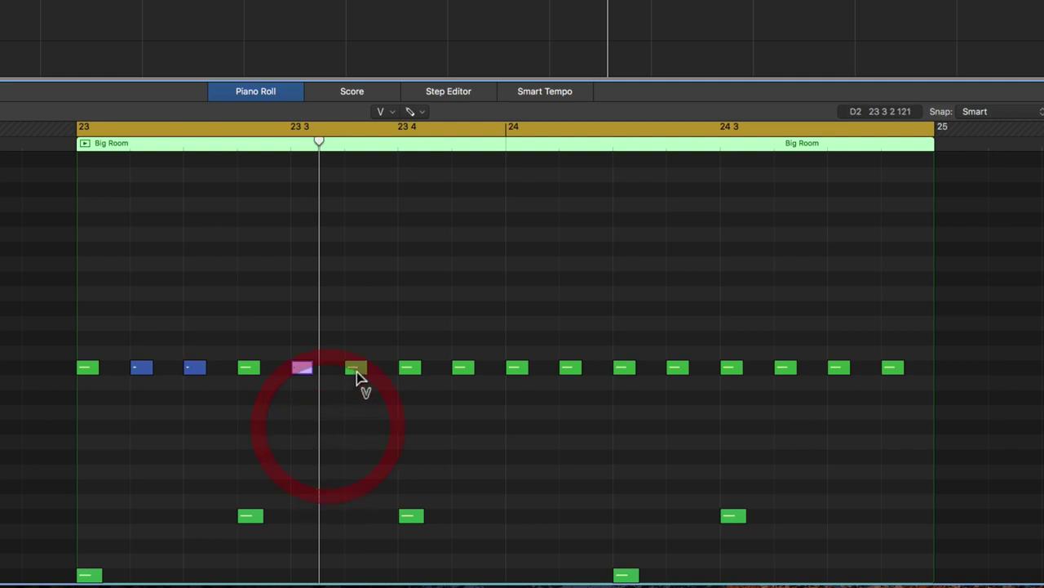
{"action": "left_click_drag", "start_coordinate": [361, 377], "coordinate": [357, 445]}
{"action": "left_click_drag", "start_coordinate": [464, 371], "coordinate": [481, 433]}
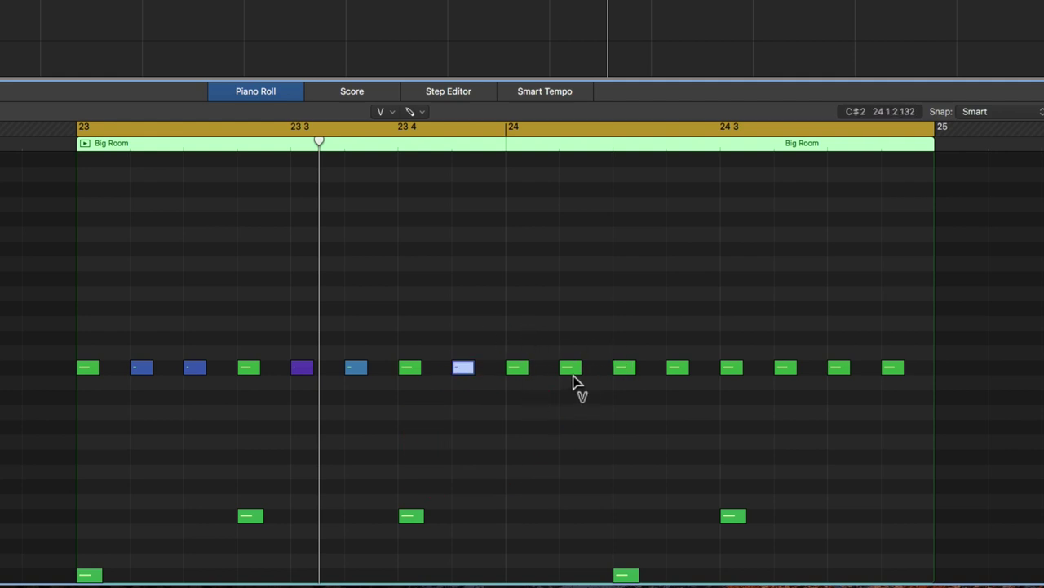
Step: Lower the velocity of the second, third, fifth, sixth and eighth shaker notes of bar 24, and play the loop
{"action": "left_click_drag", "start_coordinate": [572, 371], "coordinate": [582, 450]}
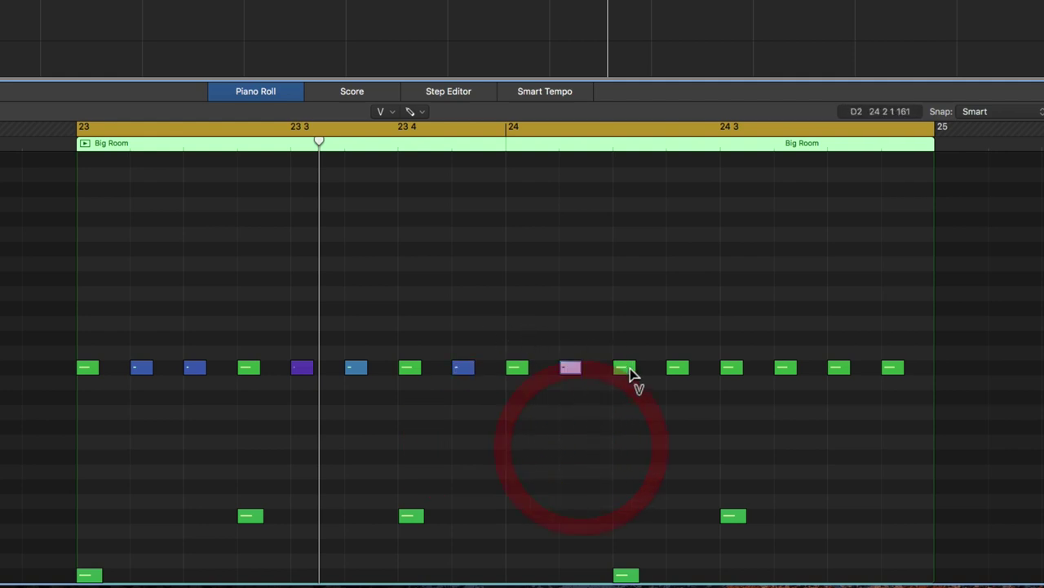
{"action": "left_click_drag", "start_coordinate": [629, 372], "coordinate": [639, 454]}
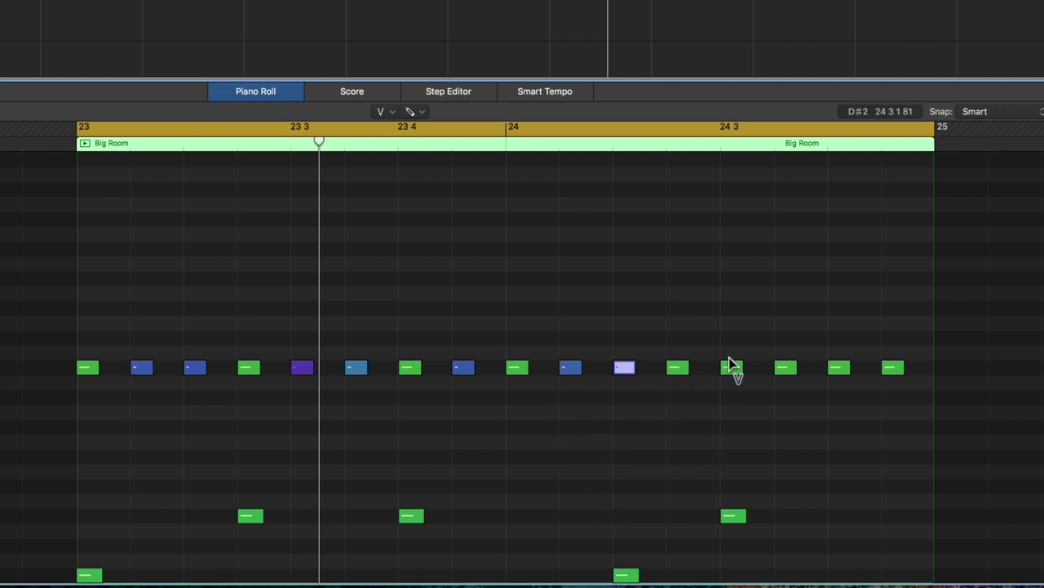
{"action": "left_click_drag", "start_coordinate": [735, 373], "coordinate": [741, 470]}
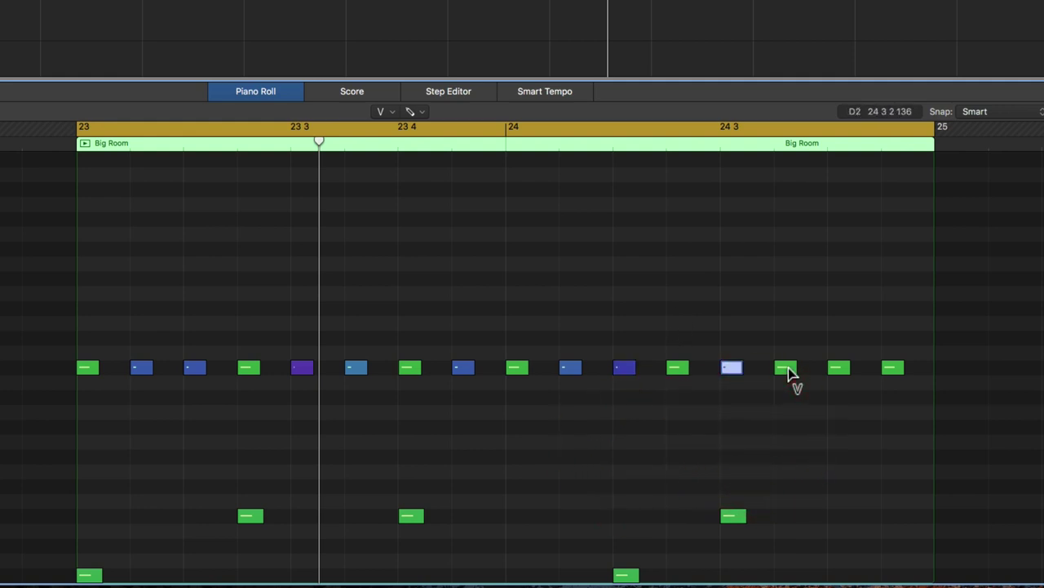
{"action": "left_click_drag", "start_coordinate": [790, 372], "coordinate": [808, 453]}
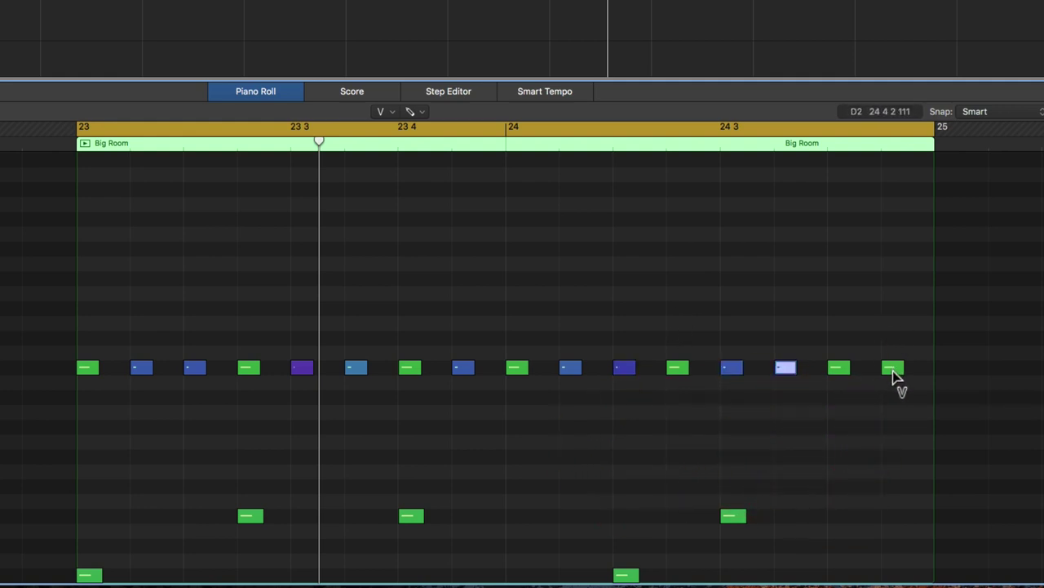
{"action": "left_click_drag", "start_coordinate": [894, 369], "coordinate": [898, 464]}
{"action": "key", "text": "space"}
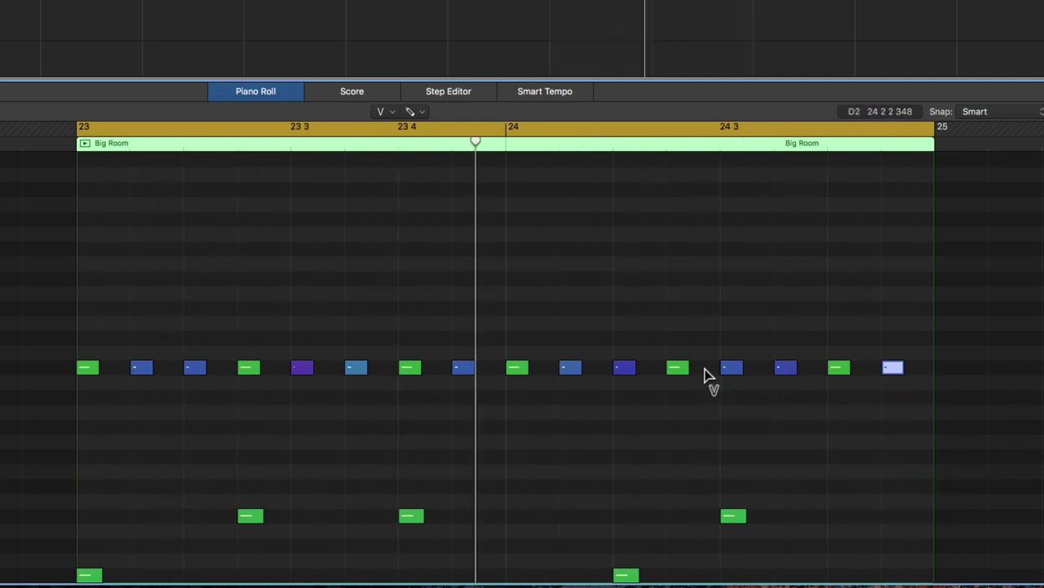
{"action": "key", "text": "space"}
{"action": "key", "text": "space"}
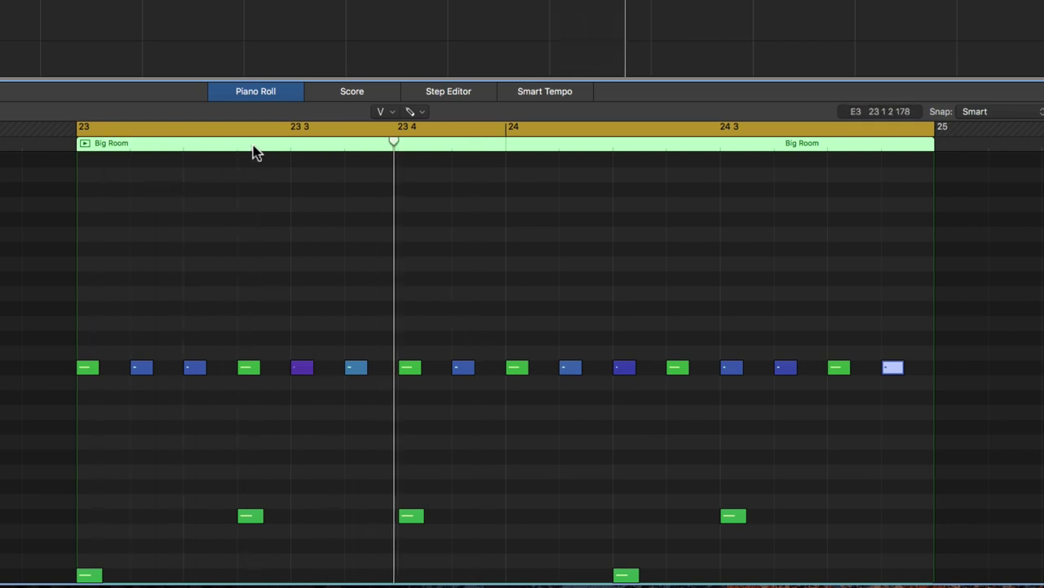
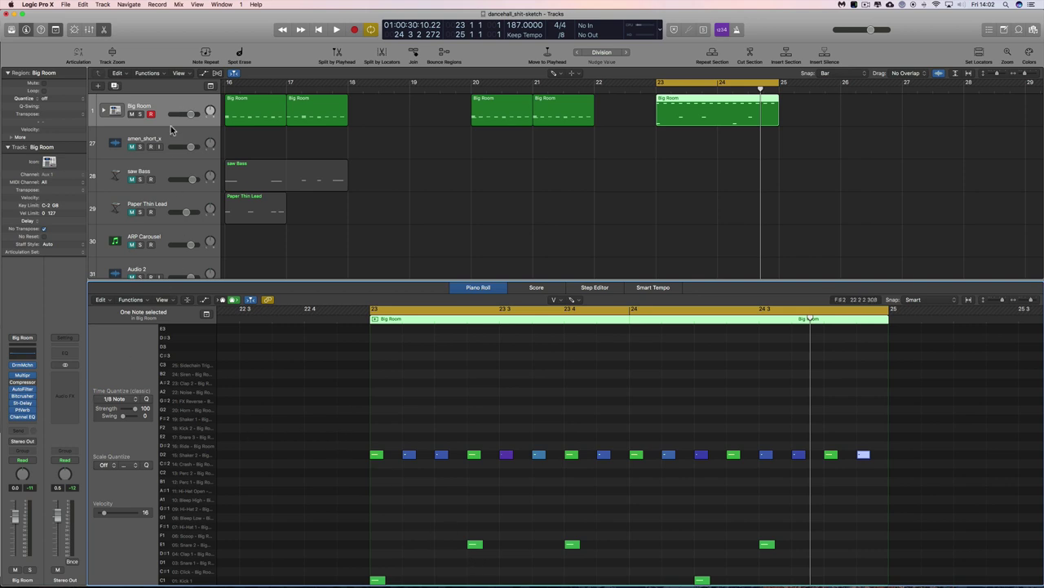
Step: Open the Big Room kit in Drum Machine Designer alongside the Library and replace the Click pad's sound with Blip - Neon
{"action": "left_click", "coordinate": [24, 367]}
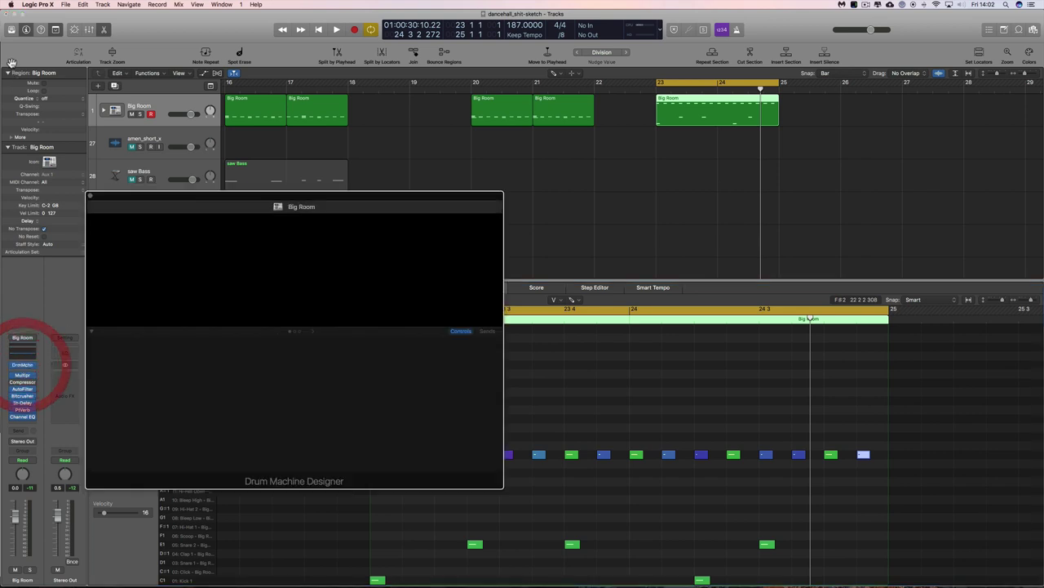
{"action": "left_click", "coordinate": [11, 29]}
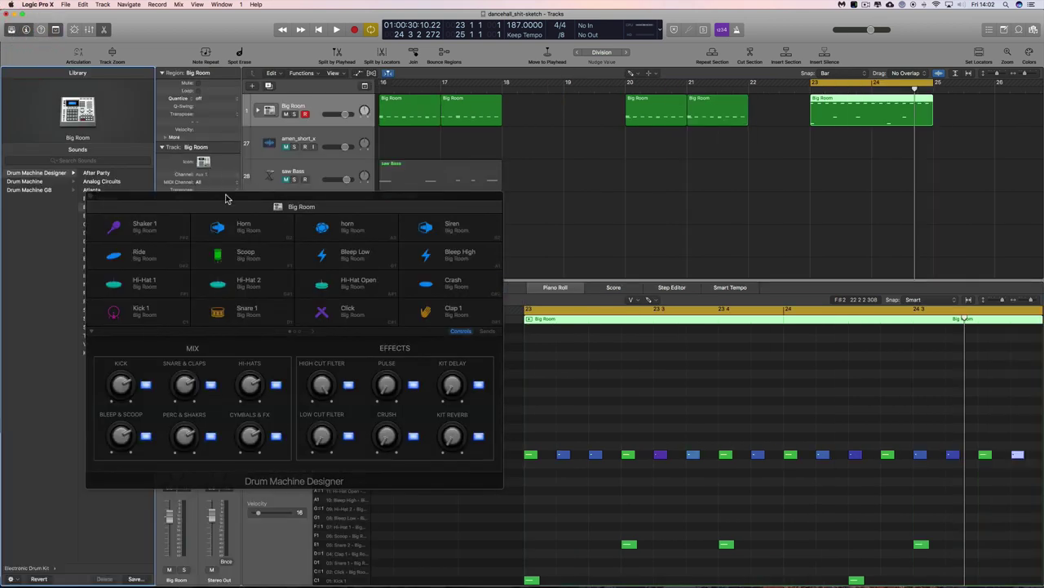
{"action": "left_click_drag", "start_coordinate": [227, 200], "coordinate": [418, 153]}
{"action": "left_click", "coordinate": [516, 276]}
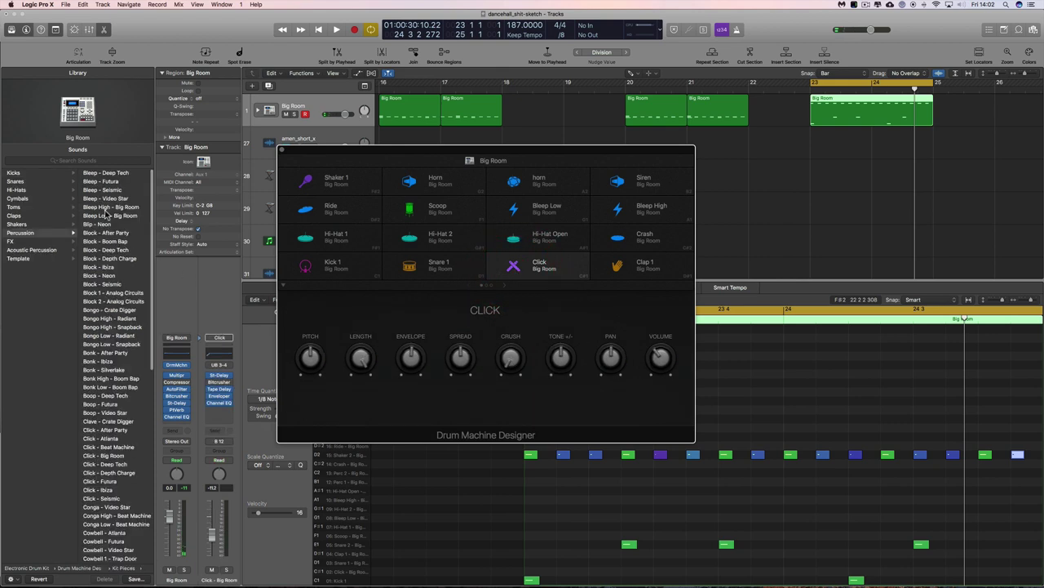
{"action": "left_click", "coordinate": [100, 224]}
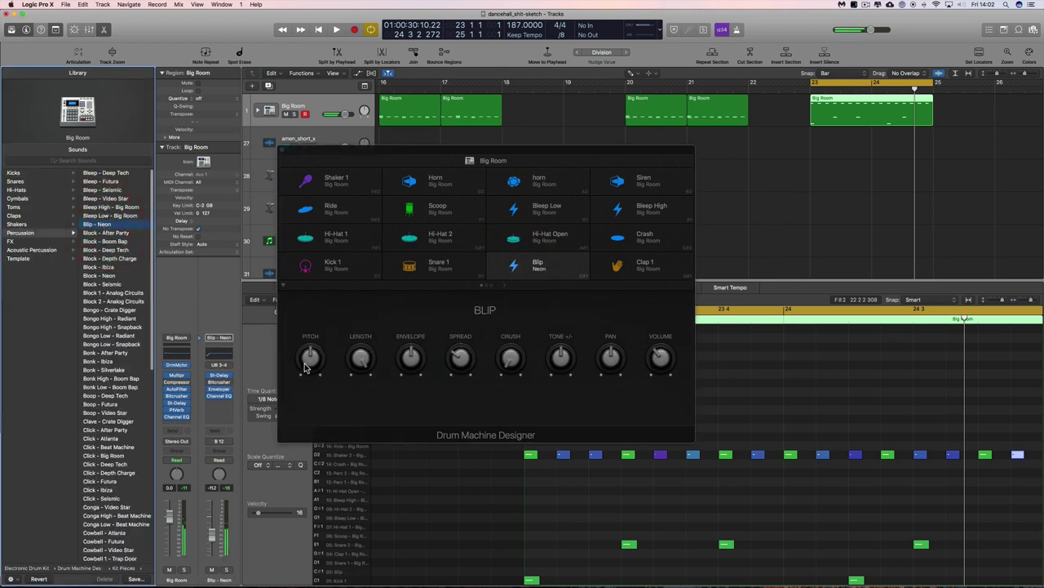
Step: Raise the Blip pad's volume and replace the Snare 1 pad's sound with Snare 3 - Beat Machine at -2.0 dB
{"action": "left_click_drag", "start_coordinate": [662, 359], "coordinate": [664, 350]}
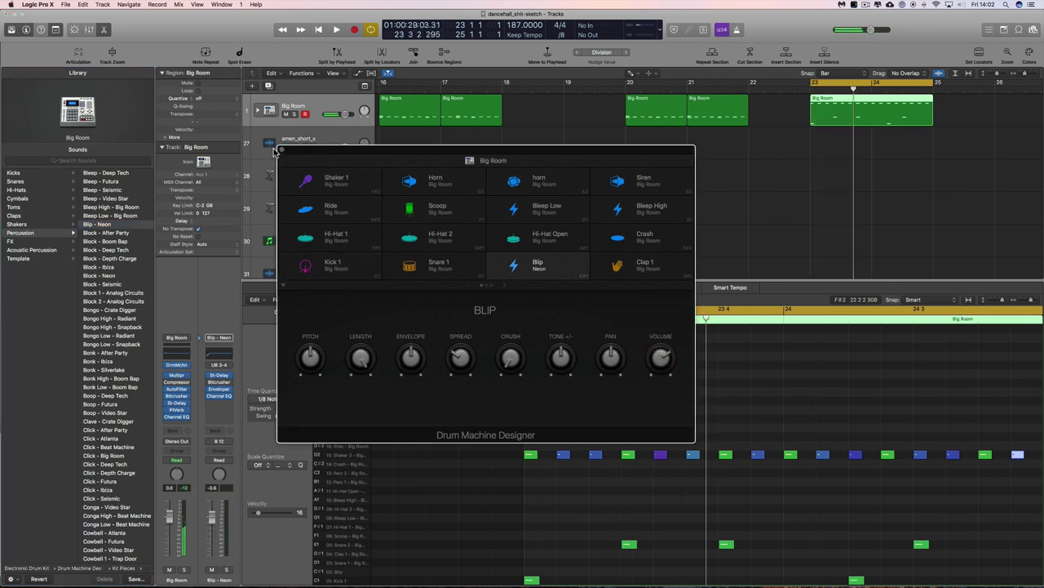
{"action": "left_click", "coordinate": [431, 264]}
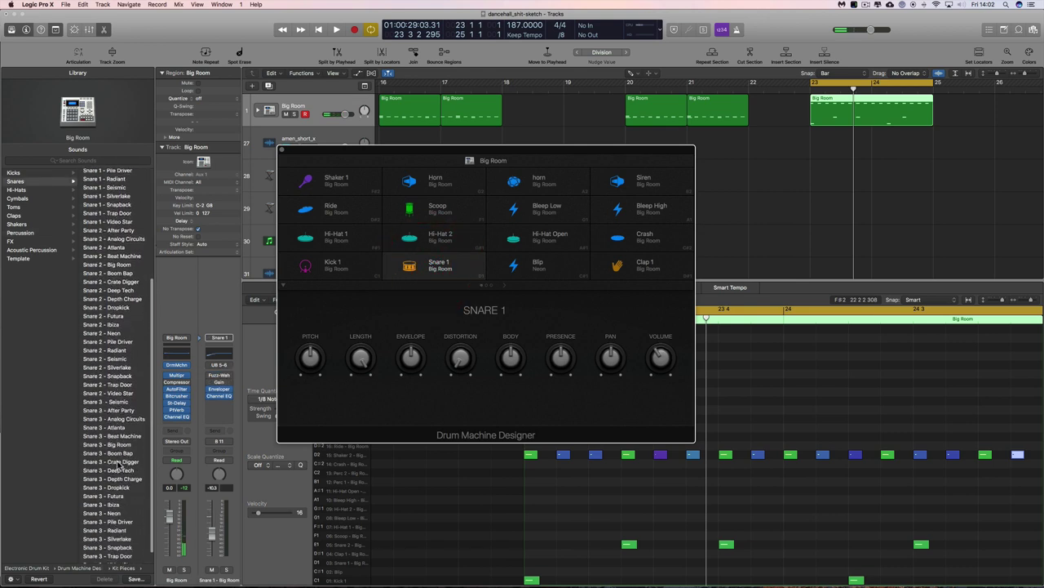
{"action": "scroll", "coordinate": [117, 456], "scroll_direction": "down", "scroll_amount": 5}
{"action": "left_click", "coordinate": [114, 421]}
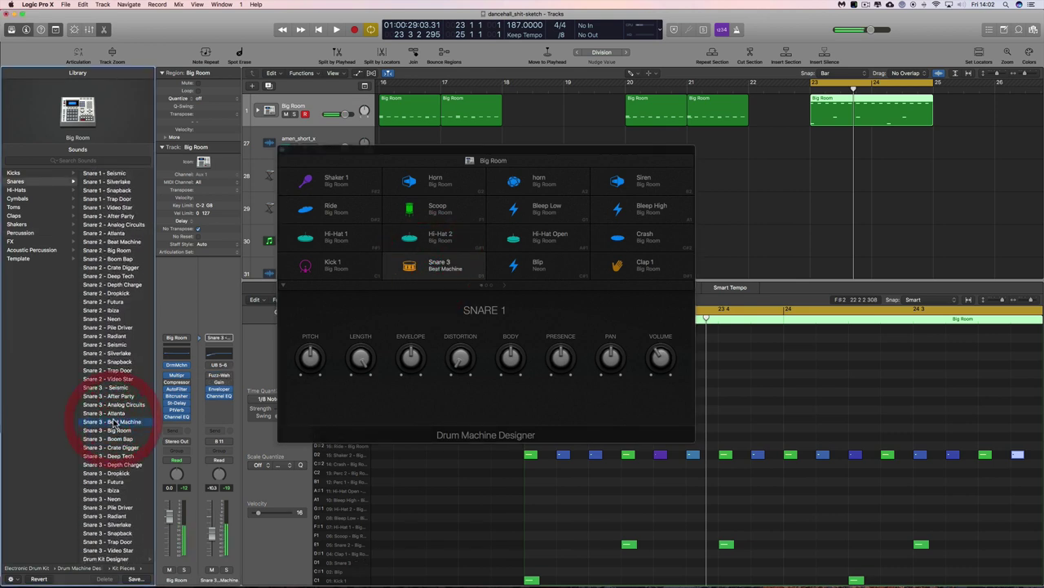
{"action": "left_click", "coordinate": [117, 430]}
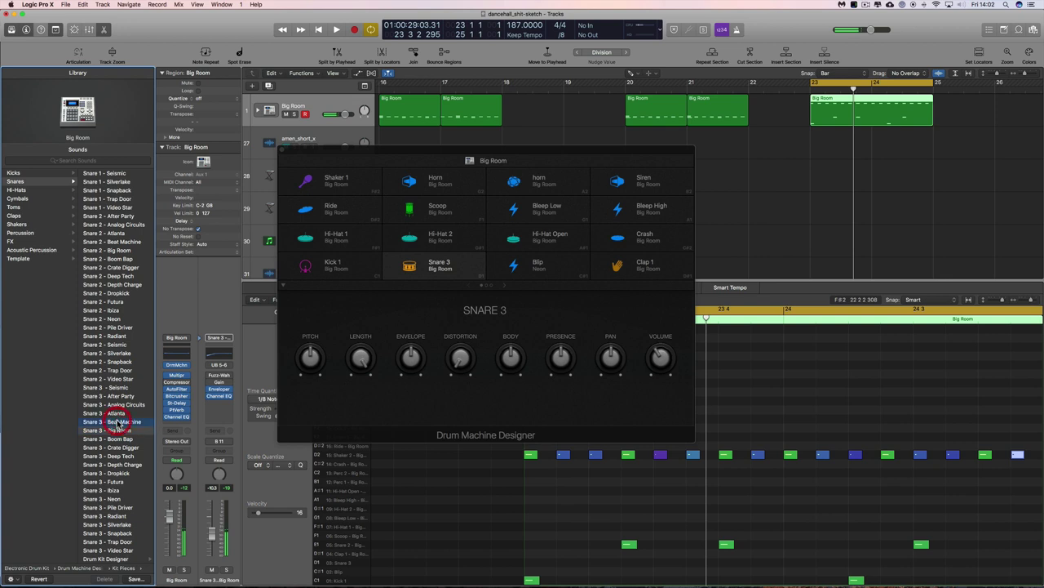
{"action": "left_click", "coordinate": [118, 422]}
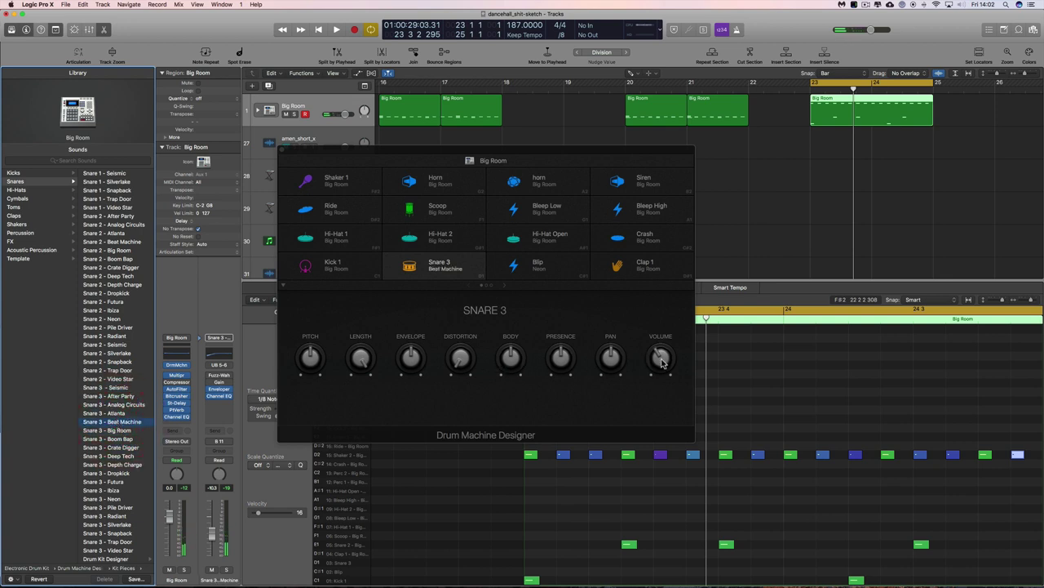
{"action": "left_click_drag", "start_coordinate": [663, 363], "coordinate": [560, 311]}
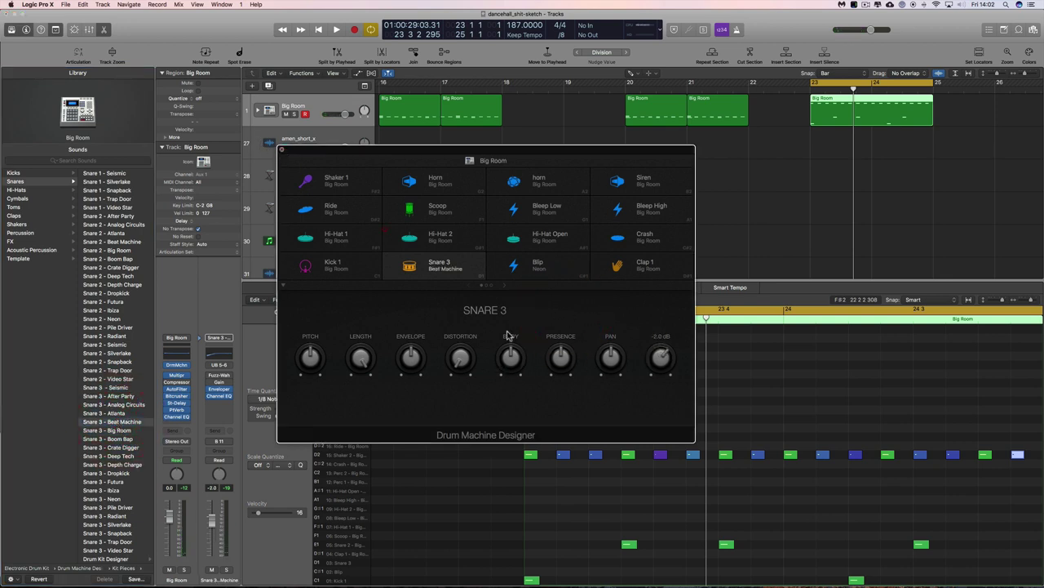
{"action": "key", "text": "super+w"}
Step: Shift the two bar 23 snare notes from Snare 2 to the Snare 3 row, copy them onto the Blip row, and play the loop
{"action": "key", "text": "space"}
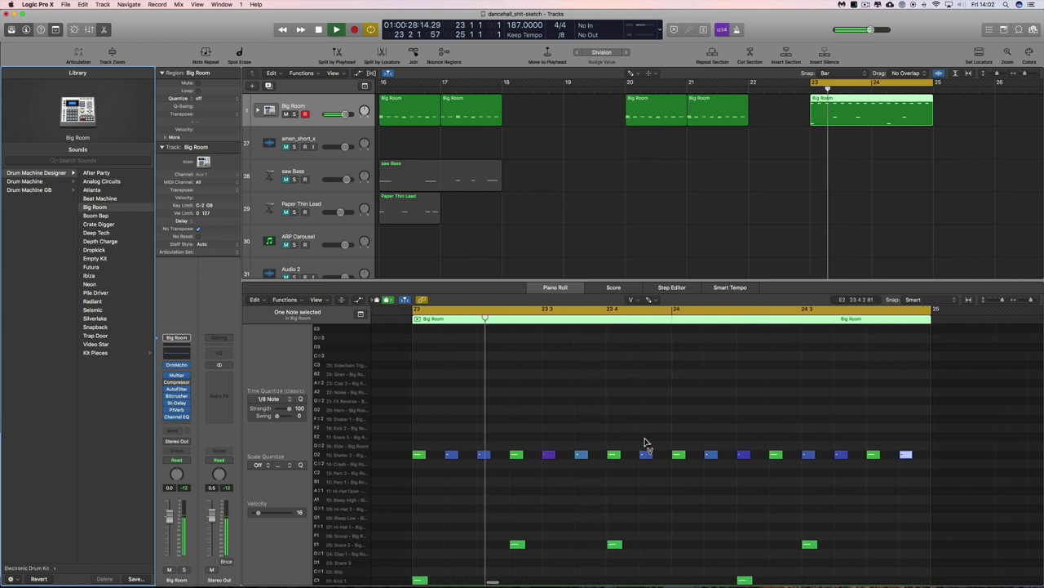
{"action": "key", "text": "space"}
{"action": "right_click", "coordinate": [452, 511]}
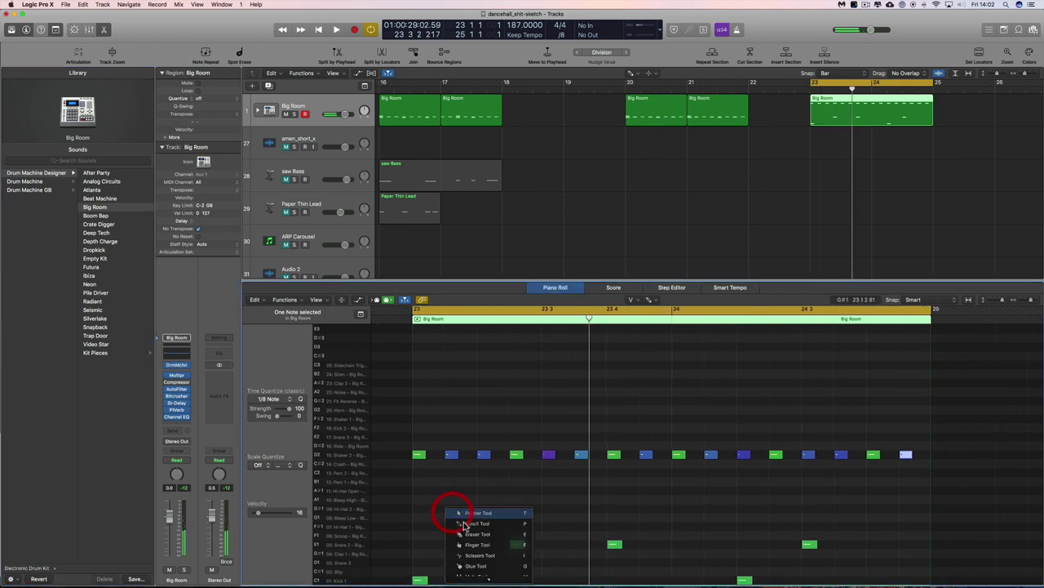
{"action": "left_click", "coordinate": [462, 515]}
{"action": "left_click_drag", "start_coordinate": [488, 534], "coordinate": [624, 555]}
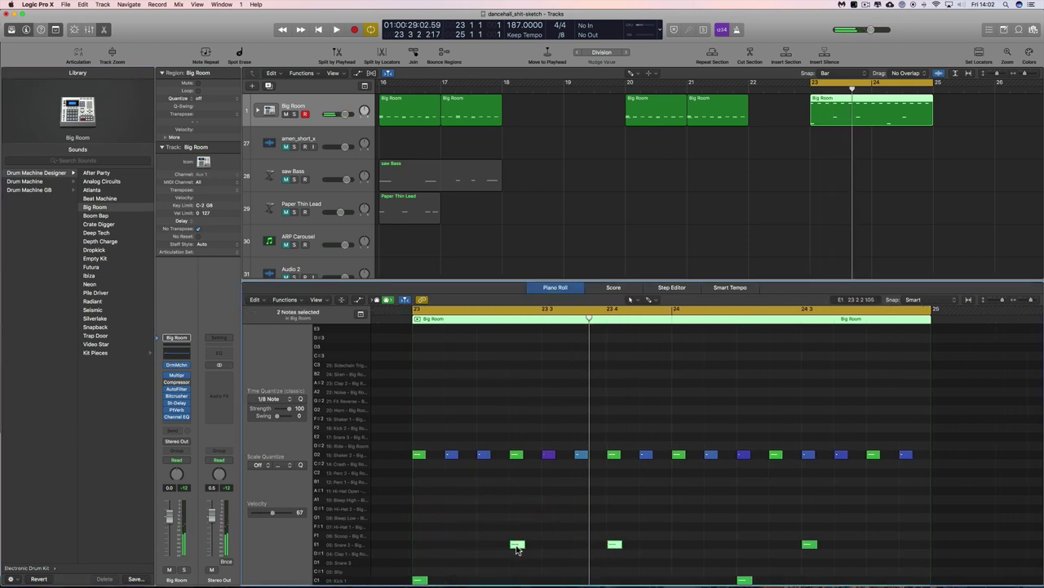
{"action": "left_click_drag", "start_coordinate": [517, 548], "coordinate": [517, 575]}
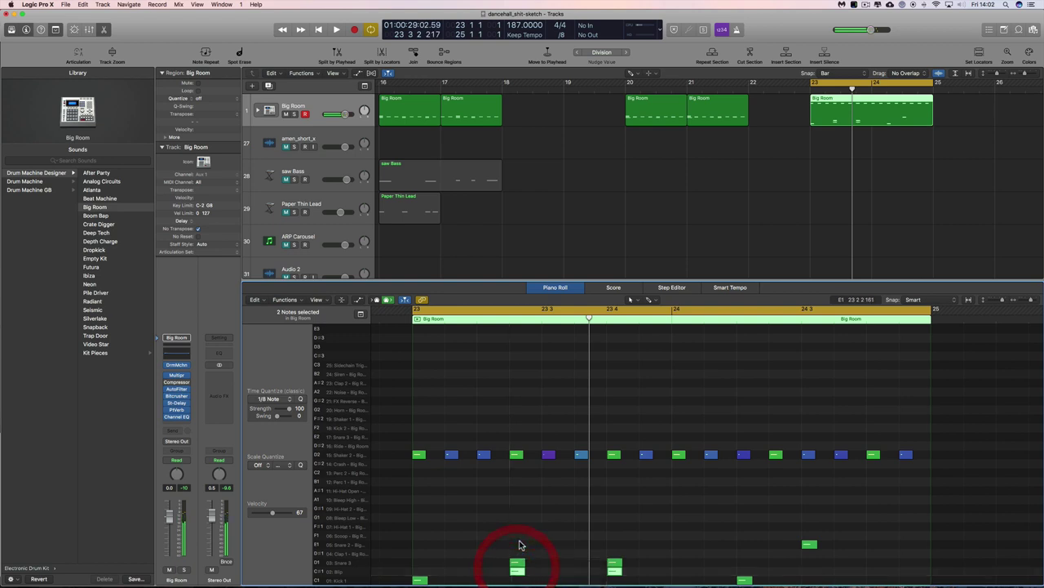
{"action": "key", "text": "space"}
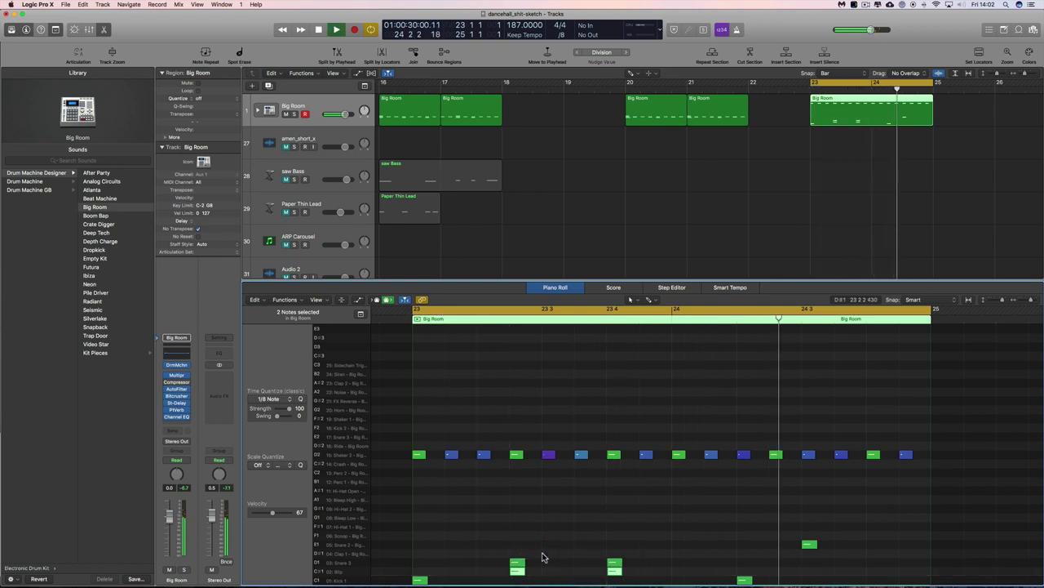
Step: Try the two bar 23 snare notes on the Snare 2 row, return them to Snare 3, and play the loop
{"action": "left_click_drag", "start_coordinate": [656, 569], "coordinate": [515, 546]}
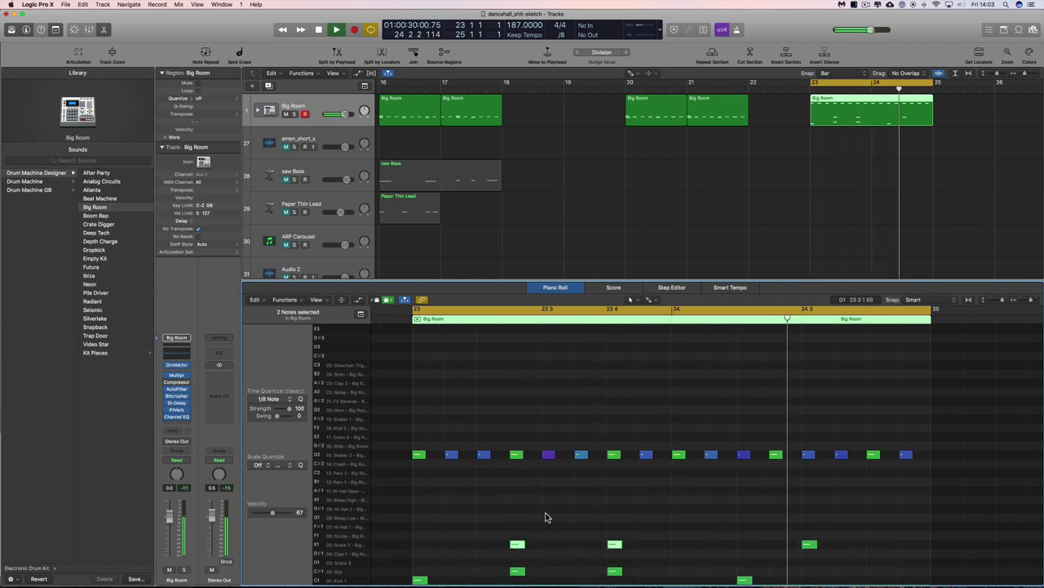
{"action": "key", "text": "space"}
{"action": "right_click", "coordinate": [780, 565]}
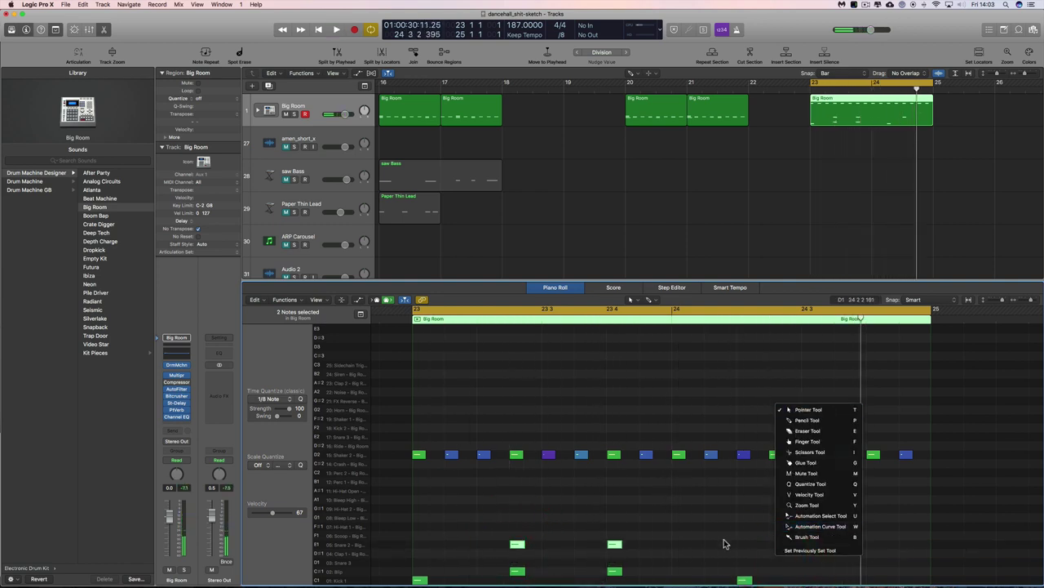
{"action": "key", "text": "Escape"}
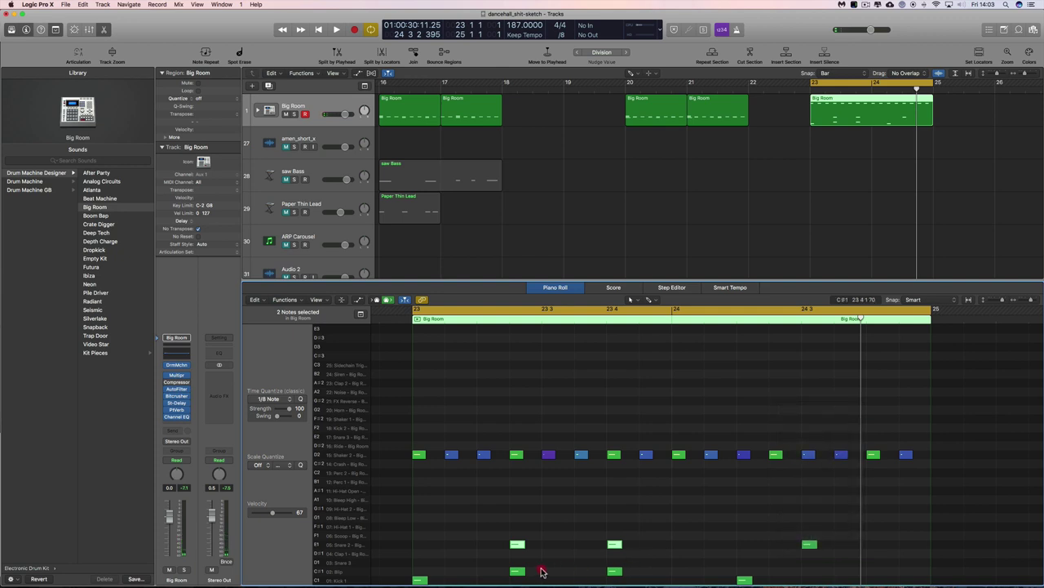
{"action": "left_click", "coordinate": [616, 571]}
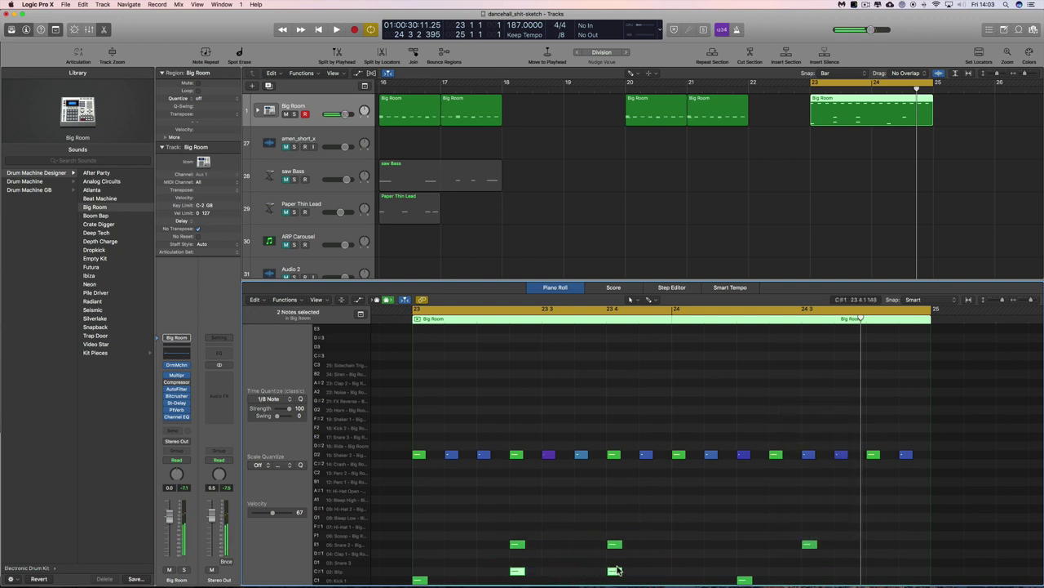
{"action": "left_click", "coordinate": [517, 545]}
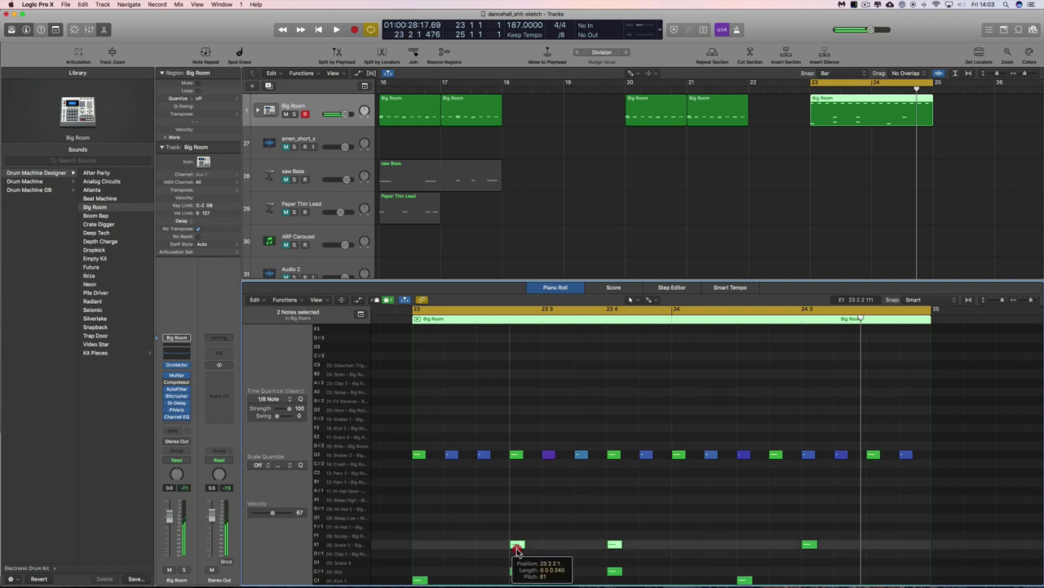
{"action": "mouse_move", "coordinate": [516, 545]}
{"action": "left_mouse_down"}
{"action": "mouse_move", "coordinate": [516, 526]}
{"action": "mouse_move", "coordinate": [514, 562]}
{"action": "left_mouse_up"}
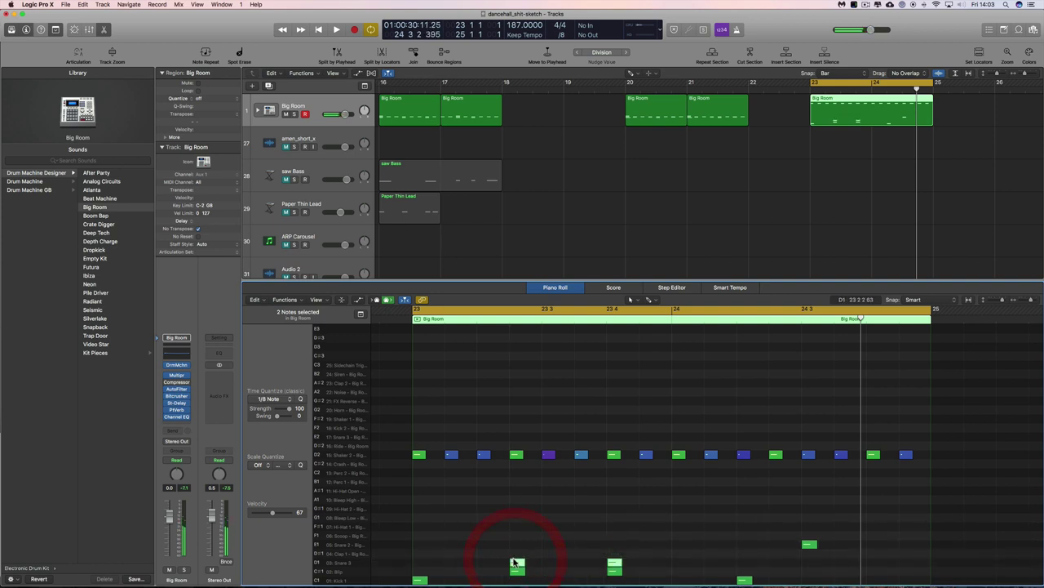
{"action": "left_click", "coordinate": [618, 565]}
{"action": "key", "text": "space"}
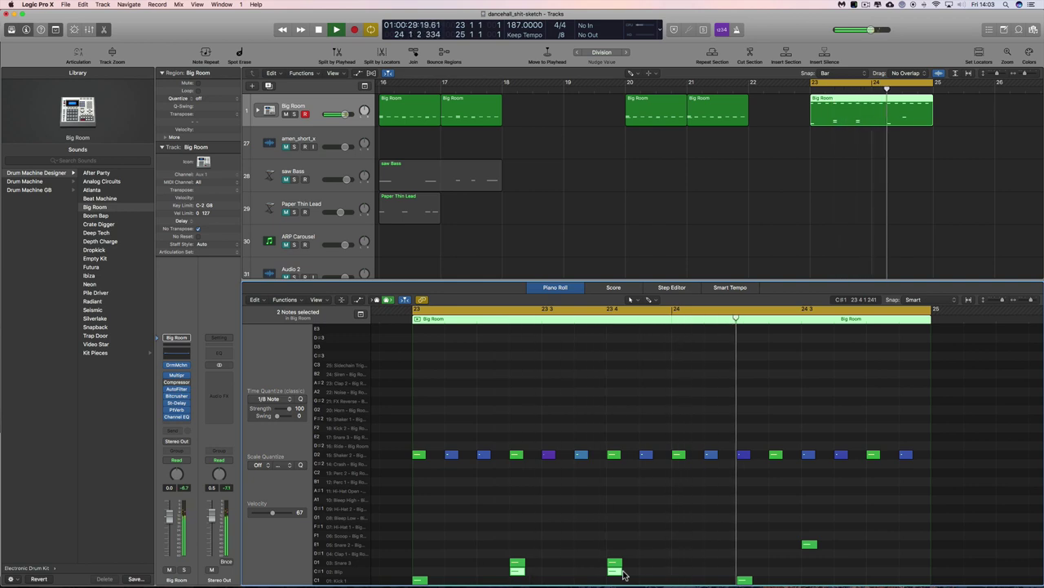
Step: Move the bar 24 snare note from Snare 2 down to the Snare 3 row while the loop plays
{"action": "left_click", "coordinate": [809, 544]}
{"action": "left_click_drag", "start_coordinate": [811, 550], "coordinate": [810, 568]}
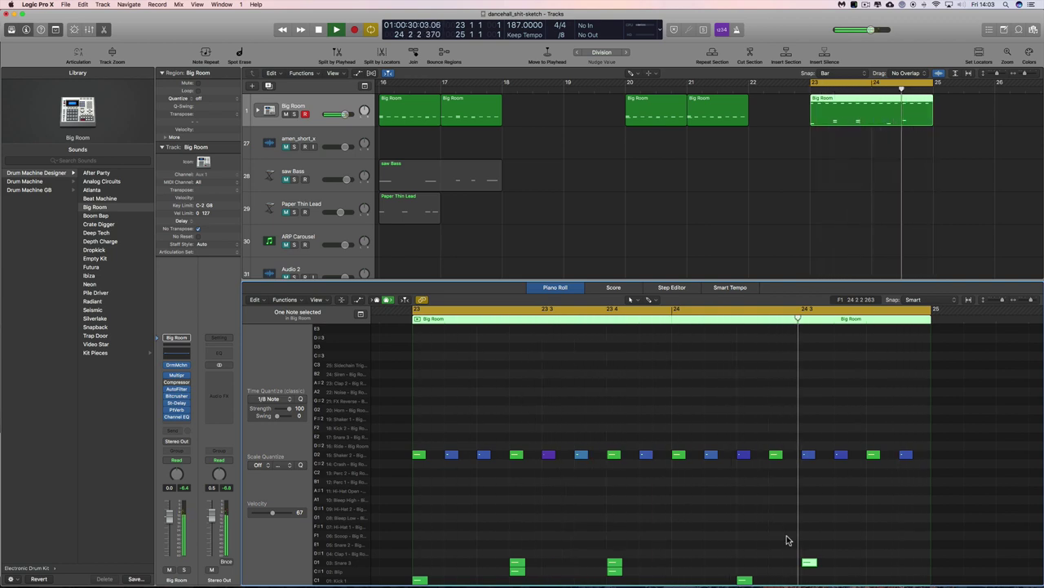
{"action": "key", "text": "space"}
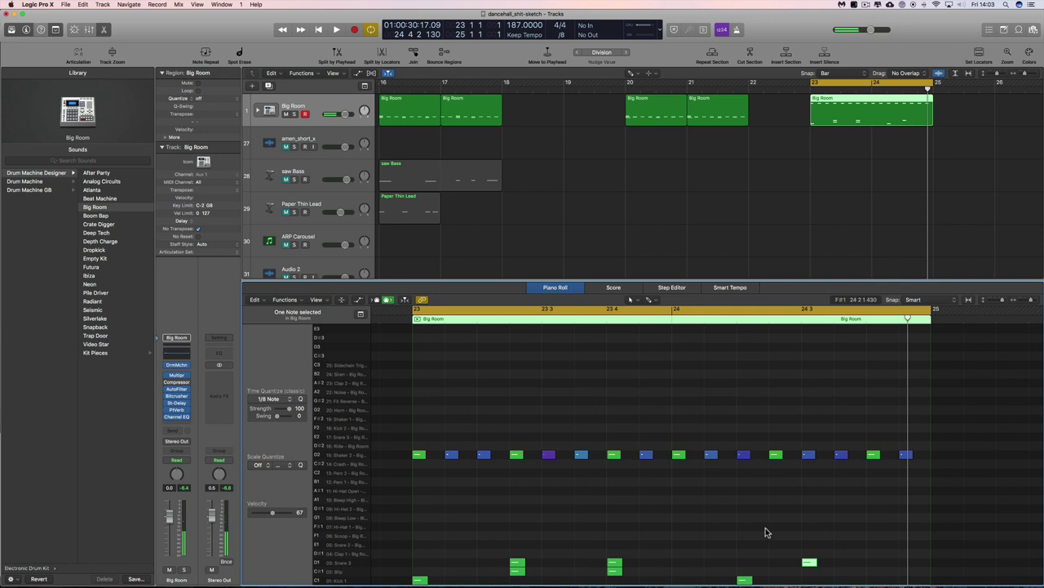
Step: Unmute the saw Bass track and draw a two-bar region on it from bar 23 to bar 25
{"action": "left_click", "coordinate": [285, 179]}
{"action": "right_click", "coordinate": [809, 204]}
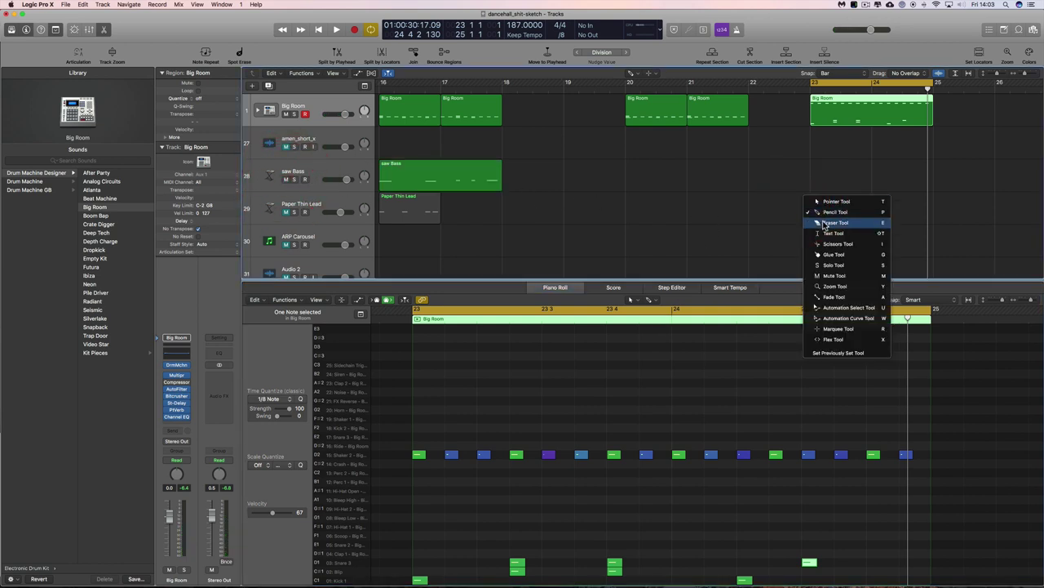
{"action": "left_click", "coordinate": [834, 211]}
{"action": "left_click", "coordinate": [841, 175]}
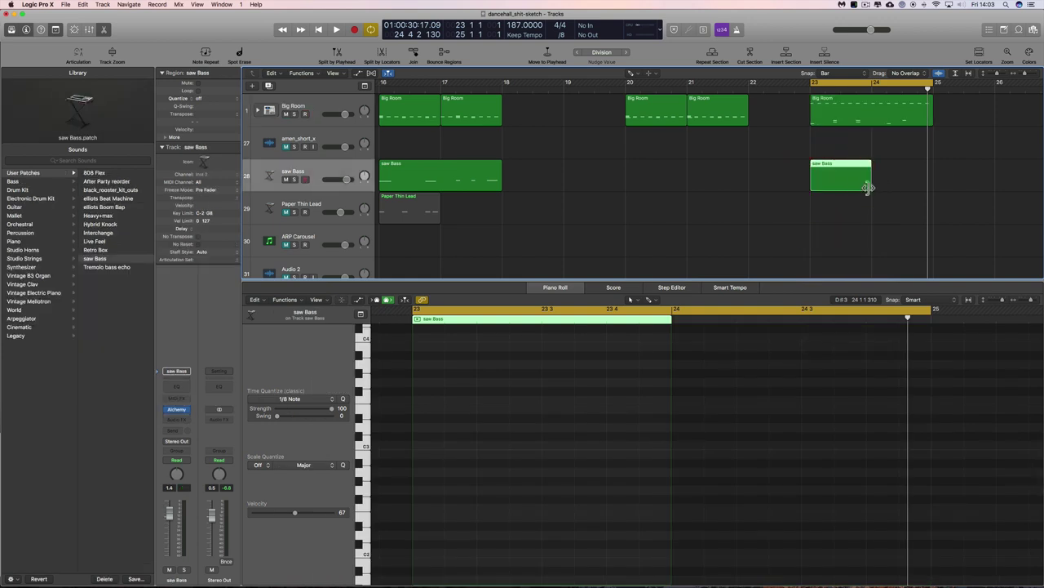
{"action": "left_click_drag", "start_coordinate": [868, 188], "coordinate": [931, 187]}
{"action": "right_click", "coordinate": [784, 226]}
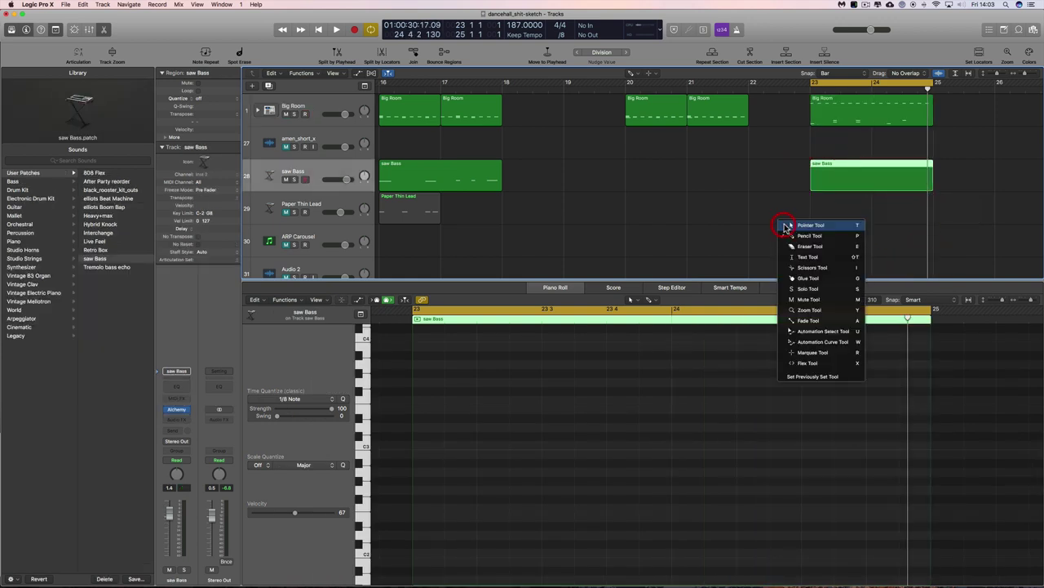
{"action": "left_click", "coordinate": [784, 226]}
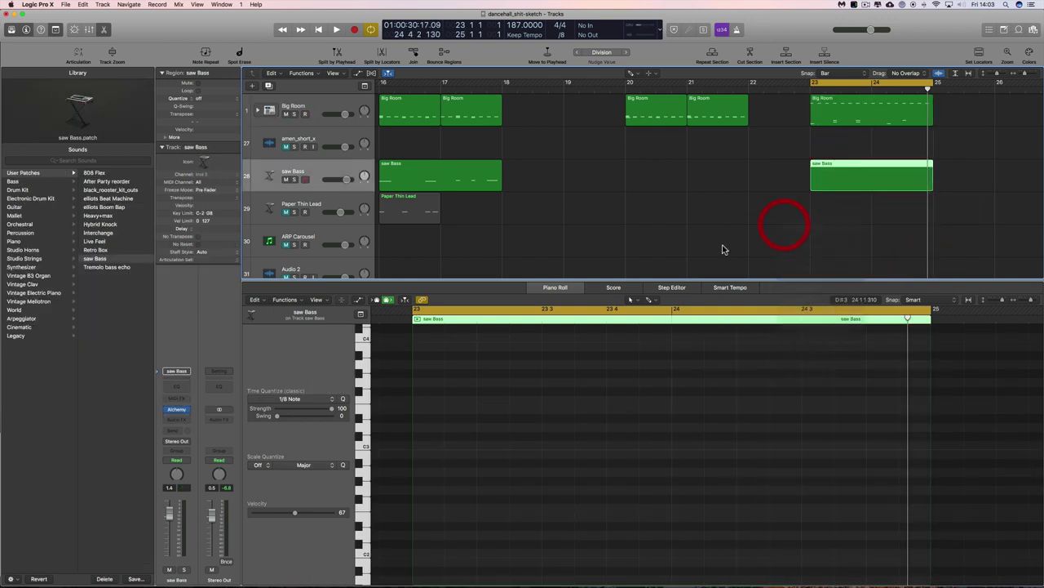
Step: Show the Big Room drum notes of bars 23 and 24 for reference and return the playhead to bar 23
{"action": "left_click", "coordinate": [837, 120]}
{"action": "scroll", "coordinate": [796, 375], "scroll_direction": "down", "scroll_amount": 5}
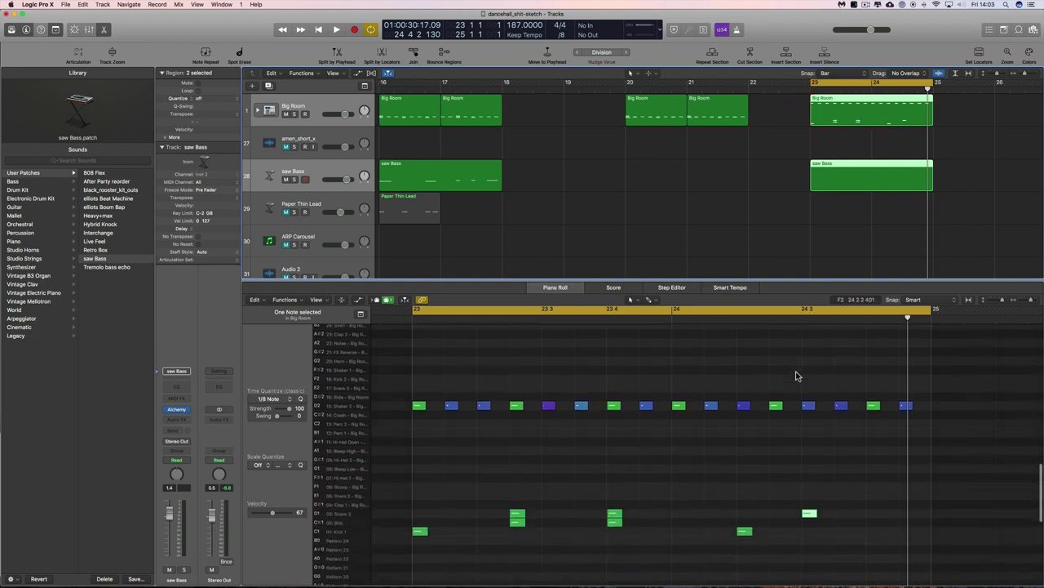
{"action": "scroll", "coordinate": [796, 375], "scroll_direction": "down", "scroll_amount": 1}
{"action": "key", "text": "Return"}
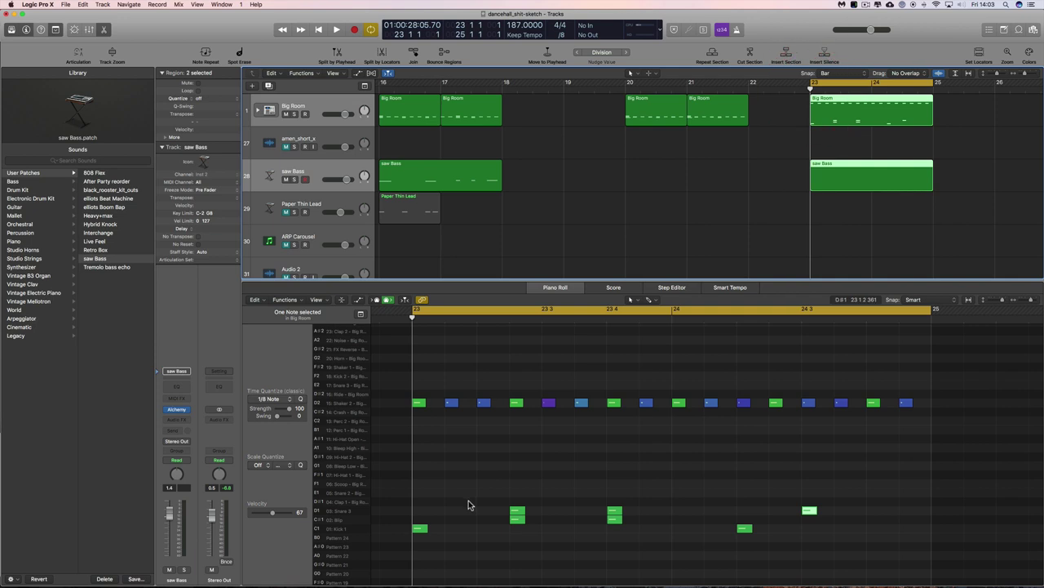
{"action": "scroll", "coordinate": [469, 505], "scroll_direction": "down", "scroll_amount": 4}
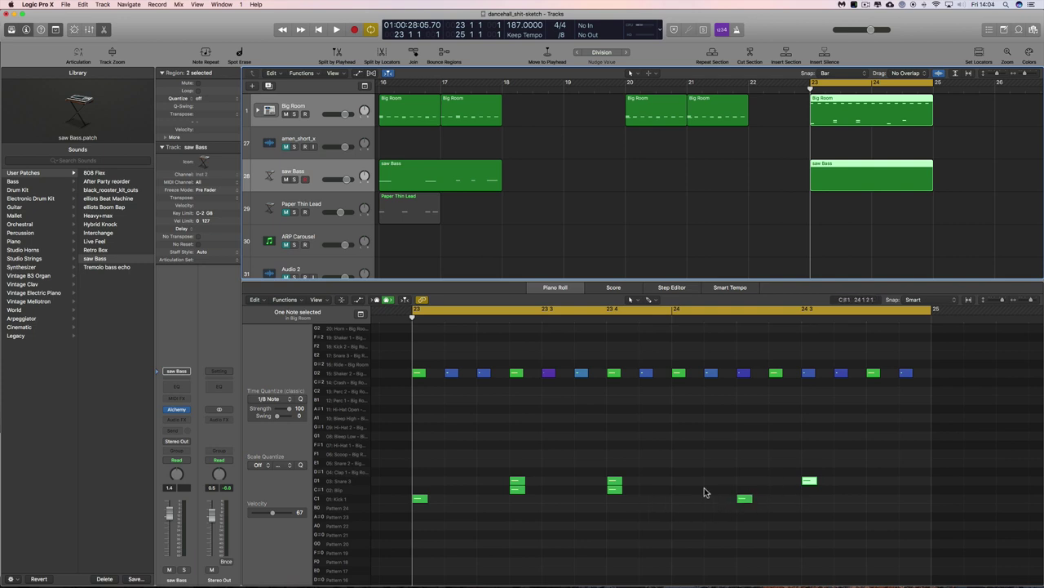
Step: Draw three C3 notes about an eighth note long in bar 23 of the saw Bass region, matching the kick and snare hits, and play them
{"action": "left_click", "coordinate": [862, 184]}
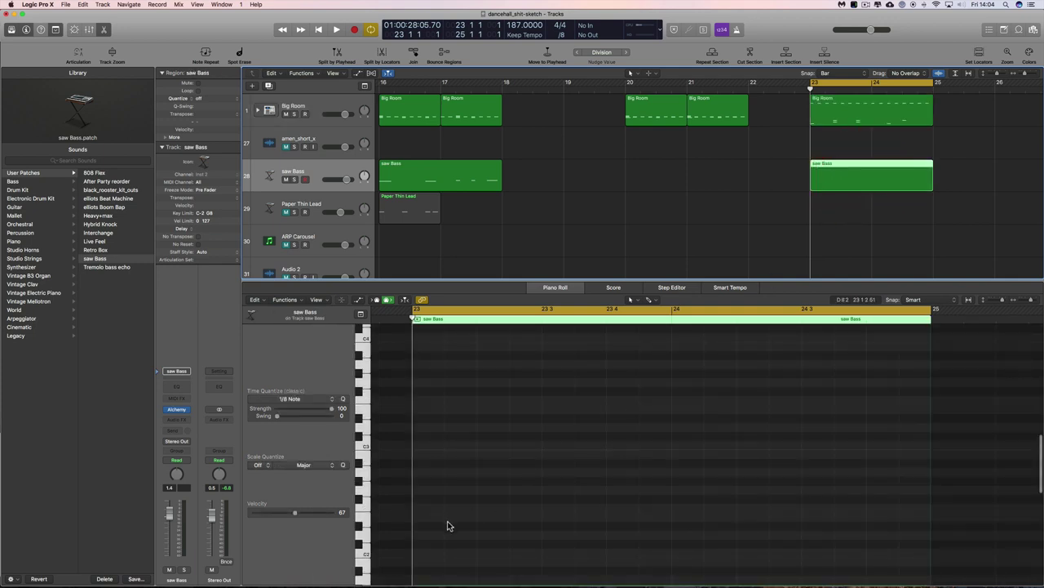
{"action": "right_click", "coordinate": [447, 520]}
{"action": "left_click", "coordinate": [467, 524]}
{"action": "right_click", "coordinate": [416, 478]}
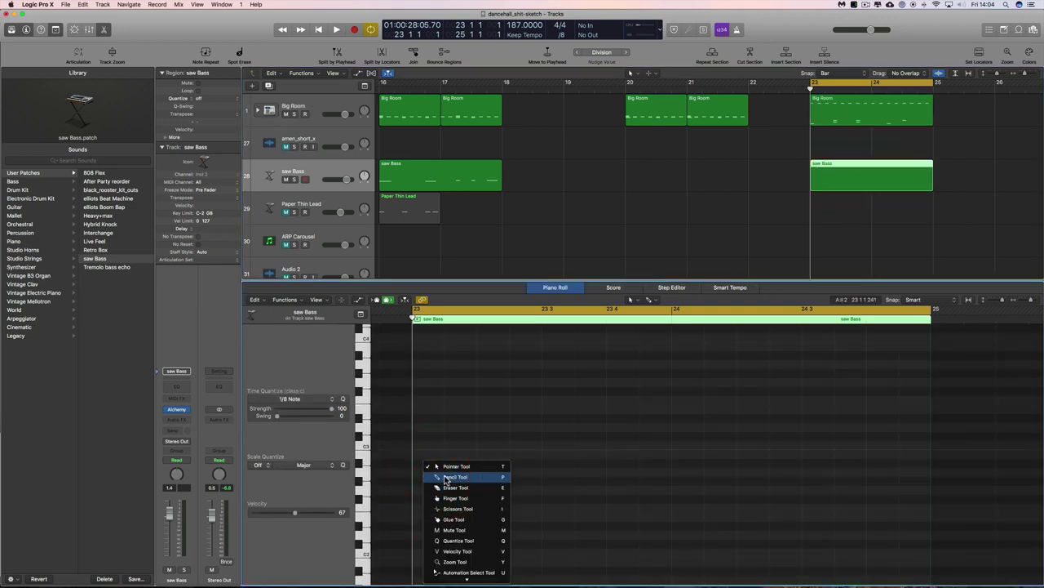
{"action": "left_click", "coordinate": [441, 476]}
{"action": "left_click", "coordinate": [422, 446]}
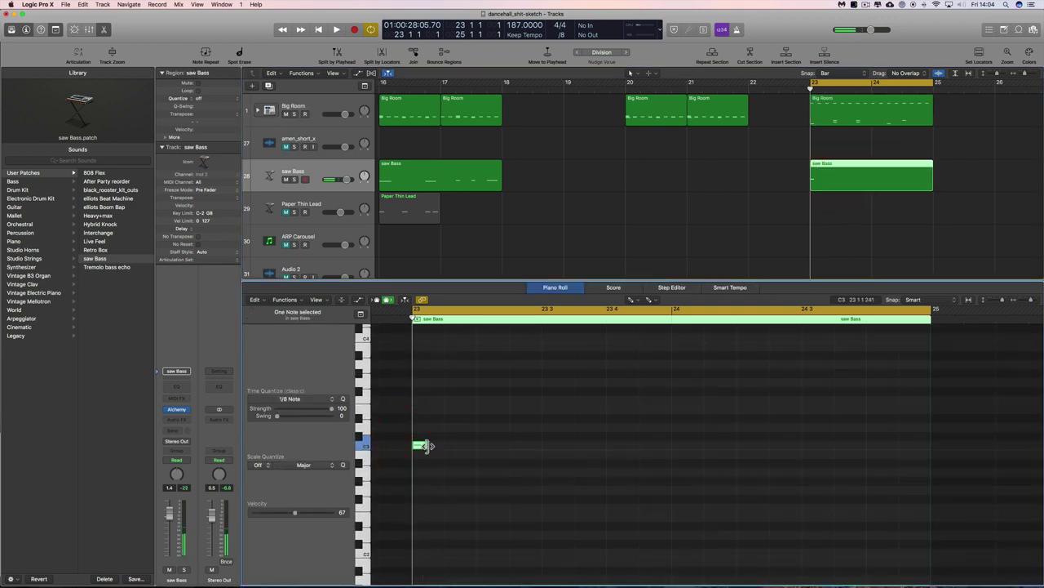
{"action": "left_click_drag", "start_coordinate": [432, 445], "coordinate": [443, 446]}
{"action": "left_click", "coordinate": [523, 445]}
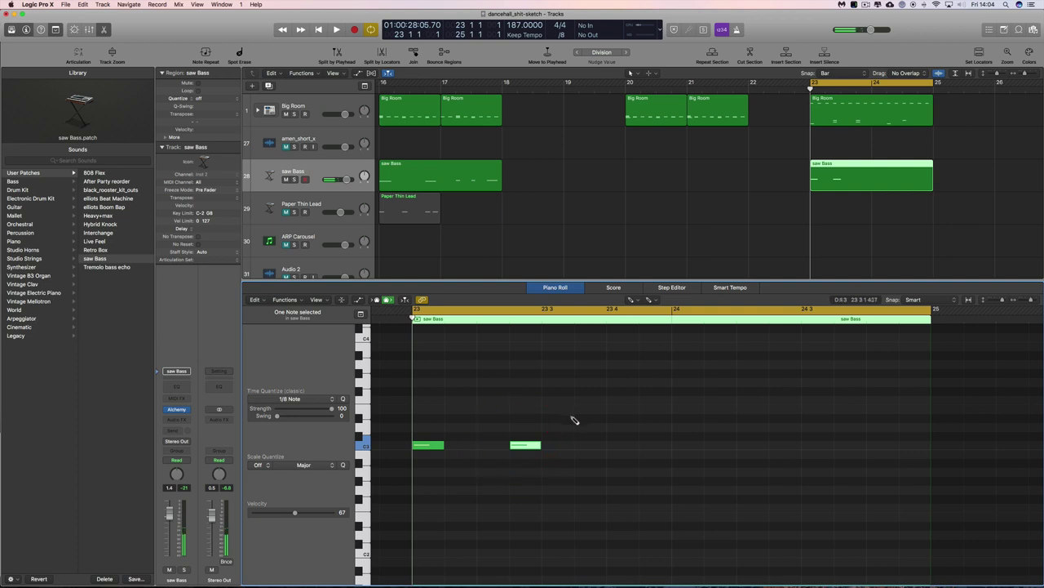
{"action": "left_click", "coordinate": [611, 445]}
{"action": "key", "text": "space"}
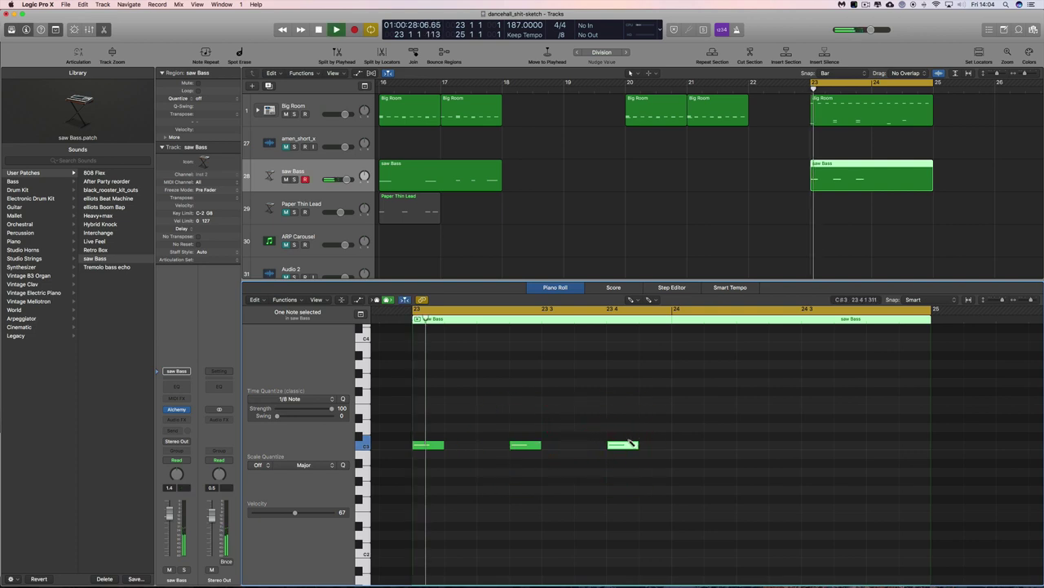
{"action": "key", "text": "space"}
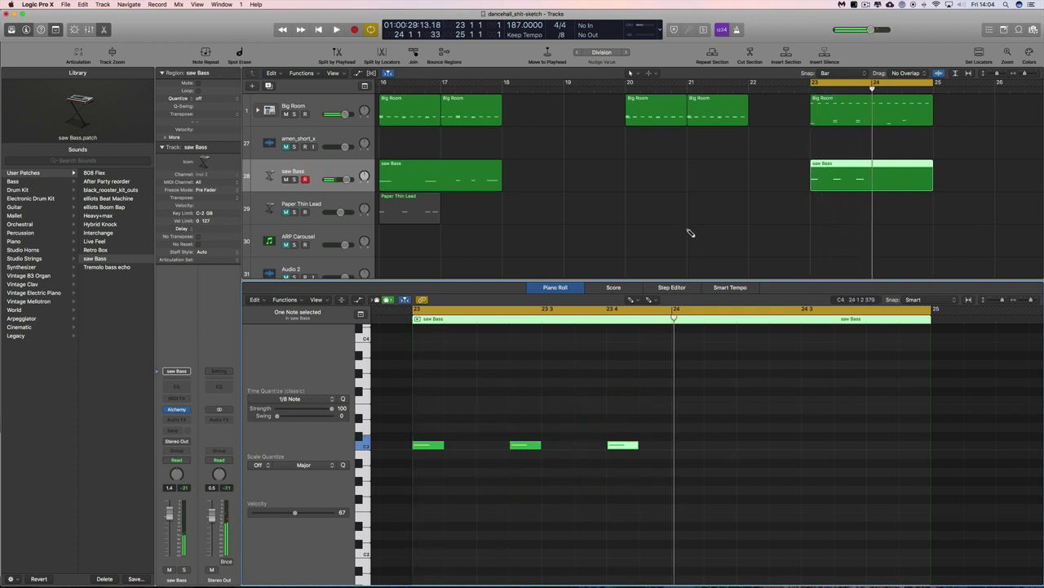
Step: Change the division in the control bar display and draw two C3 bass notes in bar 24 on the kick and snare hits
{"action": "left_click", "coordinate": [561, 37]}
{"action": "left_click", "coordinate": [563, 27]}
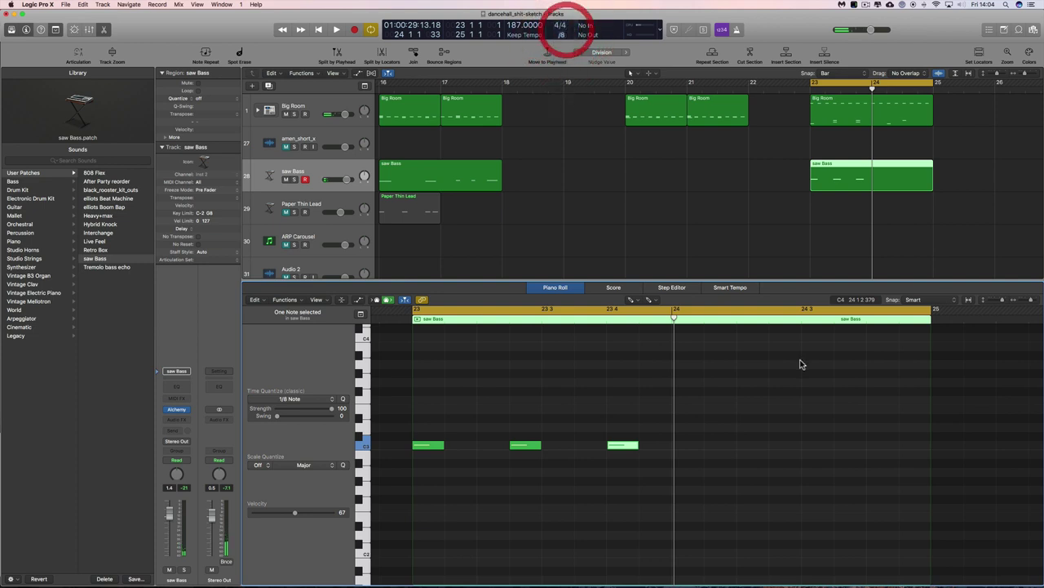
{"action": "left_click", "coordinate": [767, 444]}
{"action": "left_click", "coordinate": [831, 446]}
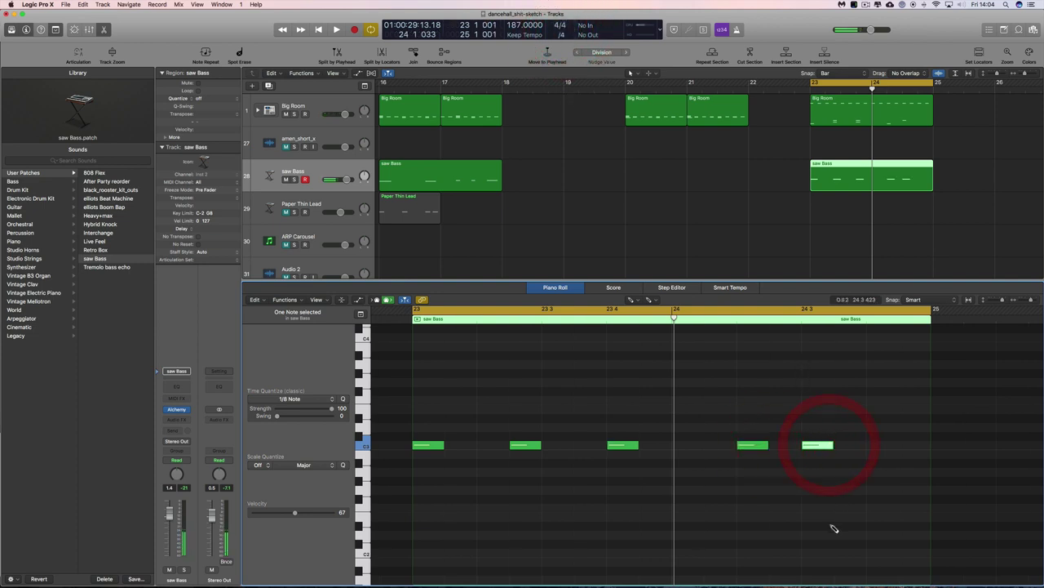
Step: Play the loop, switch to the Pointer tool and move the five saw Bass notes to C4, G3, A#3, F3 and D#3 in order
{"action": "key", "text": "space"}
{"action": "key", "text": "Escape"}
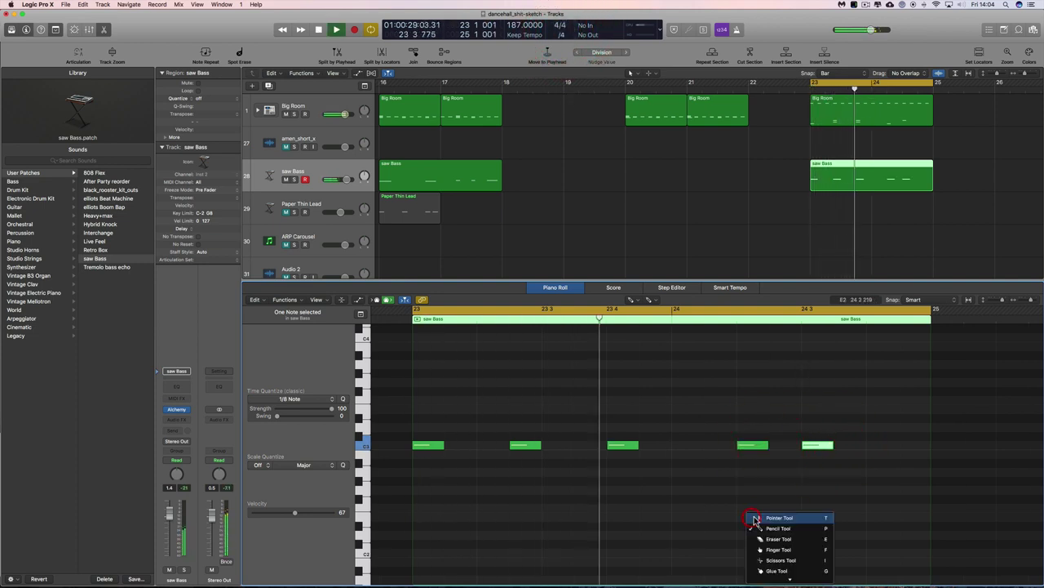
{"action": "left_click", "coordinate": [752, 512]}
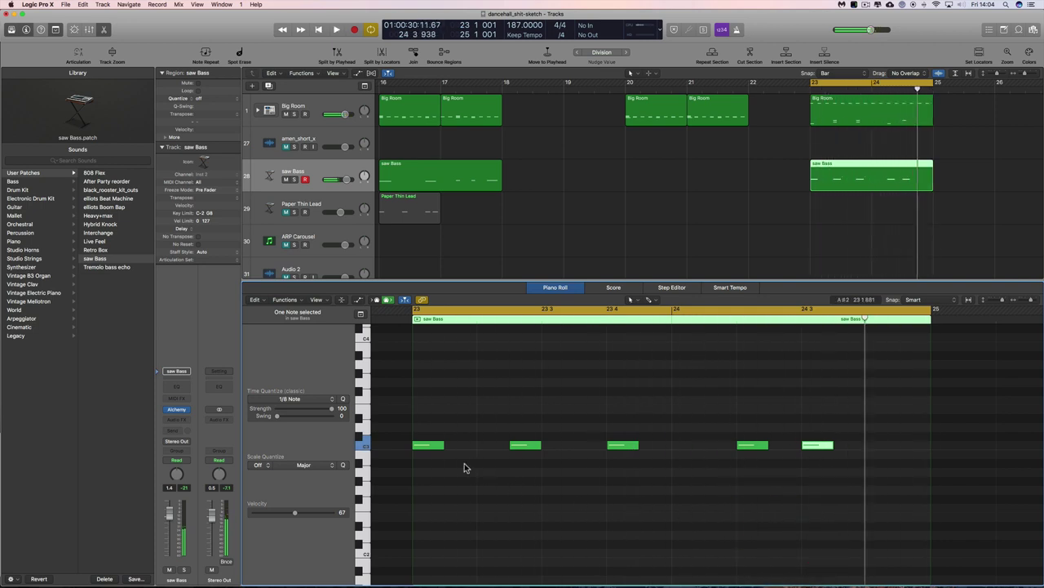
{"action": "left_click_drag", "start_coordinate": [438, 448], "coordinate": [437, 338]}
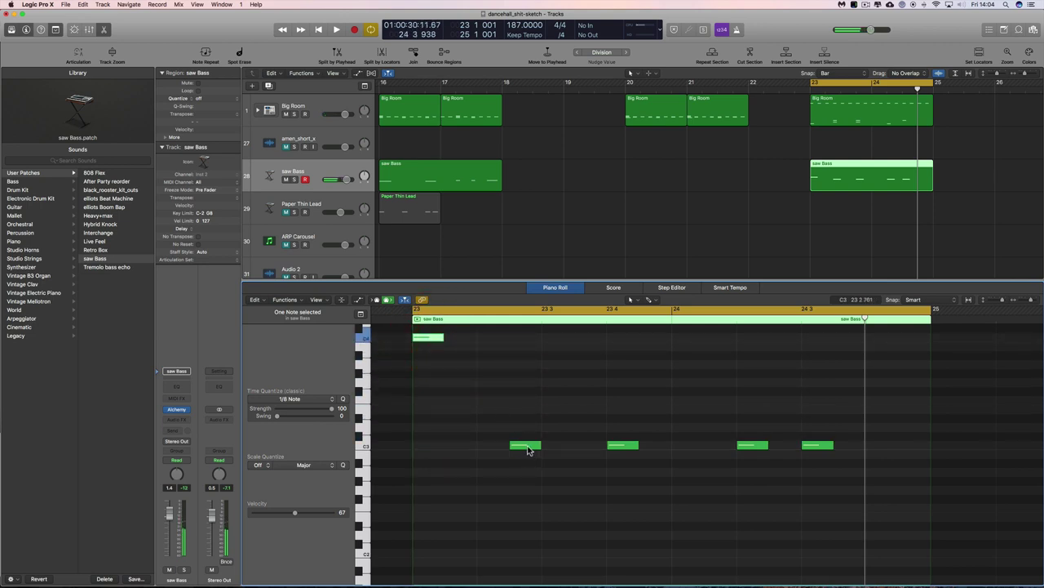
{"action": "left_click", "coordinate": [527, 448]}
{"action": "left_click_drag", "start_coordinate": [527, 448], "coordinate": [529, 381]}
{"action": "left_click_drag", "start_coordinate": [632, 444], "coordinate": [626, 355]}
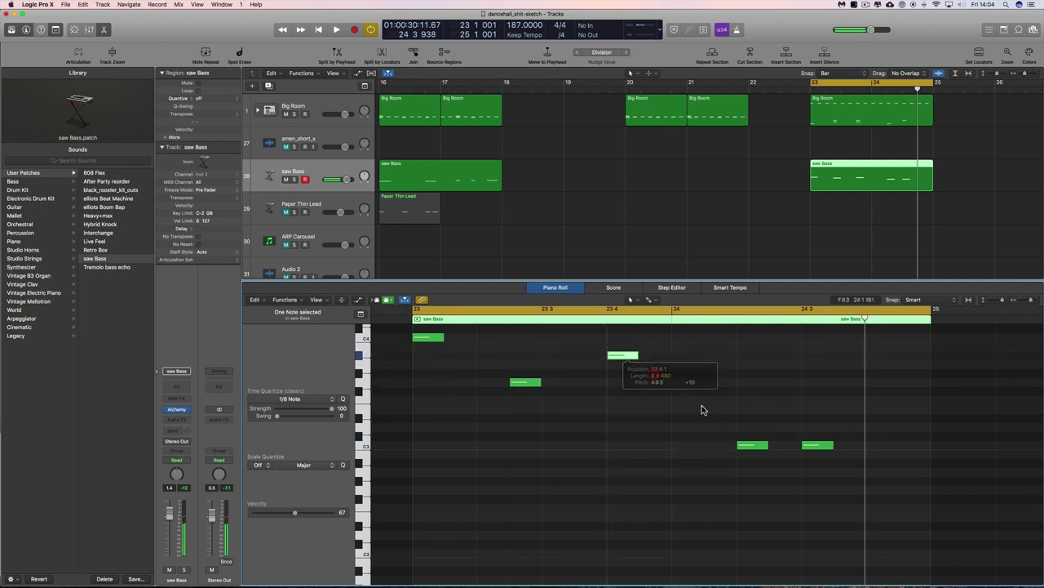
{"action": "left_click_drag", "start_coordinate": [748, 441], "coordinate": [747, 400]}
{"action": "left_click_drag", "start_coordinate": [815, 444], "coordinate": [815, 422]}
Step: Play the two-bar loop to hear the descending bass melody with the drums
{"action": "key", "text": "space"}
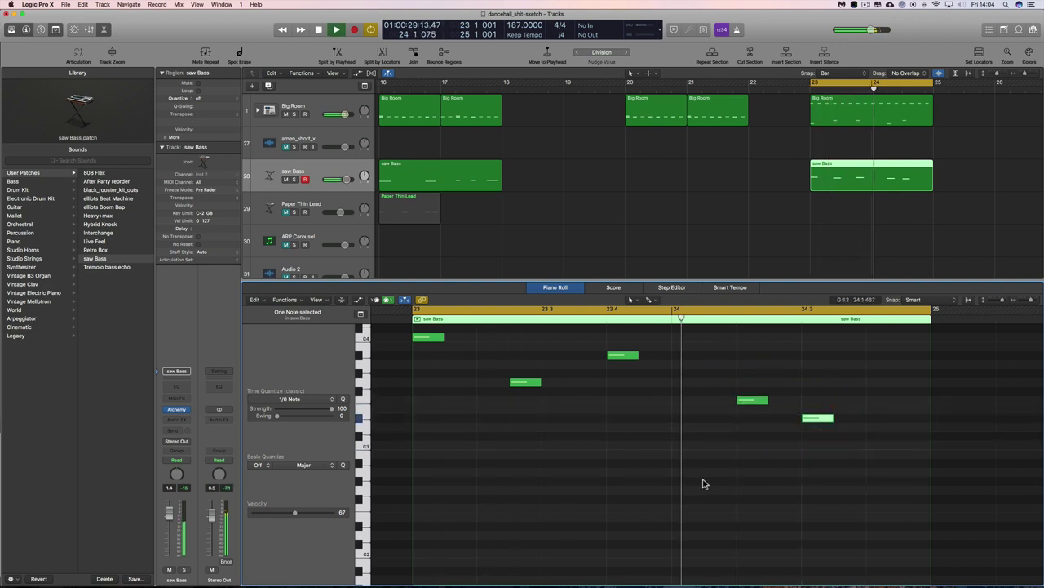
{"action": "scroll", "coordinate": [704, 485], "scroll_direction": "up", "scroll_amount": 1}
{"action": "scroll", "coordinate": [735, 488], "scroll_direction": "up", "scroll_amount": 1}
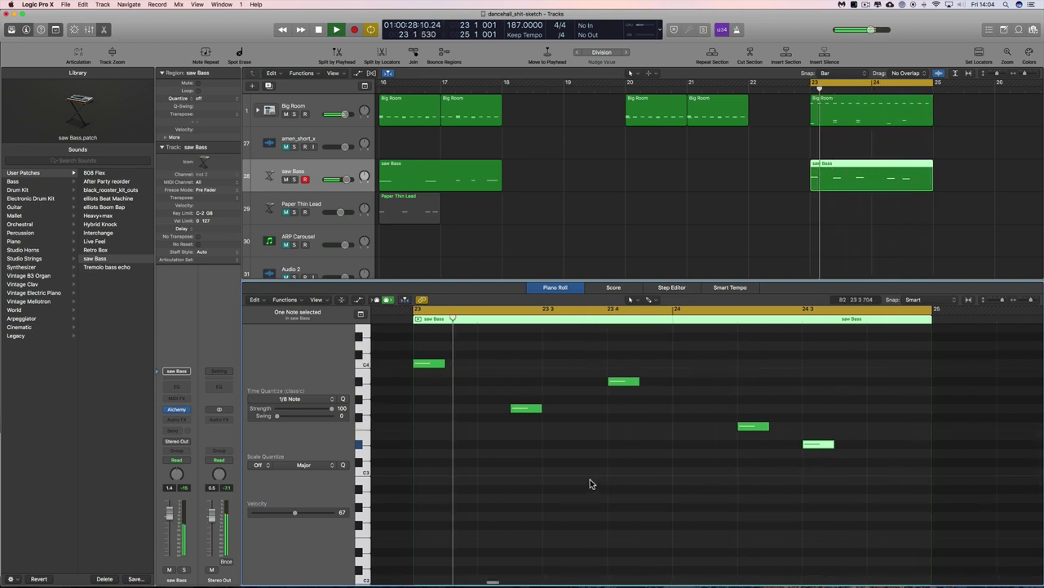
{"action": "scroll", "coordinate": [589, 481], "scroll_direction": "down", "scroll_amount": 1}
{"action": "key", "text": "space"}
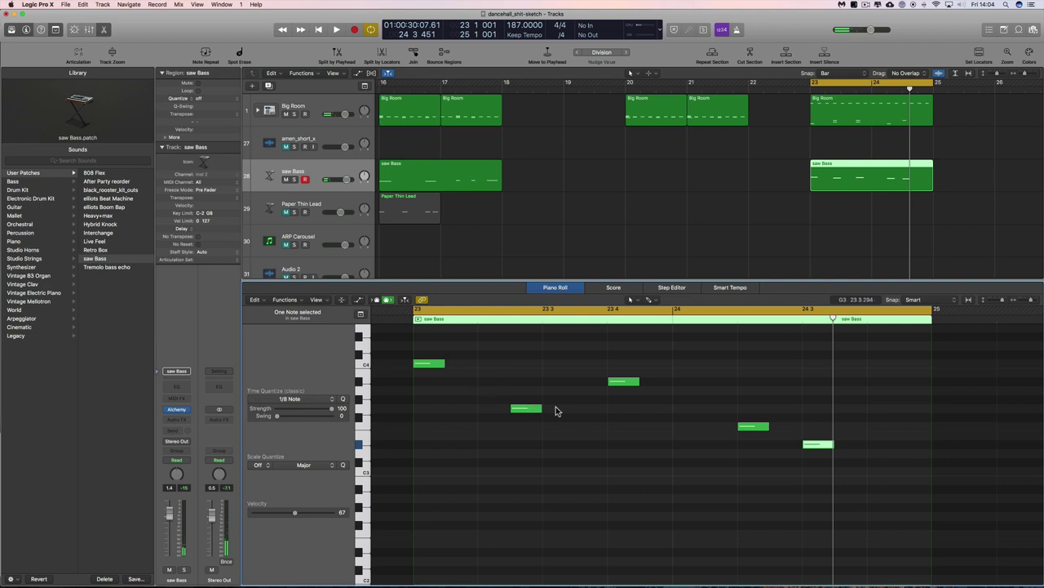
Step: Try the bass line without the G3 note of bar 23 and then without the A#3 note, restoring each one
{"action": "scroll", "coordinate": [616, 400], "scroll_direction": "left", "scroll_amount": 1}
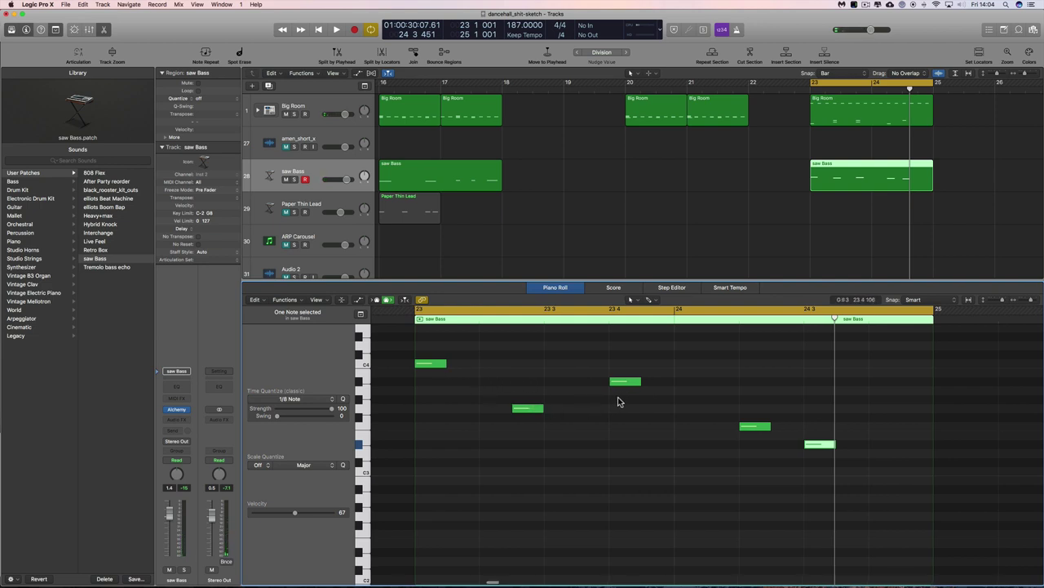
{"action": "left_click", "coordinate": [536, 410]}
{"action": "key", "text": "Delete"}
{"action": "key", "text": "space"}
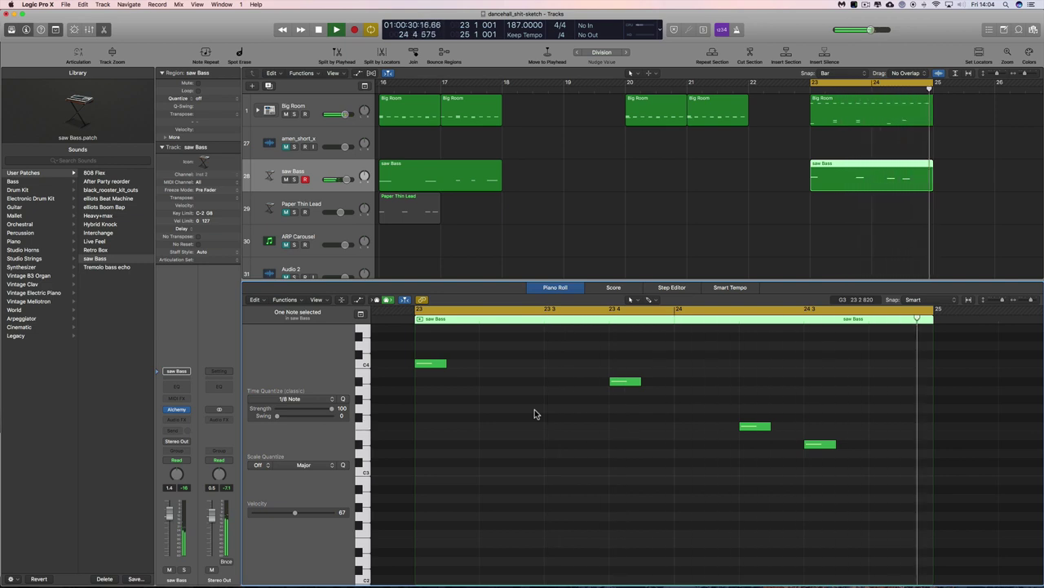
{"action": "key", "text": "space"}
{"action": "key", "text": "ctrl+z"}
{"action": "left_click", "coordinate": [620, 385]}
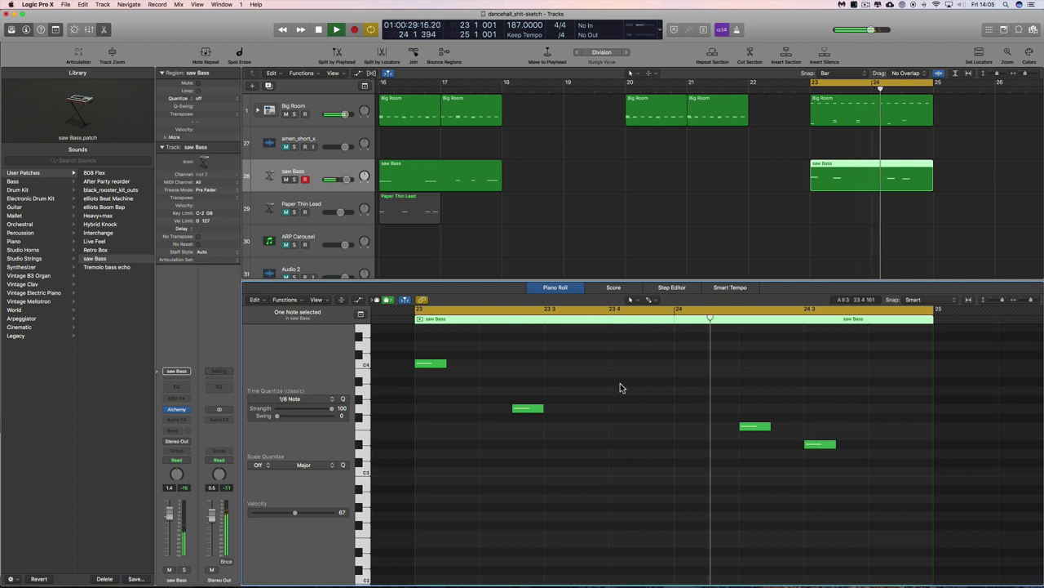
{"action": "key", "text": "space"}
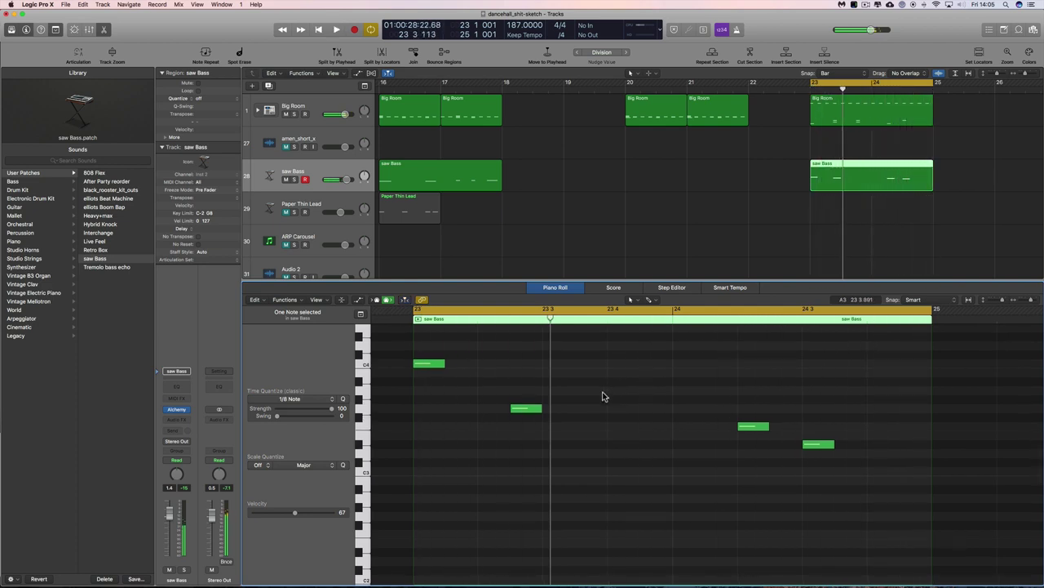
Step: Delete the F3 bass note in bar 24 and play the thinned-out line
{"action": "left_click", "coordinate": [752, 427]}
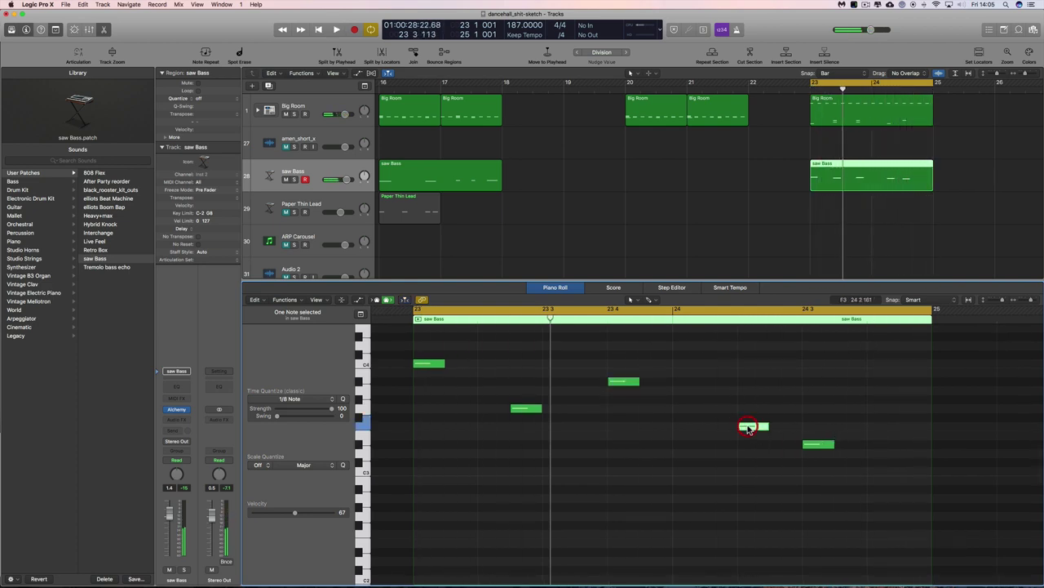
{"action": "key", "text": "Delete"}
{"action": "key", "text": "space"}
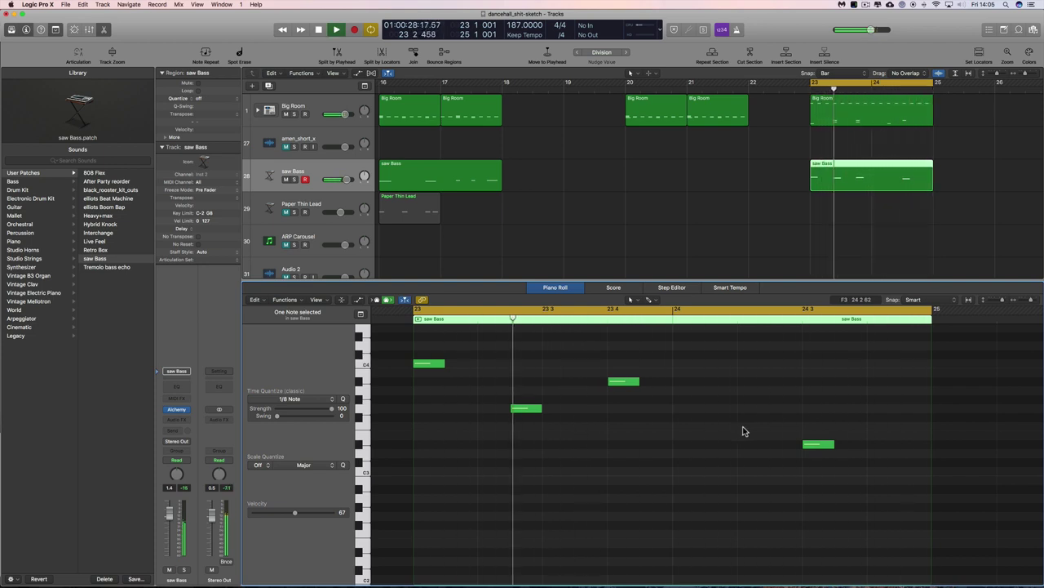
{"action": "key", "text": "space"}
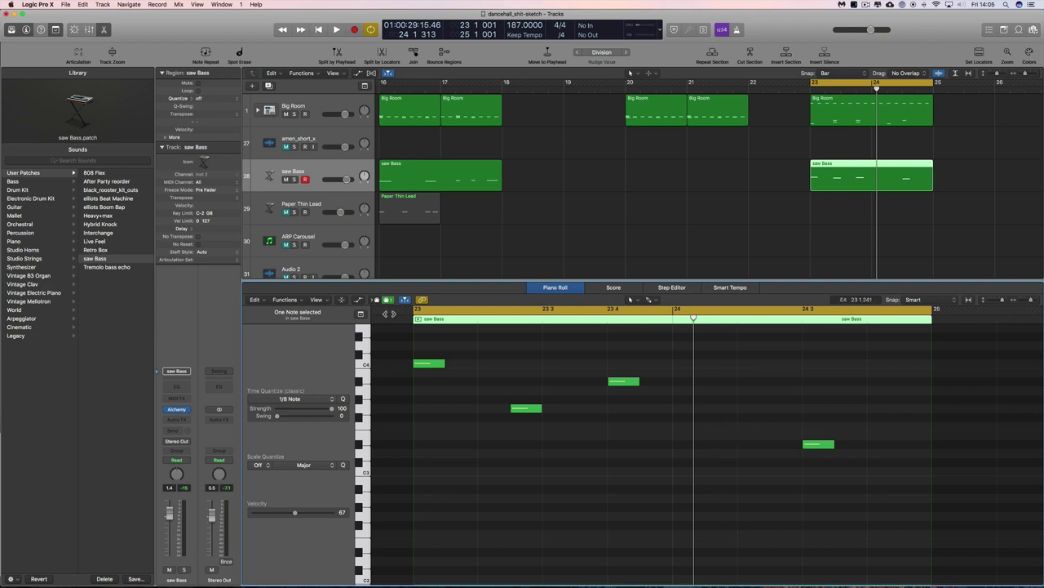
Step: Select all four bass notes, move them down together so the first lands on G2, and play the lowered line
{"action": "left_click_drag", "start_coordinate": [429, 338], "coordinate": [847, 487]}
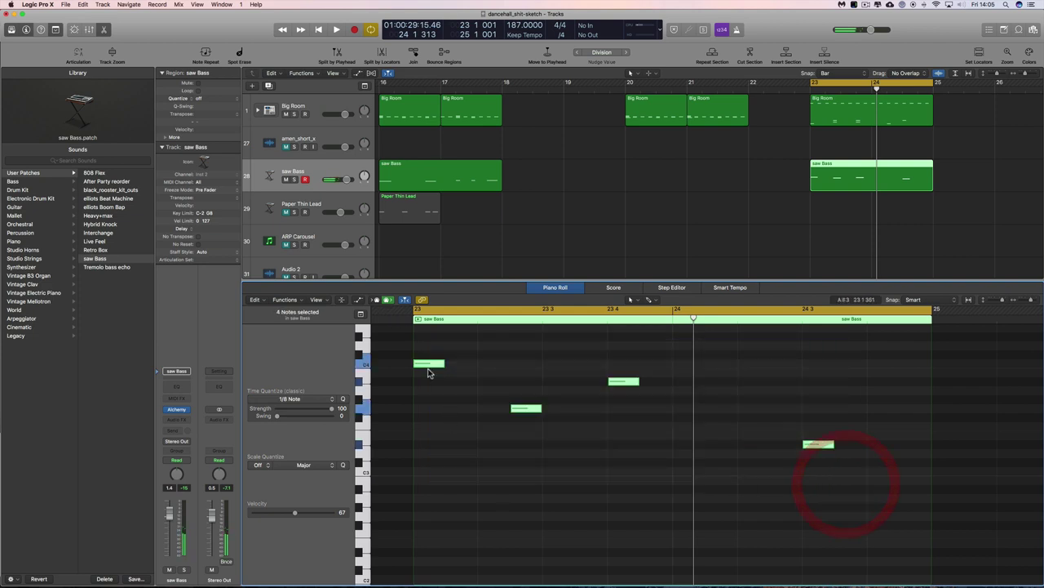
{"action": "left_click_drag", "start_coordinate": [428, 364], "coordinate": [425, 517]}
{"action": "key", "text": "space"}
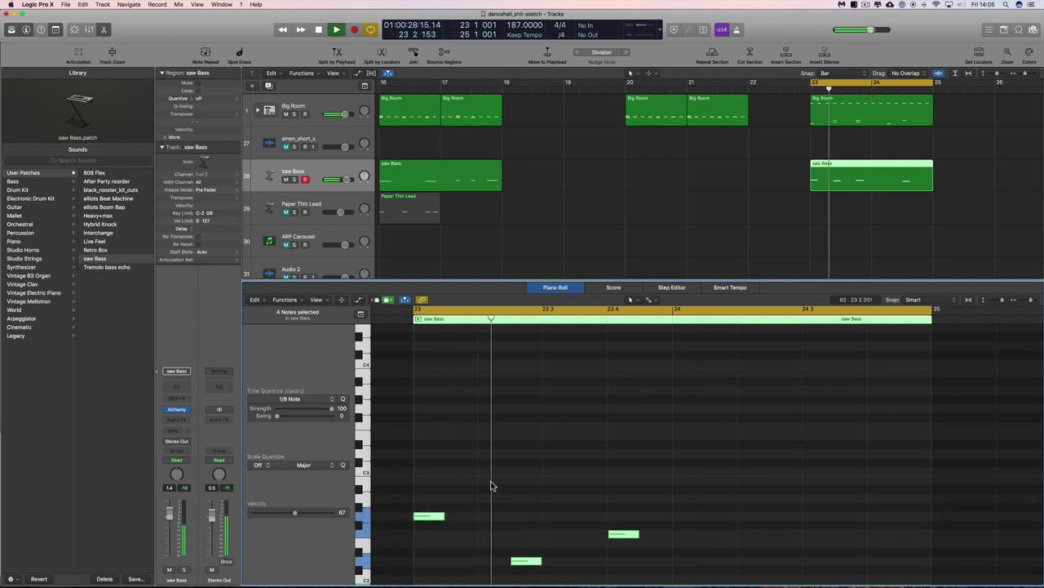
{"action": "scroll", "coordinate": [522, 485], "scroll_direction": "down", "scroll_amount": 5}
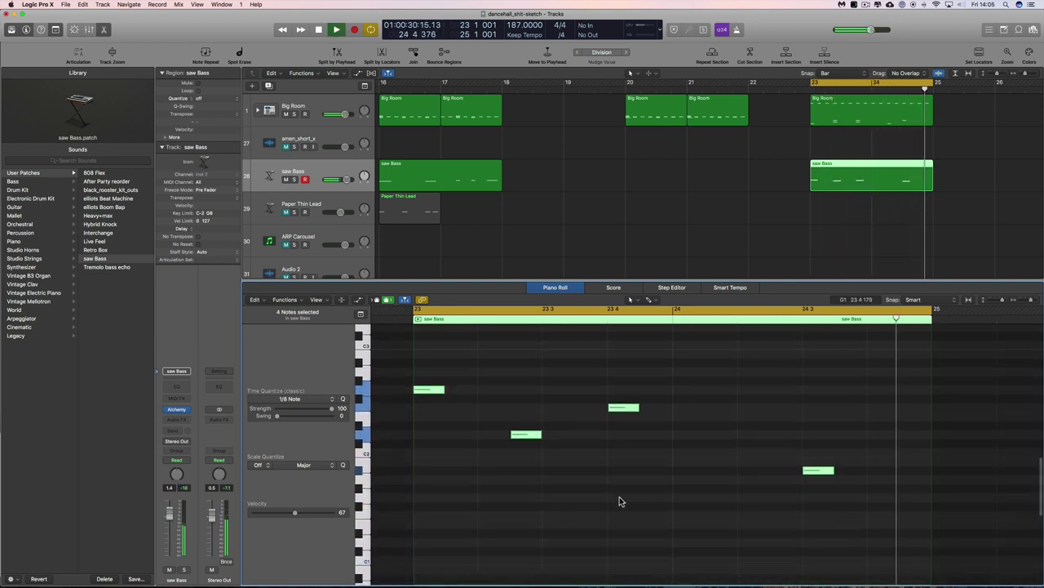
Step: Draw a C2 bass note about an eighth note long at 24 2 before the last note, and return to the Pointer tool
{"action": "key", "text": "t"}
{"action": "left_click", "coordinate": [630, 507]}
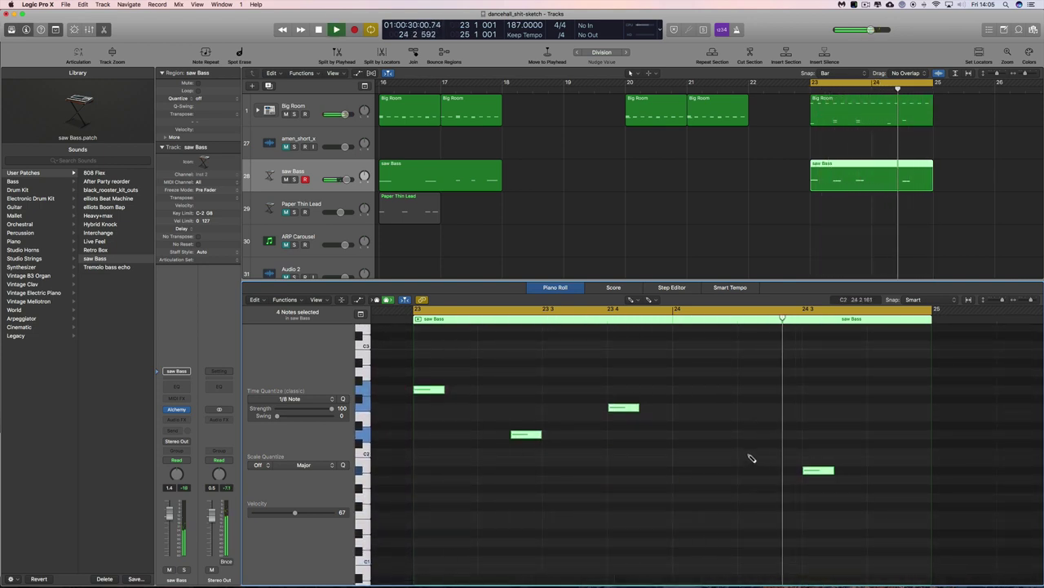
{"action": "left_click", "coordinate": [751, 452]}
{"action": "right_click", "coordinate": [752, 480]}
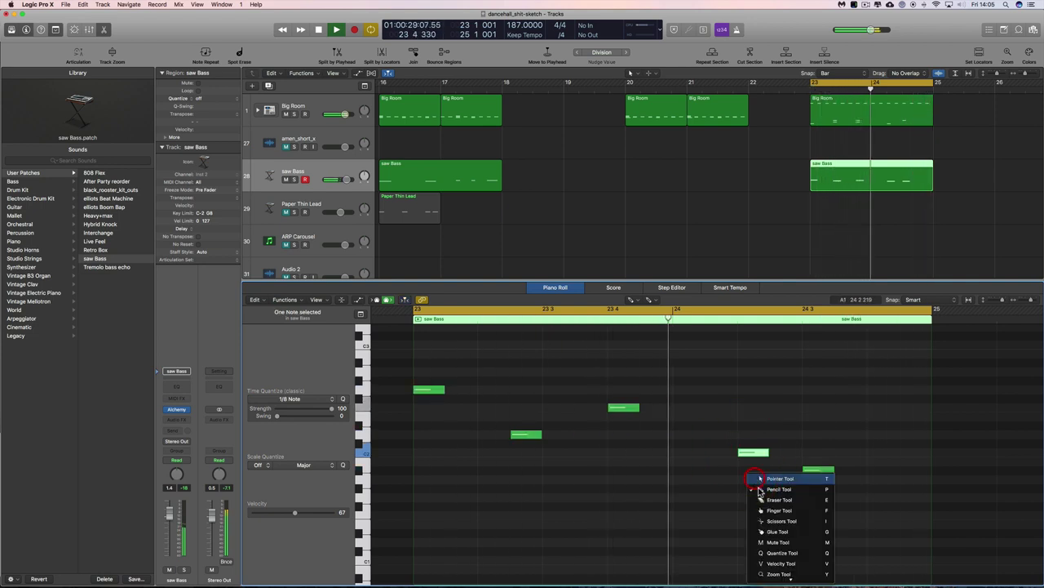
{"action": "left_click", "coordinate": [754, 479]}
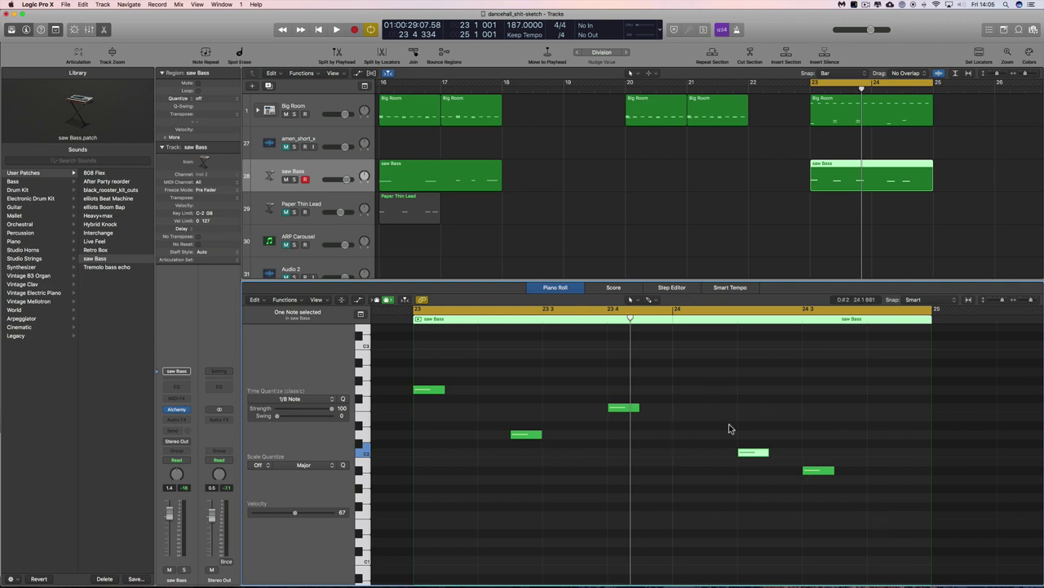
Step: Show the Big Room drum notes, shorten the cycle range to bar 23 only and play that bar
{"action": "scroll", "coordinate": [667, 451], "scroll_direction": "left", "scroll_amount": 1}
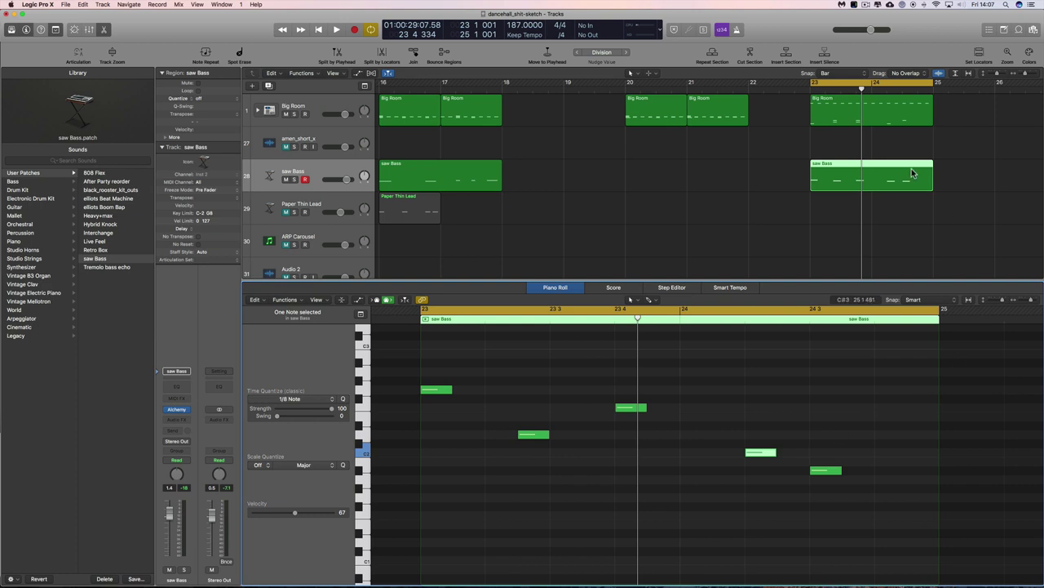
{"action": "left_click", "coordinate": [845, 115]}
{"action": "left_click_drag", "start_coordinate": [937, 86], "coordinate": [870, 87]}
{"action": "key", "text": "space"}
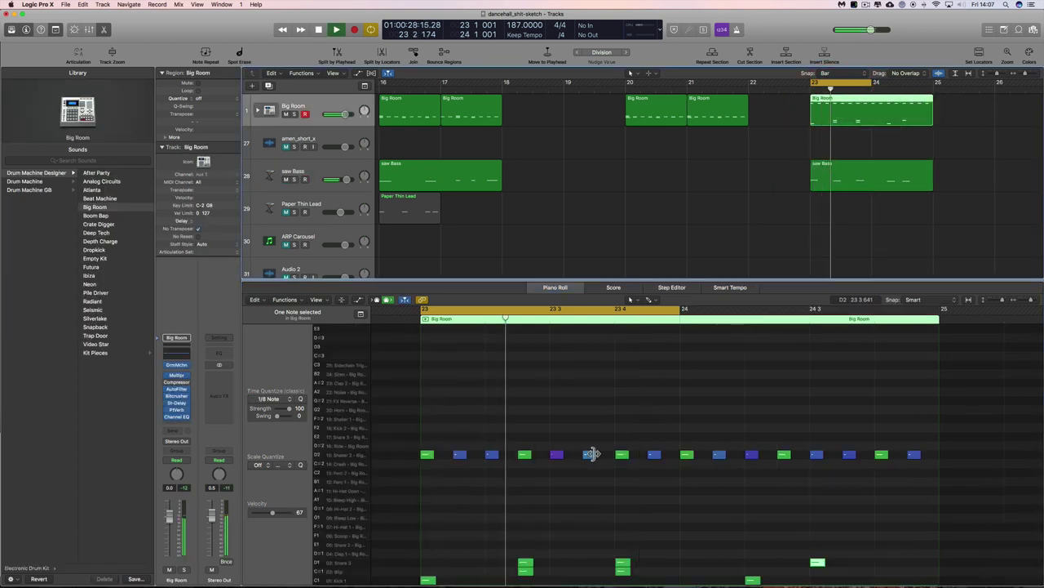
{"action": "key", "text": "space"}
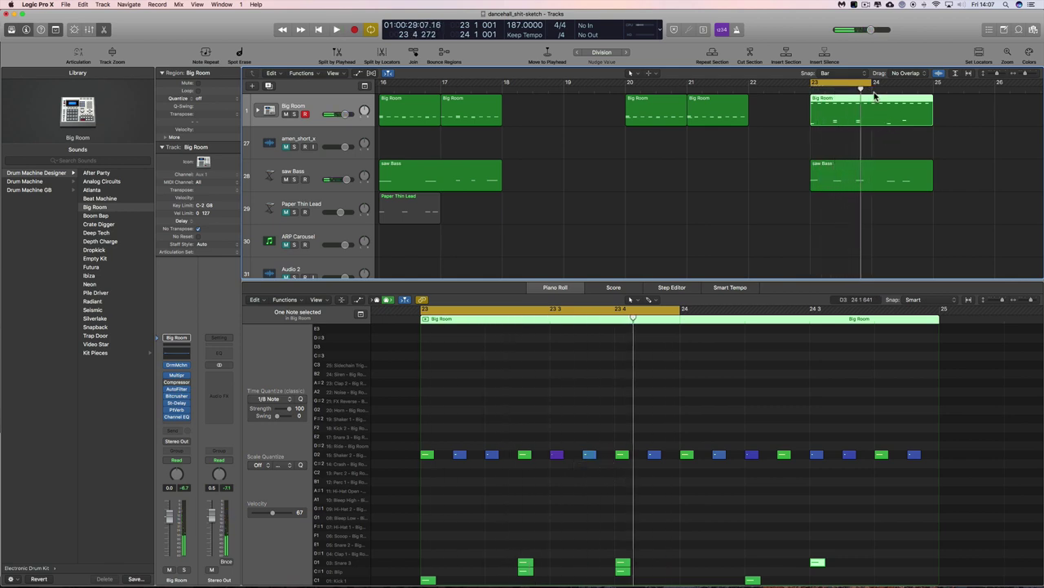
Step: Extend the cycle range to bar 25 and play both bars of drums and bass
{"action": "left_click_drag", "start_coordinate": [872, 87], "coordinate": [924, 90]}
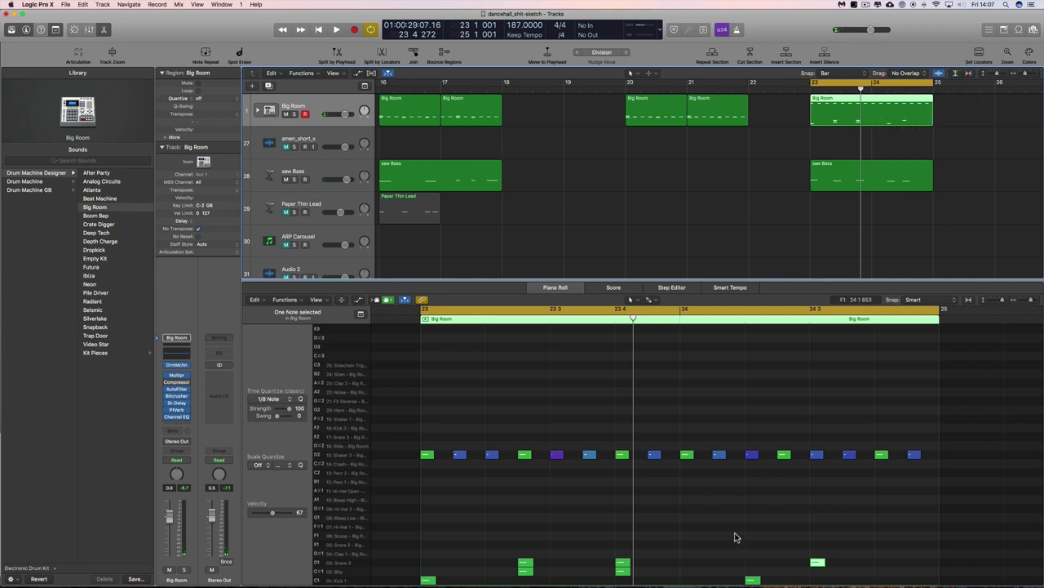
{"action": "key", "text": "space"}
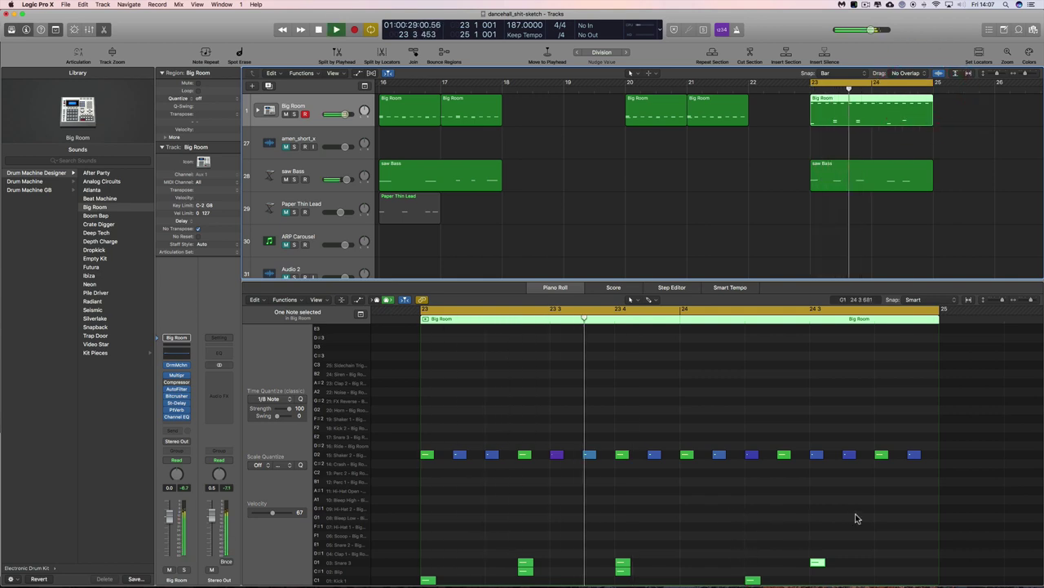
{"action": "key", "text": "space"}
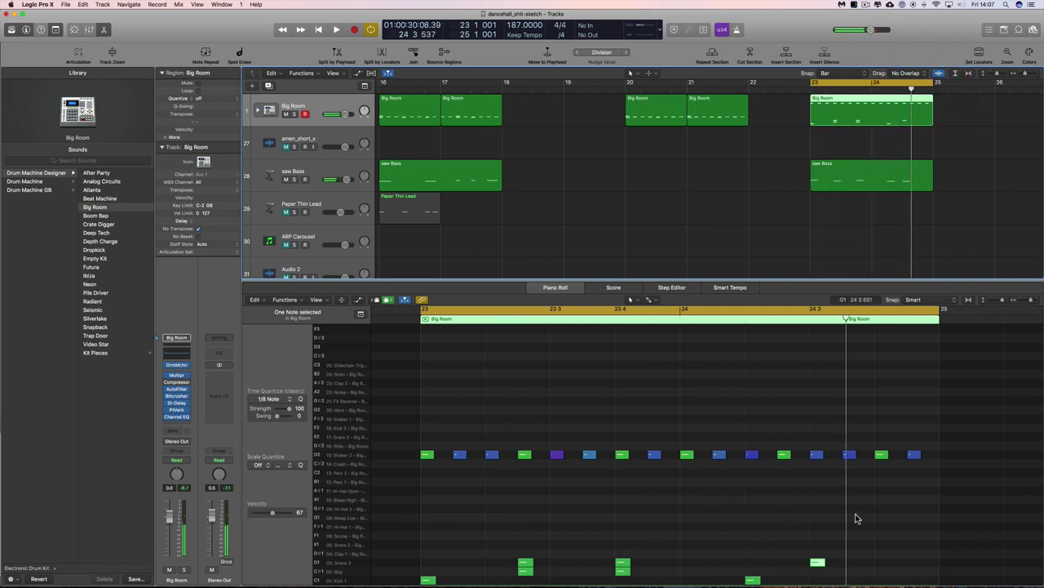